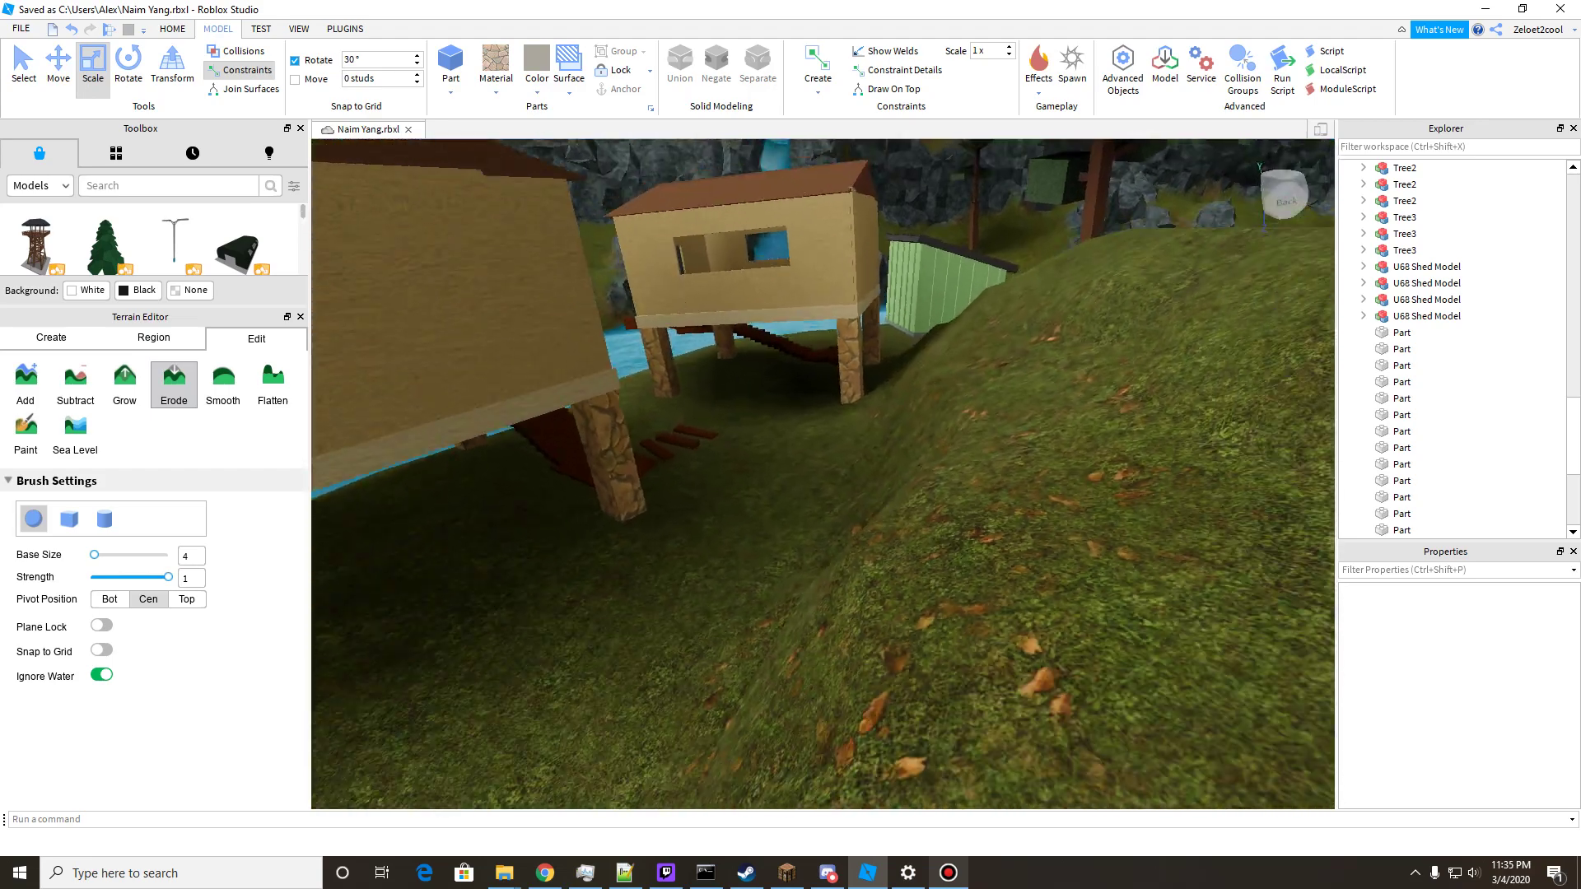
Survey the village map, examining the stone platform, its gateway, the wooden ramp and the cobblestone path.
{"action": "key", "text": "s"}
{"action": "key", "text": "a"}
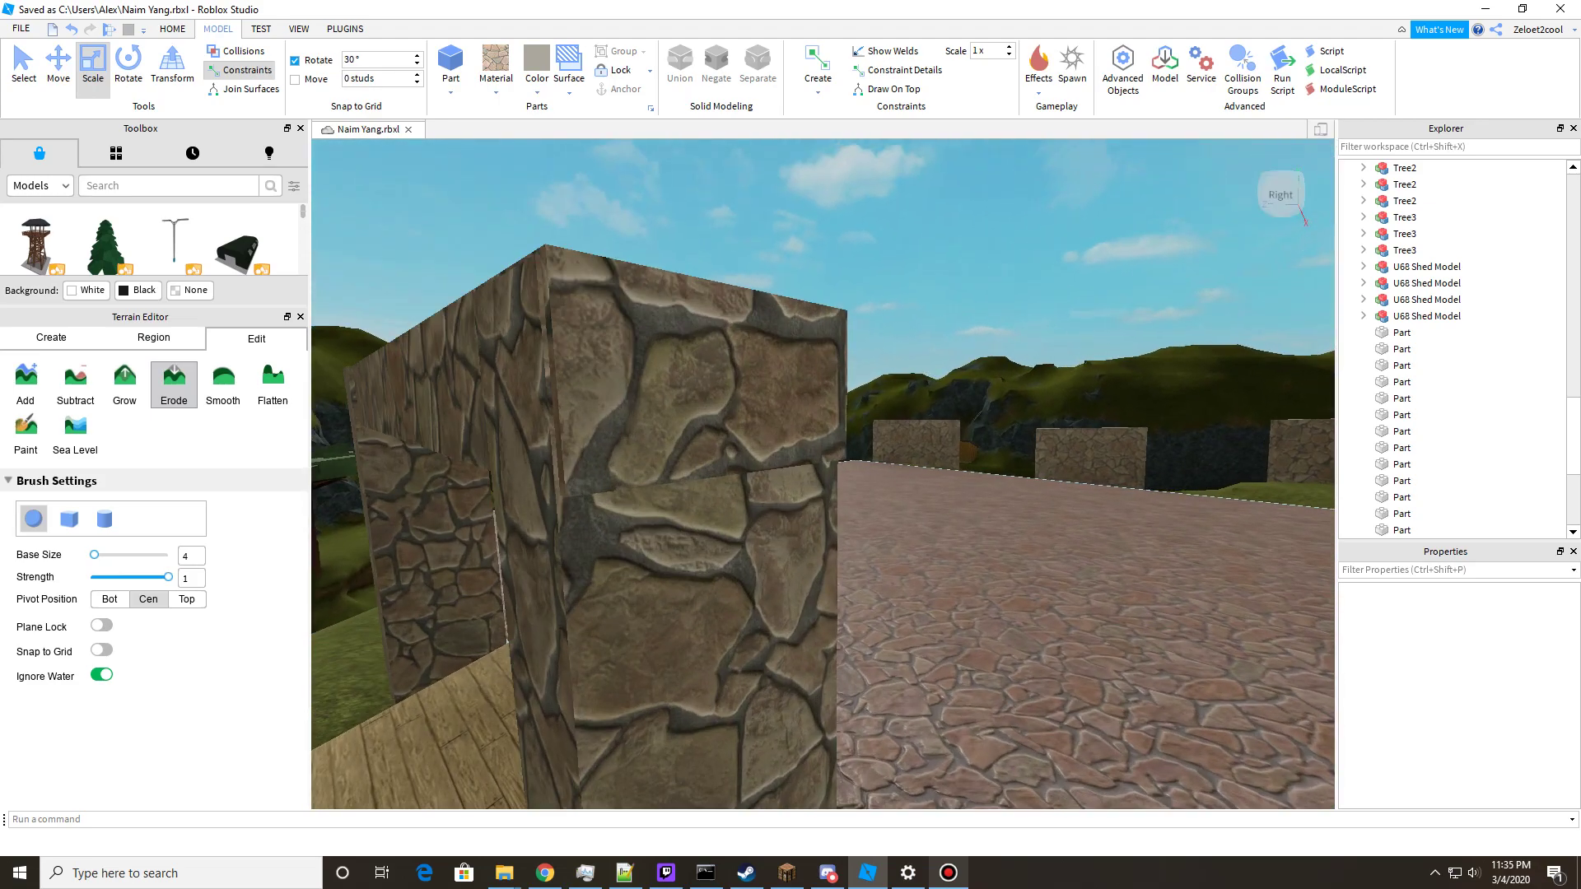
{"action": "key", "text": "a"}
{"action": "right_click_drag", "start_coordinate": [1070, 527], "coordinate": [1289, 514]}
{"action": "key", "text": "s"}
{"action": "key", "text": "a"}
{"action": "key", "text": "d"}
{"action": "key", "text": "s"}
{"action": "key", "text": "w"}
{"action": "key", "text": "s"}
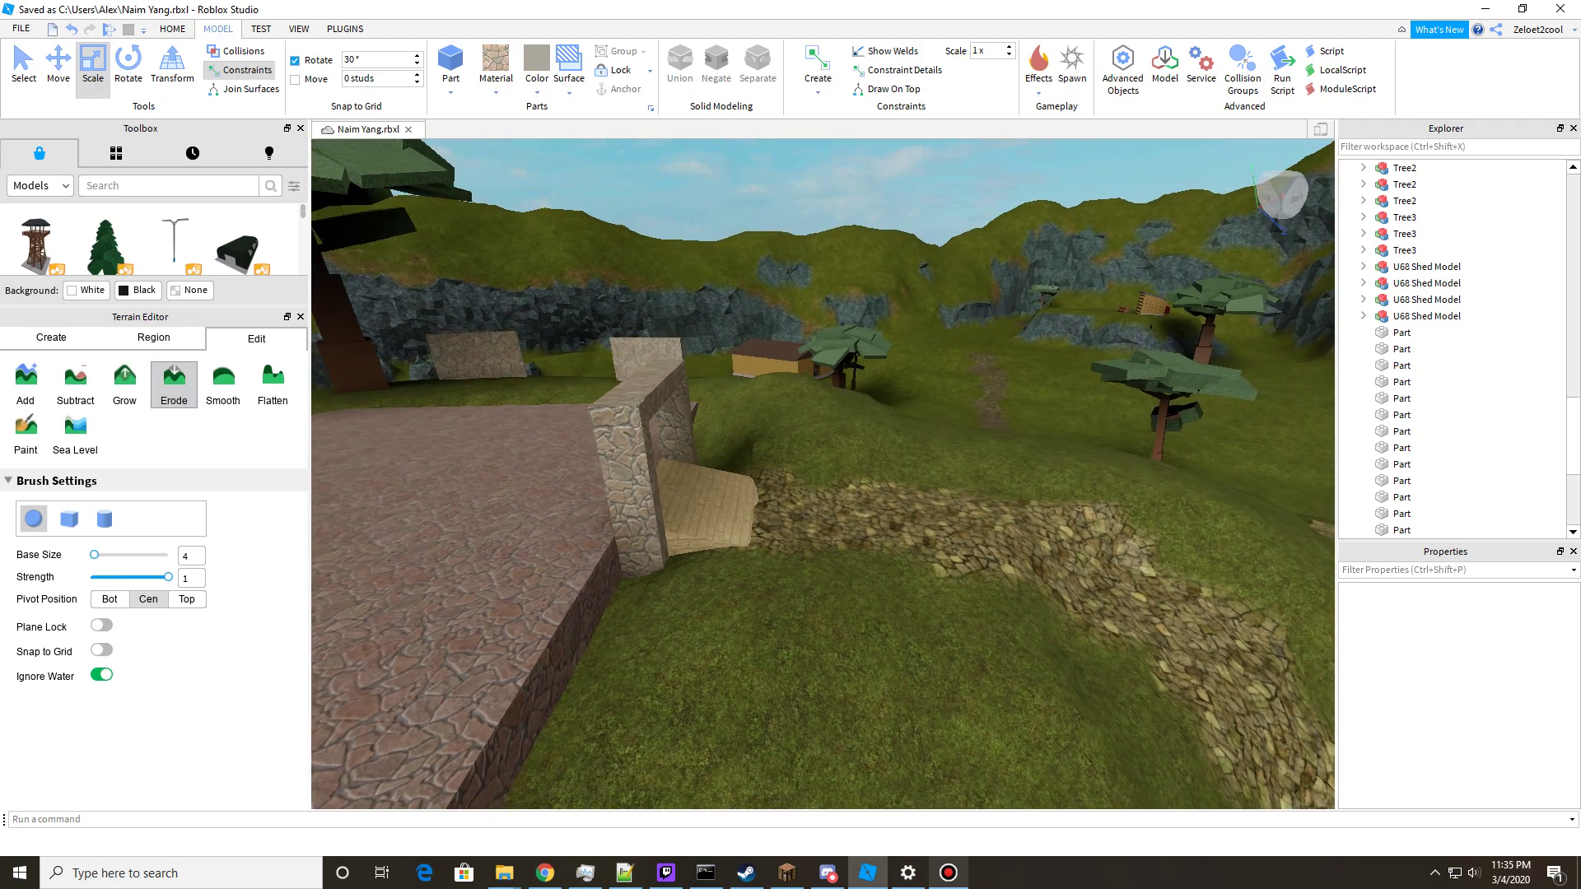
{"action": "key", "text": "w"}
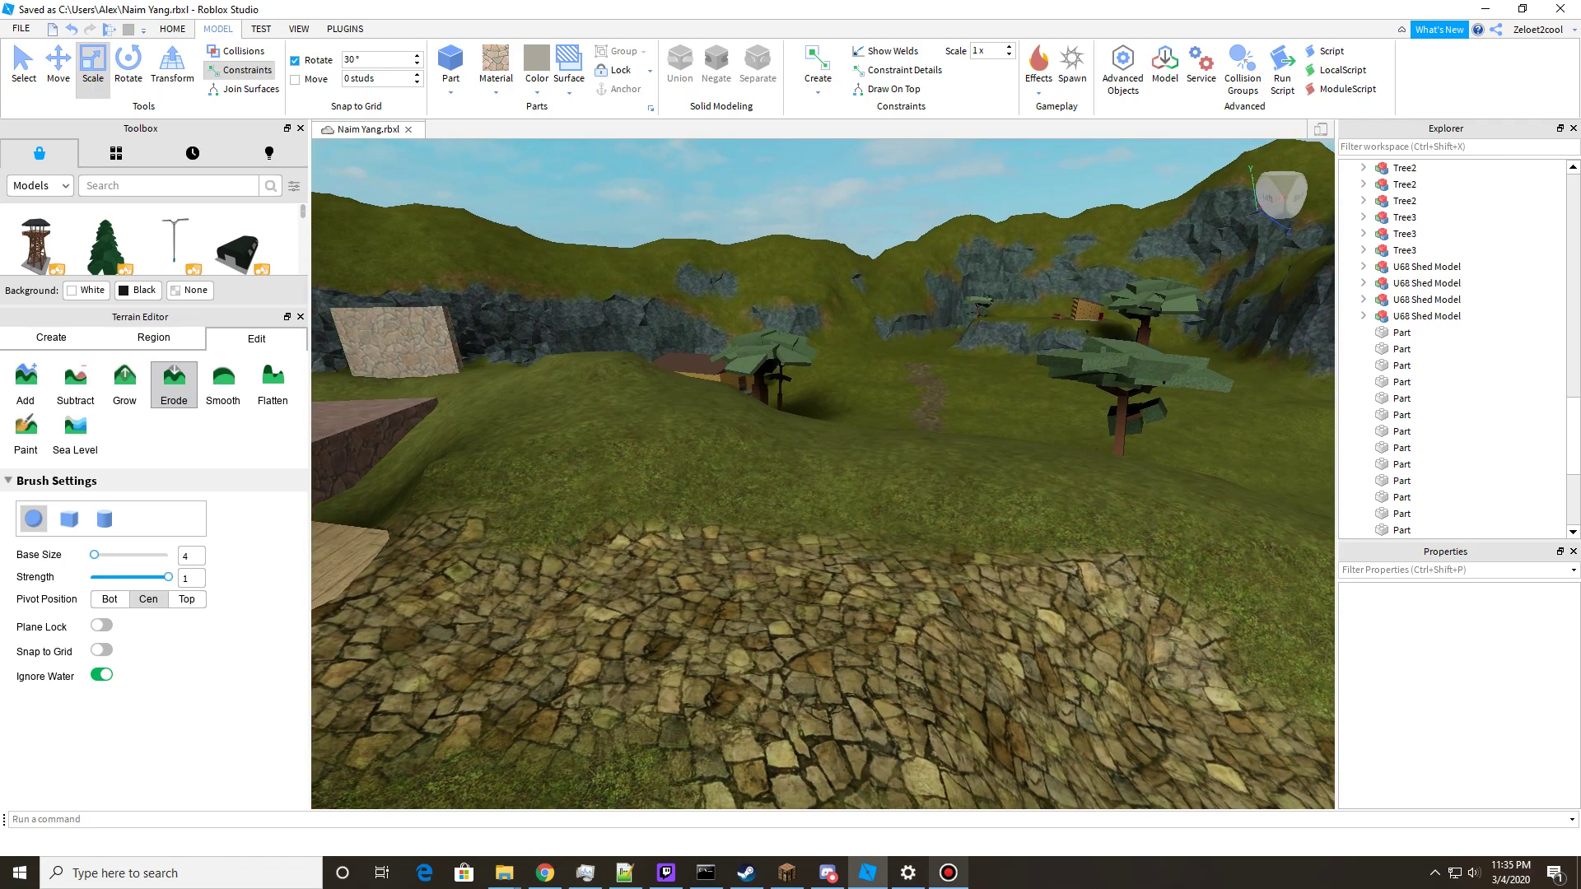
{"action": "right_click_drag", "start_coordinate": [1153, 345], "coordinate": [824, 379]}
{"action": "key", "text": "s"}
{"action": "key", "text": "w"}
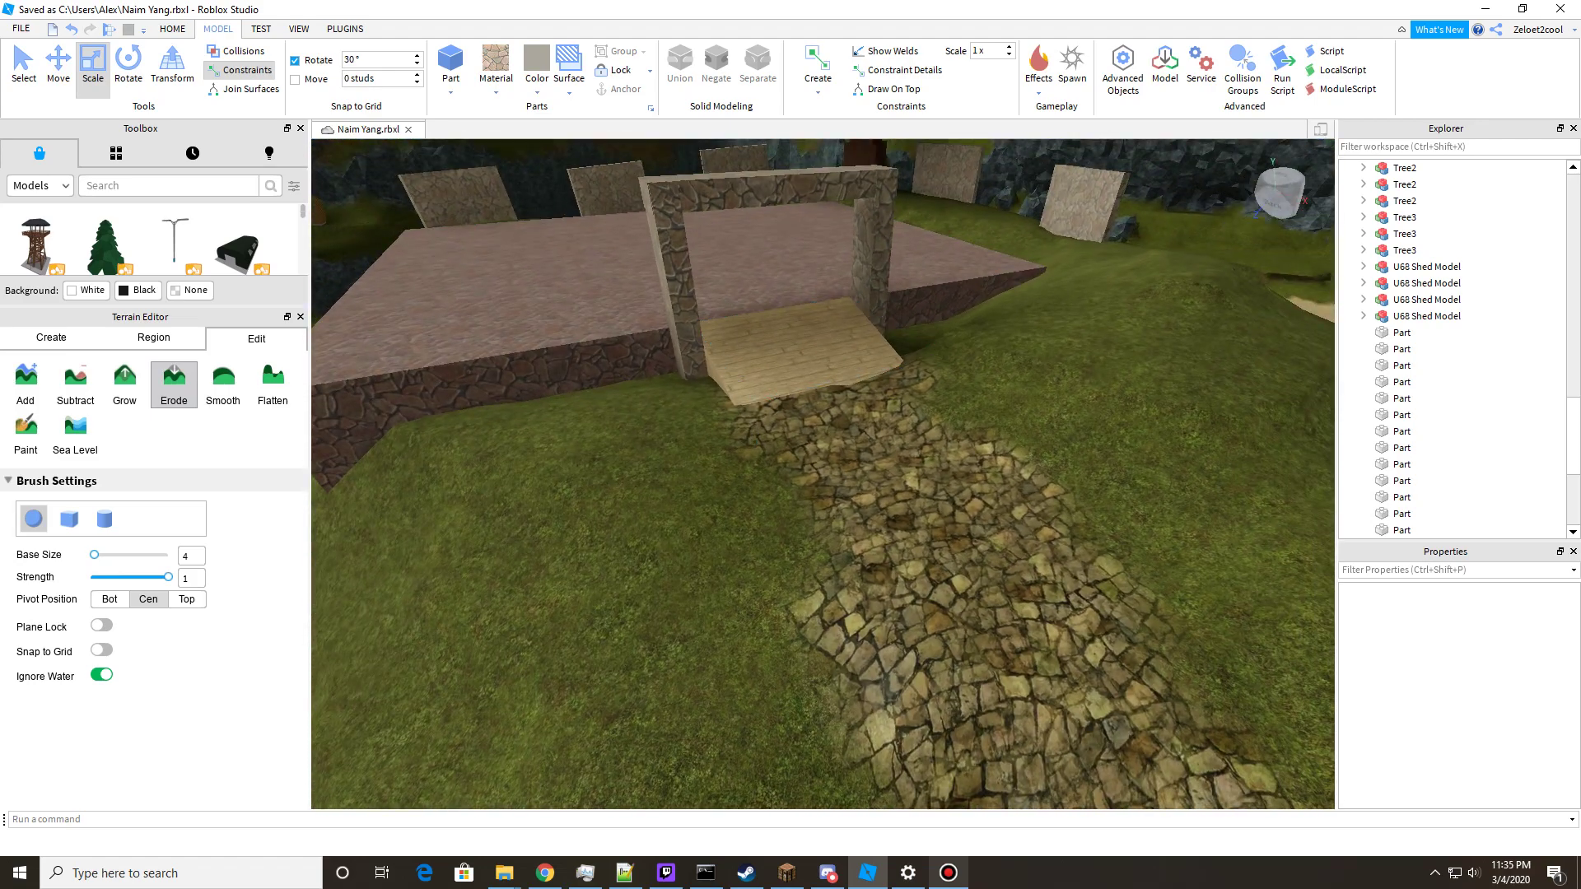
Try rotating the gateway's stone pillar nearest the platform's front corner with the Rotate tool.
{"action": "left_click", "coordinate": [128, 66]}
{"action": "mouse_move", "coordinate": [791, 461]}
{"action": "right_mouse_down"}
{"action": "mouse_move", "coordinate": [741, 403]}
{"action": "mouse_move", "coordinate": [774, 400]}
{"action": "mouse_move", "coordinate": [824, 478]}
{"action": "mouse_move", "coordinate": [816, 461]}
{"action": "right_mouse_up"}
{"action": "key", "text": "w"}
{"action": "key", "text": "a"}
{"action": "key", "text": "s"}
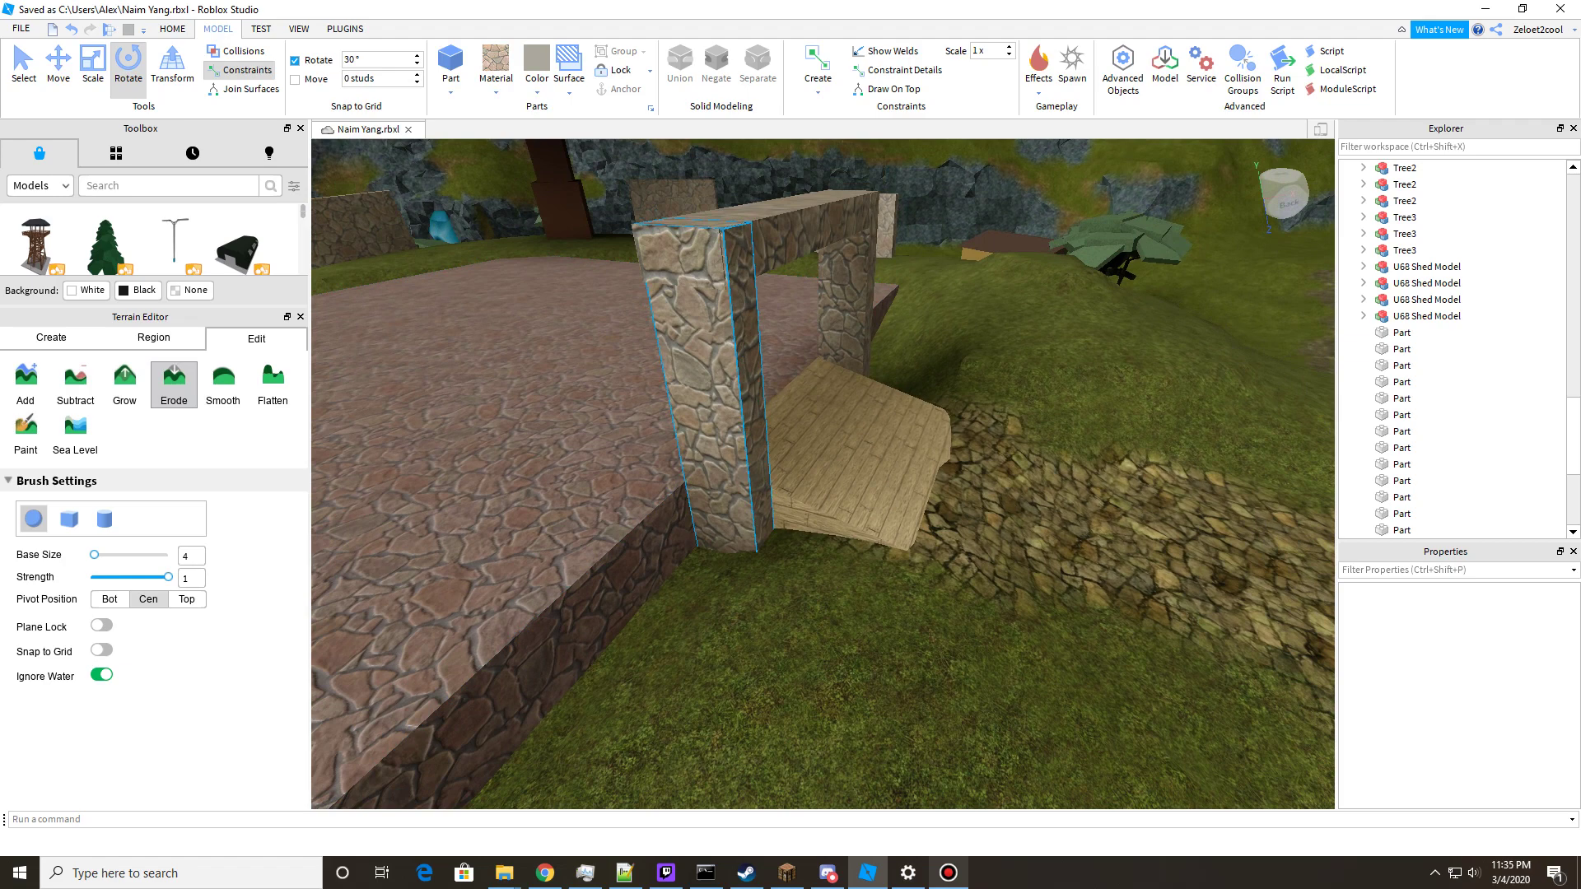
{"action": "left_click", "coordinate": [725, 387]}
{"action": "key", "text": "d"}
{"action": "right_click_drag", "start_coordinate": [725, 387], "coordinate": [544, 391]}
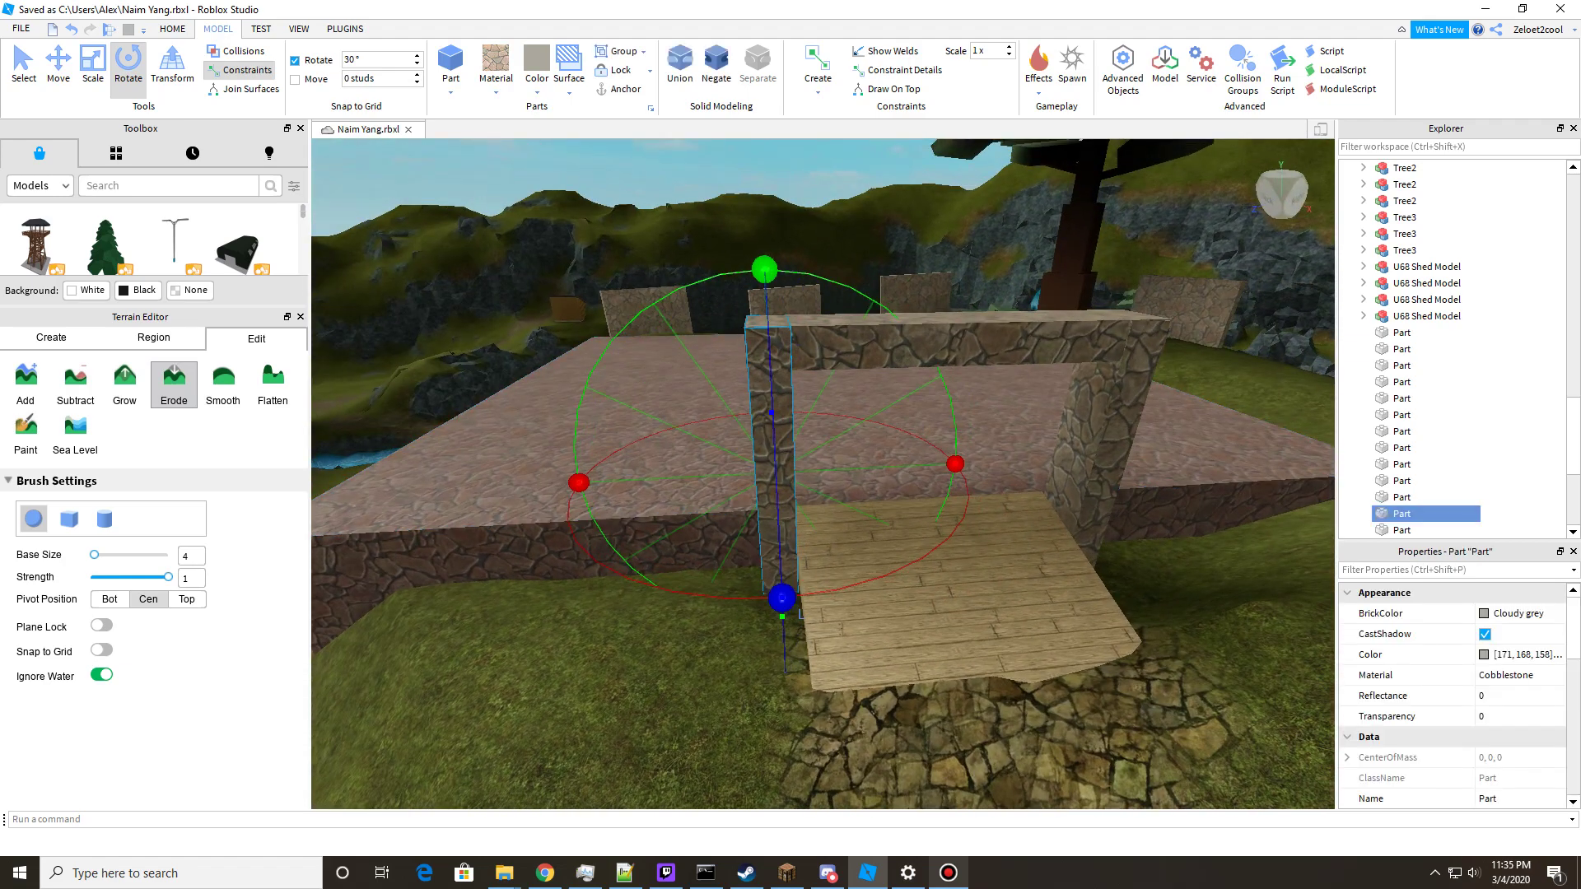
{"action": "mouse_move", "coordinate": [764, 269]}
{"action": "left_mouse_down"}
{"action": "mouse_move", "coordinate": [658, 299]}
{"action": "mouse_move", "coordinate": [593, 374]}
{"action": "mouse_move", "coordinate": [577, 467]}
{"action": "mouse_move", "coordinate": [593, 374]}
{"action": "mouse_move", "coordinate": [861, 297]}
{"action": "mouse_move", "coordinate": [956, 445]}
{"action": "mouse_move", "coordinate": [815, 655]}
{"action": "mouse_move", "coordinate": [571, 448]}
{"action": "mouse_move", "coordinate": [882, 304]}
{"action": "mouse_move", "coordinate": [645, 575]}
{"action": "mouse_move", "coordinate": [953, 479]}
{"action": "mouse_move", "coordinate": [717, 272]}
{"action": "mouse_move", "coordinate": [830, 275]}
{"action": "mouse_move", "coordinate": [715, 277]}
{"action": "mouse_move", "coordinate": [837, 281]}
{"action": "mouse_move", "coordinate": [579, 388]}
{"action": "mouse_move", "coordinate": [741, 270]}
{"action": "mouse_move", "coordinate": [848, 290]}
{"action": "mouse_move", "coordinate": [741, 270]}
{"action": "left_mouse_up"}
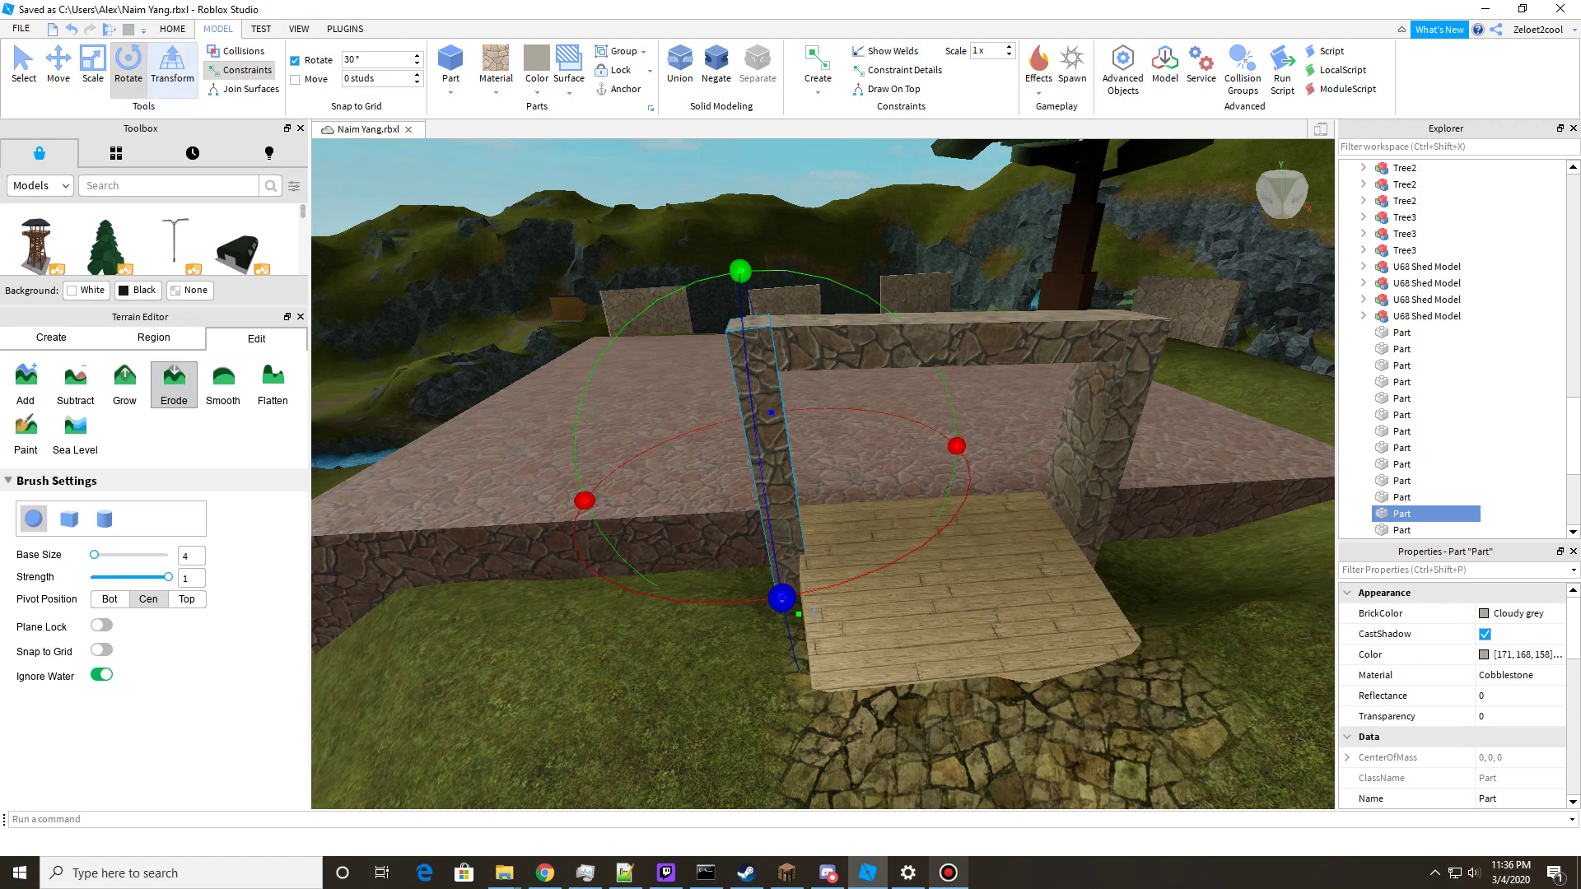
Switch to the Transform tool and turn off rotation snapping.
{"action": "left_click", "coordinate": [172, 70]}
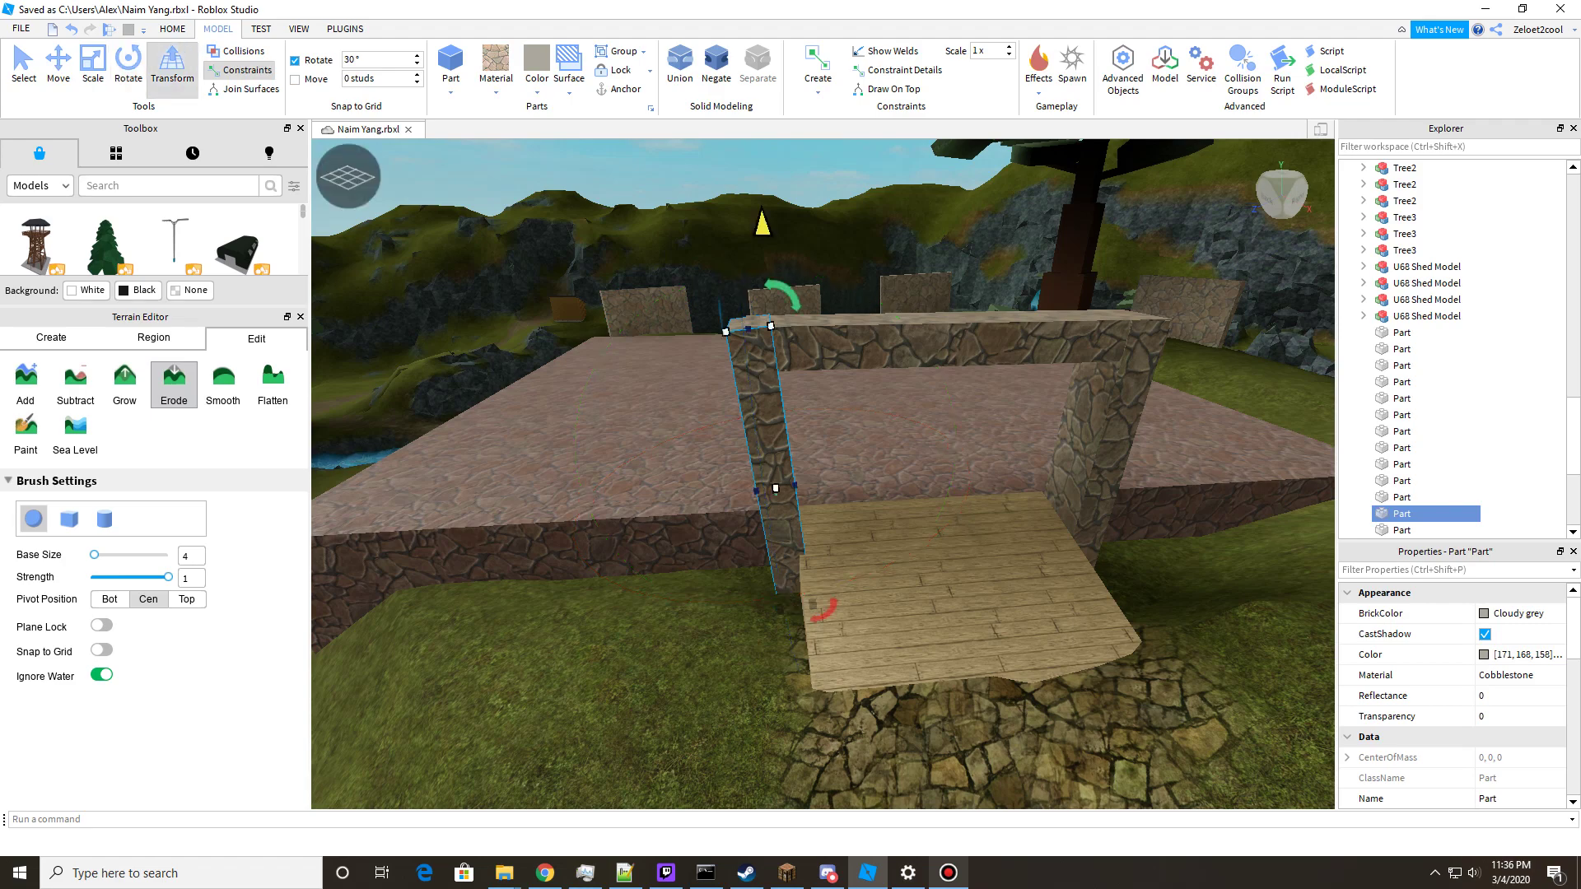
{"action": "mouse_move", "coordinate": [782, 294]}
{"action": "left_mouse_down"}
{"action": "mouse_move", "coordinate": [844, 308]}
{"action": "mouse_move", "coordinate": [783, 295]}
{"action": "left_mouse_up"}
{"action": "left_click", "coordinate": [295, 60]}
Try tilting the gateway pillar freely and laying it on its side with a 90° rotation.
{"action": "left_click_drag", "start_coordinate": [784, 294], "coordinate": [823, 308]}
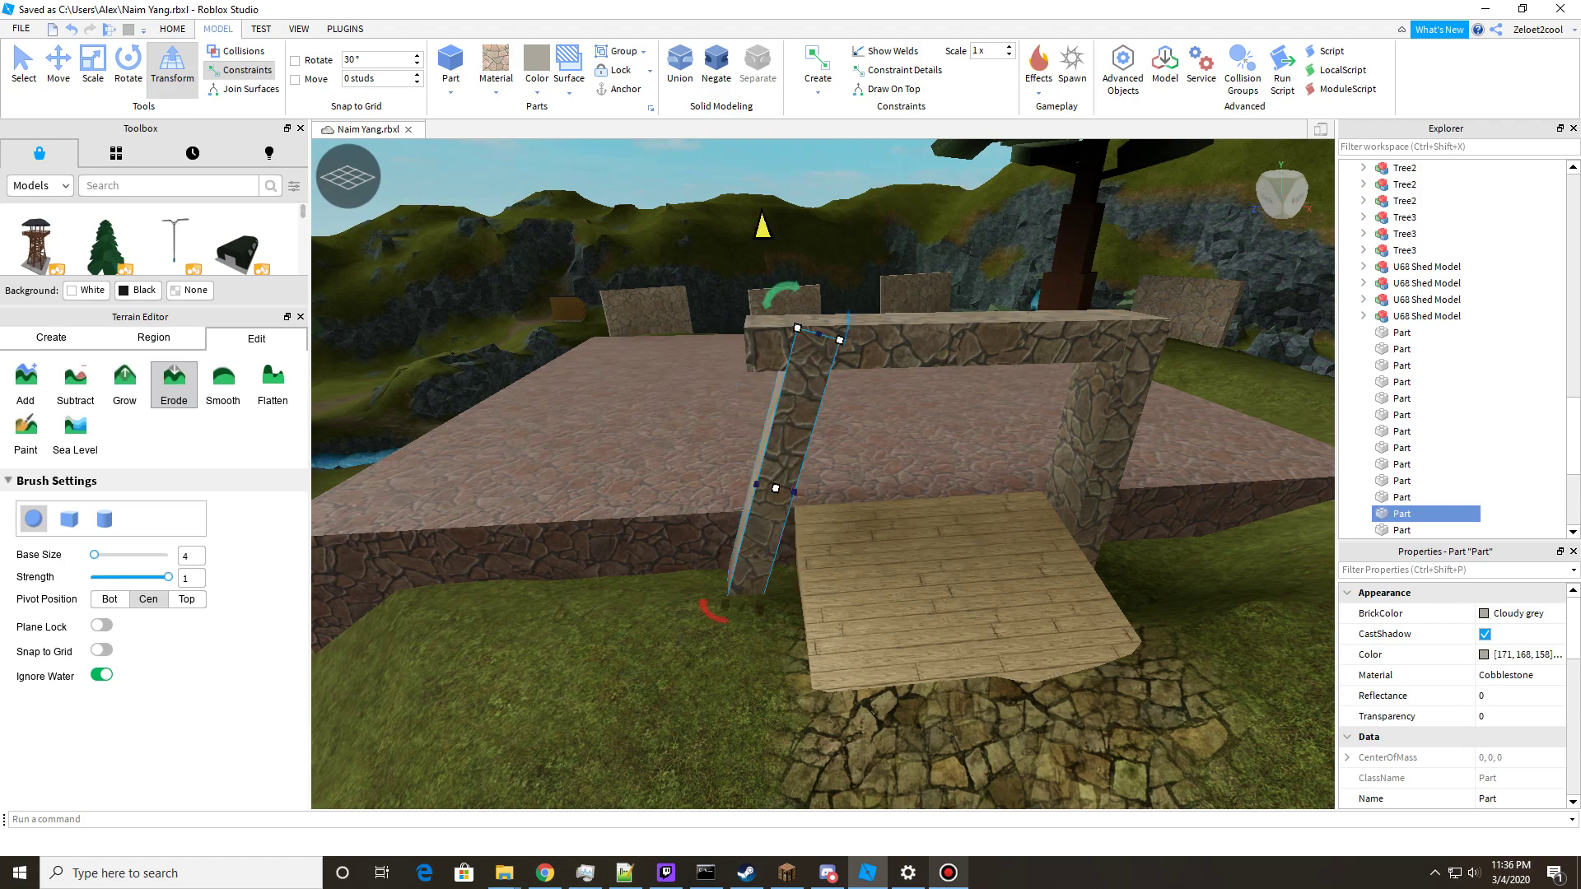
{"action": "right_click_drag", "start_coordinate": [823, 309], "coordinate": [886, 317]}
{"action": "left_click_drag", "start_coordinate": [777, 364], "coordinate": [729, 375]}
{"action": "left_click_drag", "start_coordinate": [782, 605], "coordinate": [939, 404]}
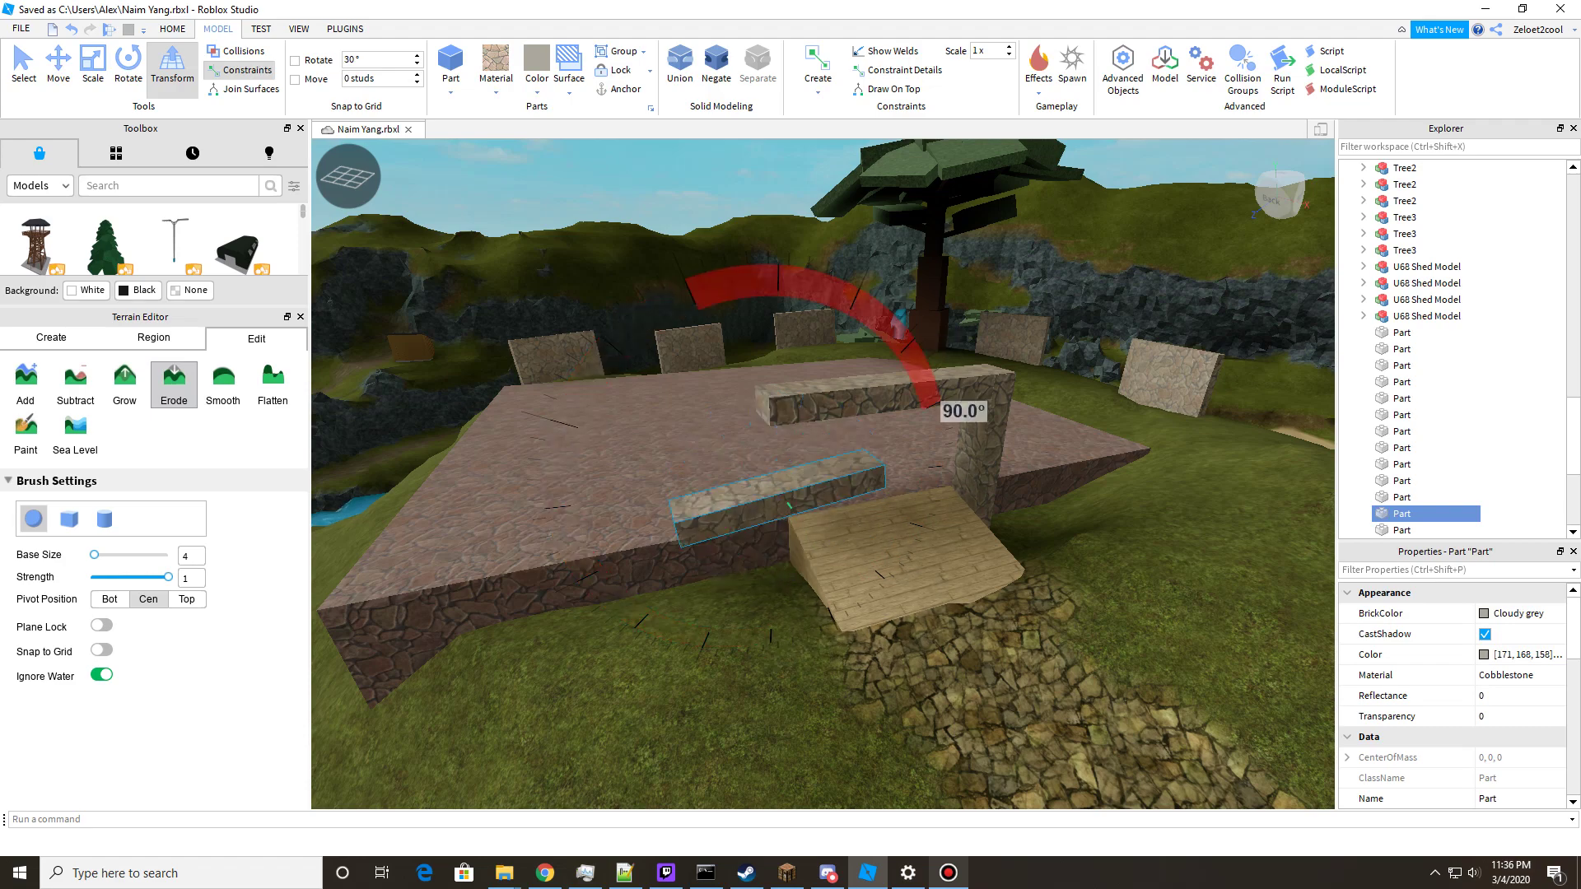
Delete the stone gateway at the top of the ramp, removing both pillars and the crossbeam.
{"action": "key", "text": "w"}
{"action": "right_click_drag", "start_coordinate": [938, 404], "coordinate": [428, 428]}
{"action": "key", "text": "s"}
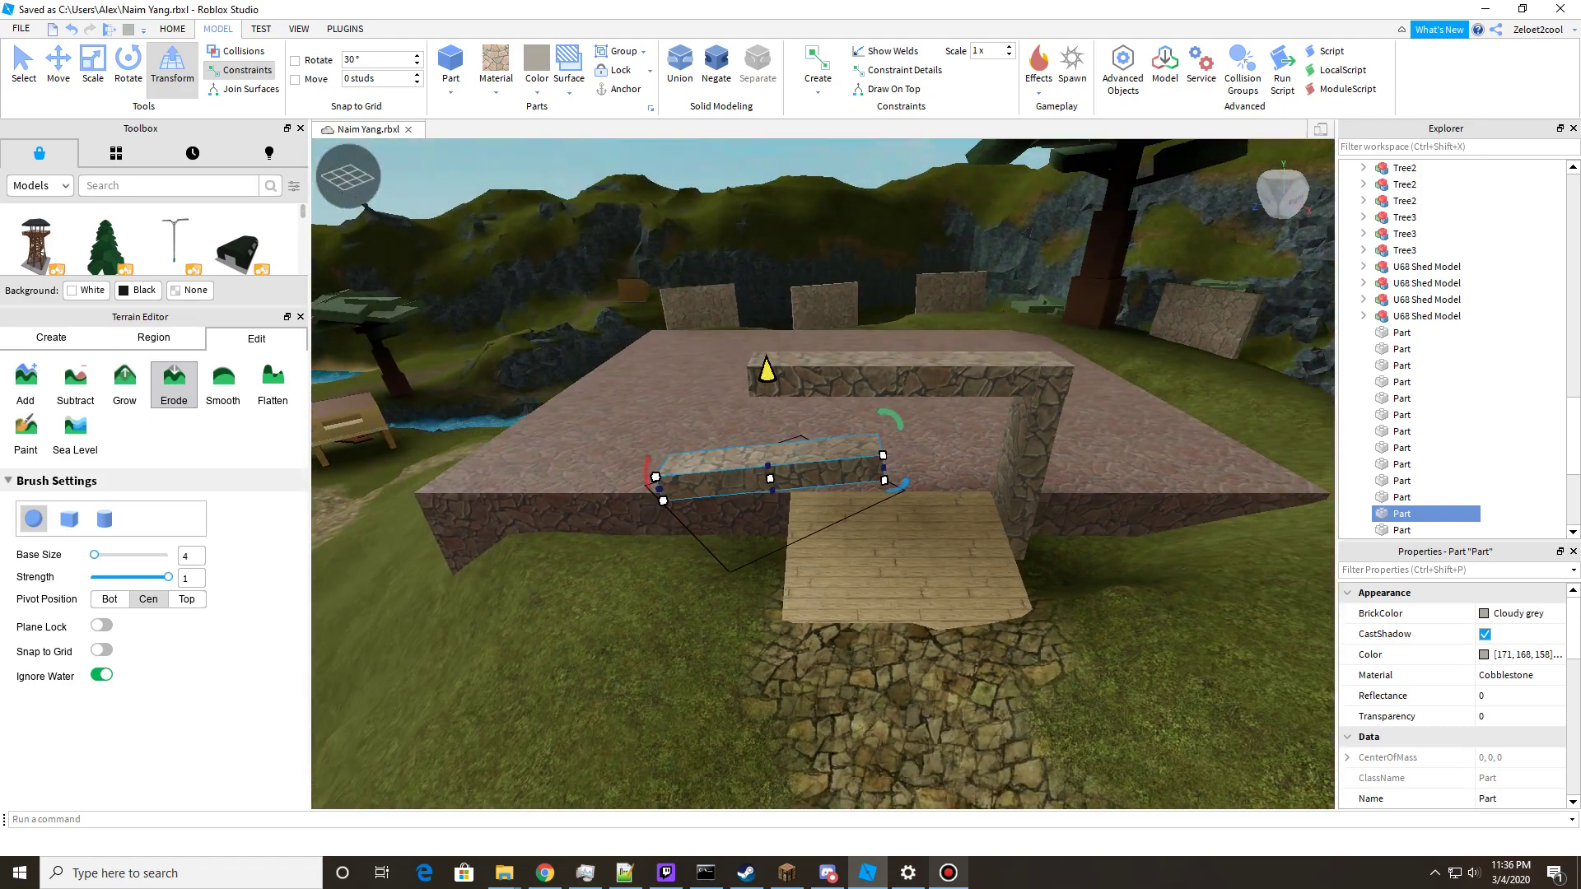
{"action": "key", "text": "Delete"}
{"action": "key", "text": "w"}
{"action": "right_click_drag", "start_coordinate": [824, 370], "coordinate": [865, 354]}
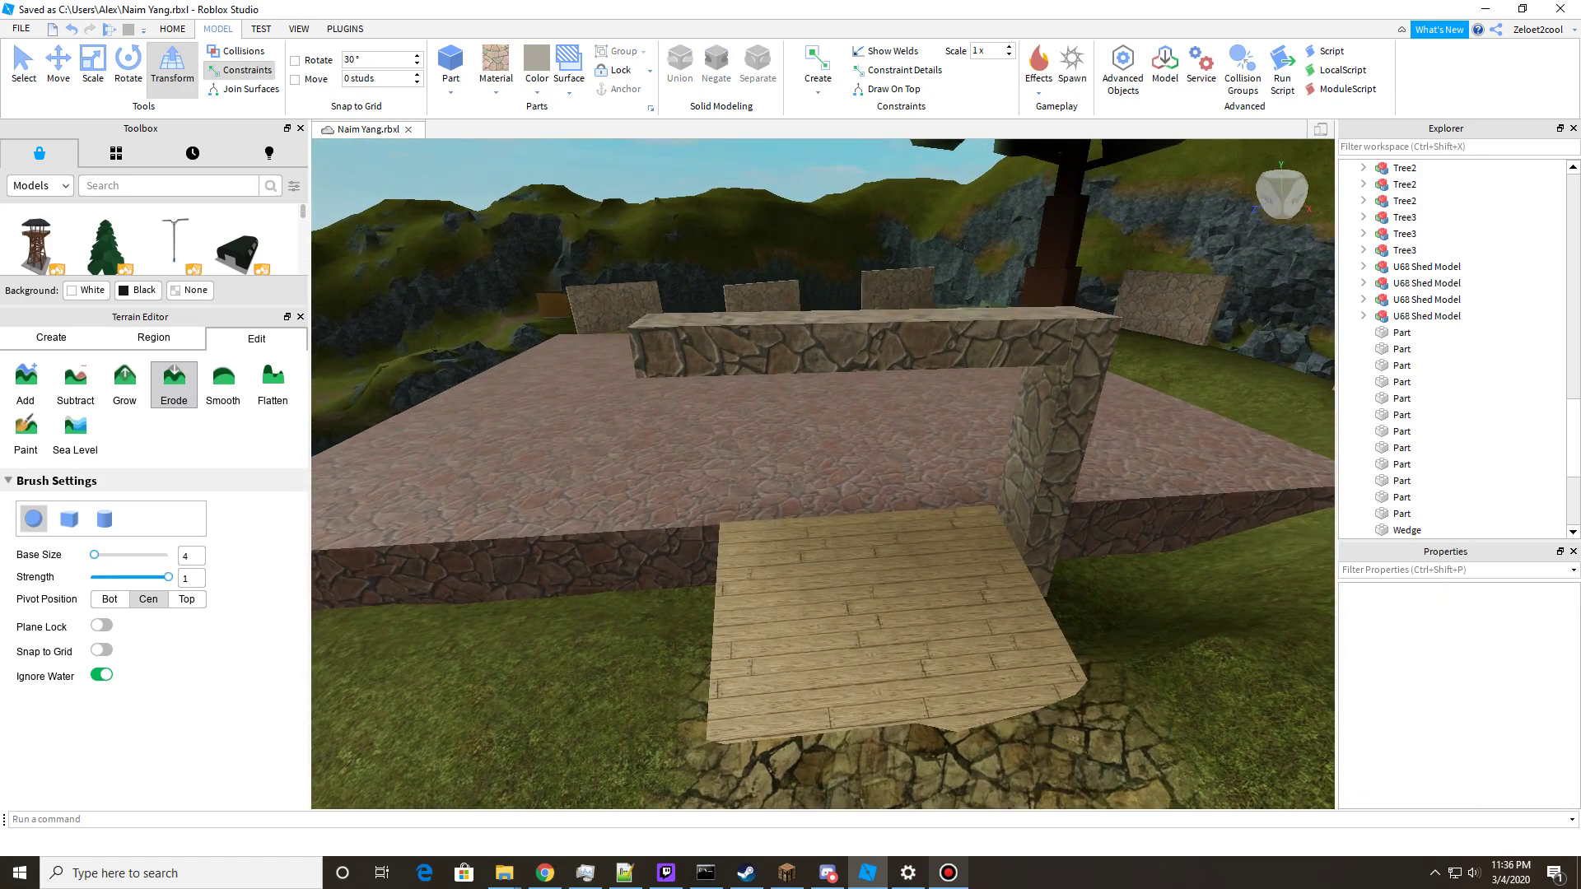
{"action": "left_click", "coordinate": [864, 350]}
{"action": "key", "text": "Delete"}
{"action": "key", "text": "d"}
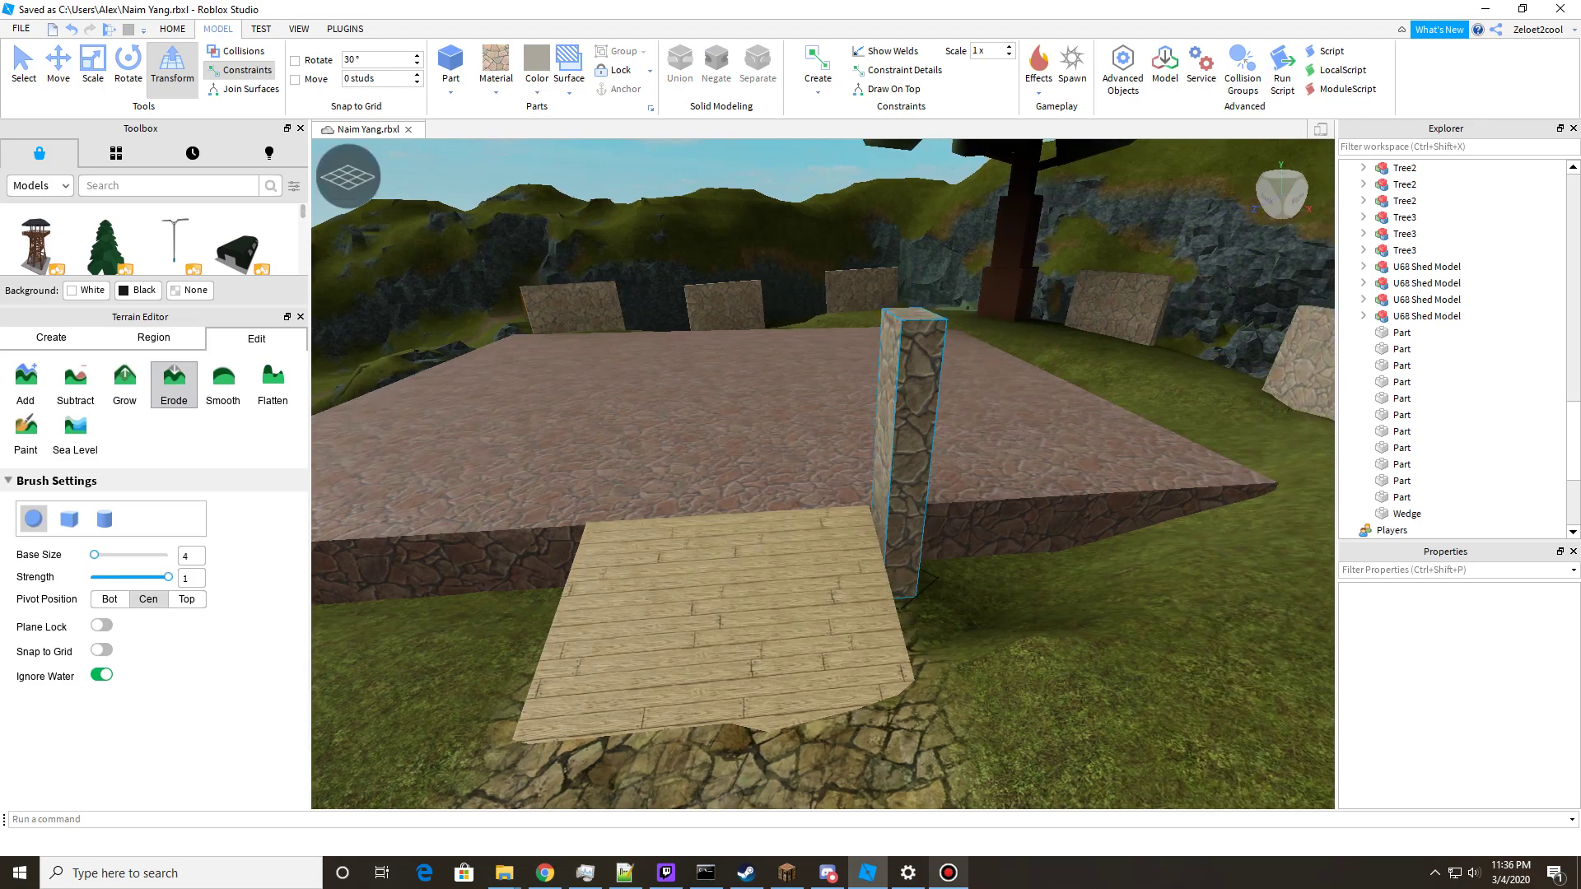
{"action": "left_click", "coordinate": [910, 453]}
{"action": "key", "text": "Delete"}
{"action": "key", "text": "Delete"}
{"action": "key", "text": "s"}
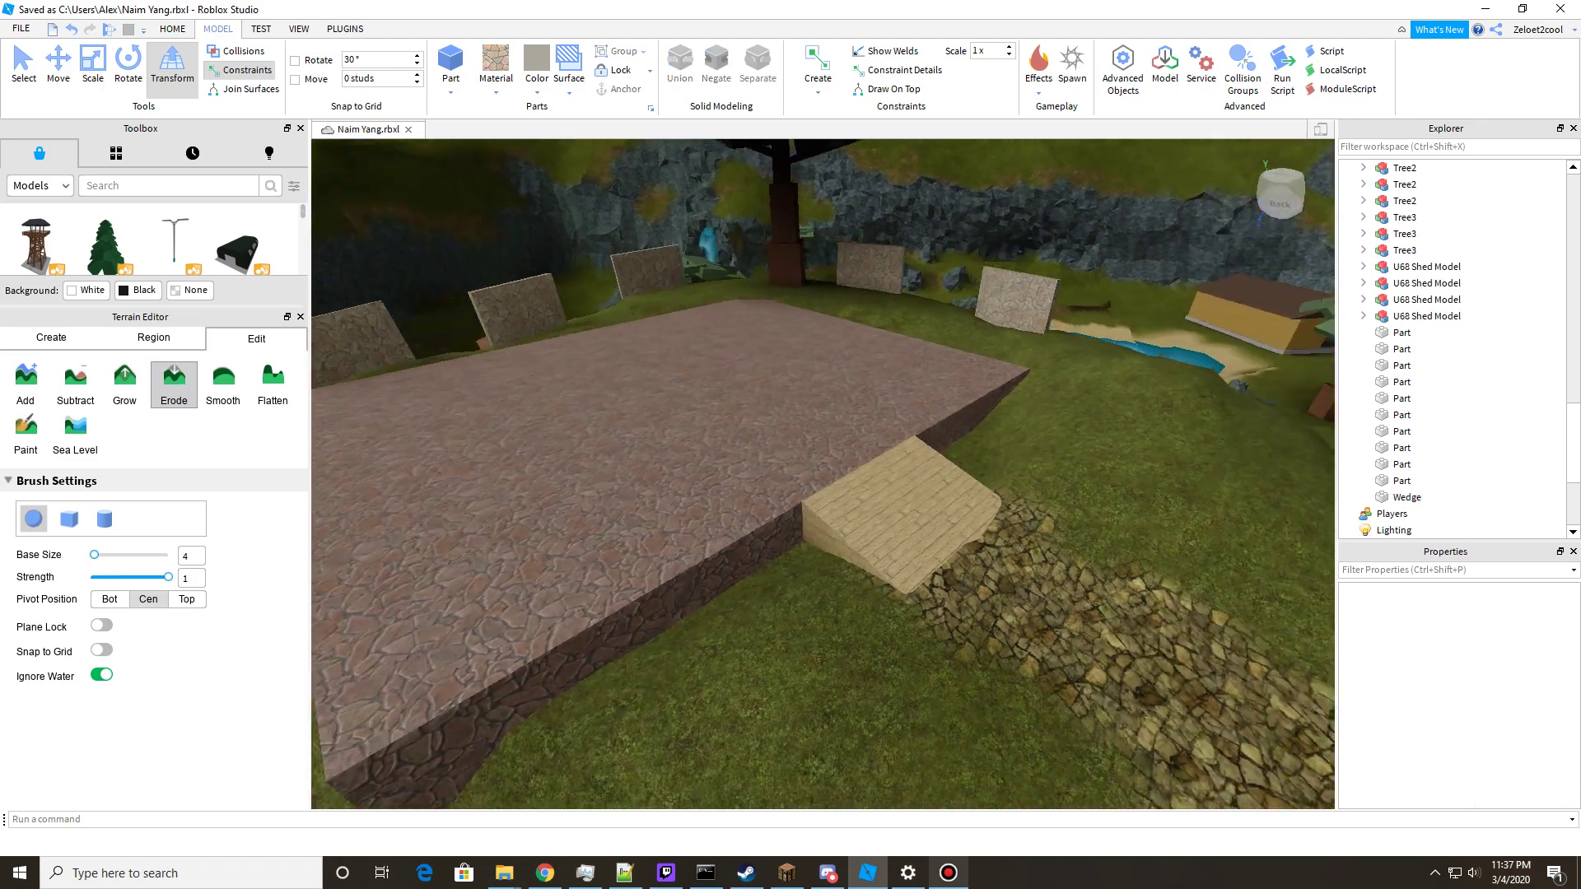
Examine the cleared stone platform from several sides along with the surrounding paths, huts and river.
{"action": "right_click_drag", "start_coordinate": [824, 474], "coordinate": [700, 420]}
{"action": "key", "text": "d"}
{"action": "key", "text": "w"}
{"action": "key", "text": "s"}
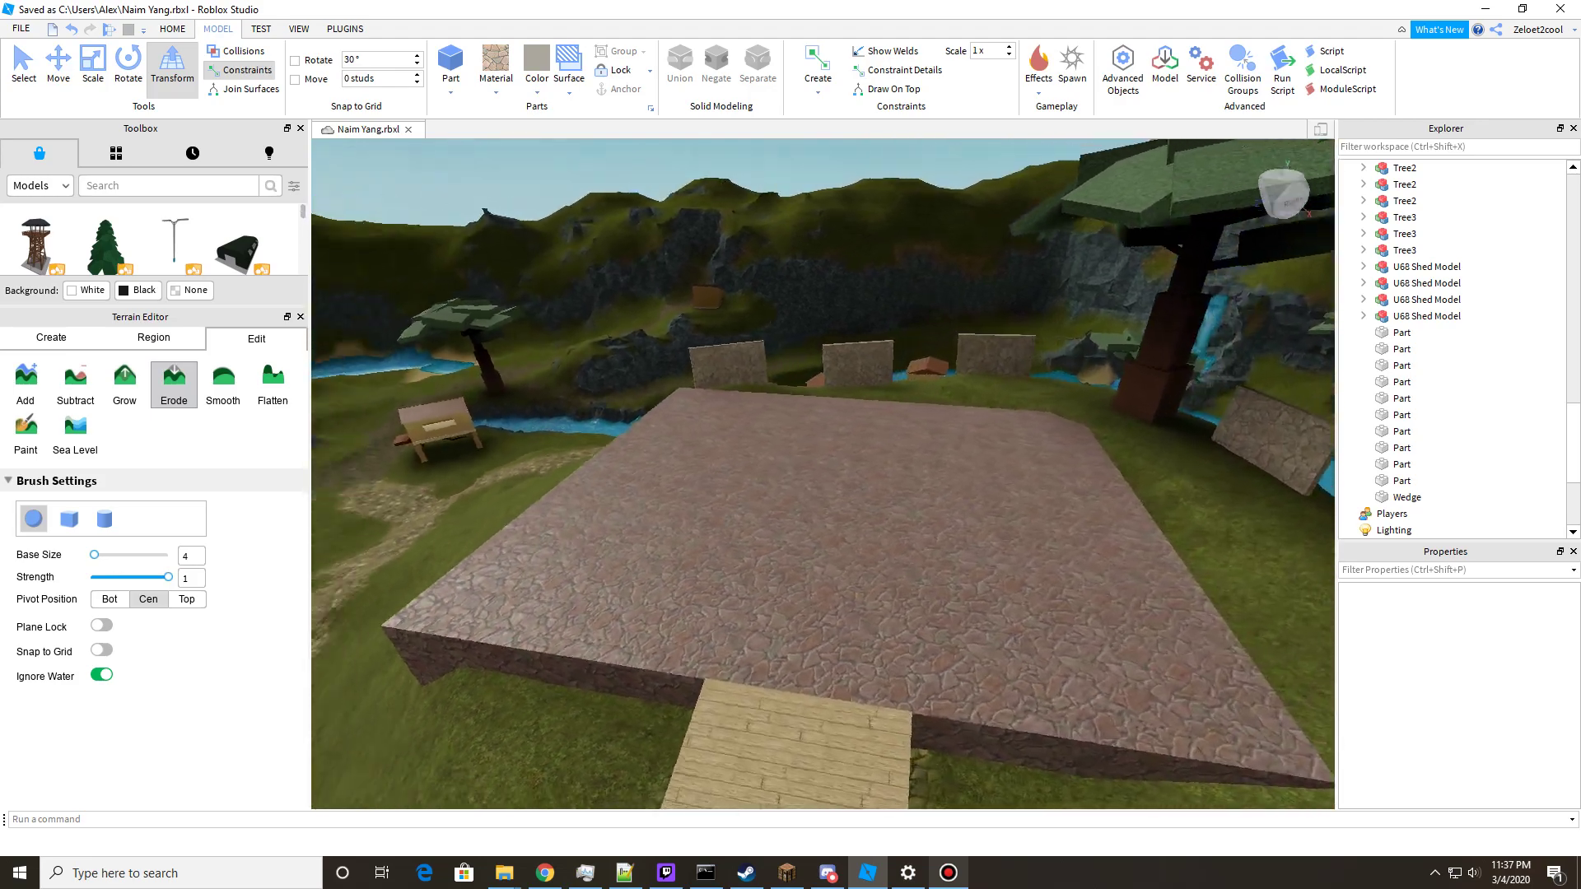
{"action": "key", "text": "w"}
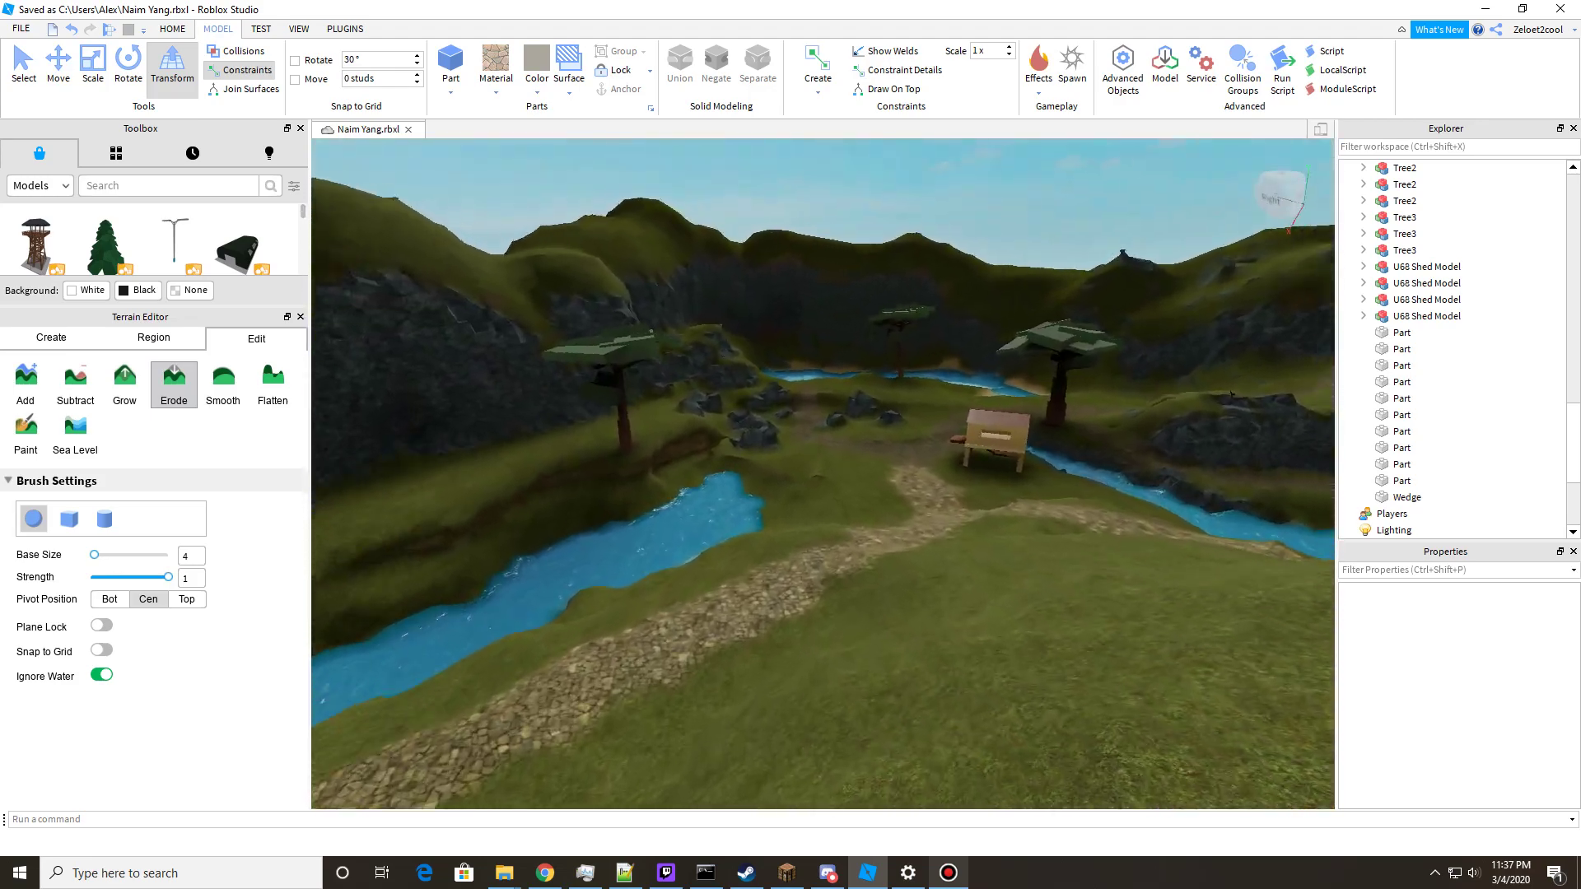
{"action": "key", "text": "w"}
{"action": "right_click_drag", "start_coordinate": [824, 474], "coordinate": [1001, 474]}
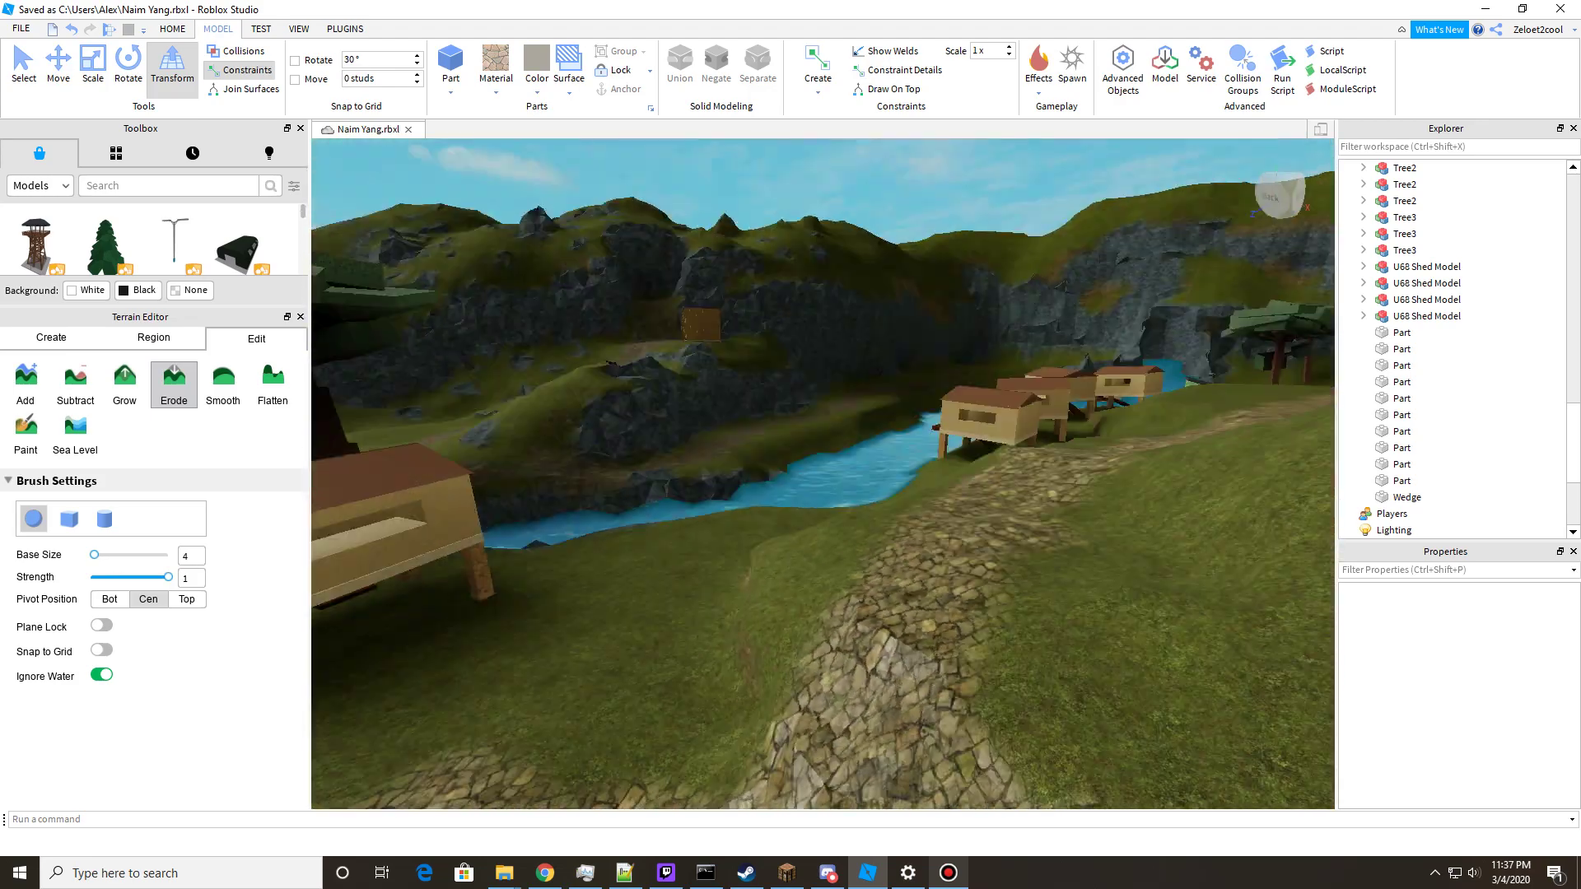
{"action": "key", "text": "s"}
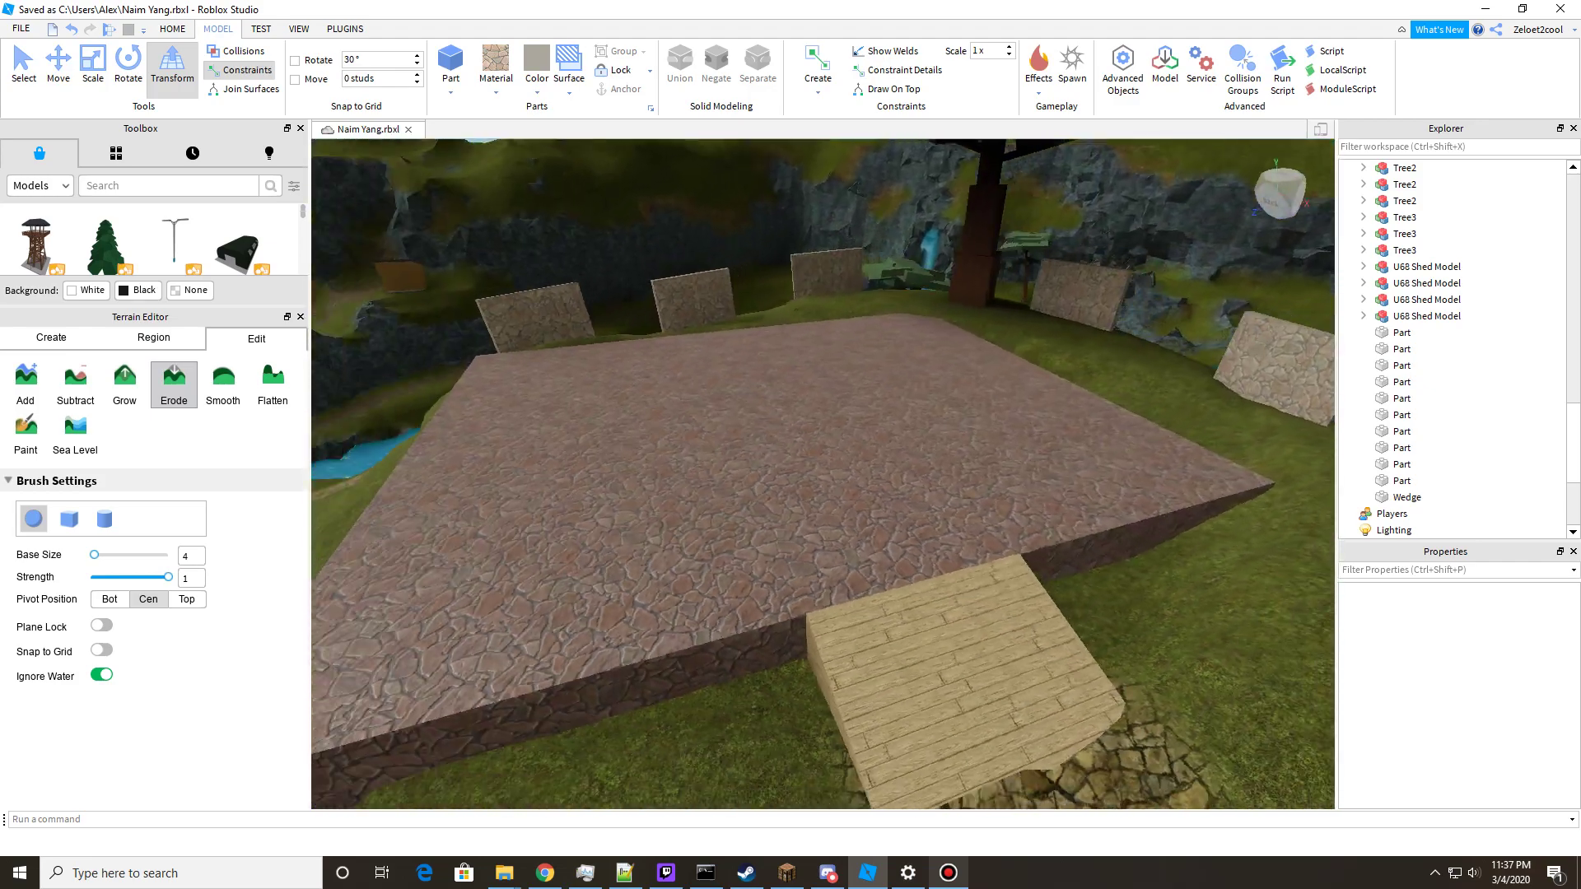
{"action": "key", "text": "d"}
{"action": "right_click_drag", "start_coordinate": [824, 473], "coordinate": [787, 539]}
{"action": "key", "text": "a"}
{"action": "key", "text": "w"}
{"action": "key", "text": "a"}
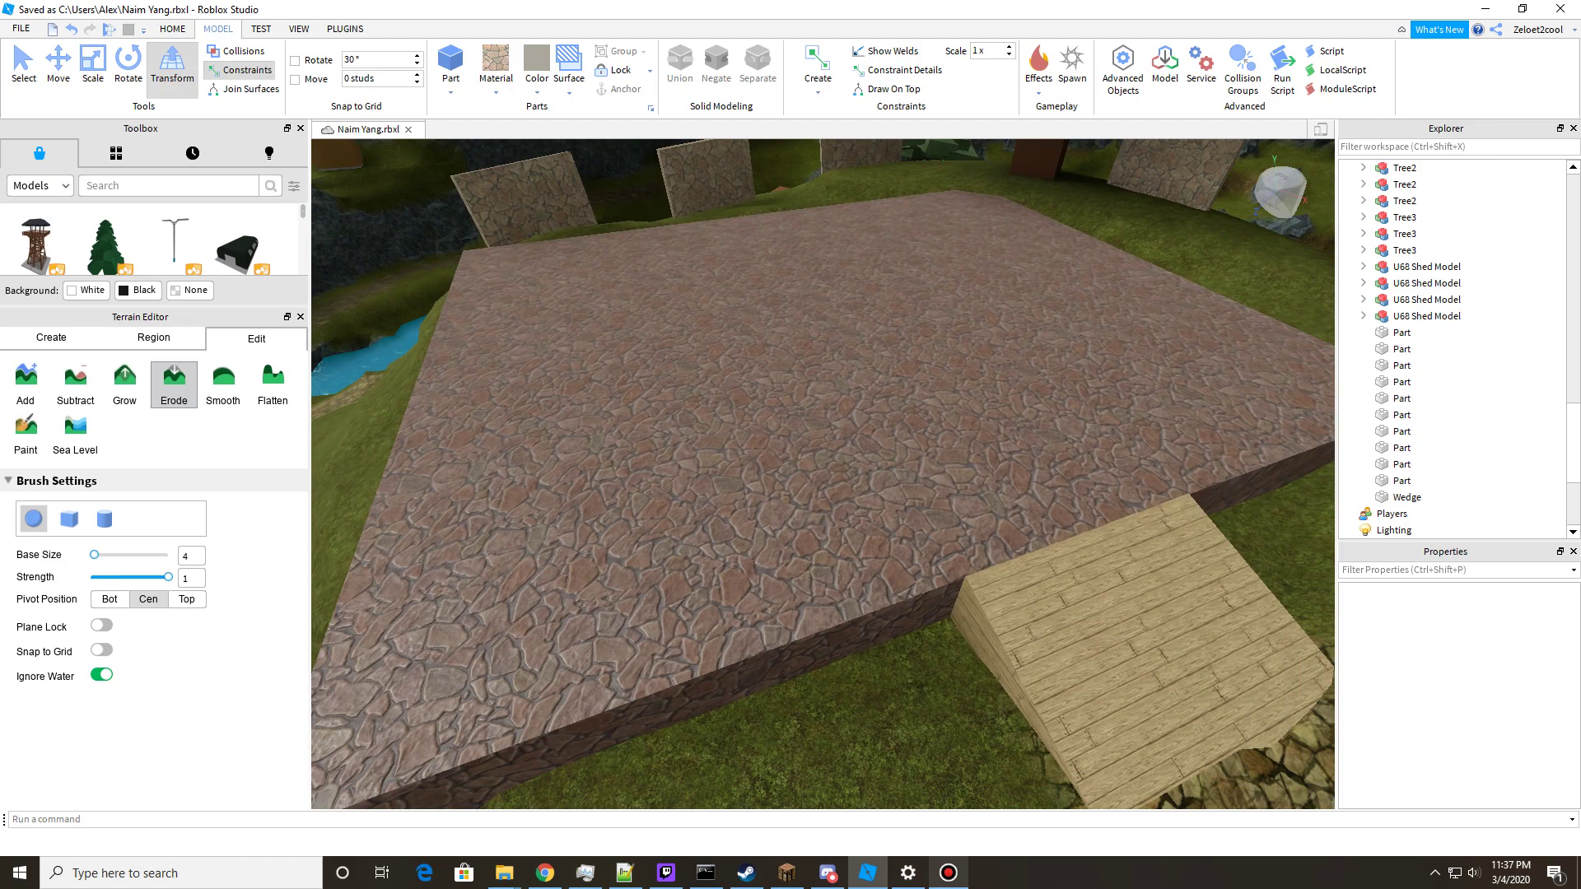
{"action": "key", "text": "s"}
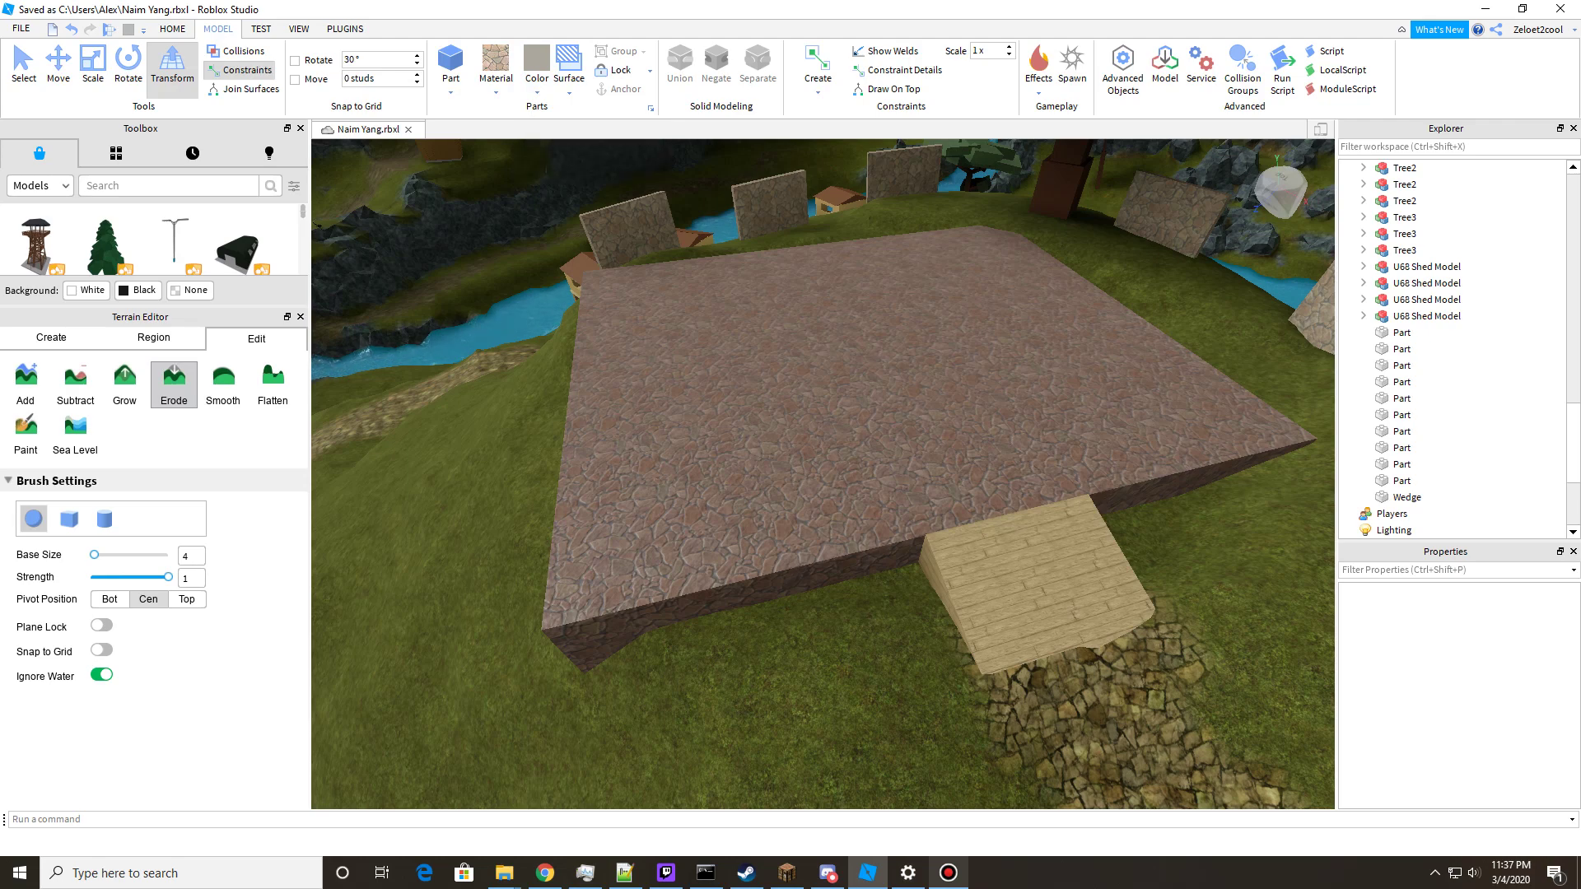
{"action": "right_click_drag", "start_coordinate": [824, 473], "coordinate": [963, 474]}
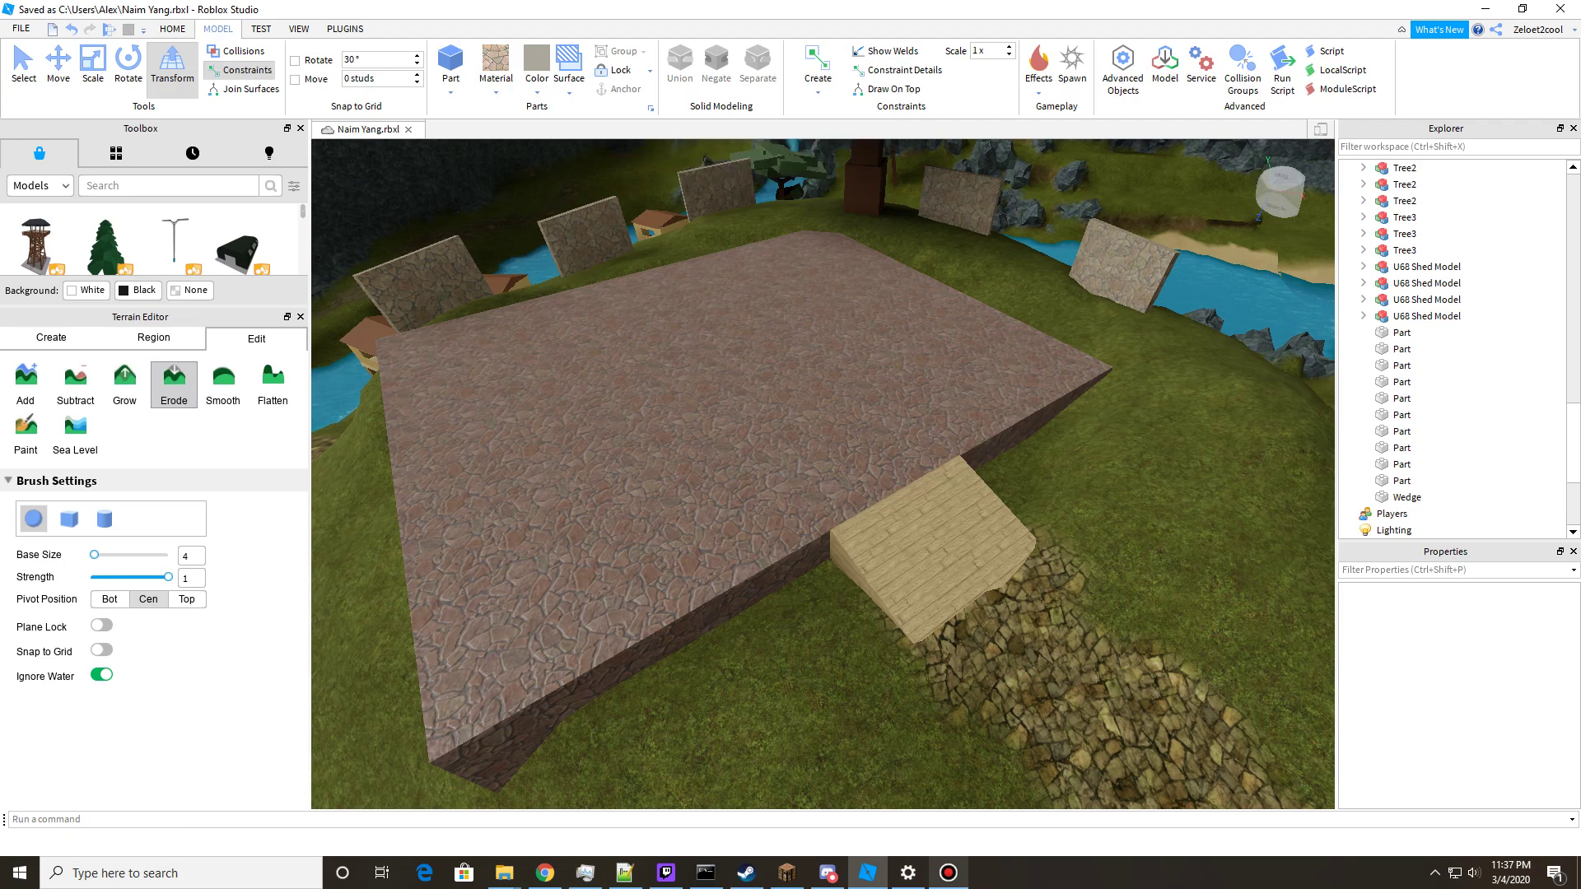
{"action": "right_click_drag", "start_coordinate": [824, 461], "coordinate": [708, 498]}
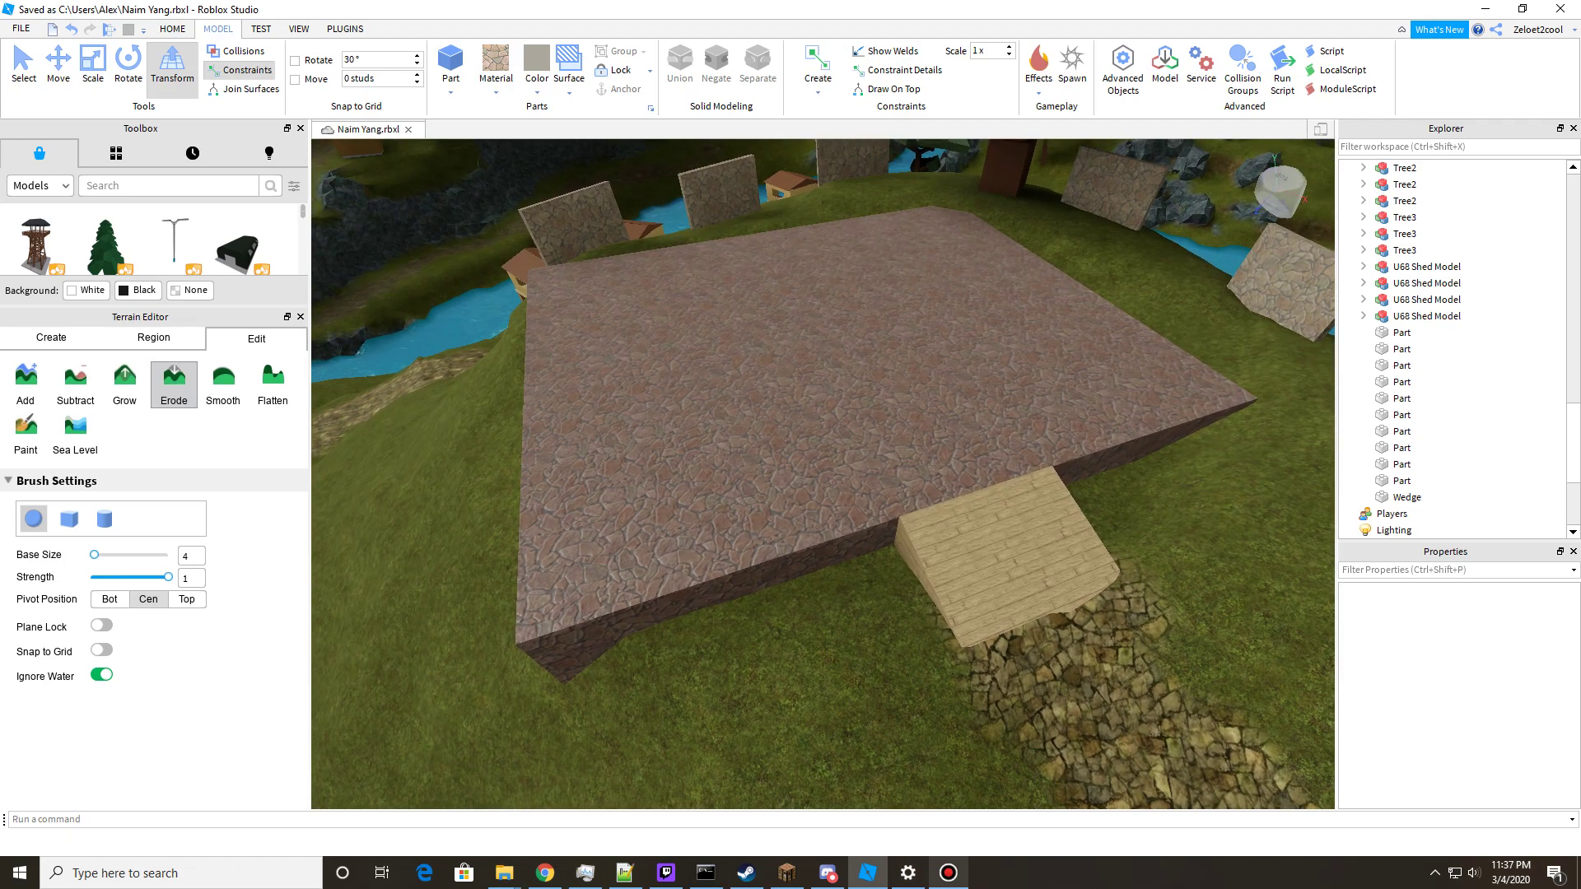
{"action": "right_click_drag", "start_coordinate": [708, 499], "coordinate": [782, 494]}
Insert a new block part with the Wood Planks material and the Nougat colour.
{"action": "left_click", "coordinate": [496, 70]}
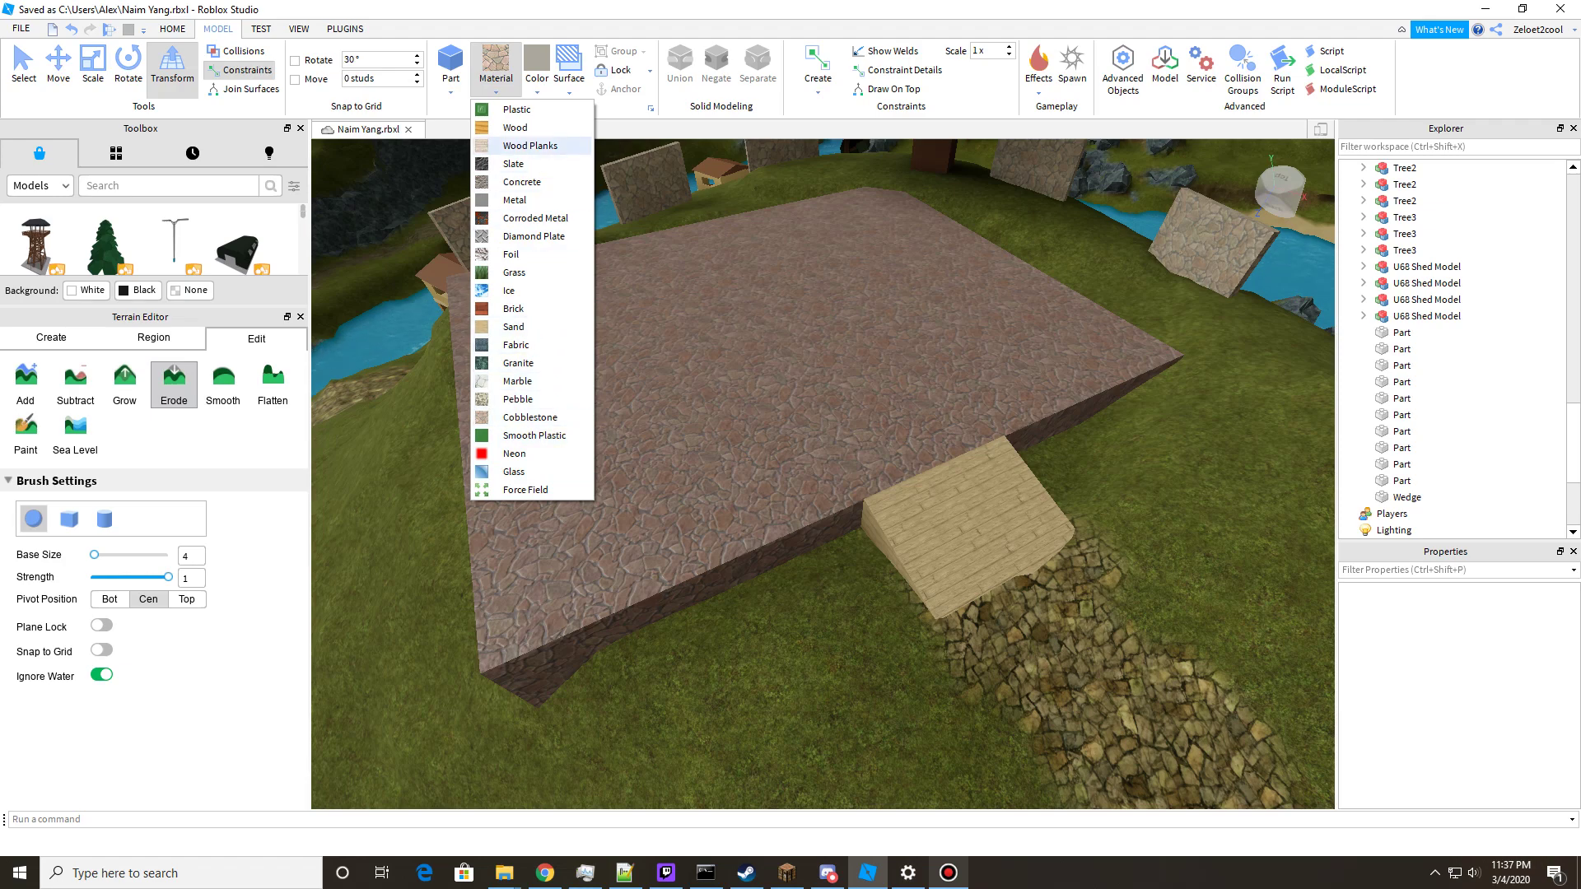
{"action": "left_click", "coordinate": [530, 145]}
{"action": "scroll", "coordinate": [330, 295], "scroll_direction": "up", "scroll_amount": 2}
{"action": "left_click", "coordinate": [537, 70]}
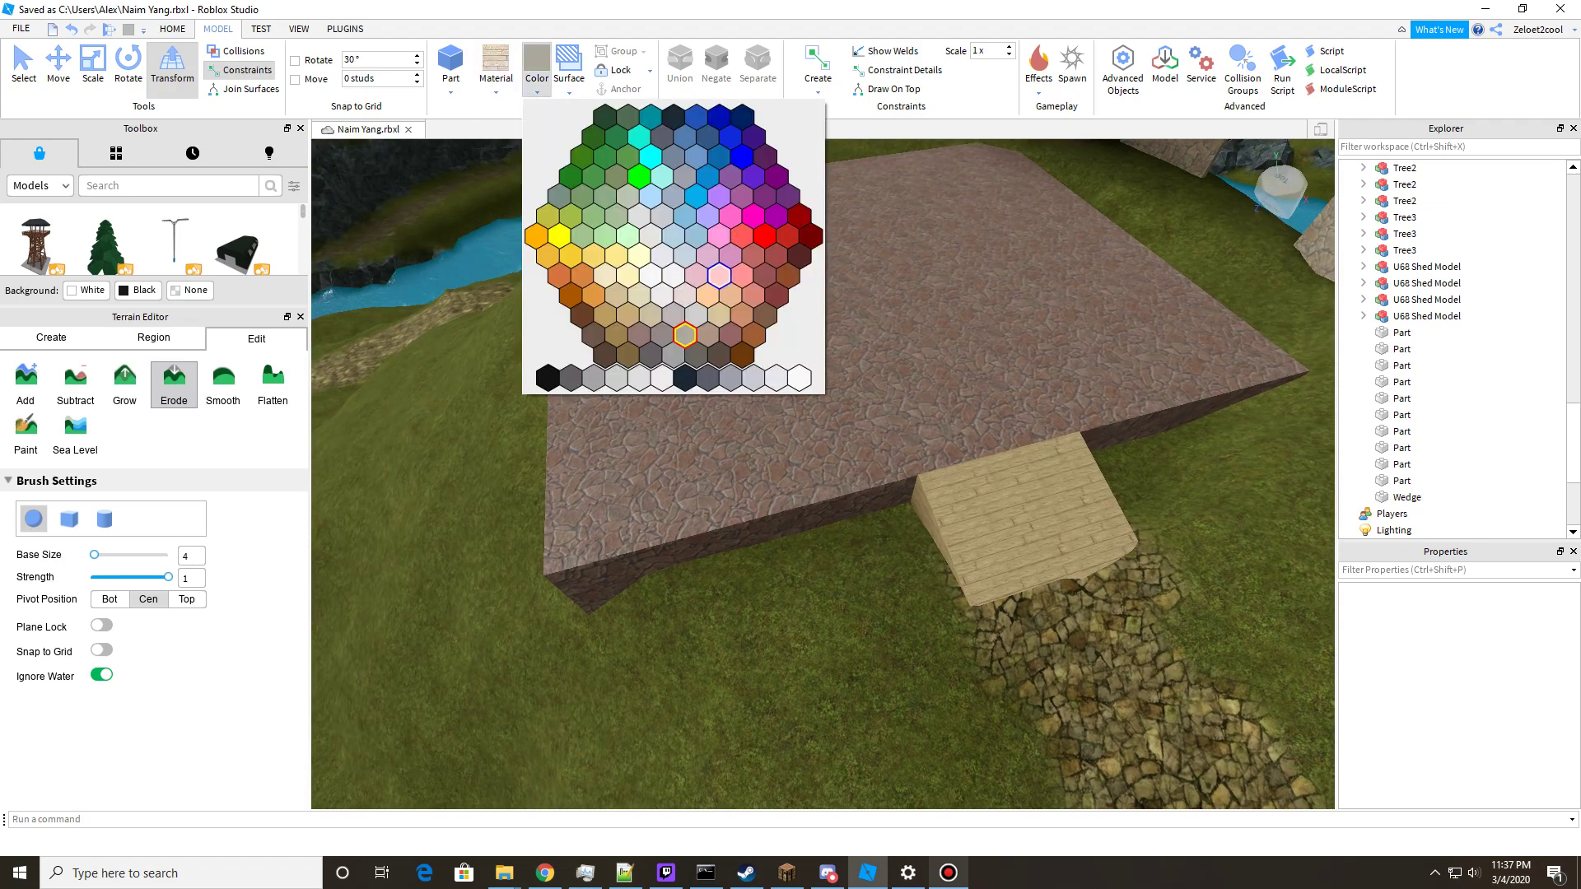
{"action": "left_click", "coordinate": [741, 315]}
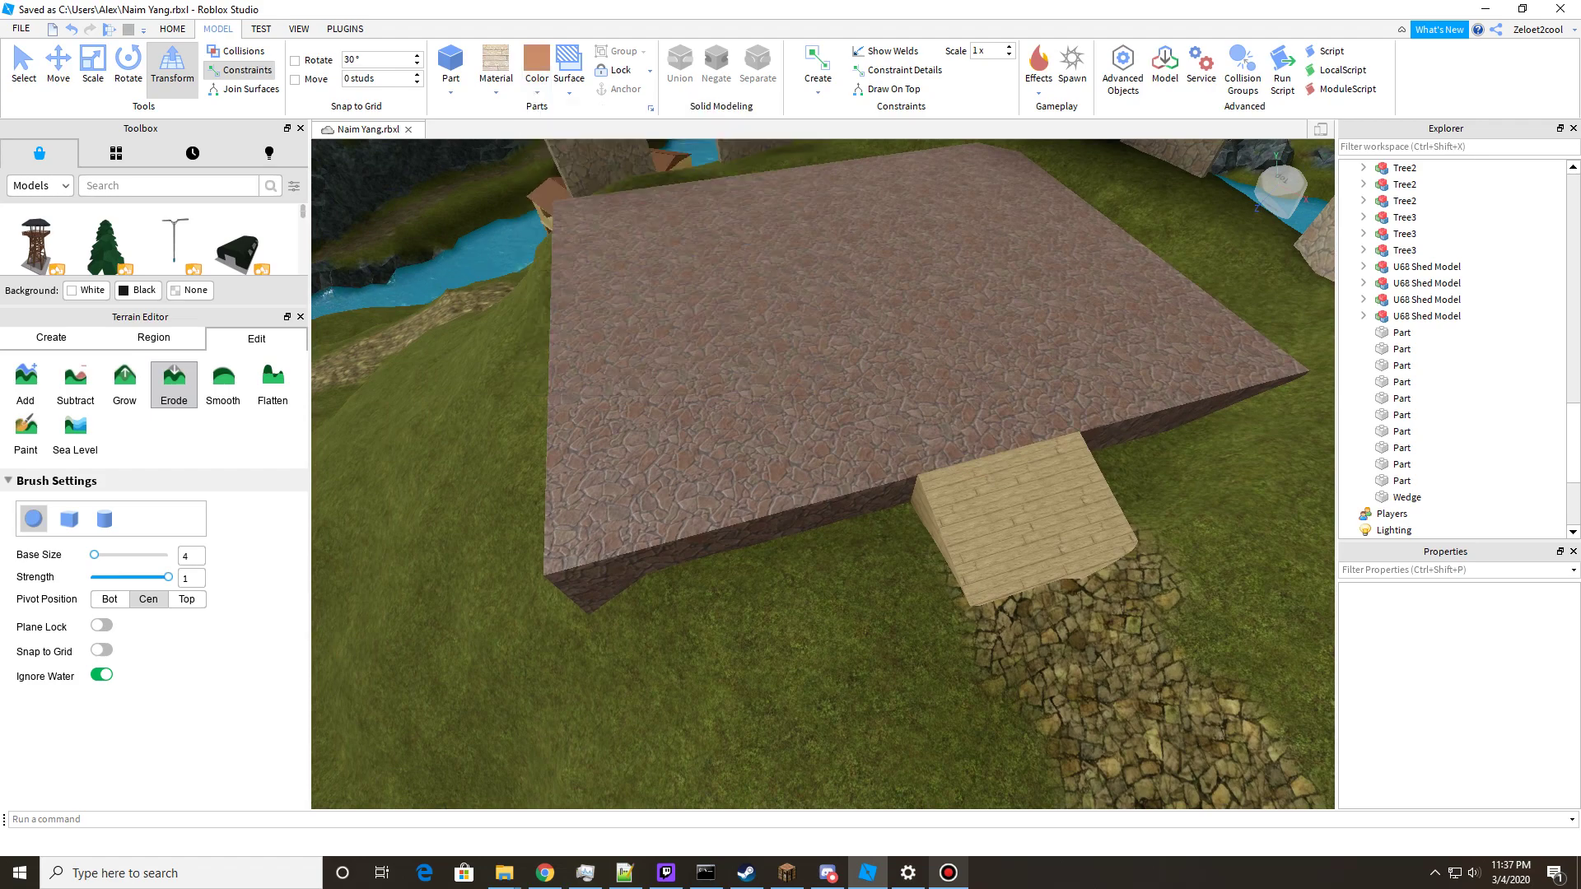
{"action": "right_click_drag", "start_coordinate": [742, 387], "coordinate": [740, 317]}
{"action": "left_click", "coordinate": [451, 63]}
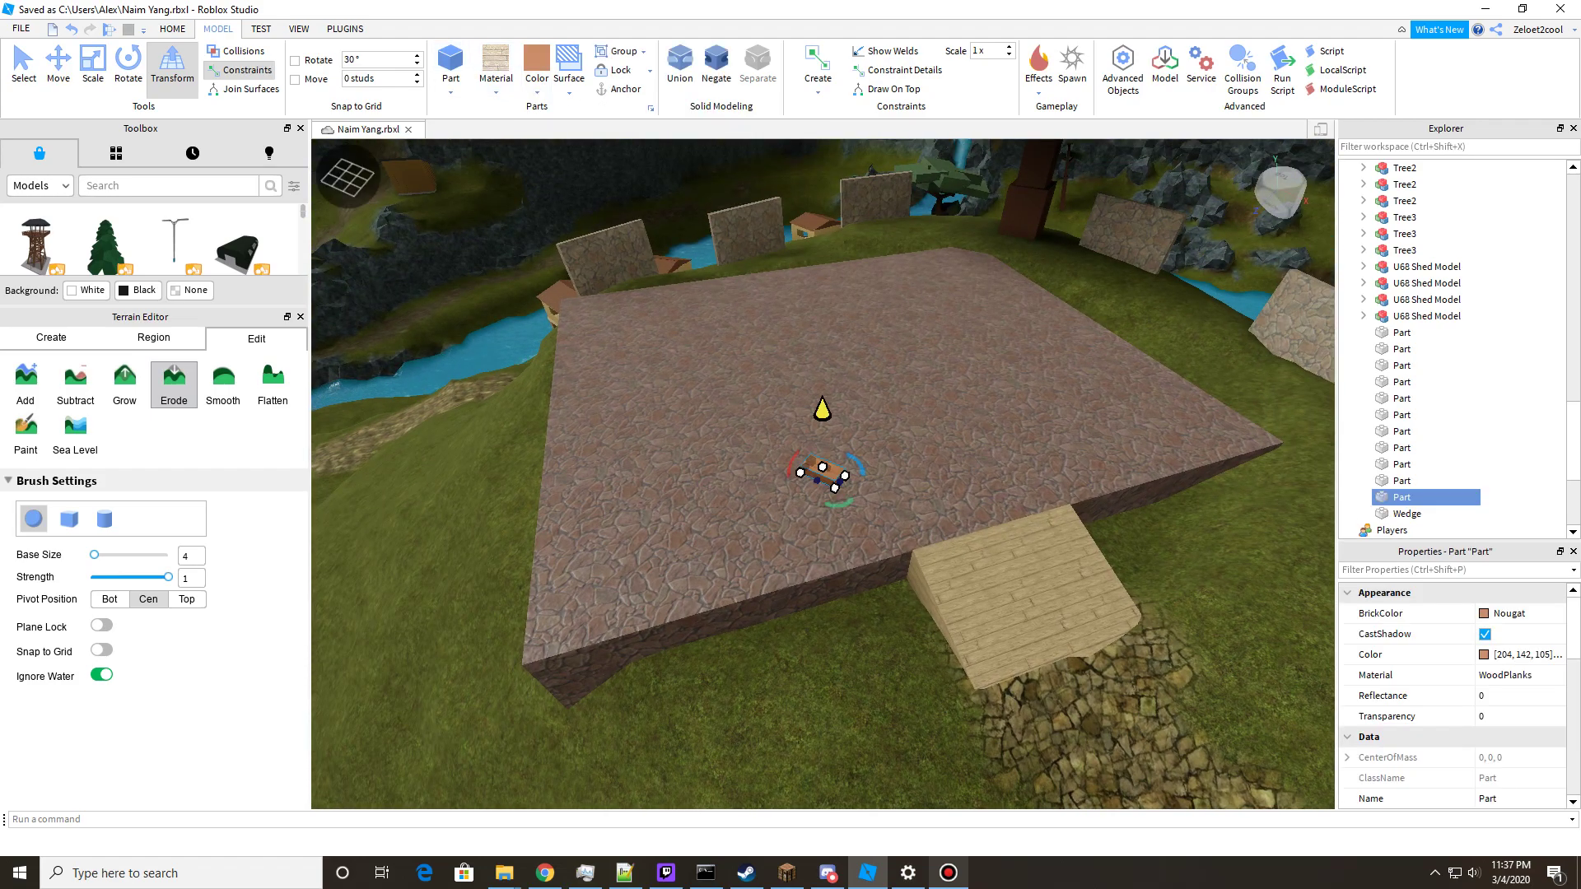
Move the new wooden block onto the stone platform's front corner, away from the ramp.
{"action": "right_click_drag", "start_coordinate": [790, 395], "coordinate": [725, 387]}
{"action": "key", "text": "w"}
{"action": "scroll", "coordinate": [790, 395], "scroll_direction": "up", "scroll_amount": 3}
{"action": "scroll", "coordinate": [790, 395], "scroll_direction": "down", "scroll_amount": 6}
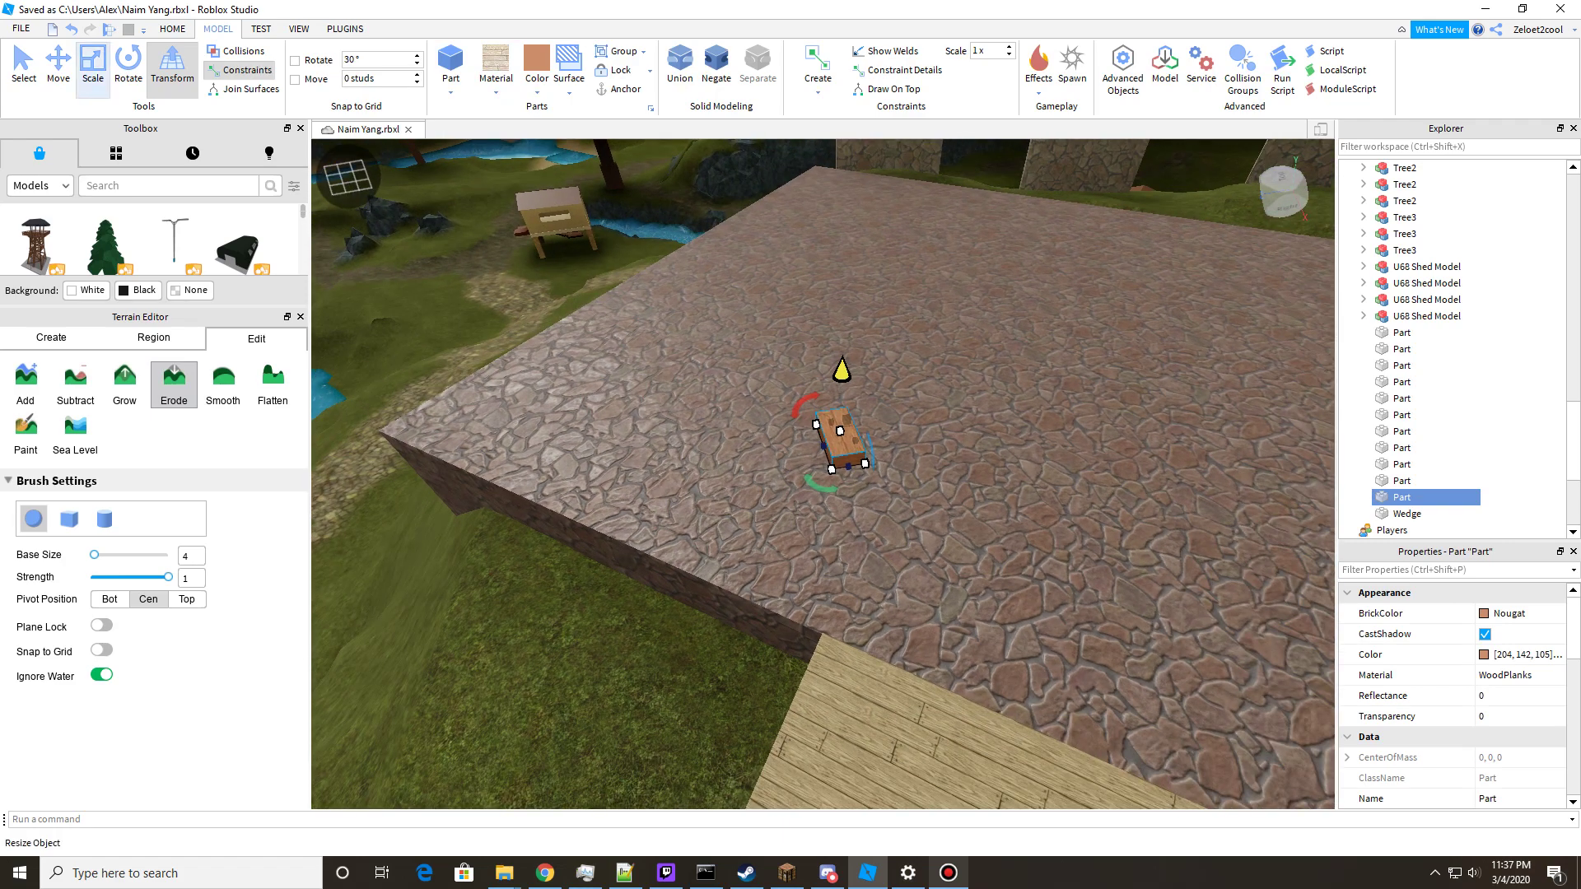
{"action": "left_click", "coordinate": [59, 67]}
{"action": "left_click_drag", "start_coordinate": [842, 435], "coordinate": [416, 412]}
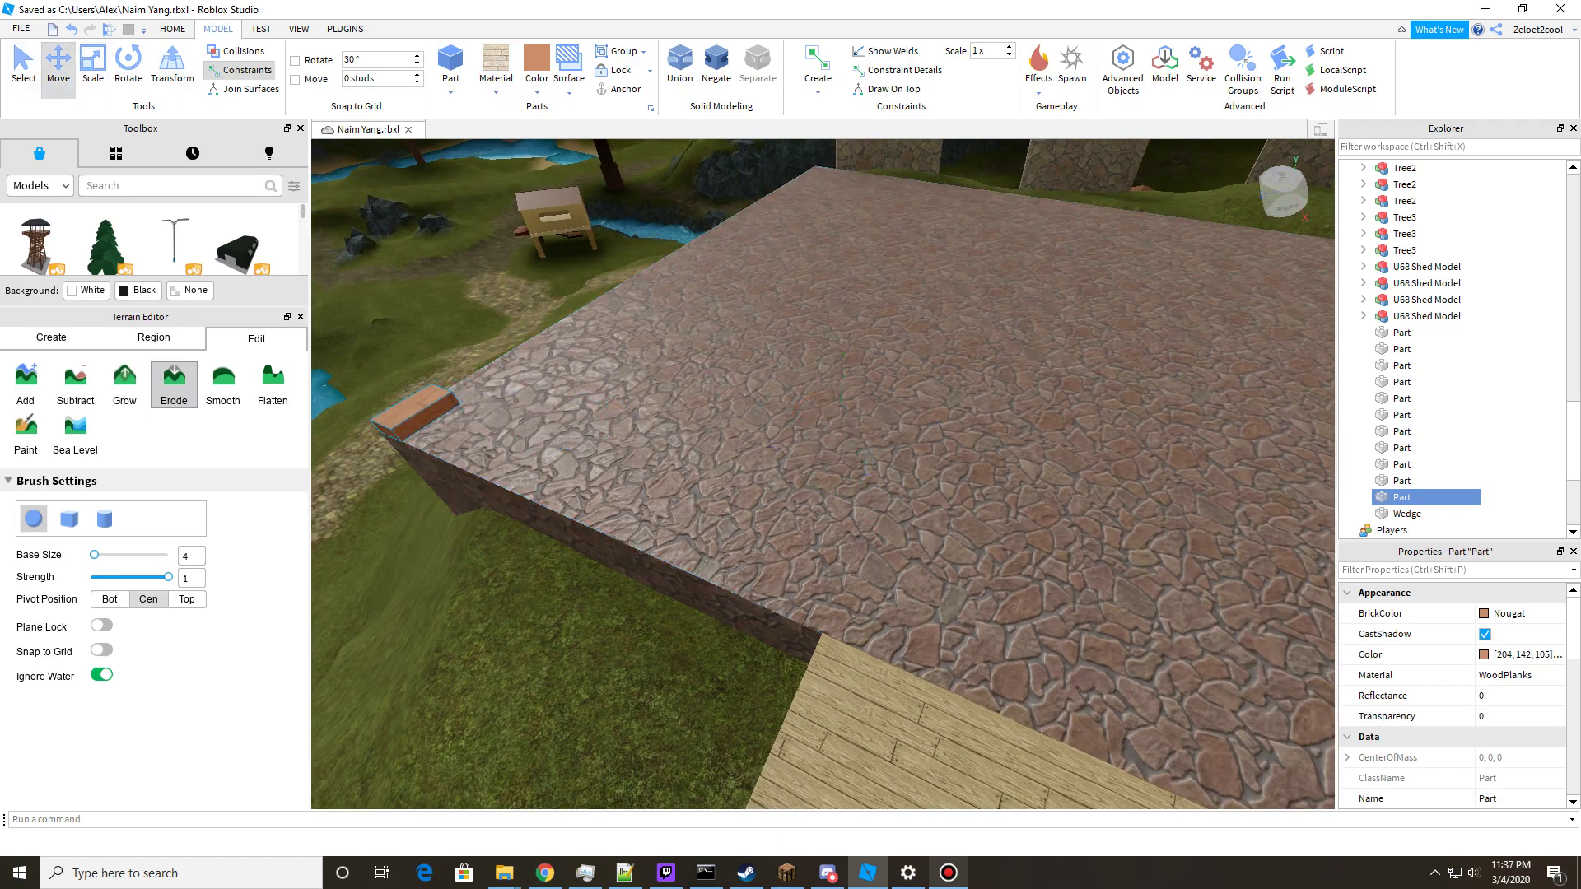
Nudge the wooden block so it sits slightly inset from the edges of the platform's corner.
{"action": "right_click_drag", "start_coordinate": [416, 412], "coordinate": [478, 420]}
{"action": "key", "text": "a"}
{"action": "key", "text": "w"}
{"action": "key", "text": "d"}
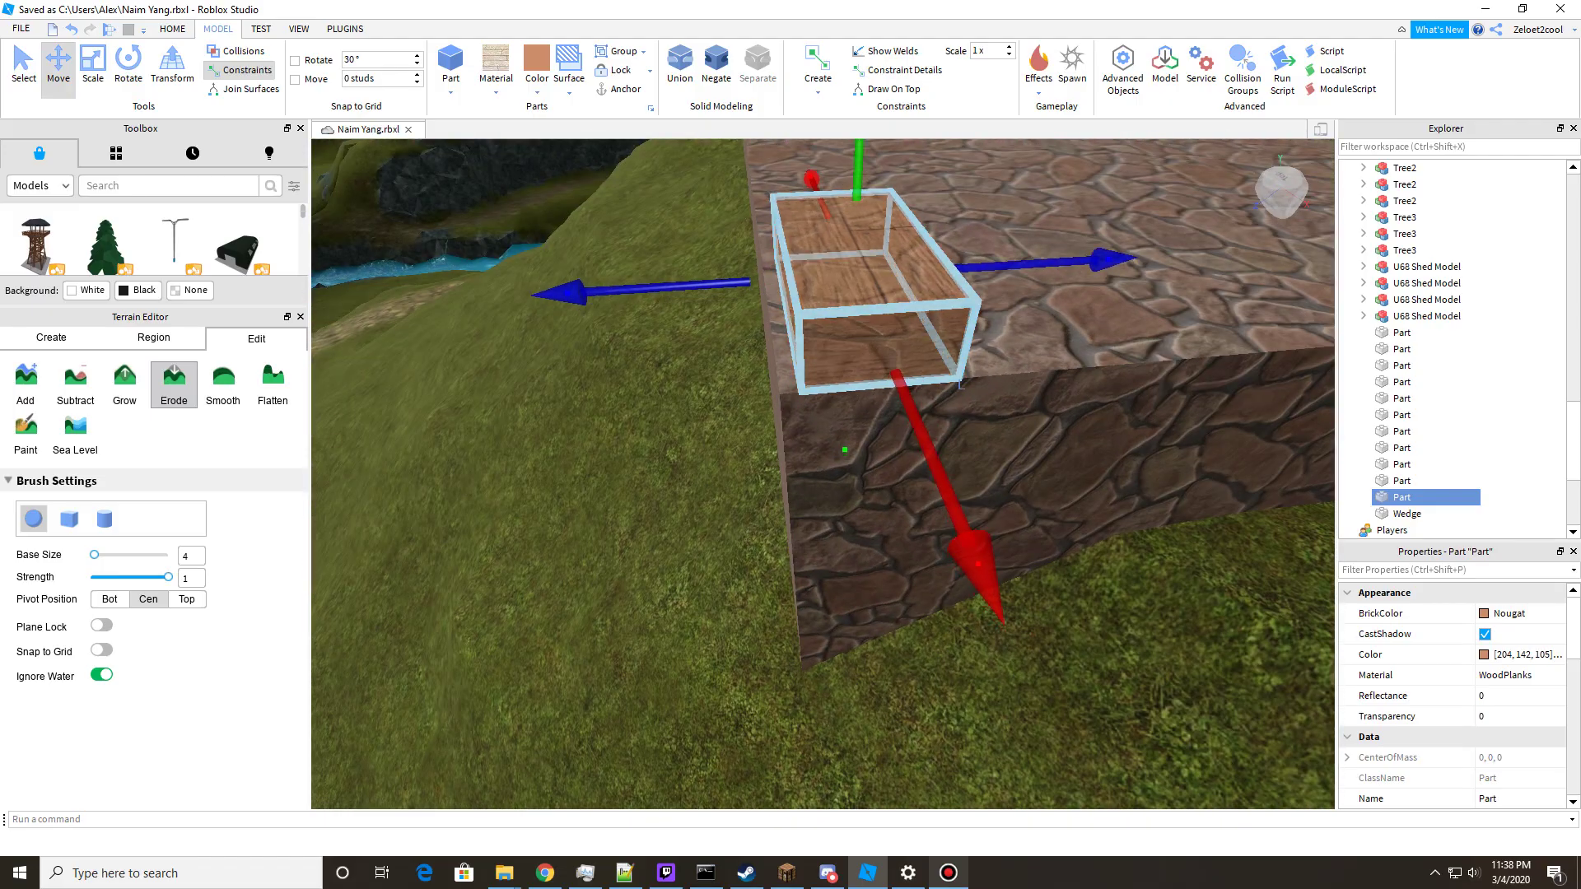
{"action": "scroll", "coordinate": [822, 474], "scroll_direction": "down", "scroll_amount": 2}
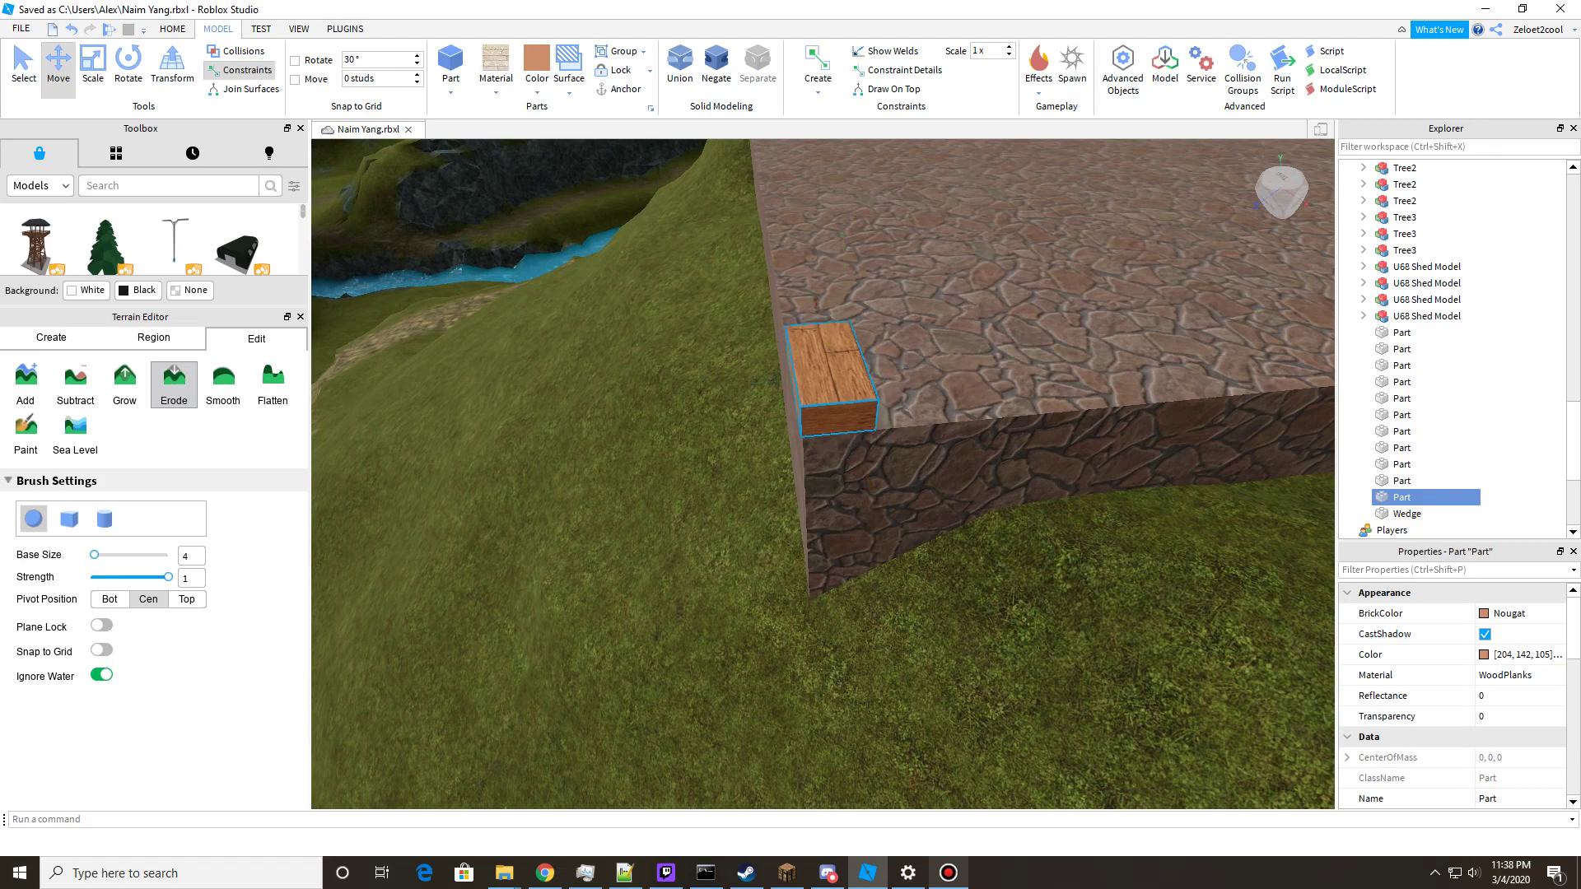
{"action": "scroll", "coordinate": [840, 375], "scroll_direction": "up", "scroll_amount": 5}
{"action": "right_click_drag", "start_coordinate": [840, 375], "coordinate": [940, 382]}
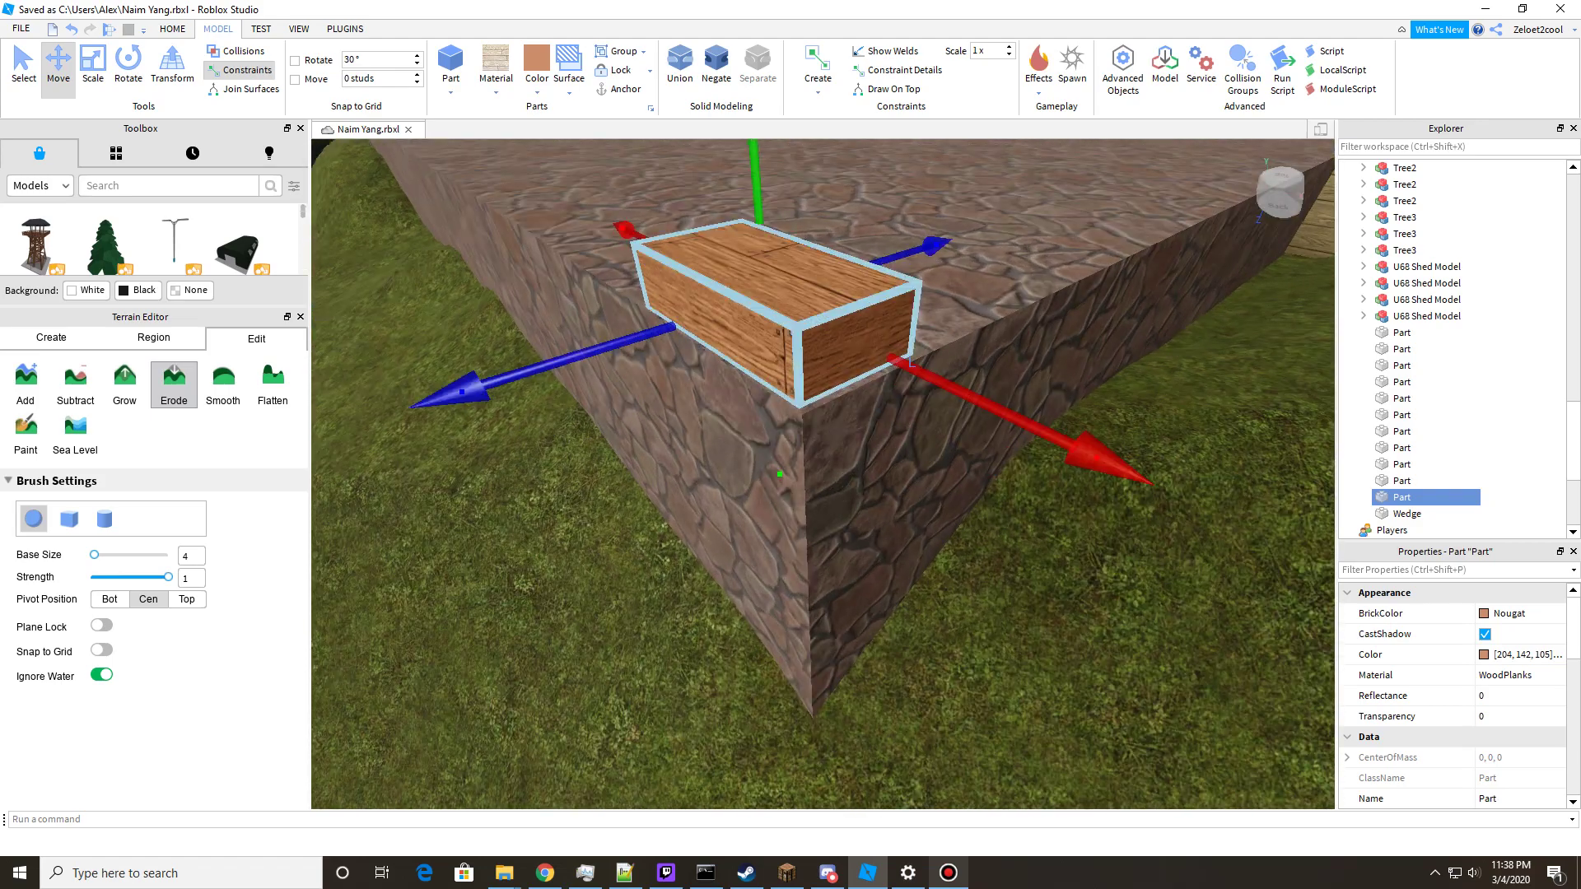
{"action": "left_click_drag", "start_coordinate": [795, 322], "coordinate": [804, 298]}
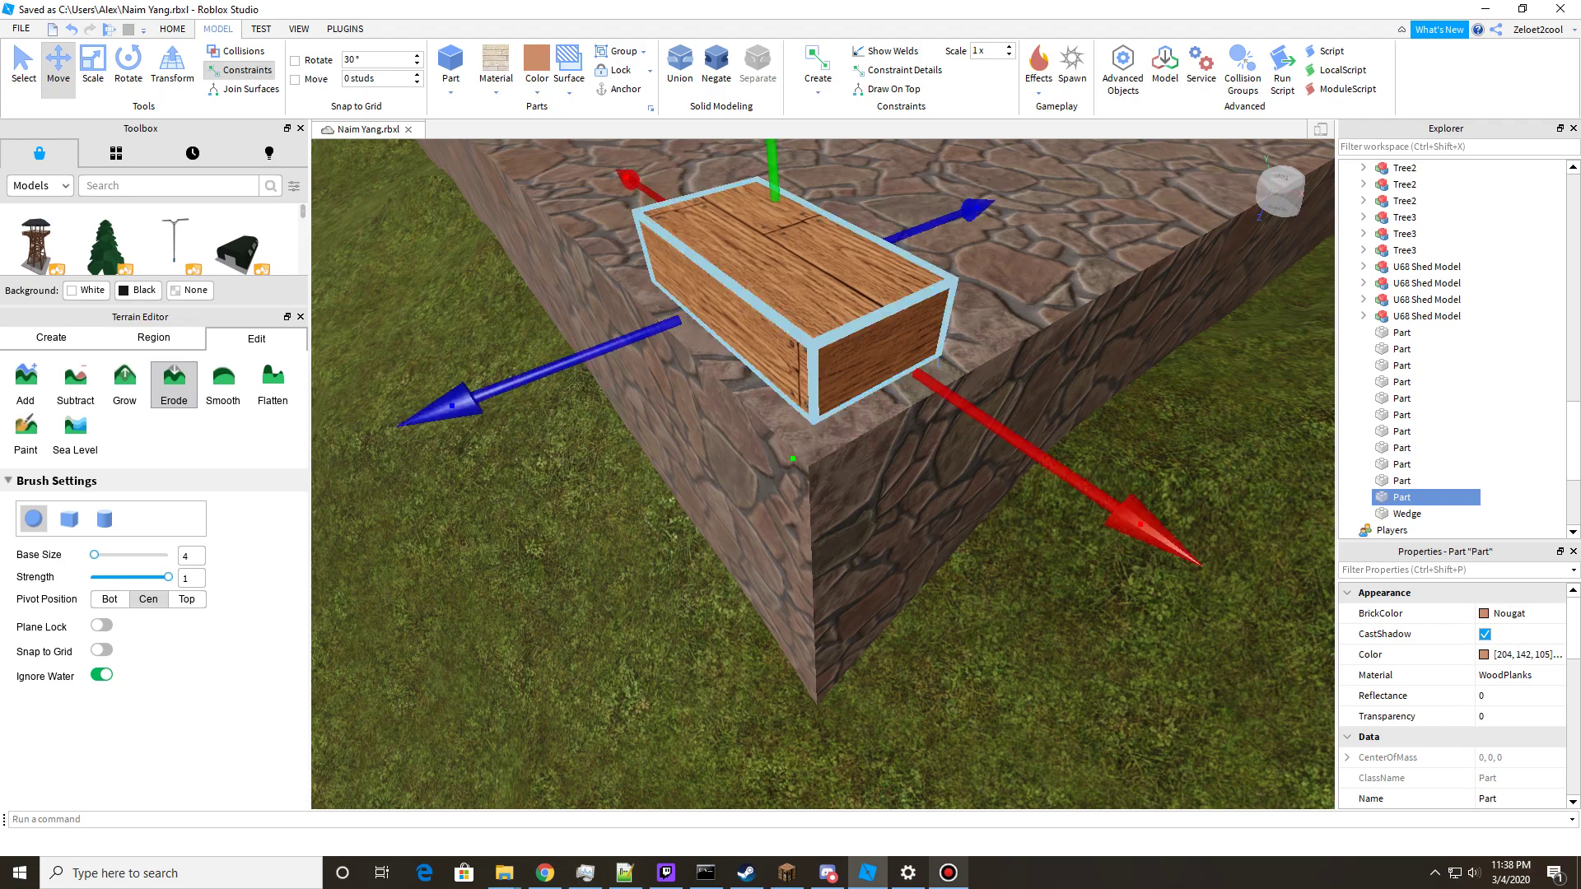
{"action": "scroll", "coordinate": [807, 302], "scroll_direction": "down", "scroll_amount": 5}
{"action": "right_click_drag", "start_coordinate": [889, 321], "coordinate": [803, 309]}
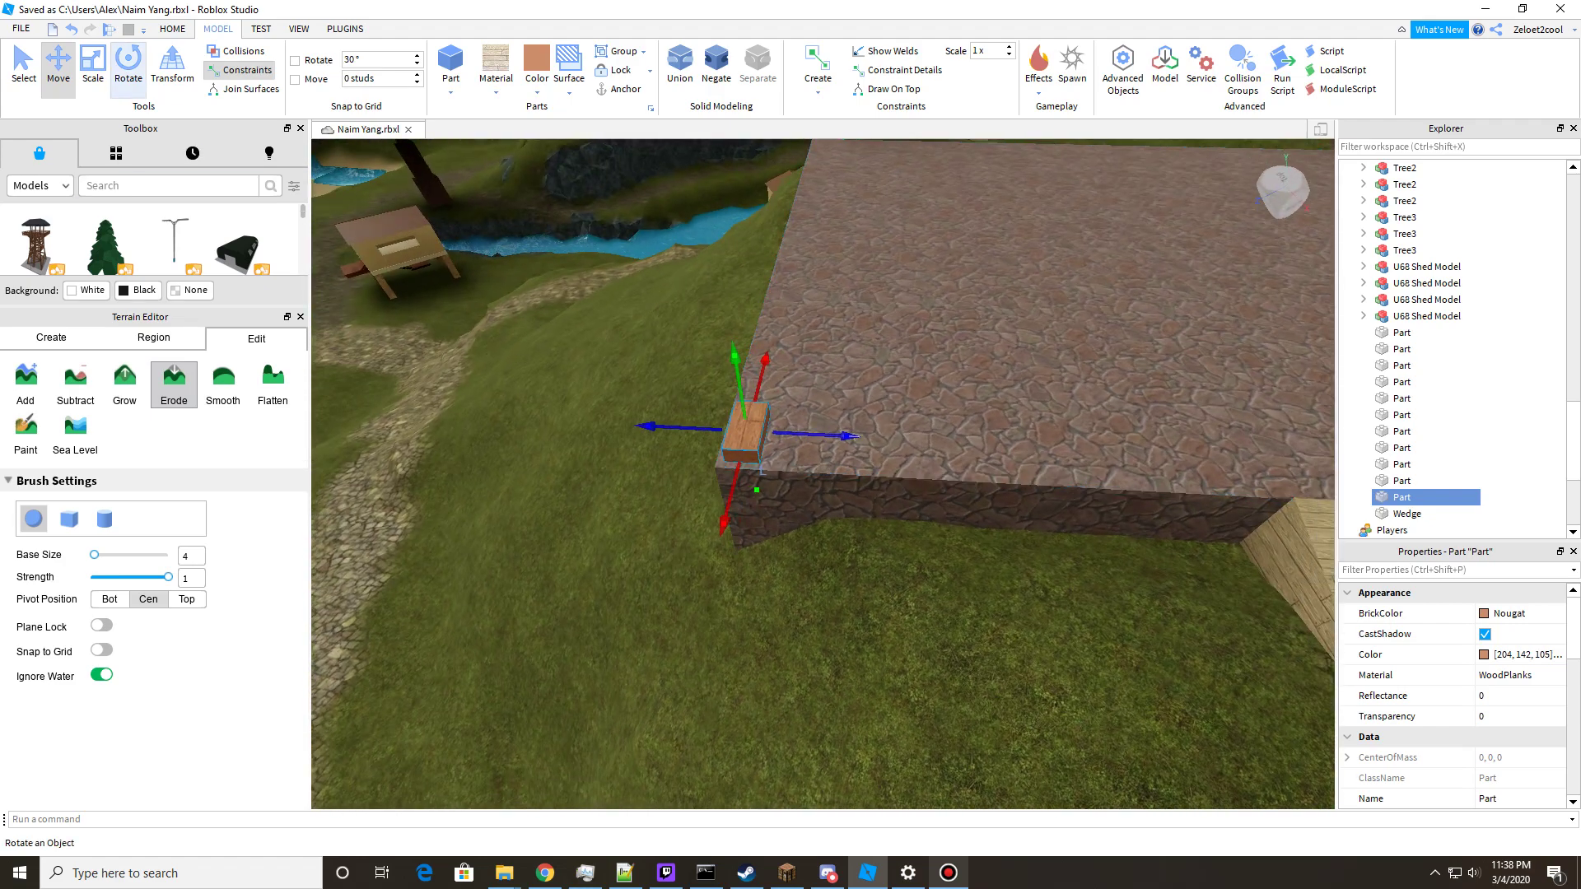
Scale the wooden block into a long strip running along the platform's ramp-side edge to near the opposite corner.
{"action": "left_click", "coordinate": [171, 65]}
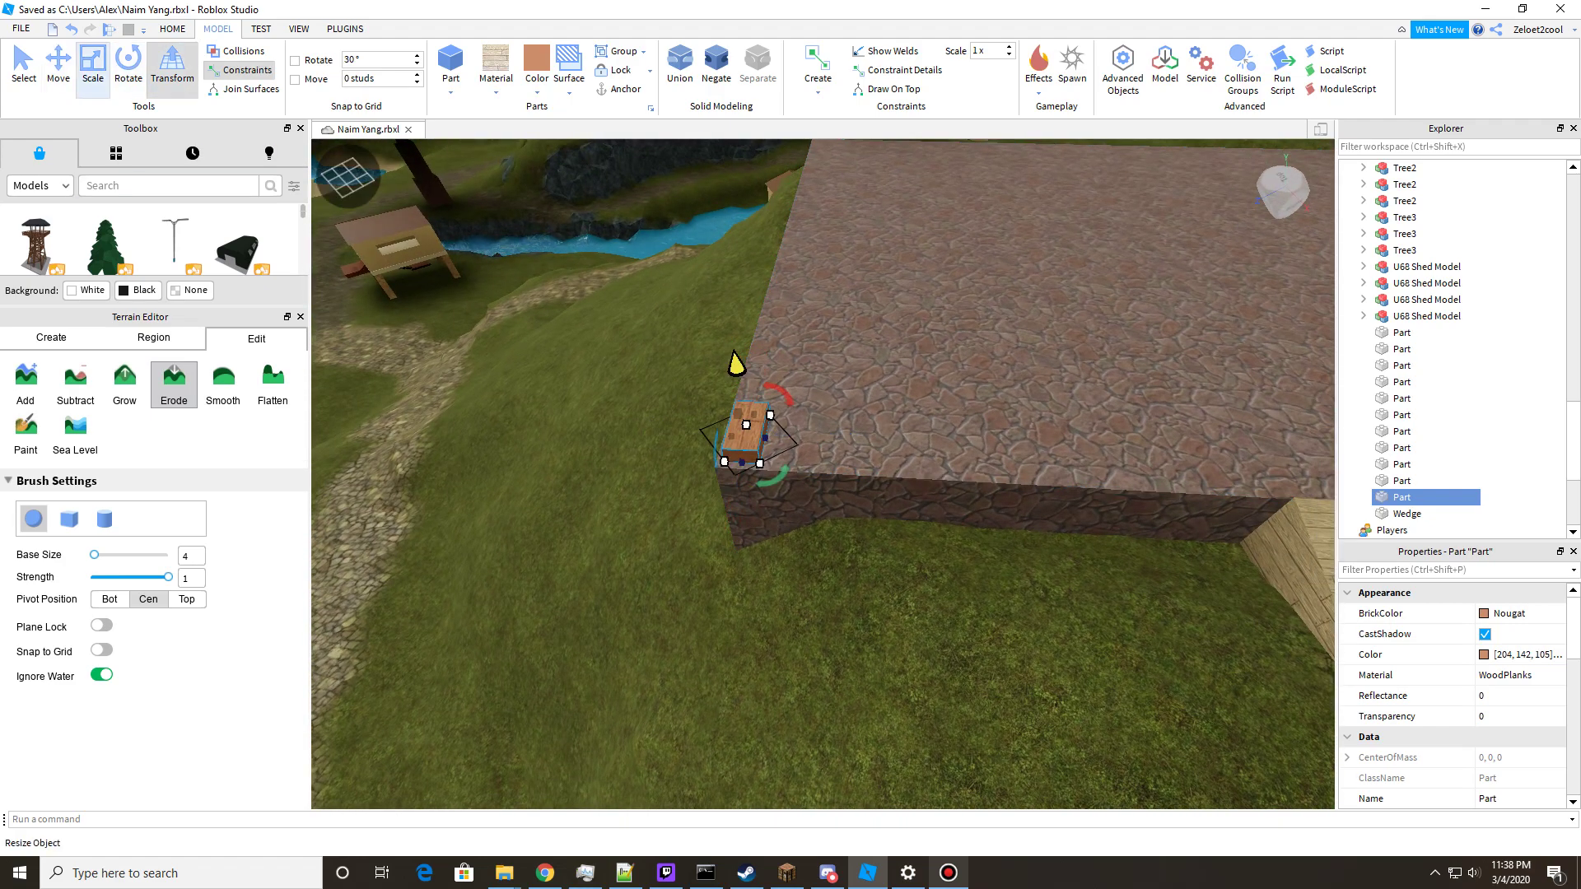
{"action": "key", "text": "ctrl+3"}
{"action": "right_click_drag", "start_coordinate": [823, 475], "coordinate": [617, 461]}
{"action": "left_click_drag", "start_coordinate": [728, 462], "coordinate": [1095, 783]}
{"action": "key", "text": "d"}
{"action": "right_click_drag", "start_coordinate": [906, 577], "coordinate": [725, 658]}
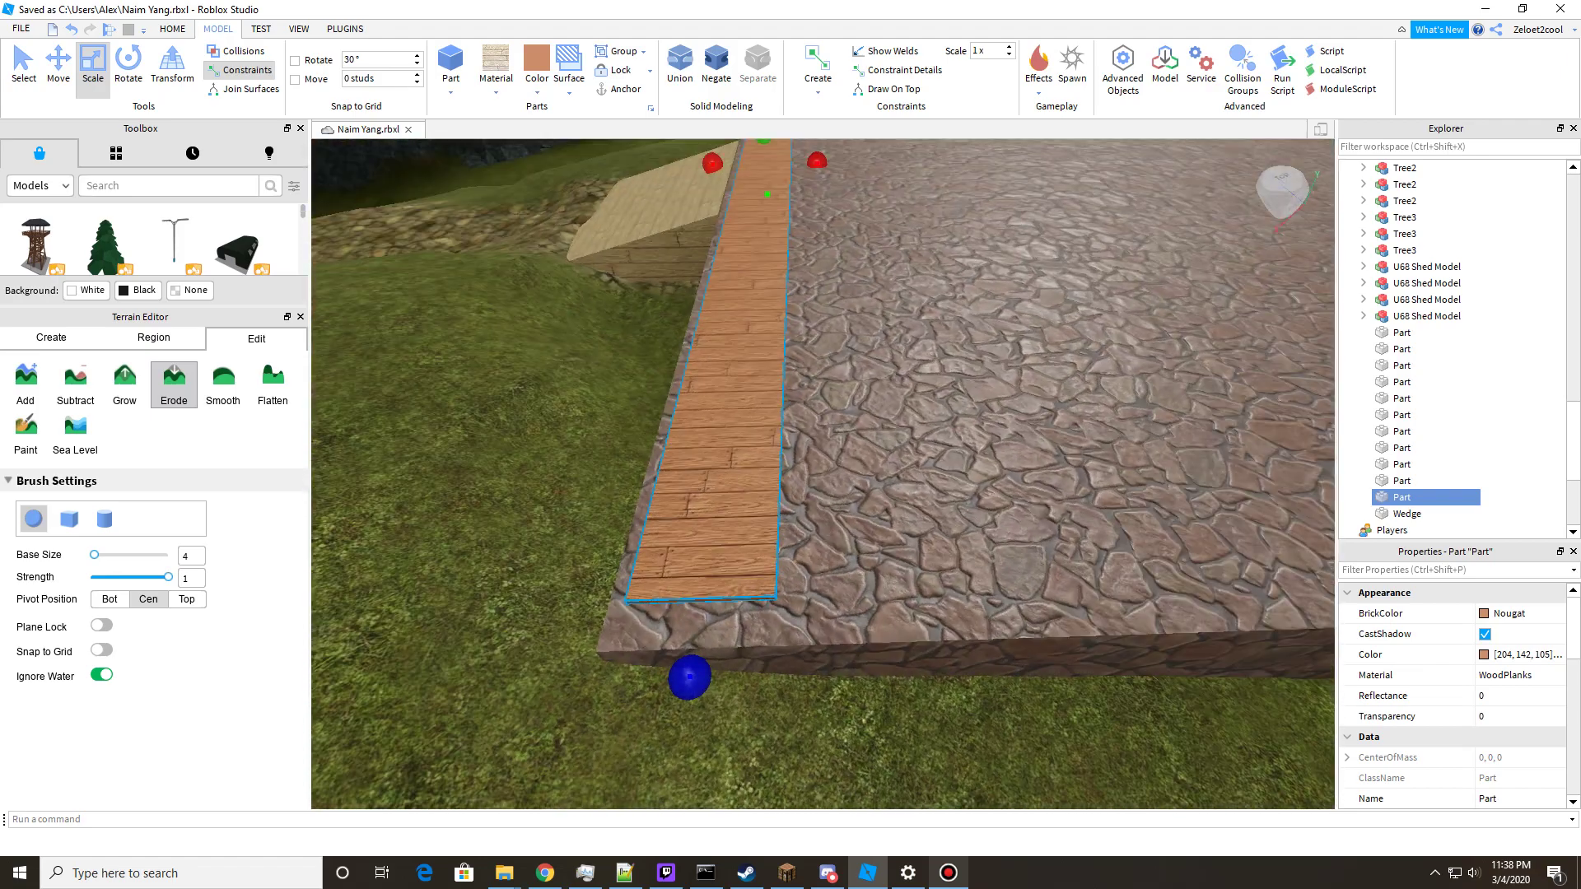
Stretch the wooden strip's near end slightly closer to the stone platform's outer edge.
{"action": "left_click_drag", "start_coordinate": [690, 678], "coordinate": [689, 688]}
{"action": "right_click_drag", "start_coordinate": [686, 704], "coordinate": [964, 560]}
{"action": "key", "text": "a"}
{"action": "key", "text": "w"}
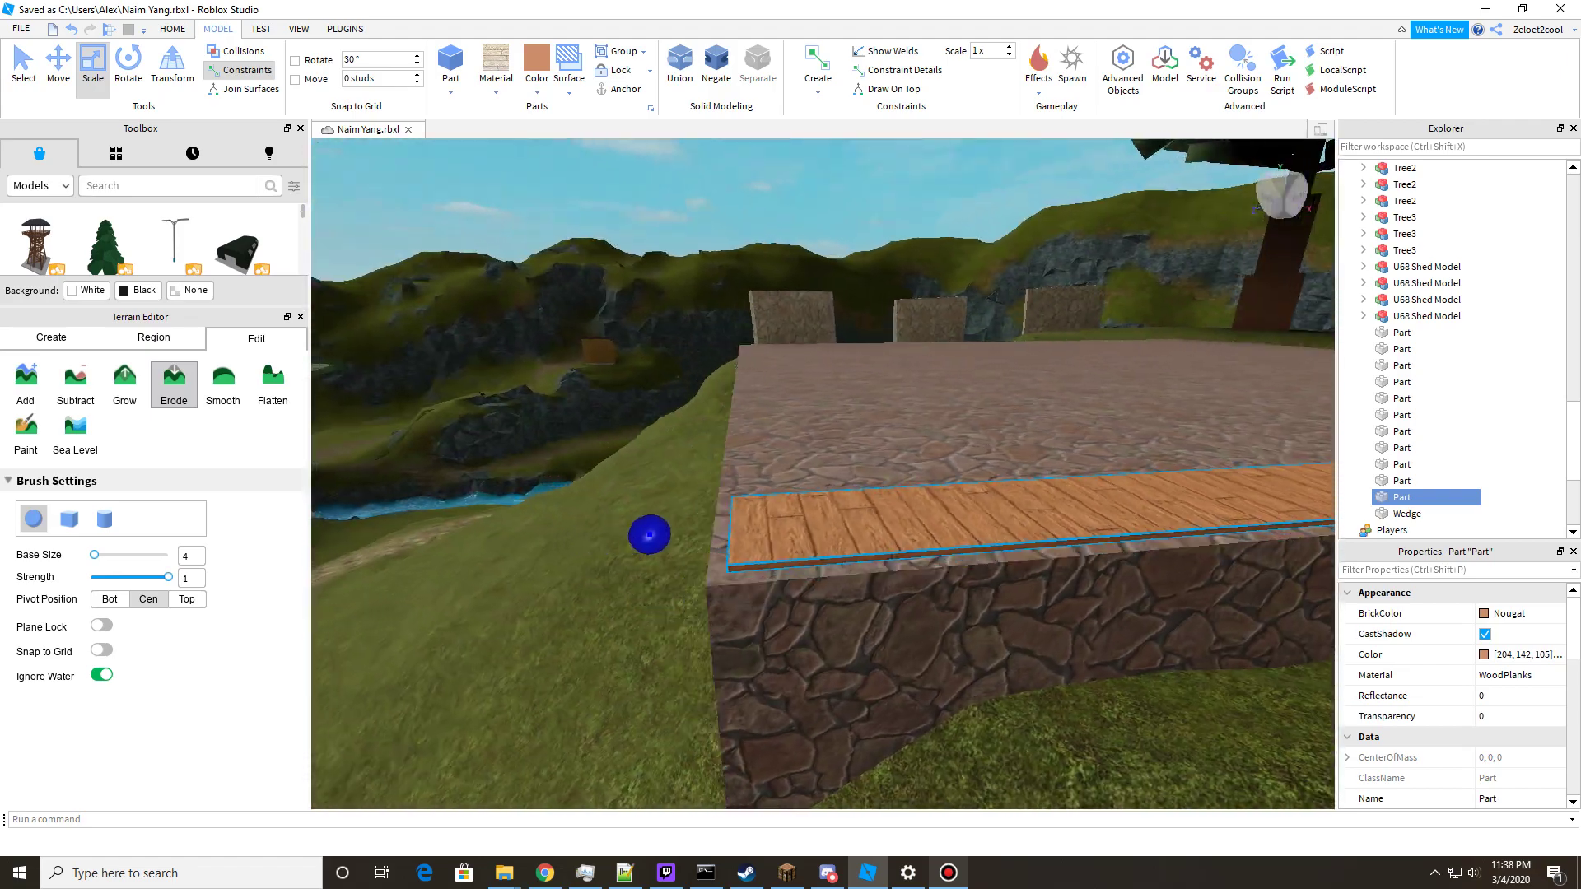
Widen the wooden strip across the platform into a floor that covers the stone top to just inside its edges.
{"action": "key", "text": "a"}
{"action": "right_click_drag", "start_coordinate": [824, 527], "coordinate": [1083, 589]}
{"action": "key", "text": "w"}
{"action": "key", "text": "a"}
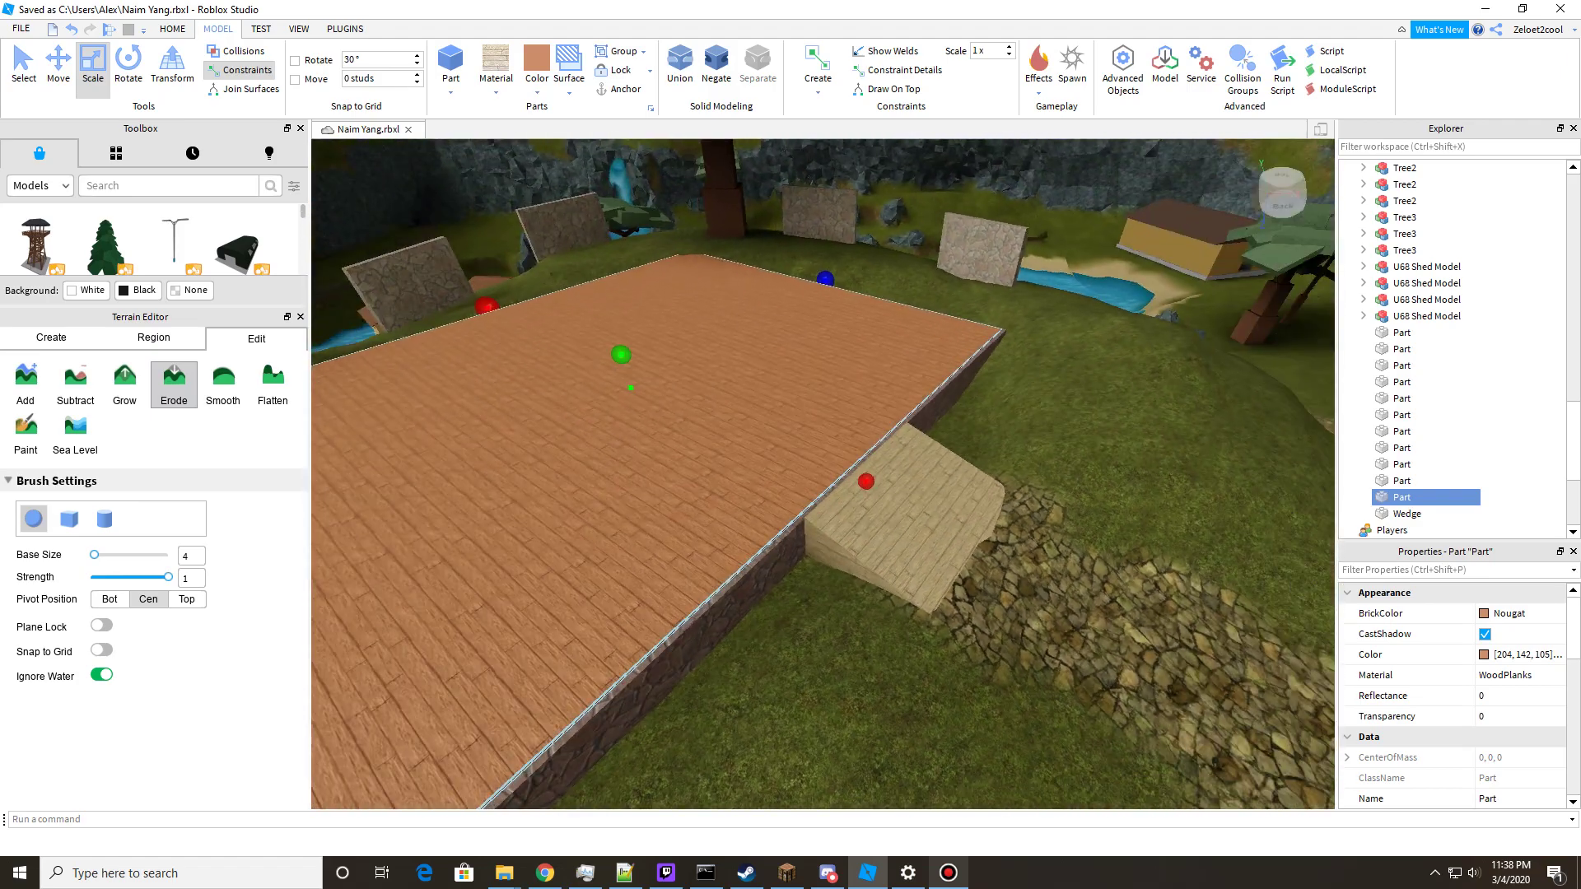
{"action": "key", "text": "w"}
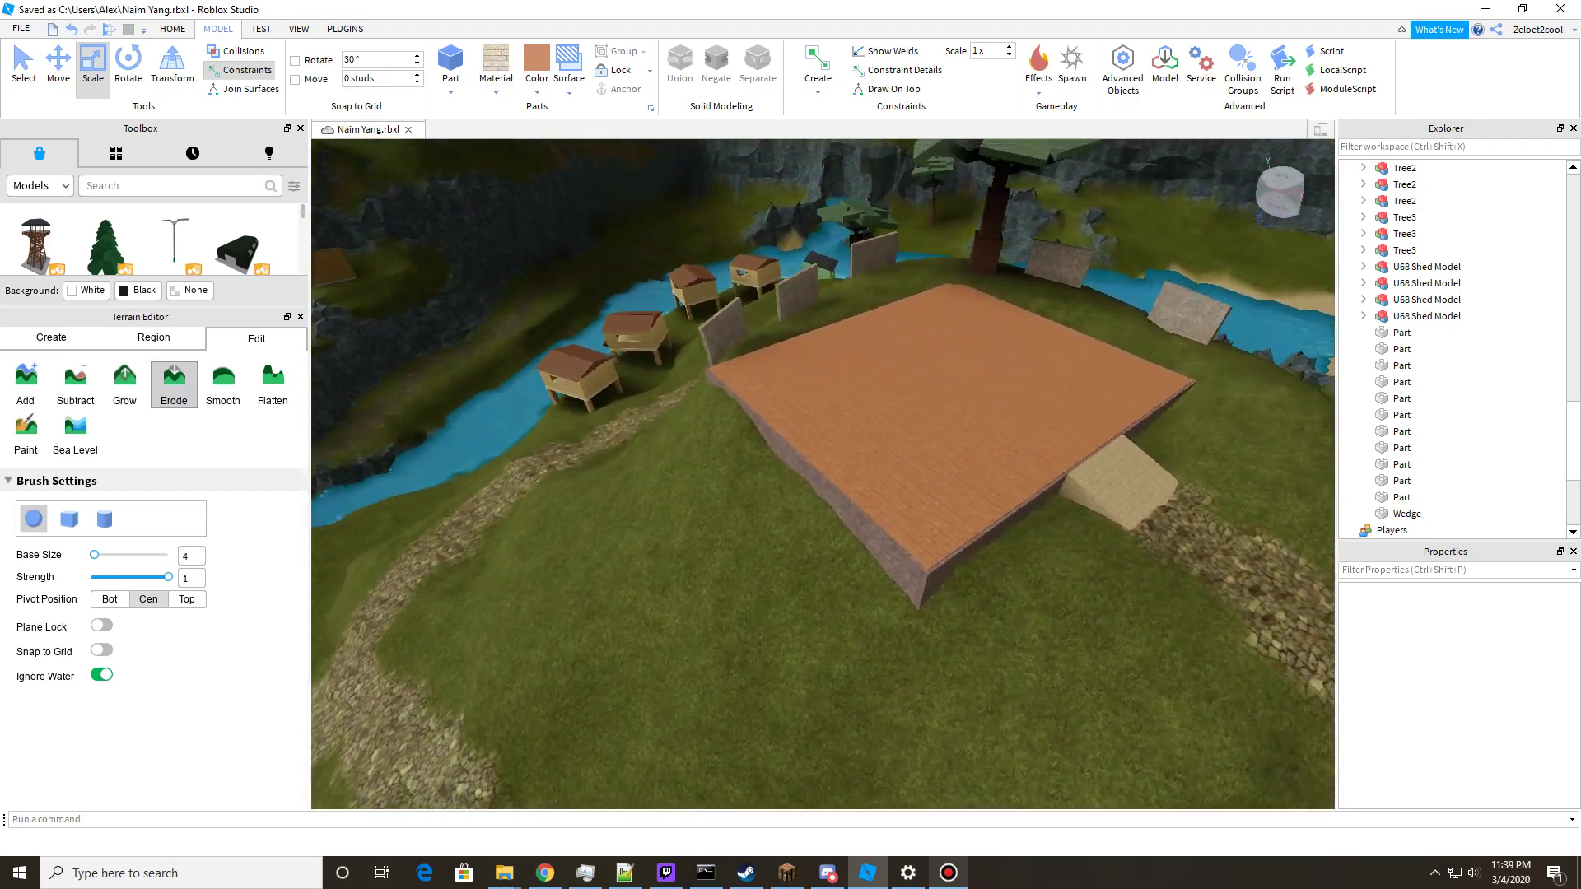
Scale the wooden floor inward on the side right of the ramp, leaving a wide stone margin there.
{"action": "key", "text": "d"}
{"action": "right_click_drag", "start_coordinate": [823, 475], "coordinate": [745, 433]}
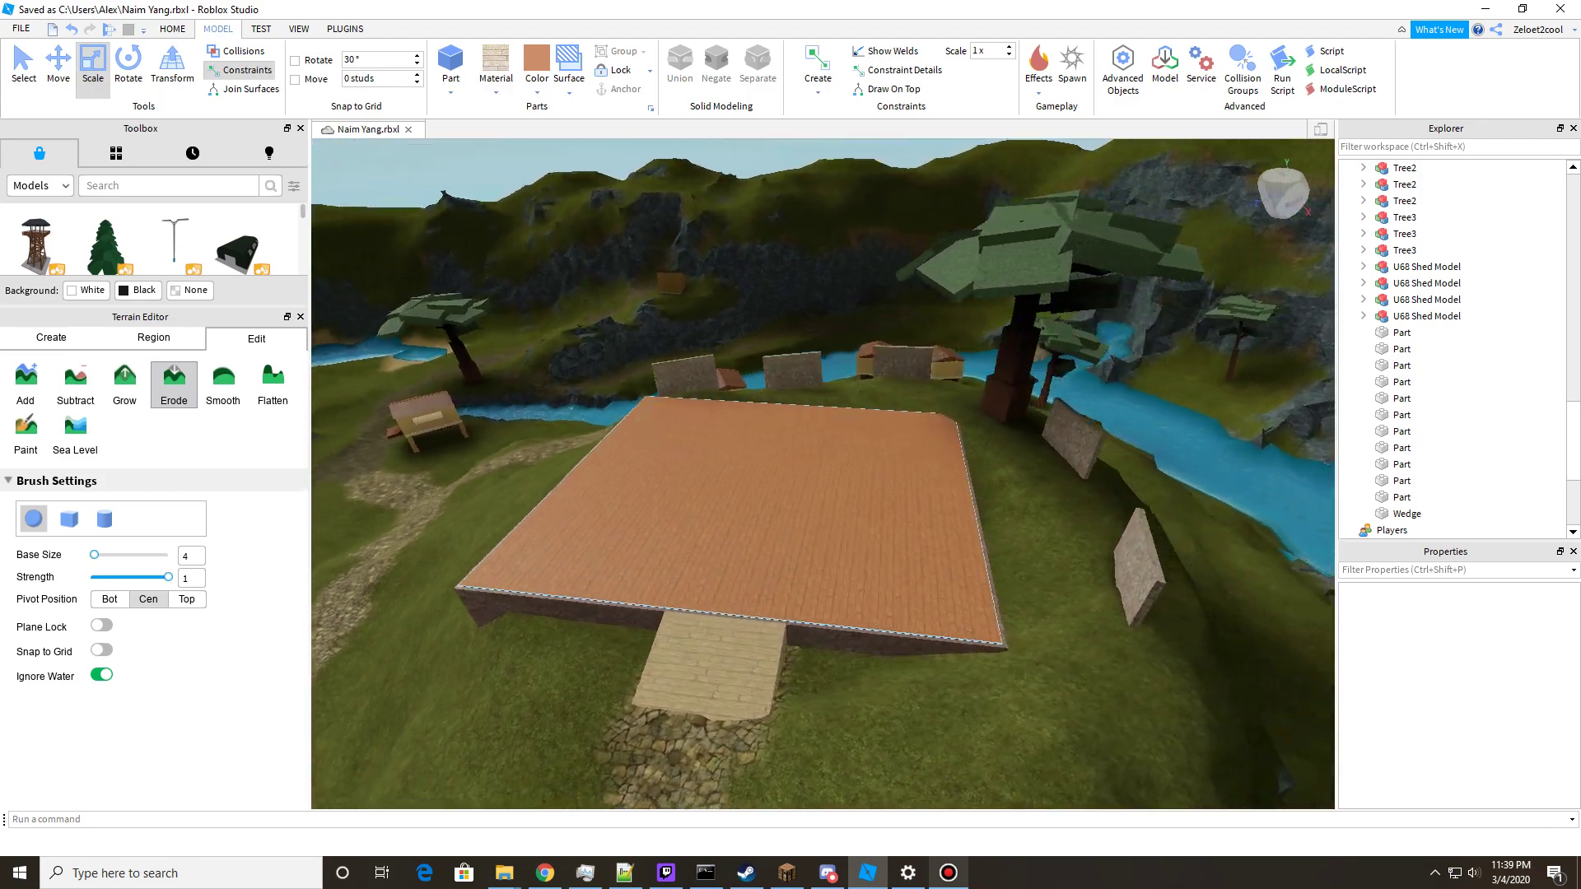
{"action": "right_click_drag", "start_coordinate": [824, 474], "coordinate": [787, 482]}
{"action": "key", "text": "d"}
{"action": "right_click_drag", "start_coordinate": [709, 430], "coordinate": [687, 466]}
{"action": "key", "text": "w"}
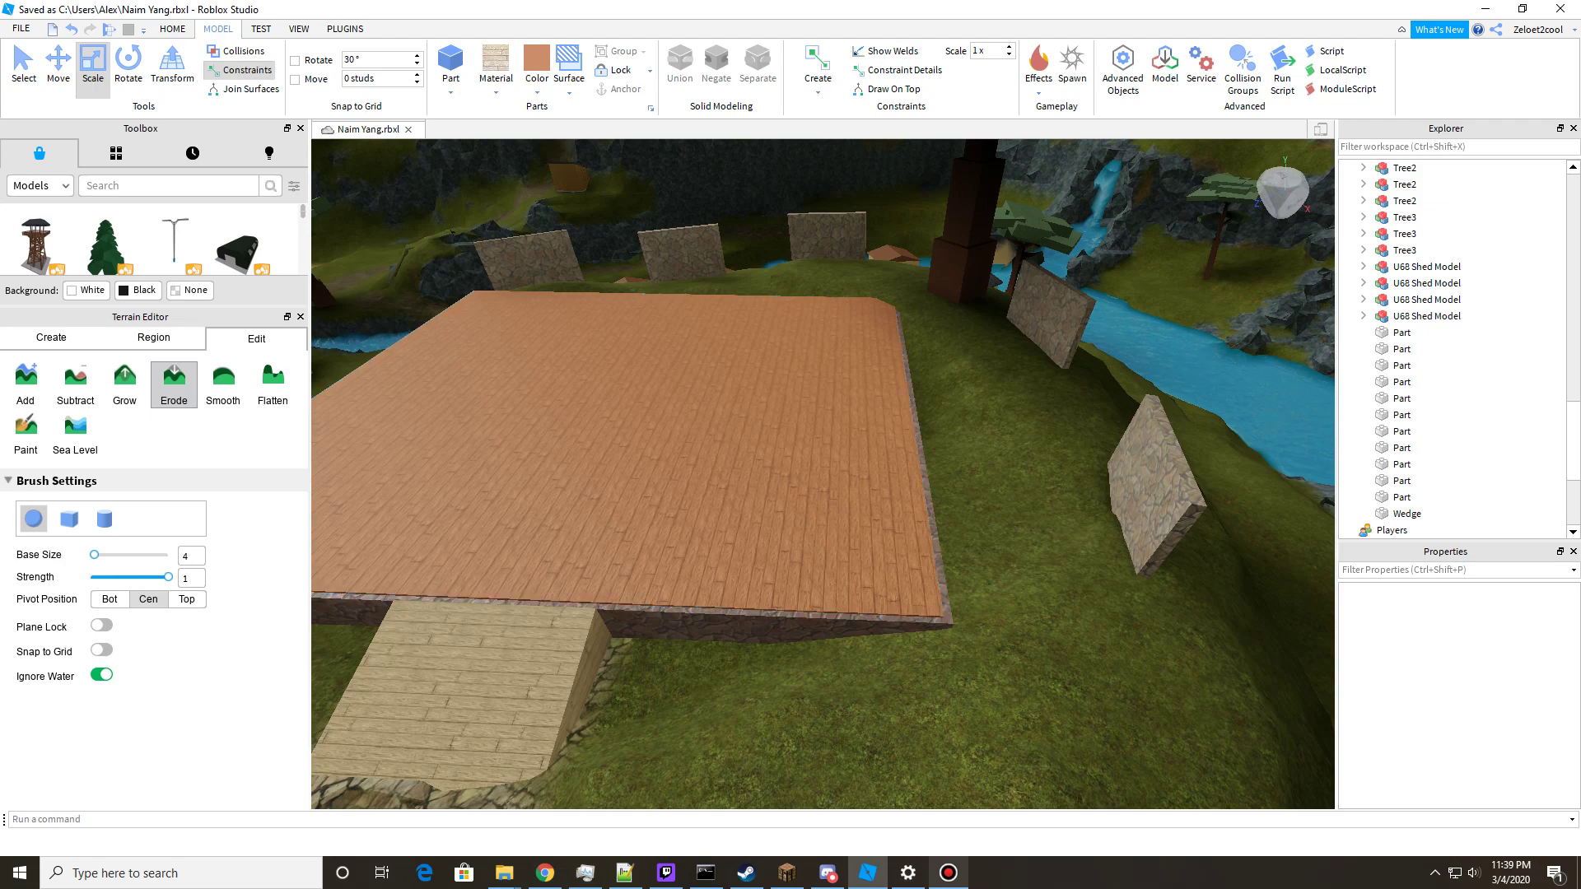
{"action": "key", "text": "ctrl+1"}
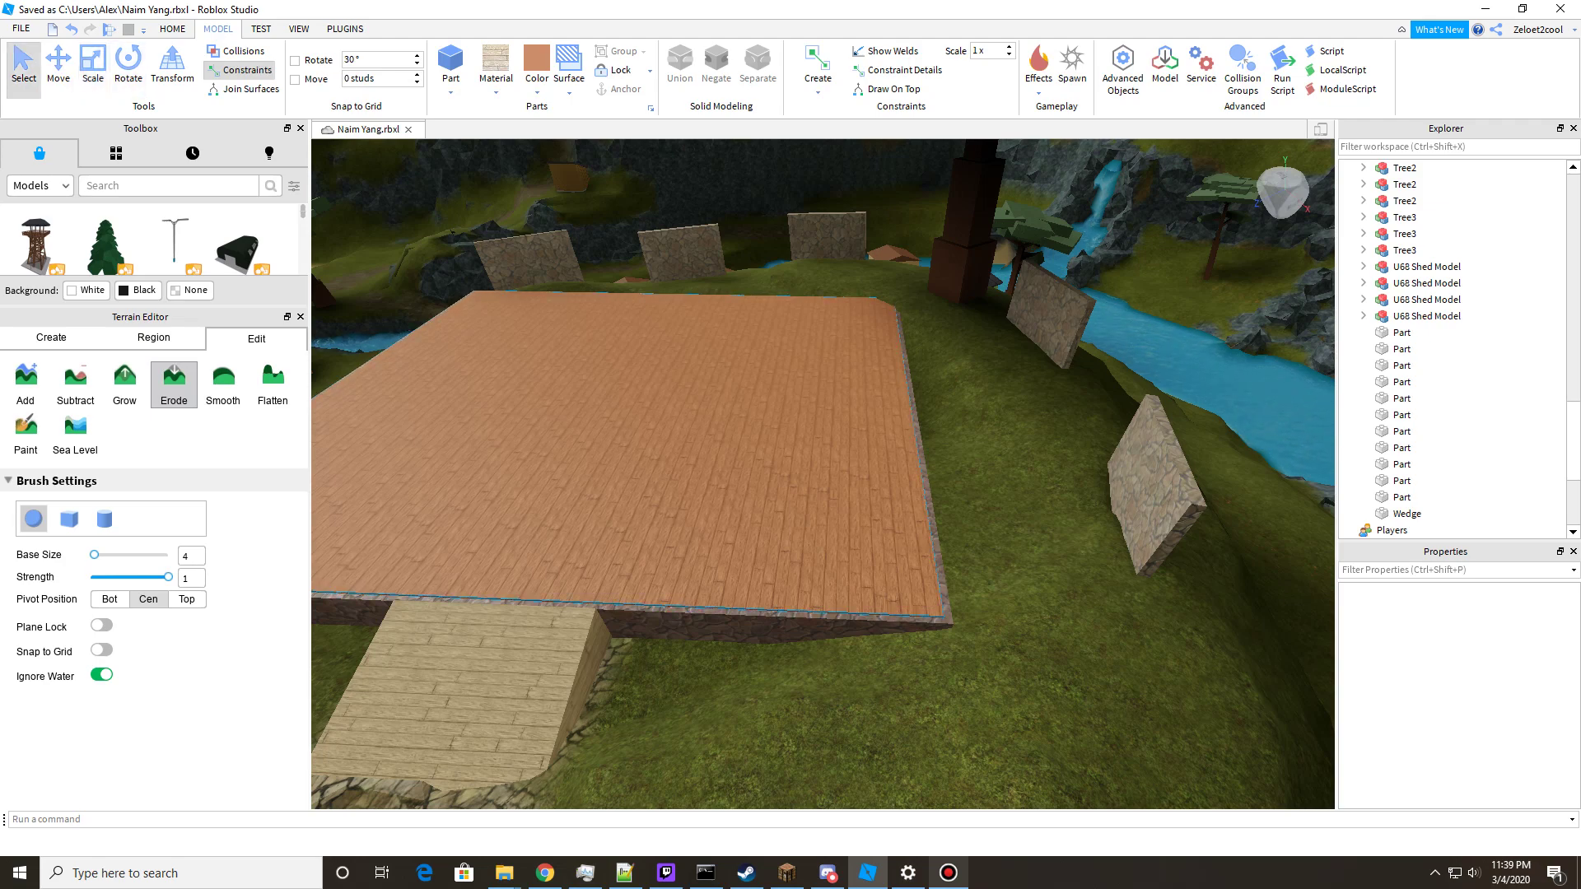
{"action": "left_click", "coordinate": [617, 412]}
{"action": "left_click", "coordinate": [93, 67]}
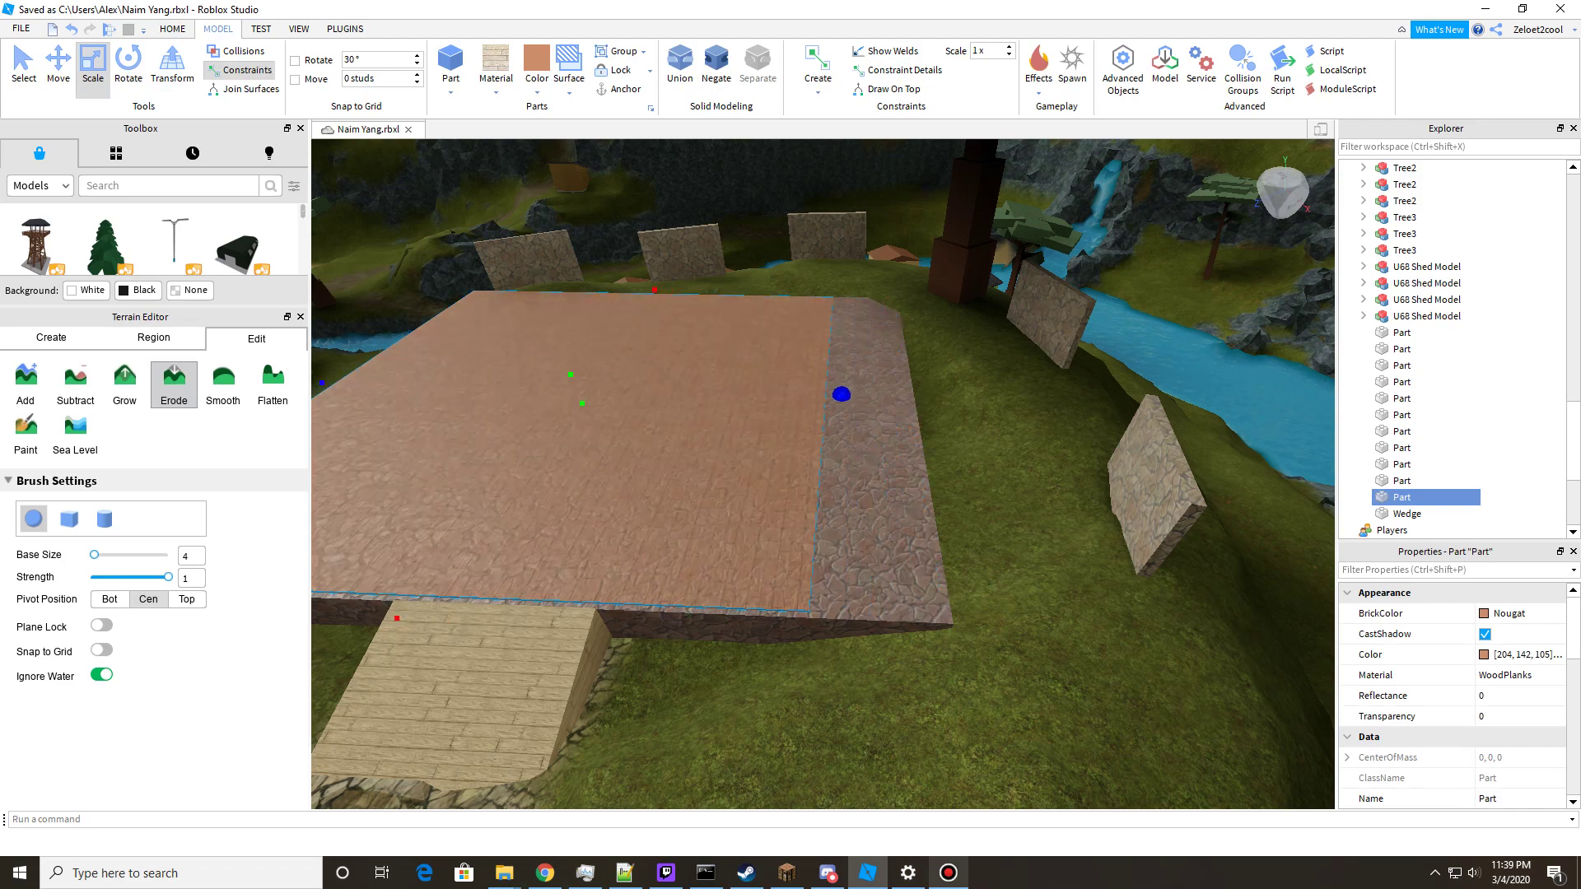
Scale the wooden floor inward on the side left of the ramp, leaving a matching stone margin.
{"action": "right_click_drag", "start_coordinate": [834, 394], "coordinate": [811, 394]}
{"action": "key", "text": "a"}
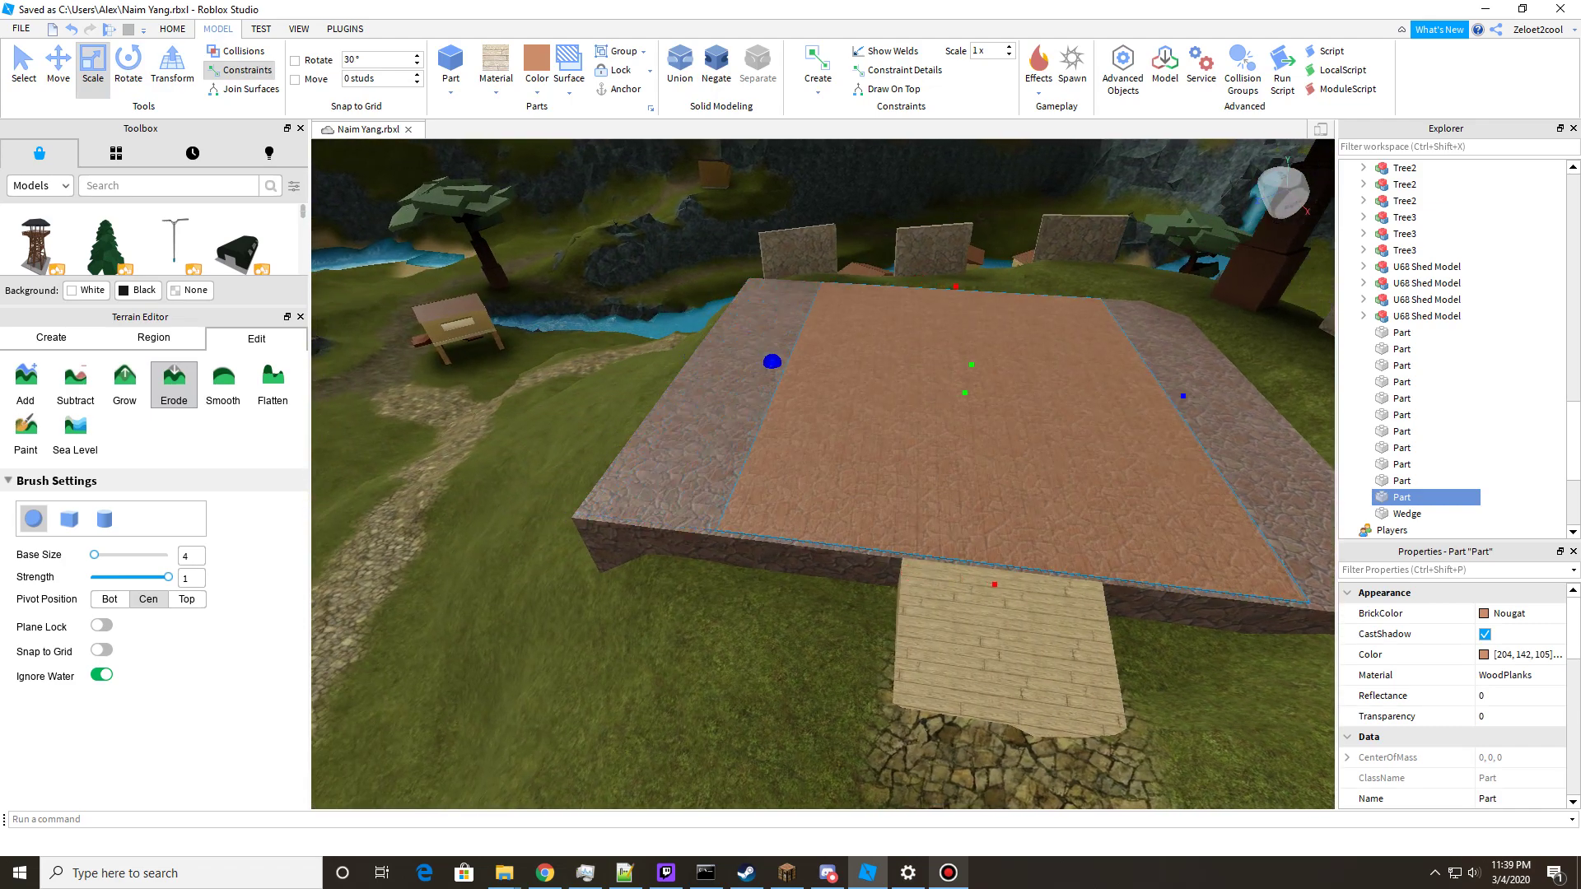
{"action": "right_click_drag", "start_coordinate": [772, 362], "coordinate": [811, 418]}
Examine how the narrowed wooden floor sits on the platform between the two stone margins, and clear the selection.
{"action": "key", "text": "d"}
{"action": "key", "text": "w"}
{"action": "key", "text": "s"}
{"action": "key", "text": "a"}
{"action": "key", "text": "w"}
{"action": "key", "text": "s"}
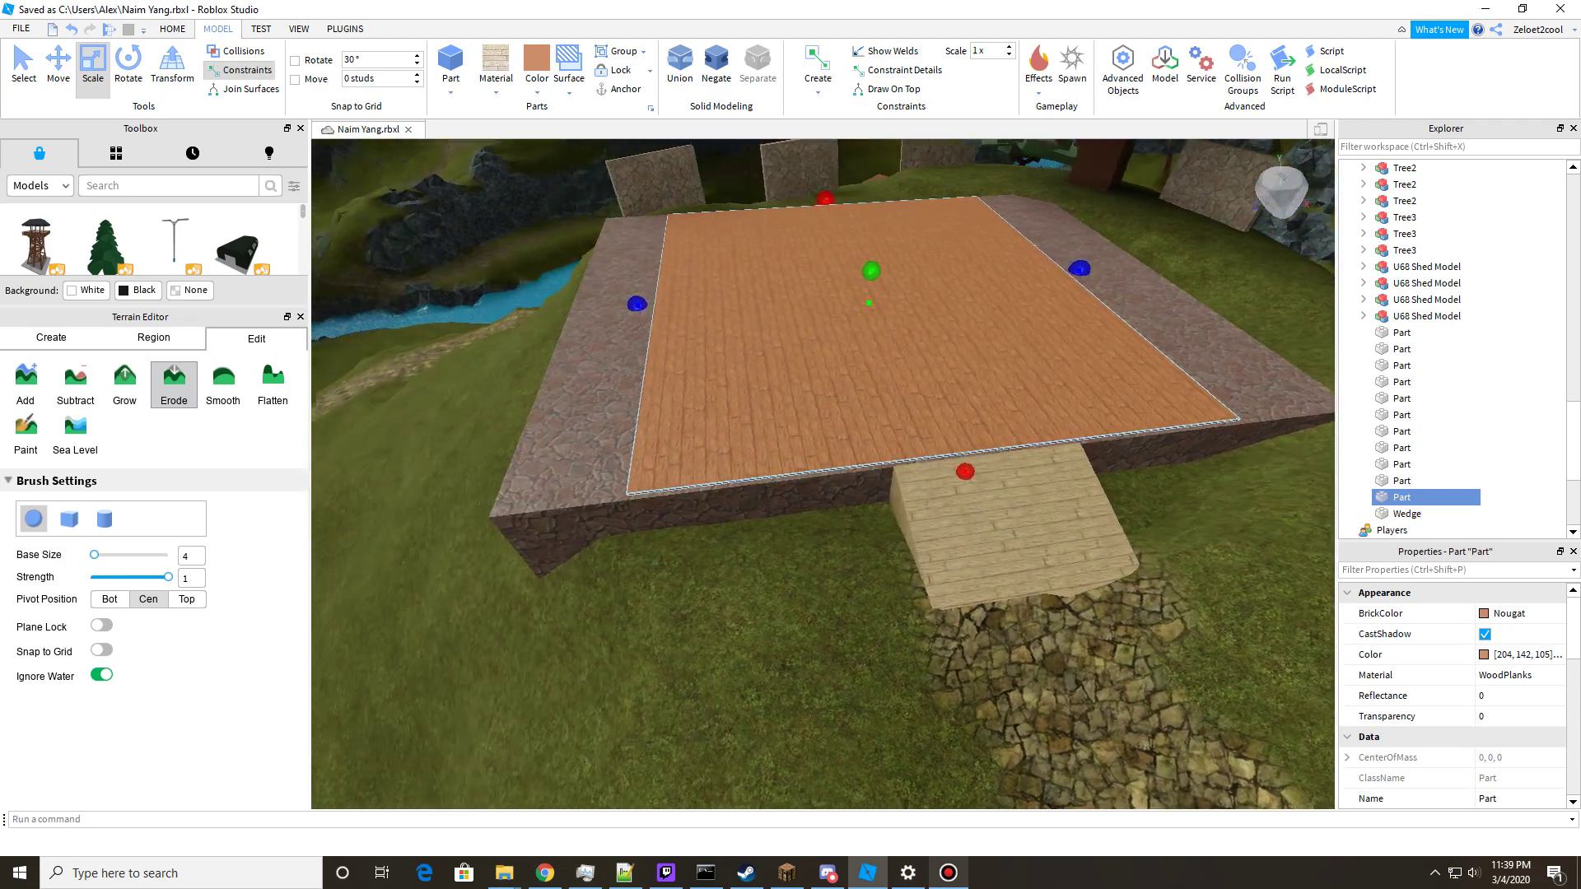
{"action": "left_click", "coordinate": [614, 395]}
{"action": "left_click", "coordinate": [741, 379]}
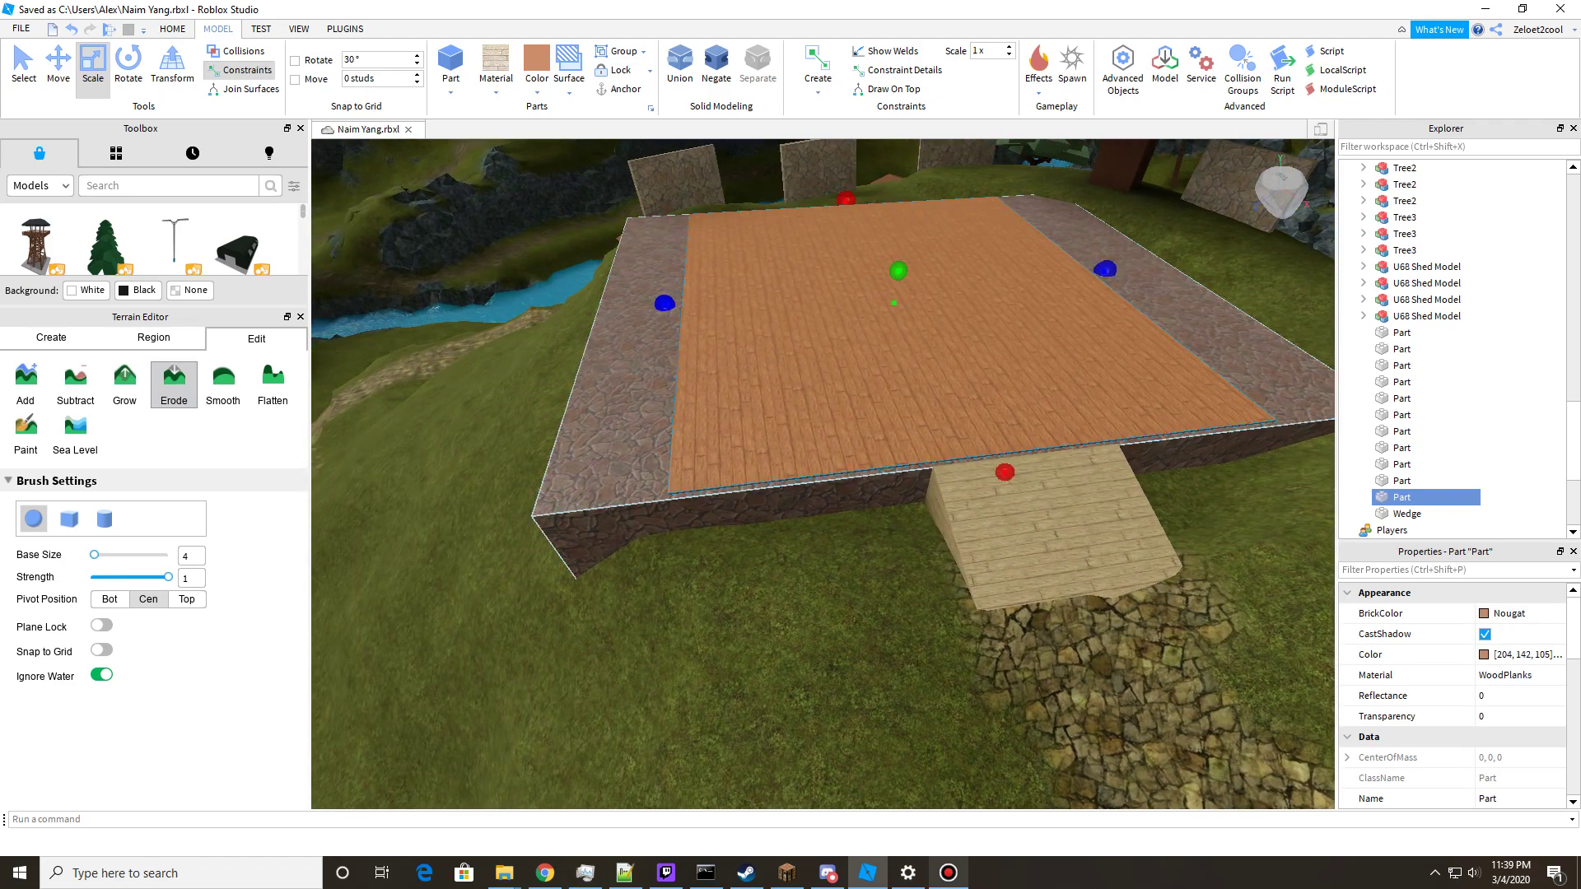
{"action": "key", "text": "a"}
{"action": "left_click", "coordinate": [741, 626]}
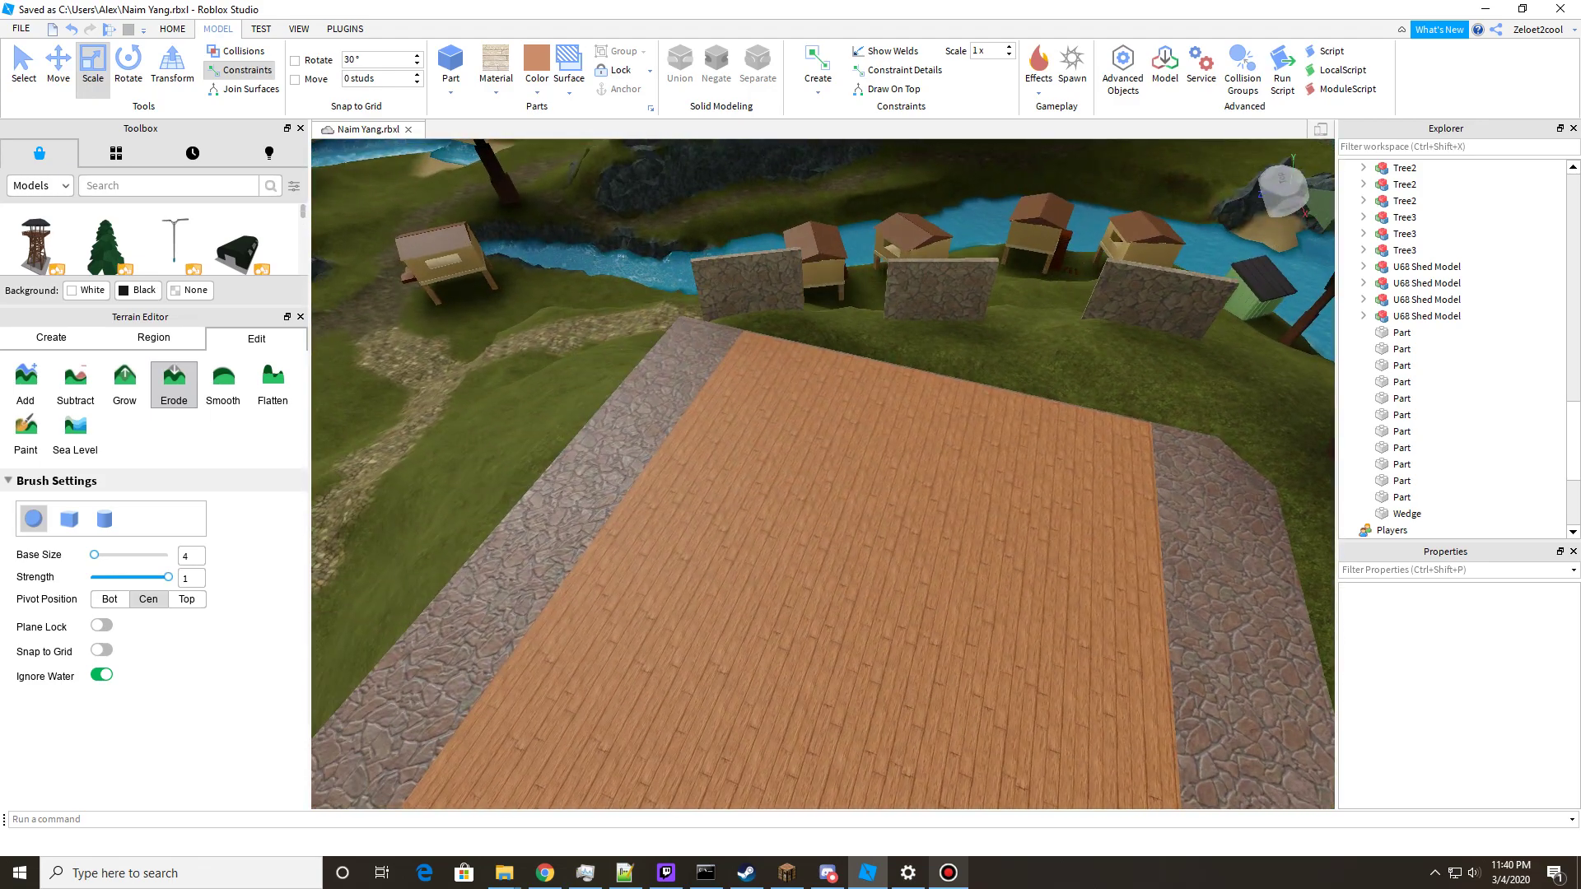
Try a Rust-coloured Wood Planks block on the wooden floor, and delete it.
{"action": "left_click", "coordinate": [496, 70]}
{"action": "left_click", "coordinate": [536, 65]}
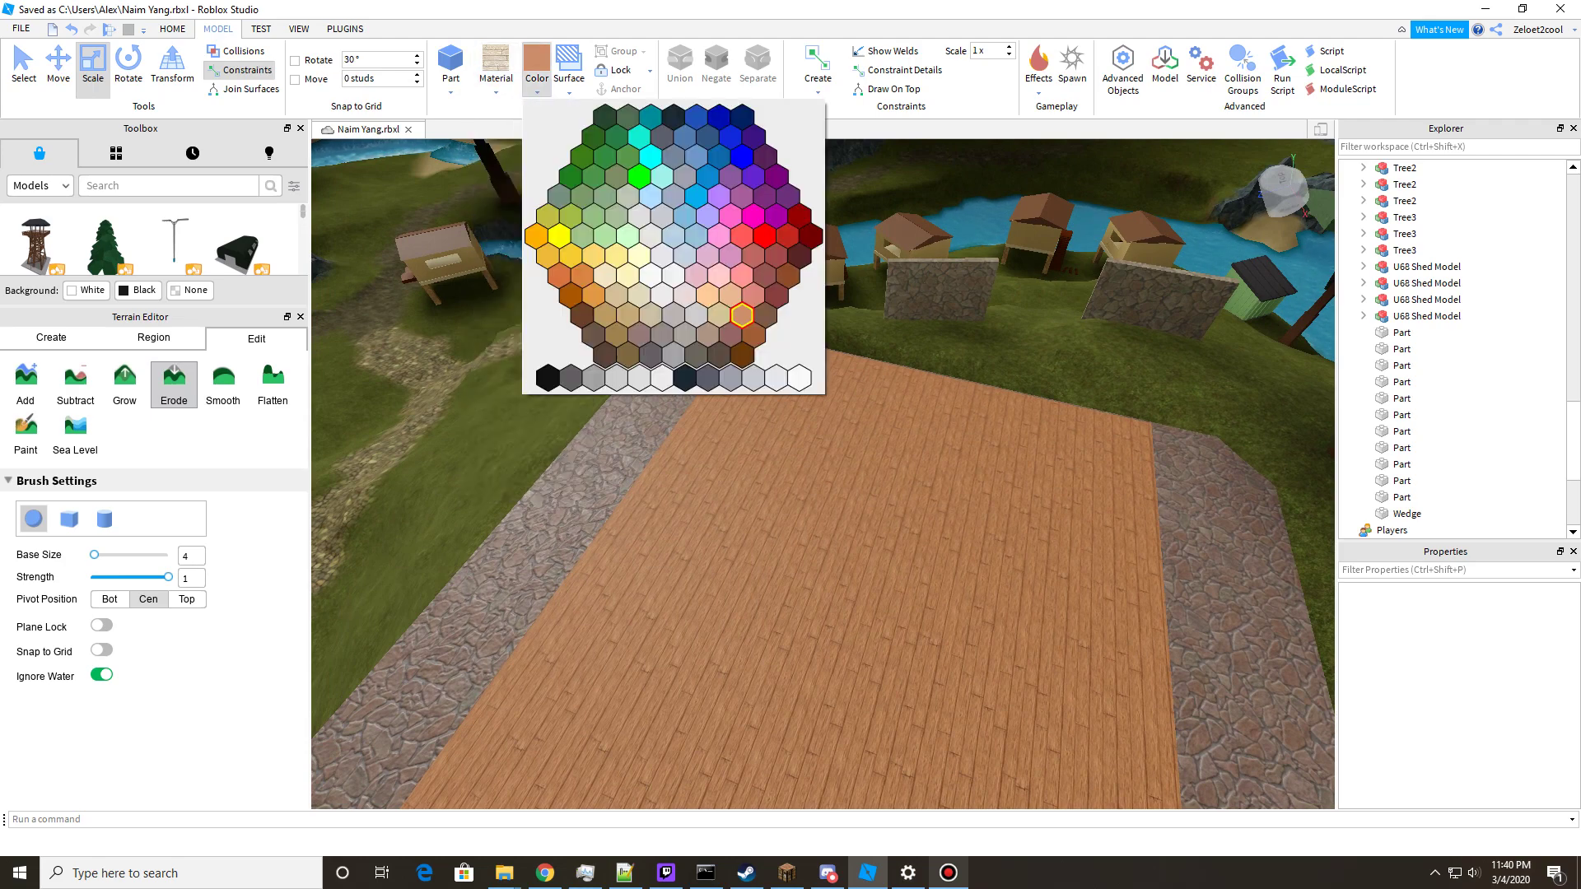
{"action": "left_click", "coordinate": [788, 276]}
{"action": "right_click_drag", "start_coordinate": [782, 330], "coordinate": [708, 412]}
{"action": "left_click", "coordinate": [450, 64]}
{"action": "key", "text": "w"}
{"action": "key", "text": "d"}
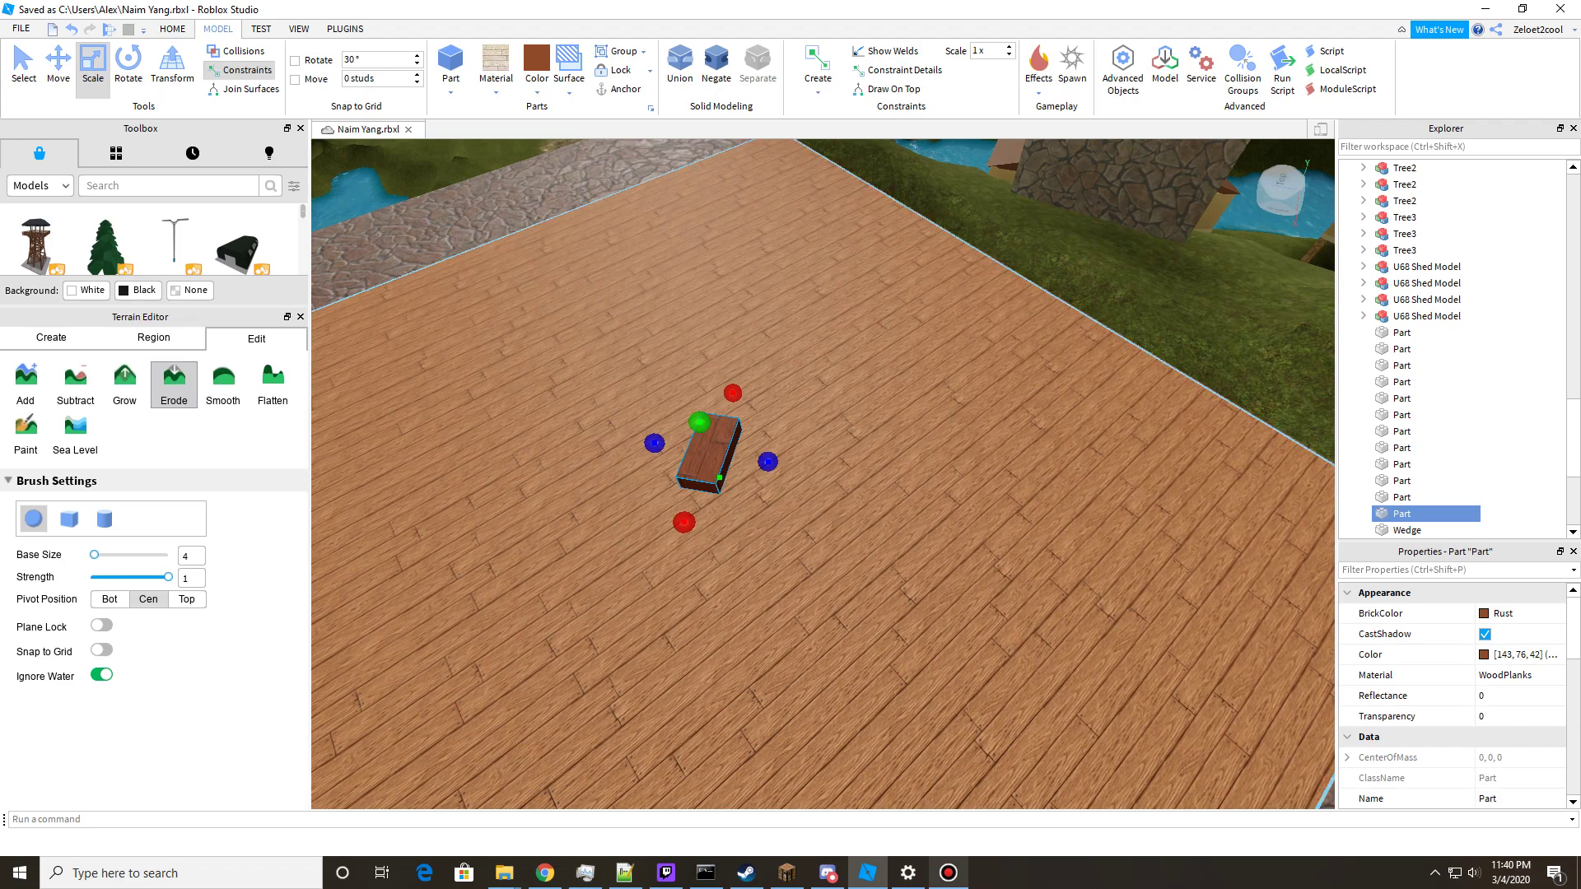
{"action": "key", "text": "Delete"}
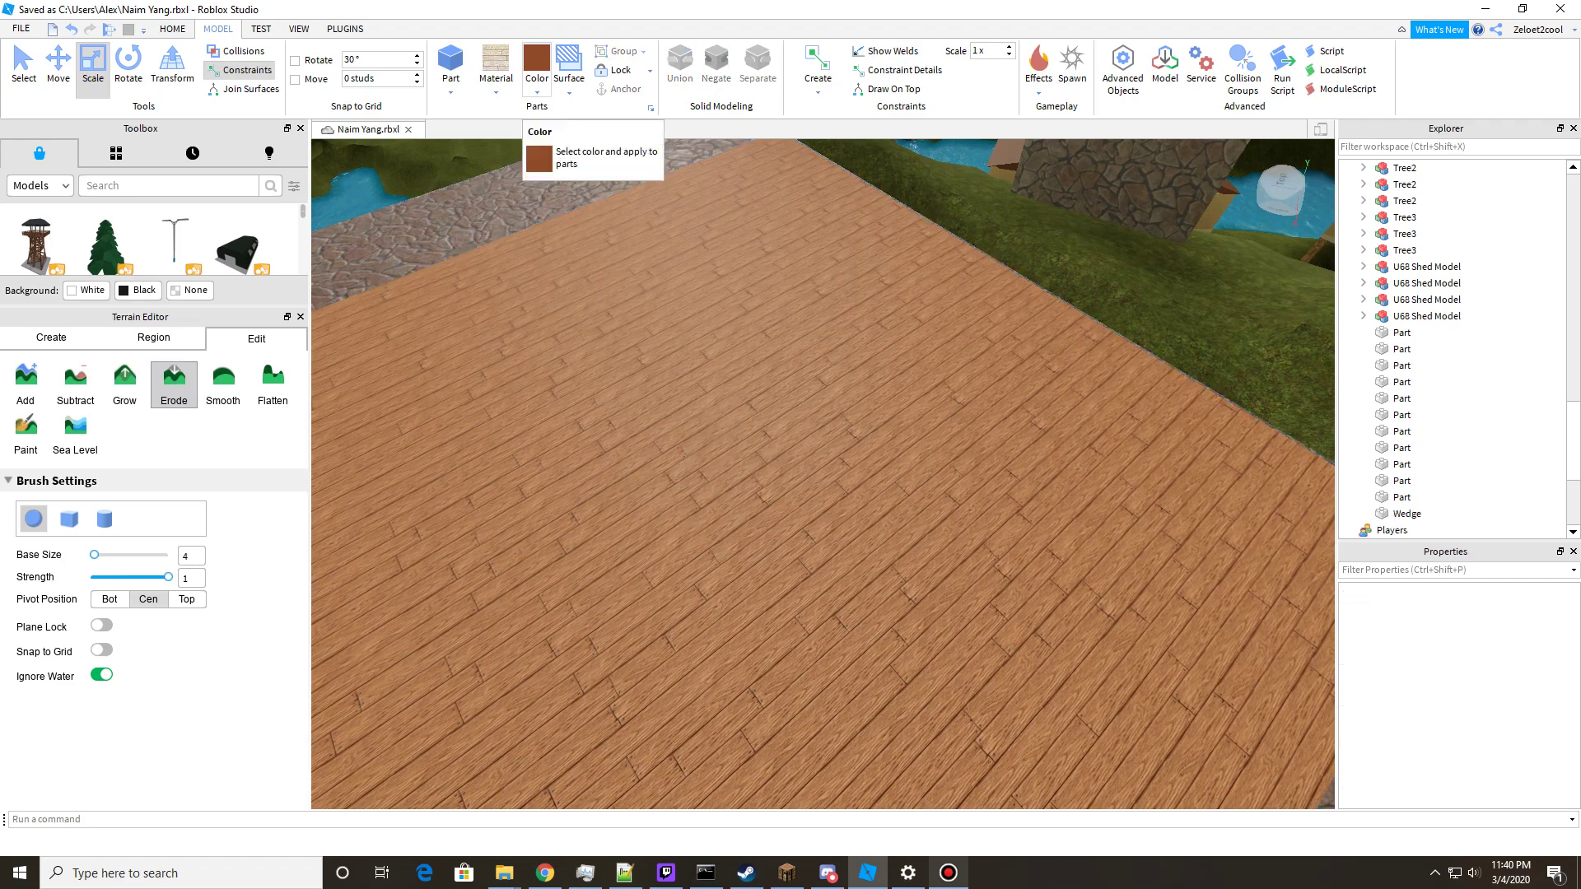
Try a Bright orange Wood Planks block against the wooden floor, and delete it.
{"action": "left_click", "coordinate": [537, 66]}
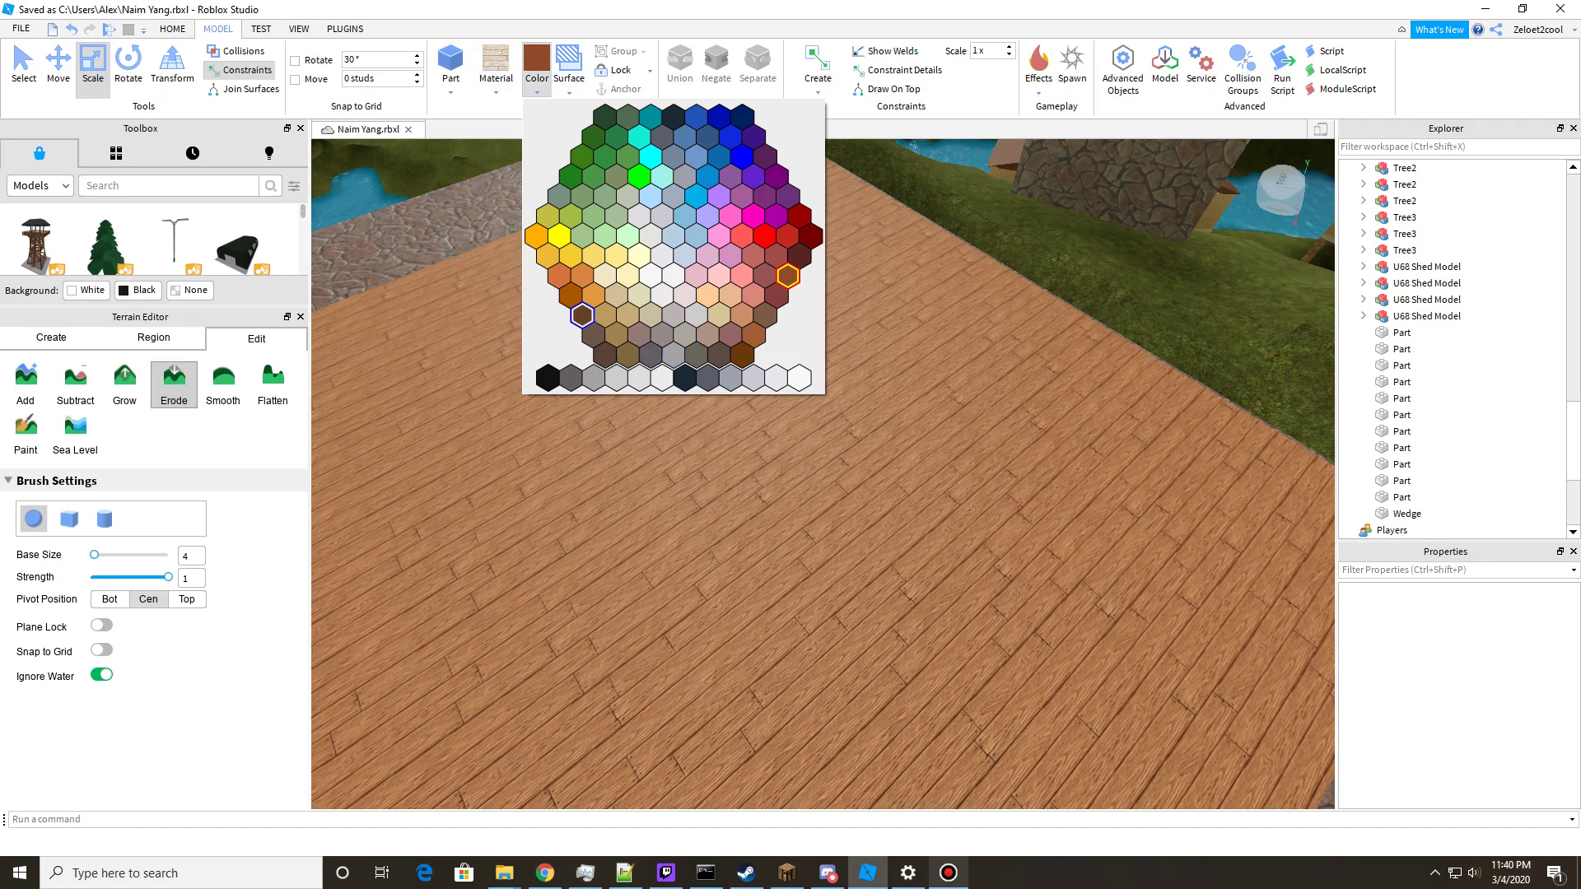
{"action": "left_click", "coordinate": [582, 275]}
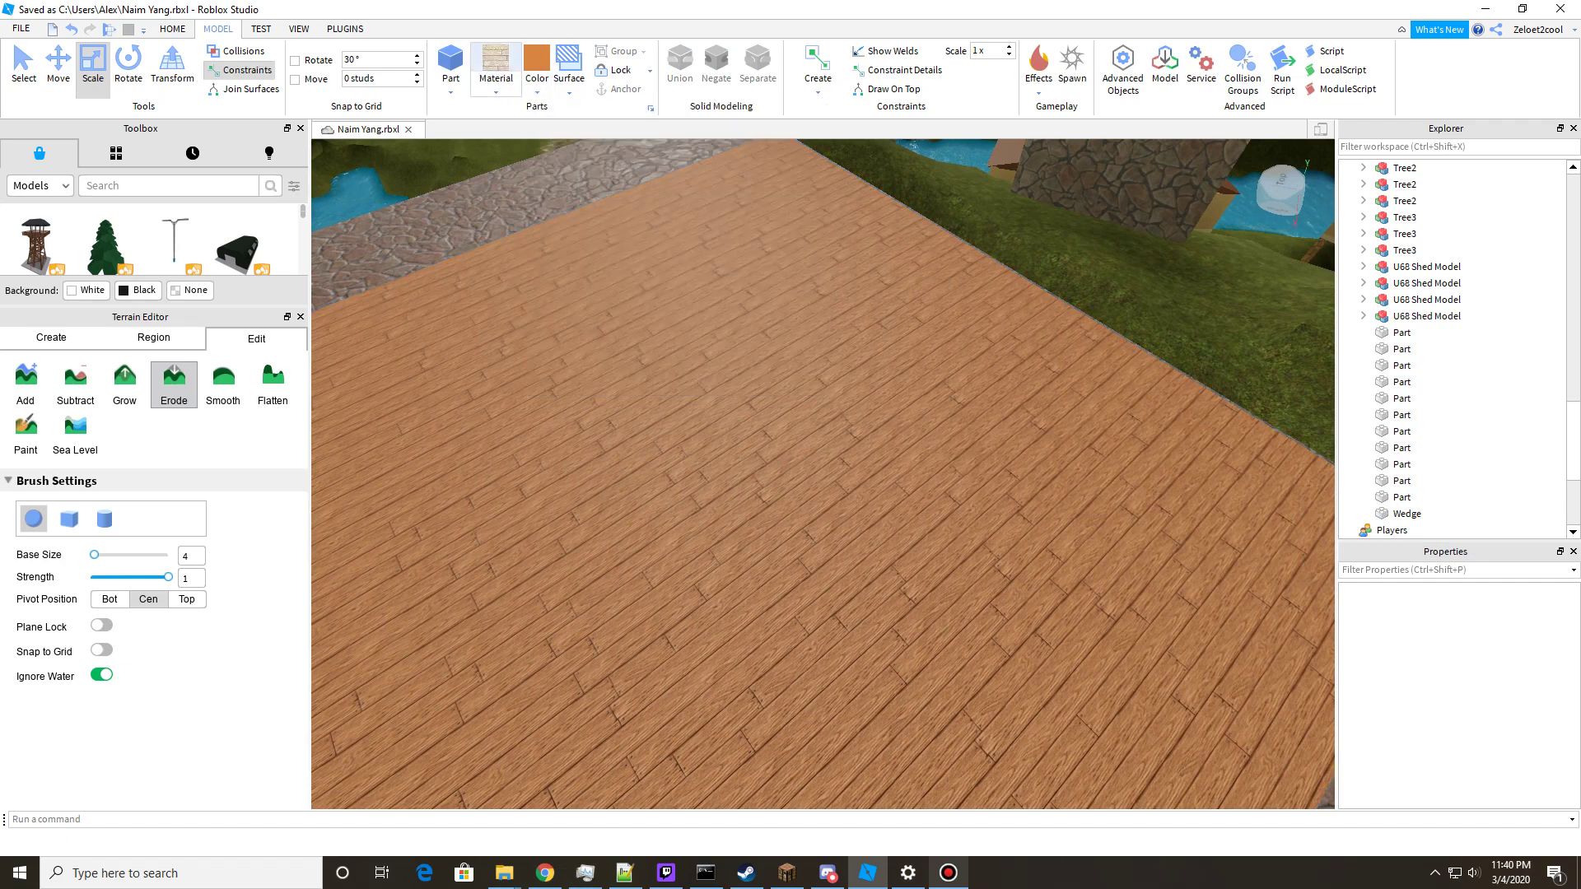
{"action": "left_click", "coordinate": [450, 66]}
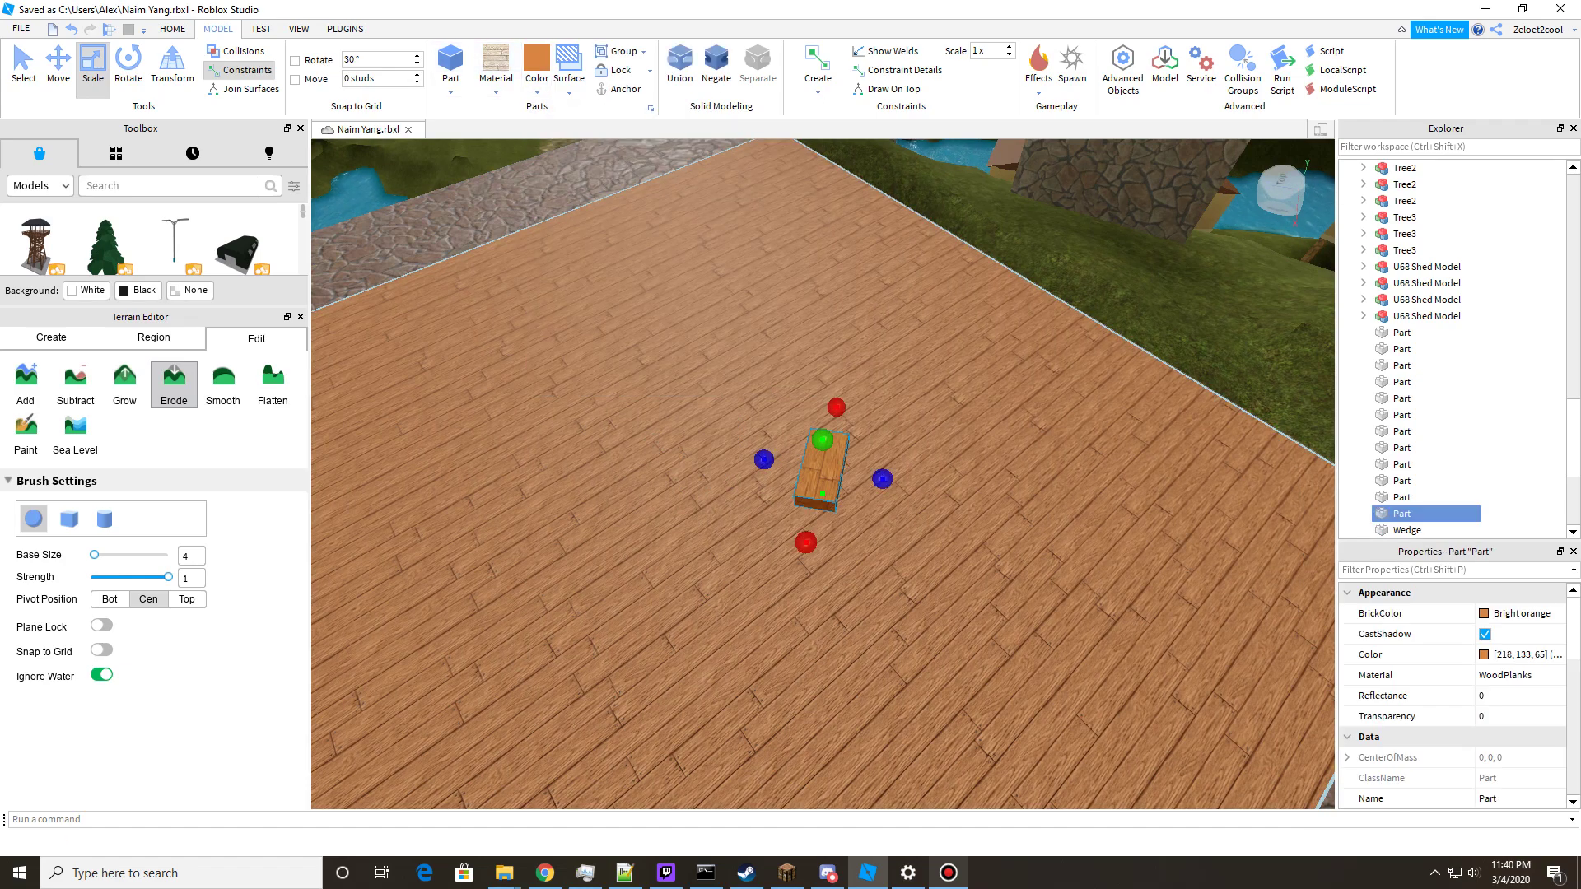
{"action": "right_click_drag", "start_coordinate": [822, 459], "coordinate": [717, 480]}
{"action": "key", "text": "Delete"}
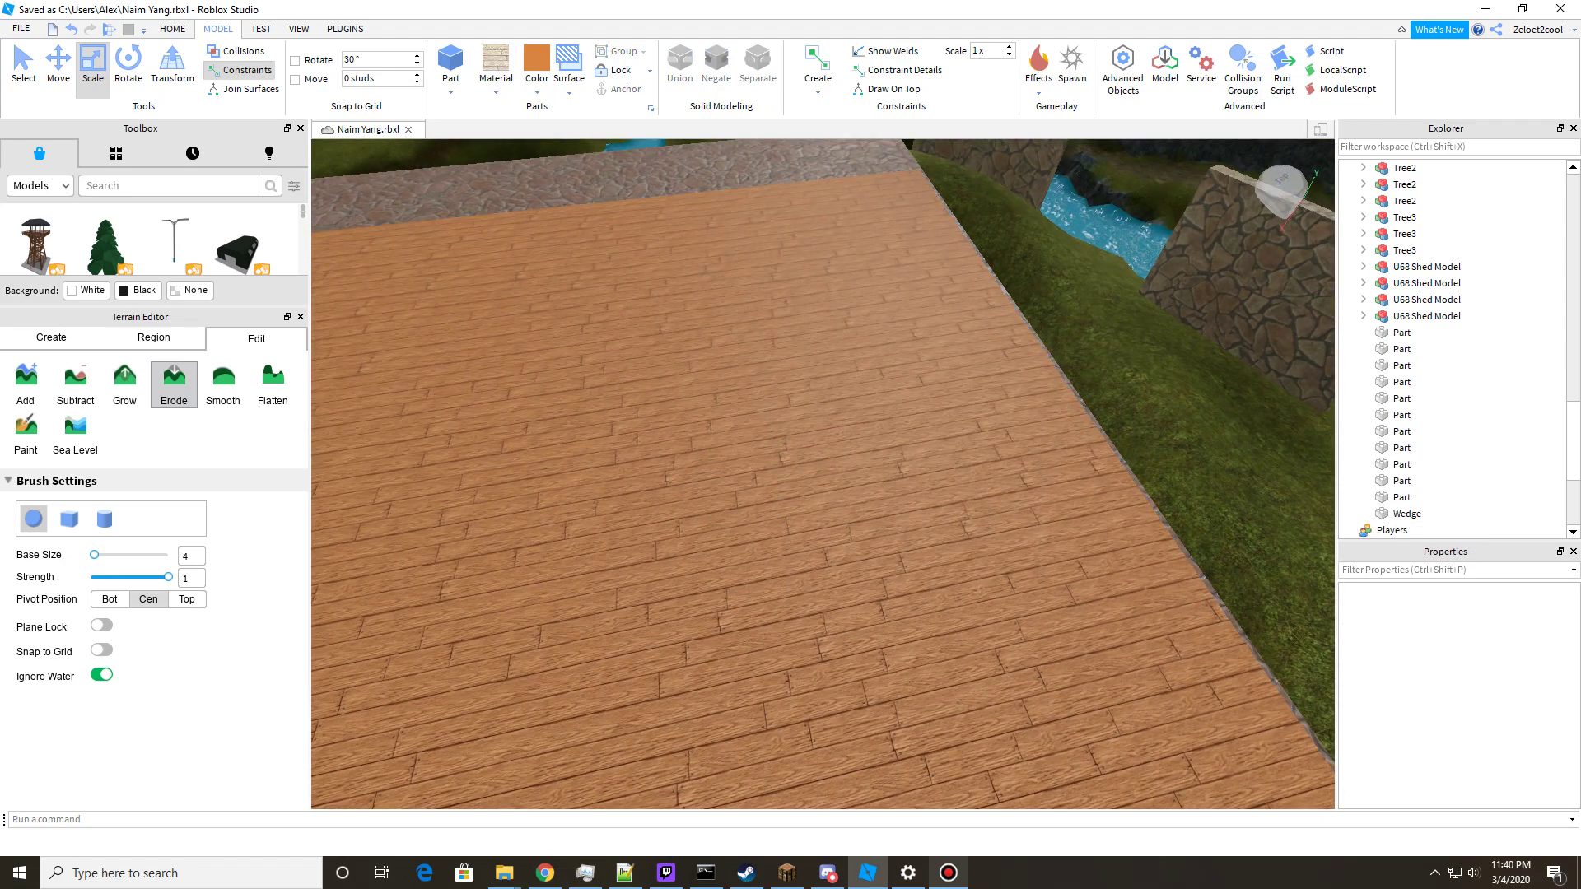
Try a Reddish brown Wood Planks block against the wooden floor, and delete it.
{"action": "left_click", "coordinate": [536, 74]}
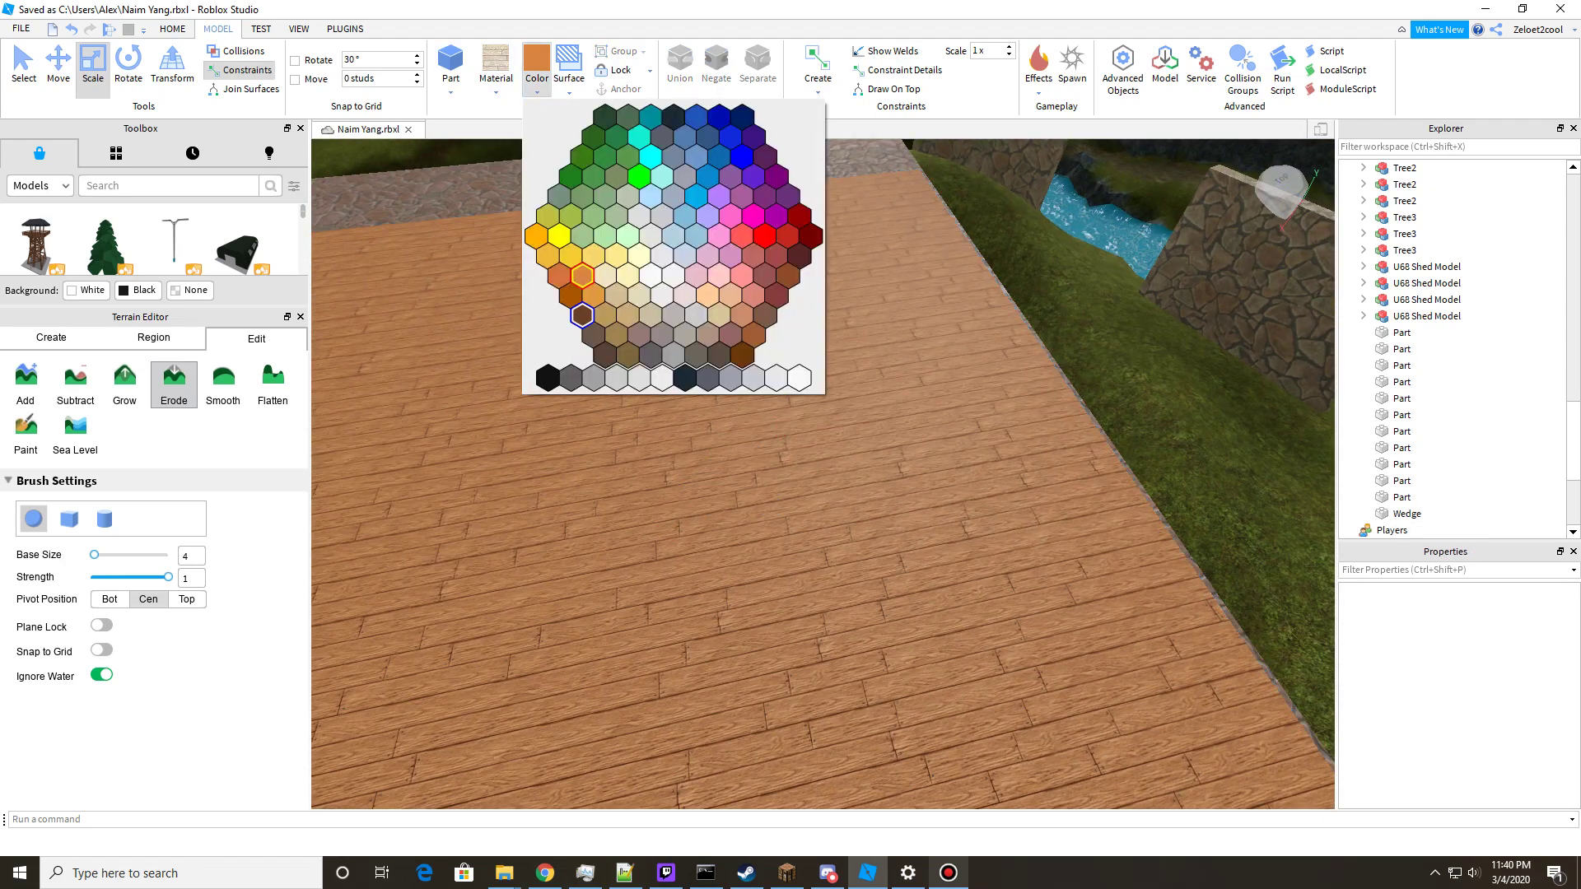
{"action": "left_click", "coordinate": [582, 314]}
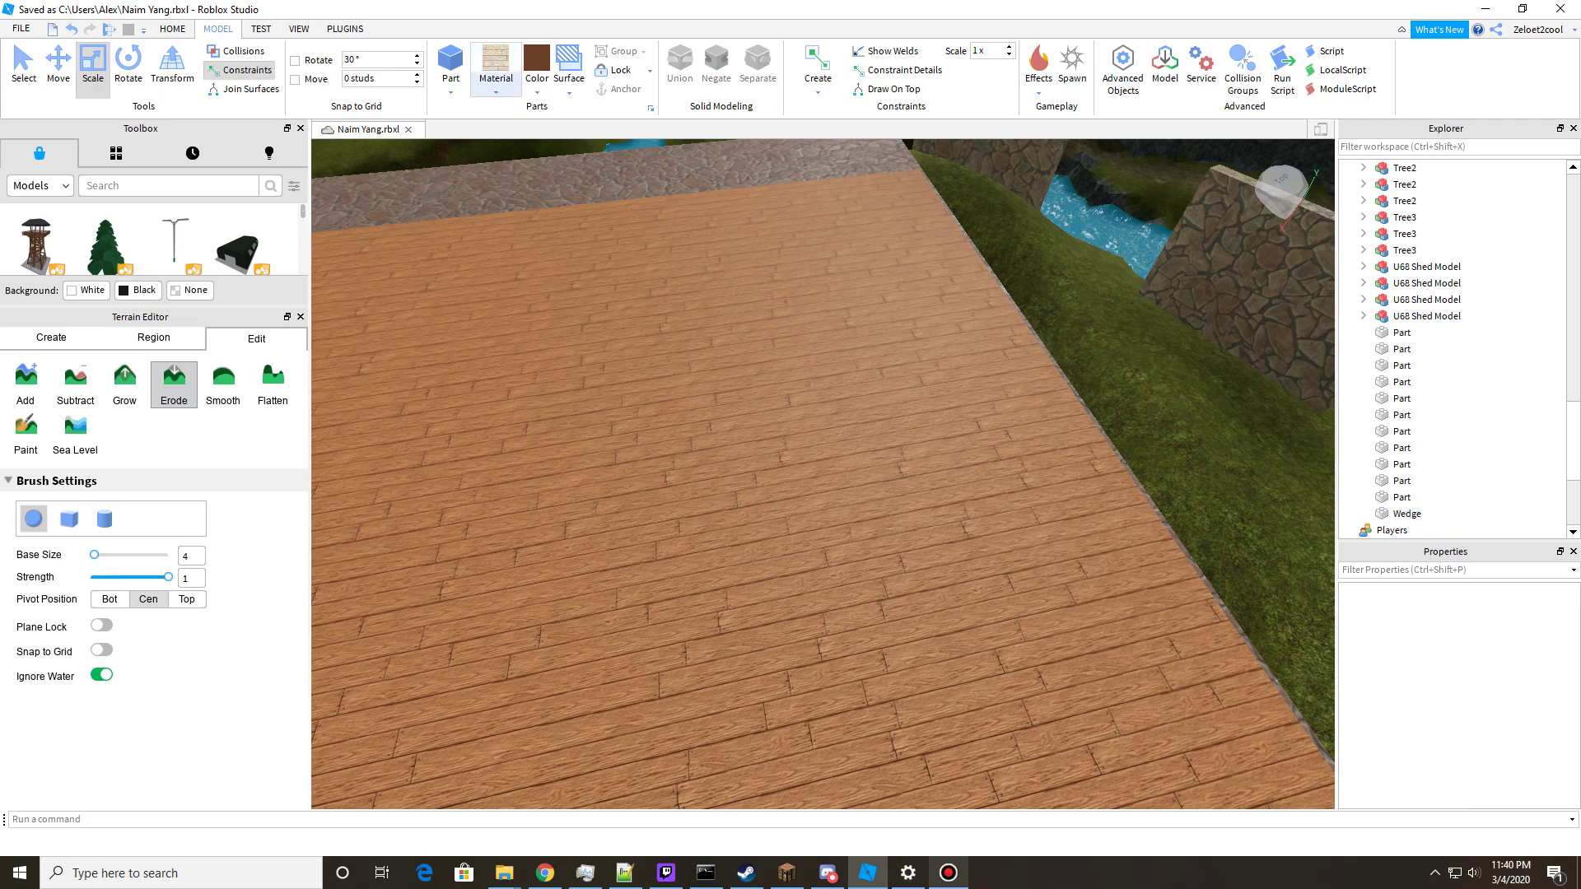
{"action": "left_click", "coordinate": [496, 70]}
{"action": "left_click", "coordinate": [451, 92]}
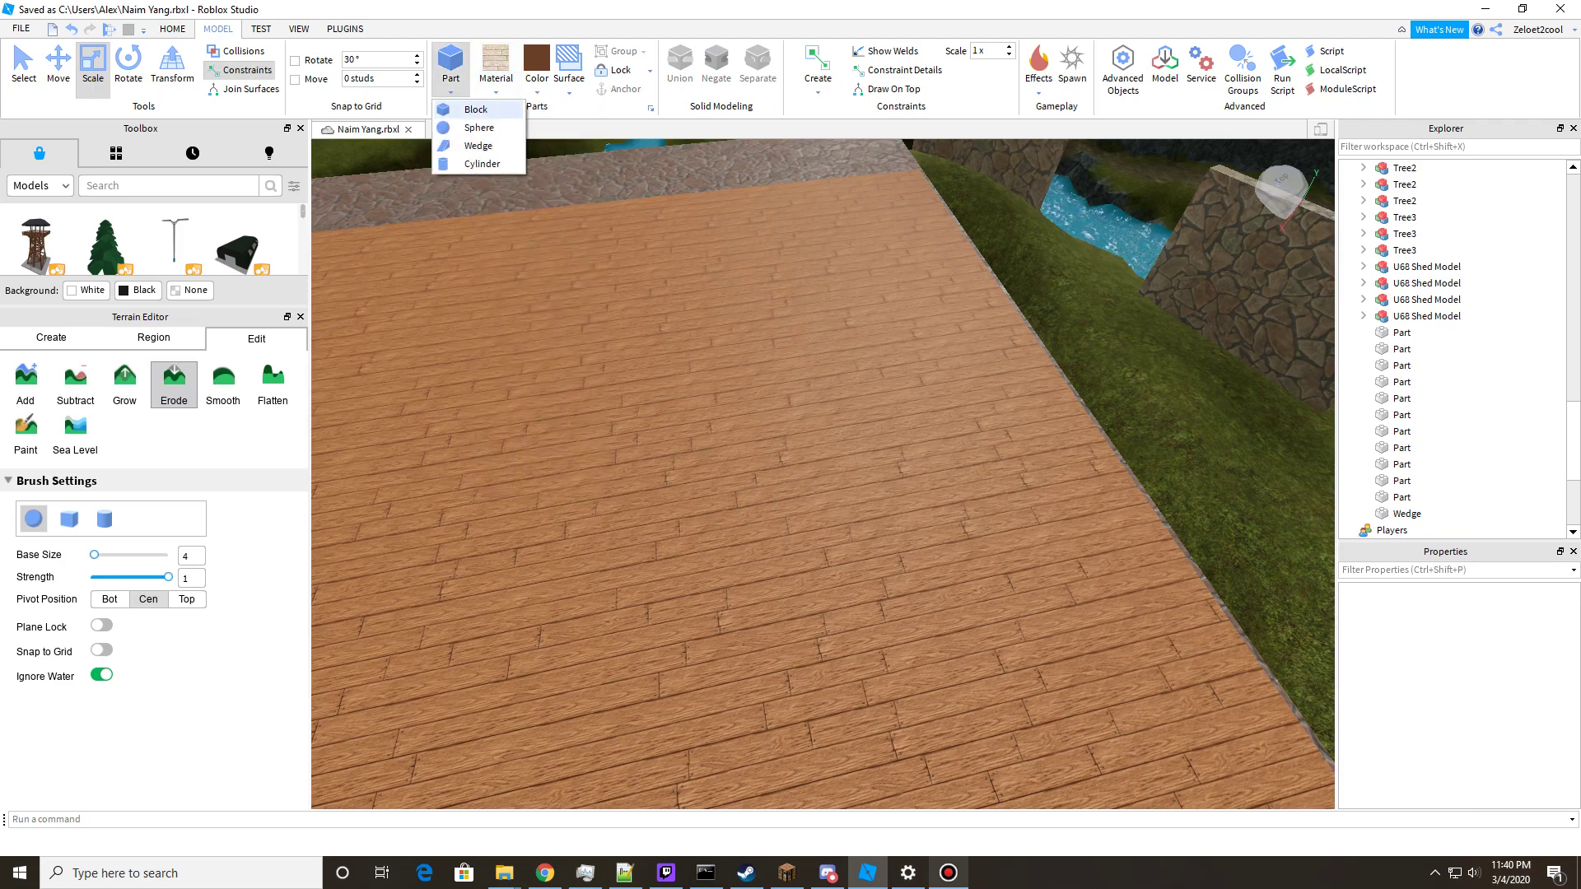
{"action": "left_click", "coordinate": [478, 109]}
{"action": "scroll", "coordinate": [823, 474], "scroll_direction": "up", "scroll_amount": 2}
{"action": "right_click_drag", "start_coordinate": [822, 475], "coordinate": [733, 474]}
{"action": "scroll", "coordinate": [822, 475], "scroll_direction": "down", "scroll_amount": 1}
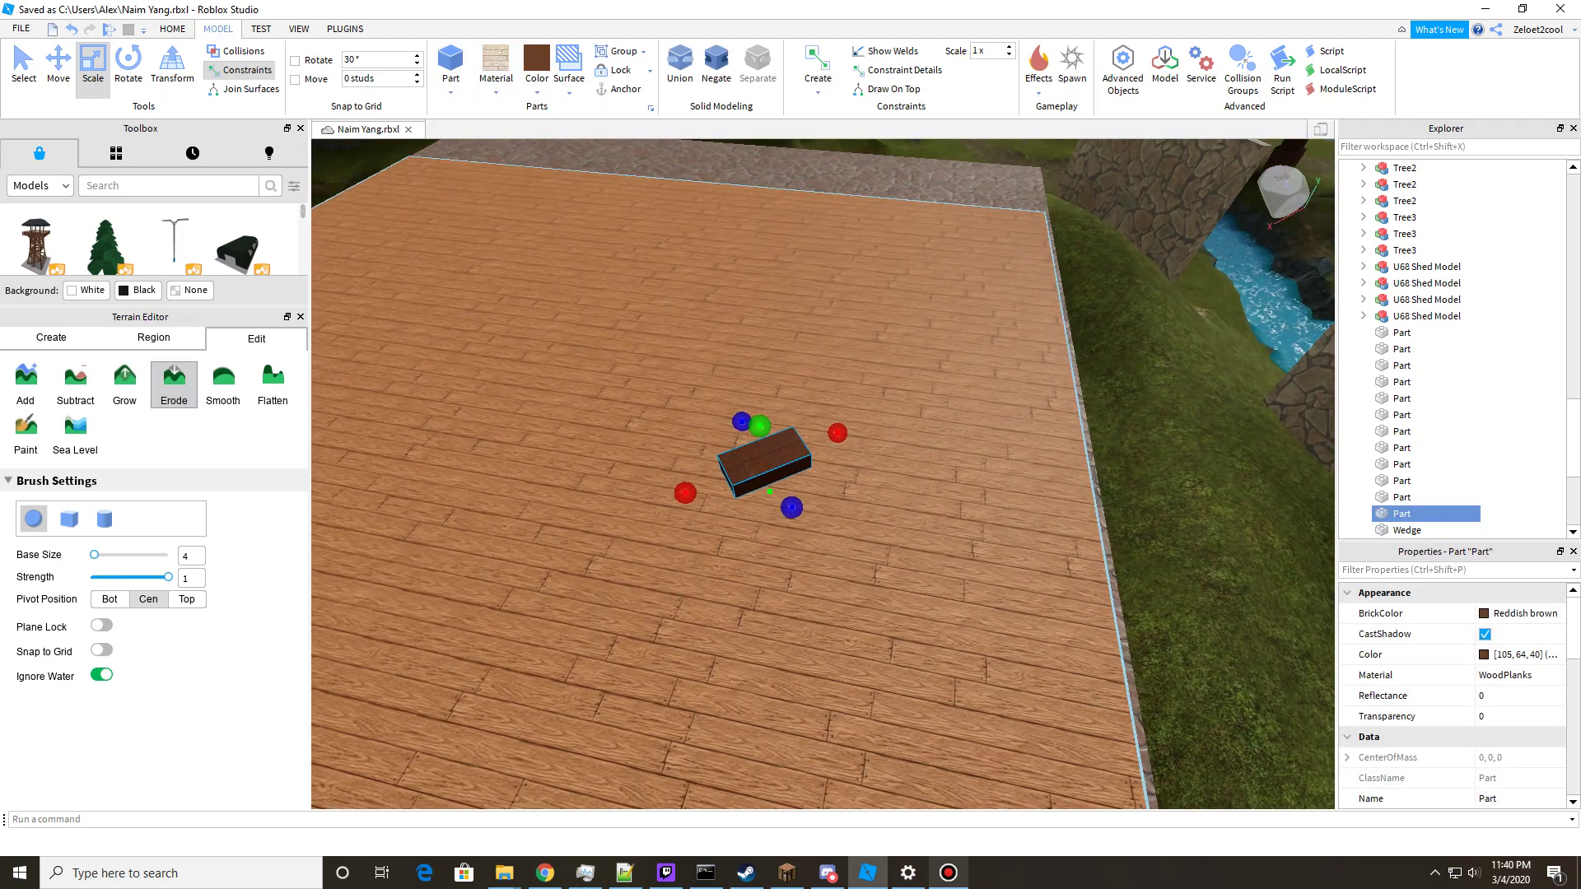
{"action": "key", "text": "Delete"}
Try a Fawn brown Wood Planks block against the wooden floor, and delete it.
{"action": "left_click", "coordinate": [537, 70]}
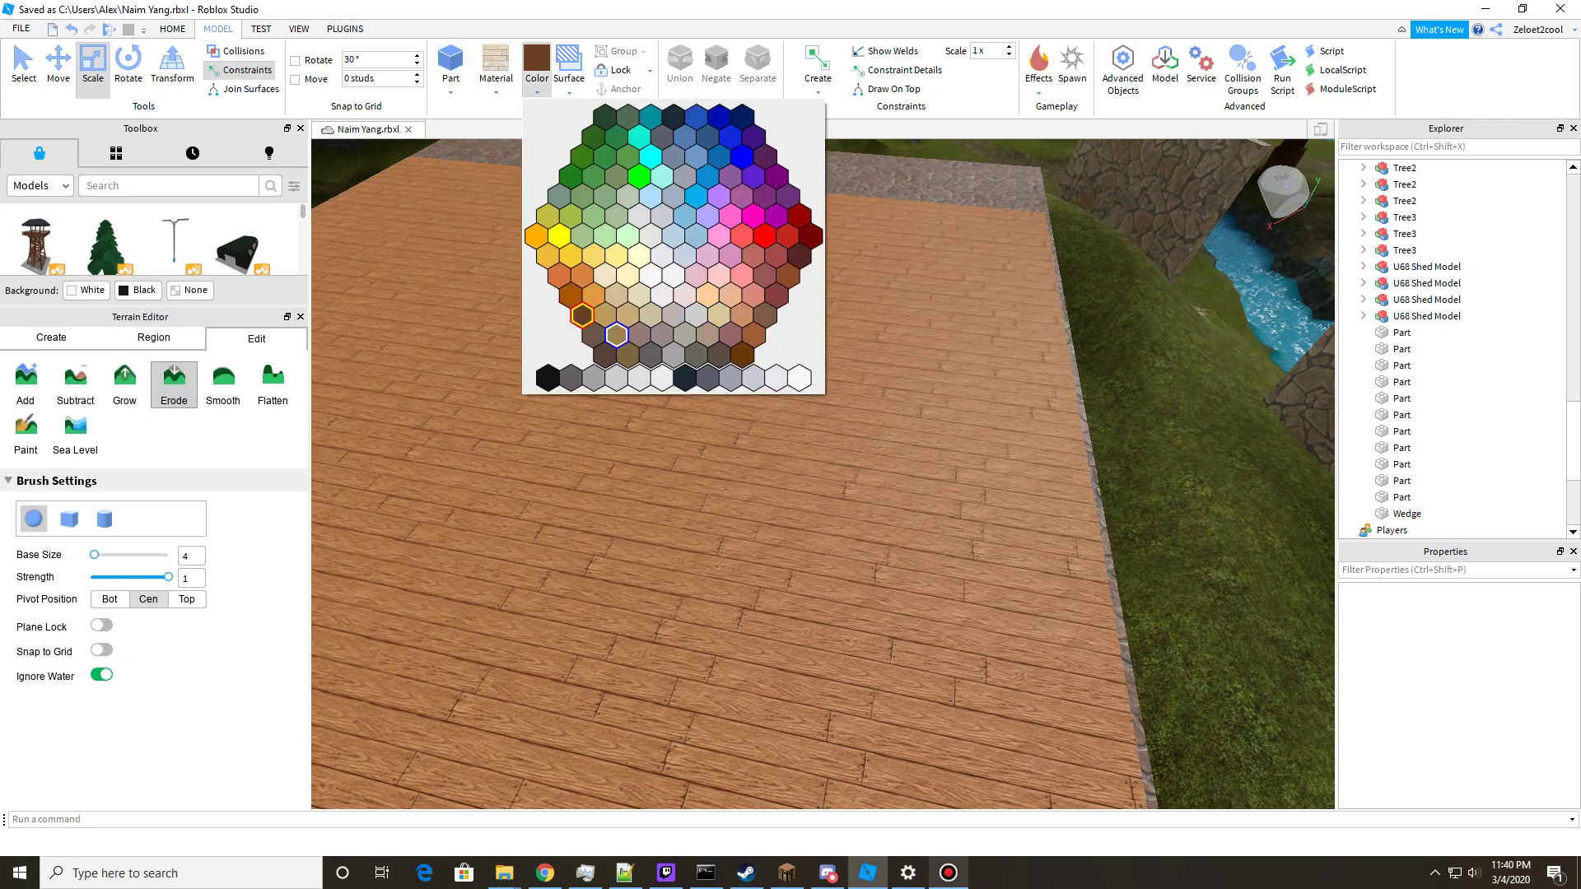
{"action": "left_click", "coordinate": [616, 335]}
{"action": "left_click", "coordinate": [451, 62]}
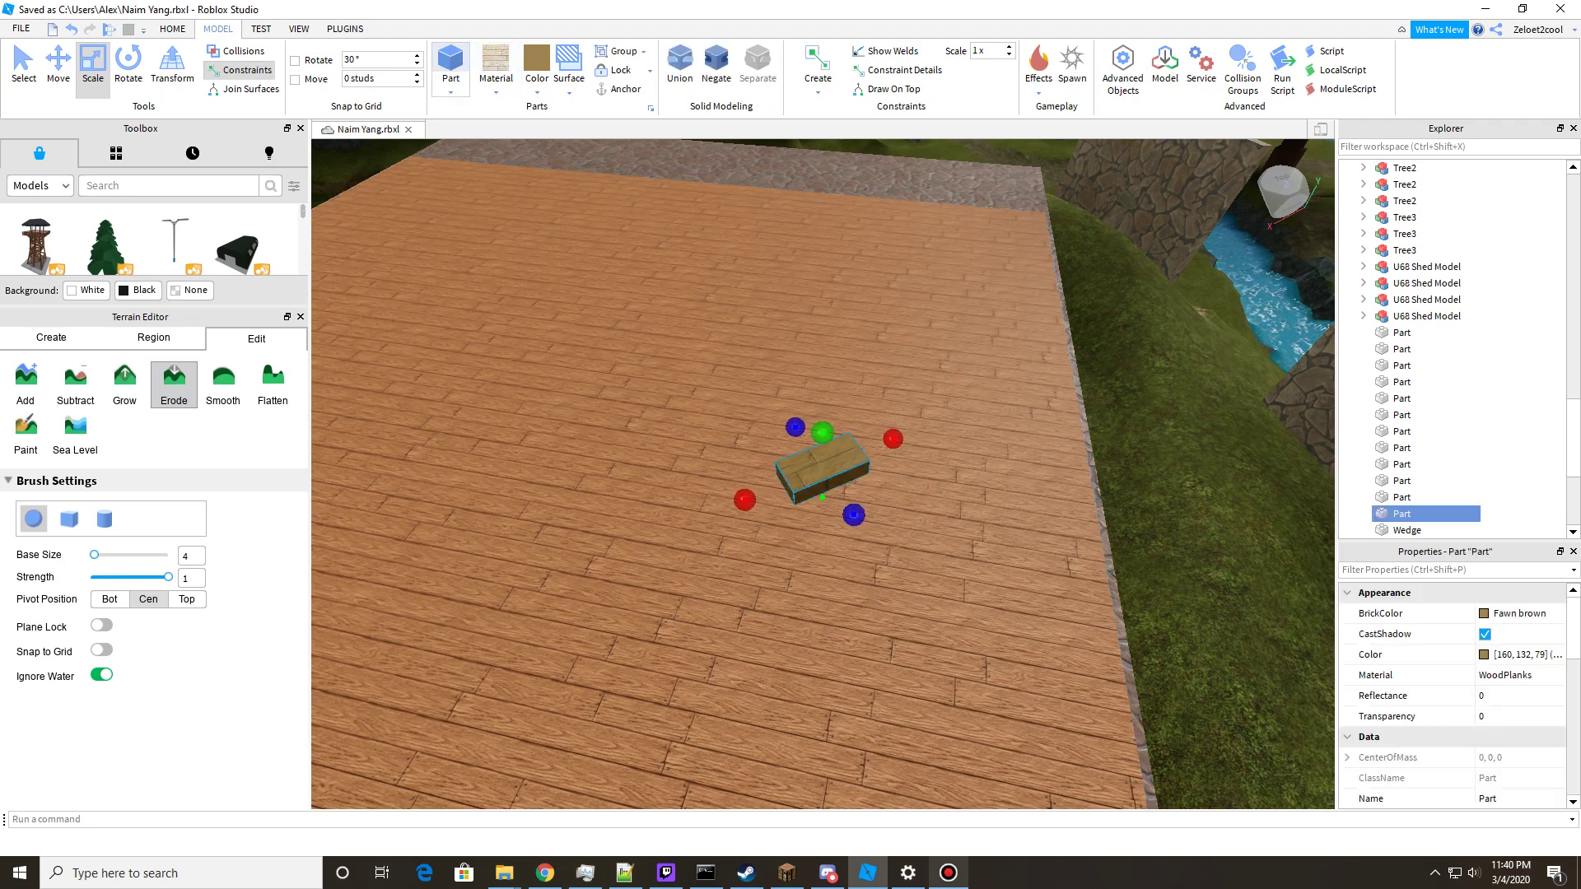
{"action": "key", "text": "Delete"}
Try a Linen-coloured Wood Planks block, check it up close on the wooden floor, and delete it.
{"action": "left_click", "coordinate": [537, 82]}
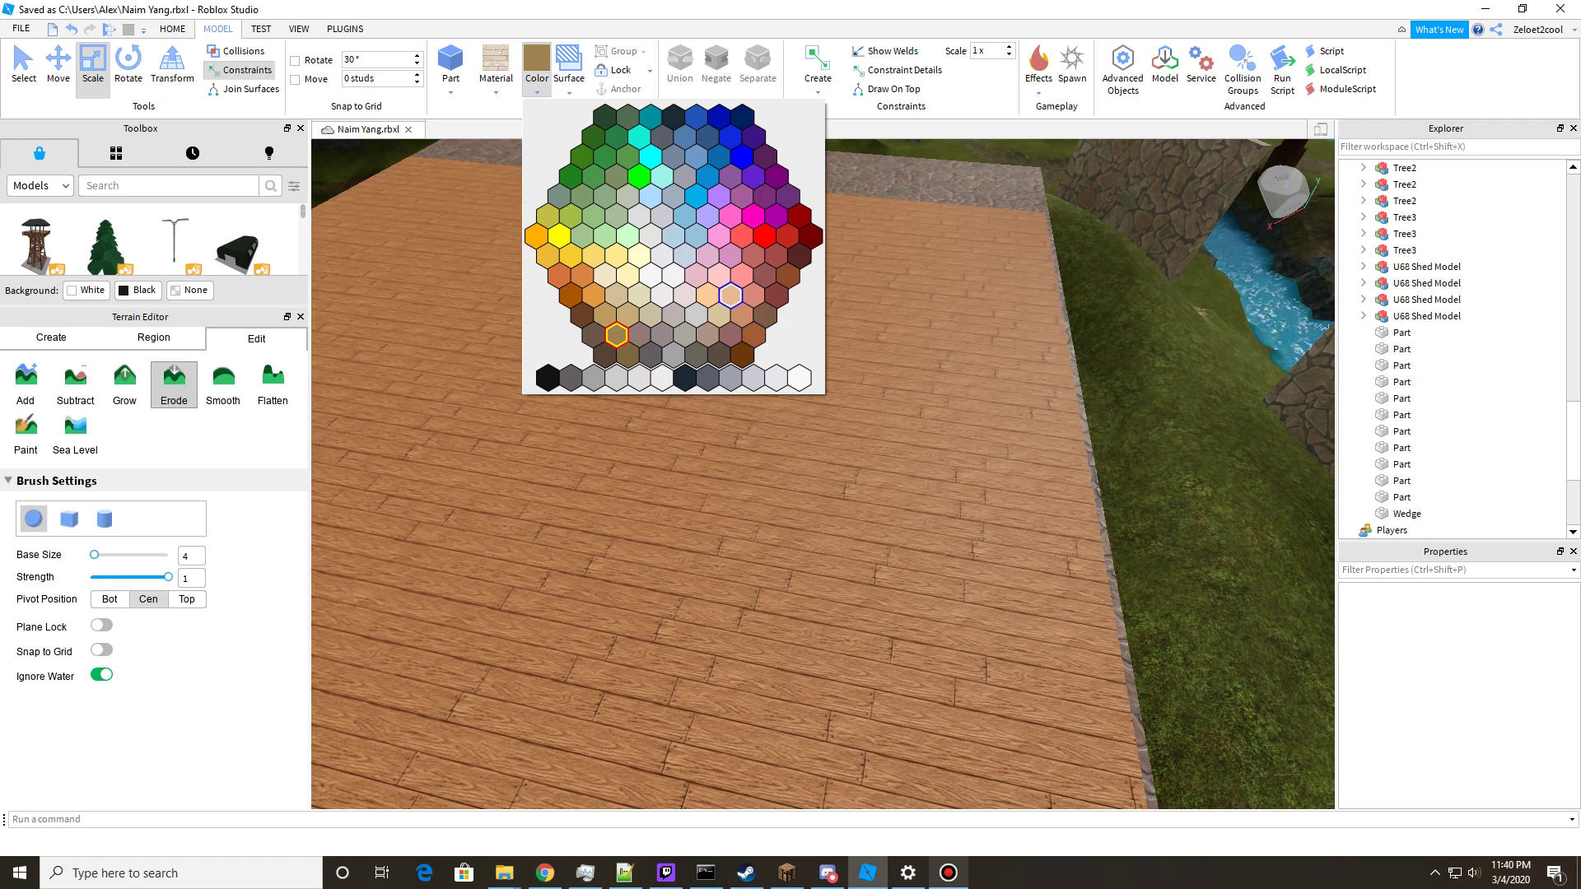
{"action": "left_click", "coordinate": [708, 335]}
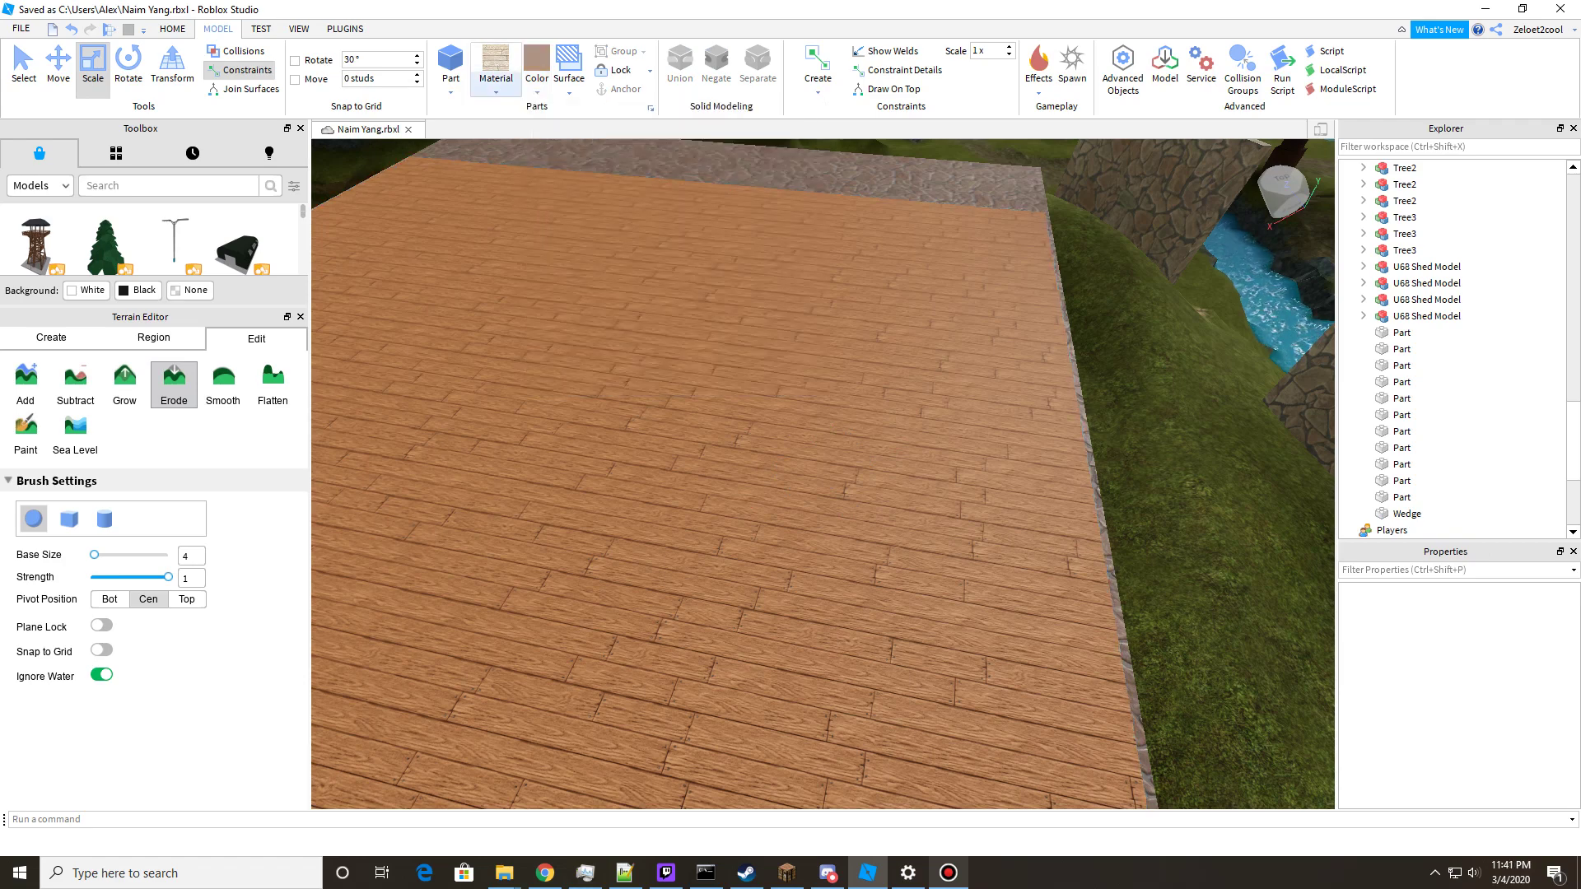
{"action": "left_click", "coordinate": [450, 90]}
{"action": "left_click", "coordinate": [450, 61]}
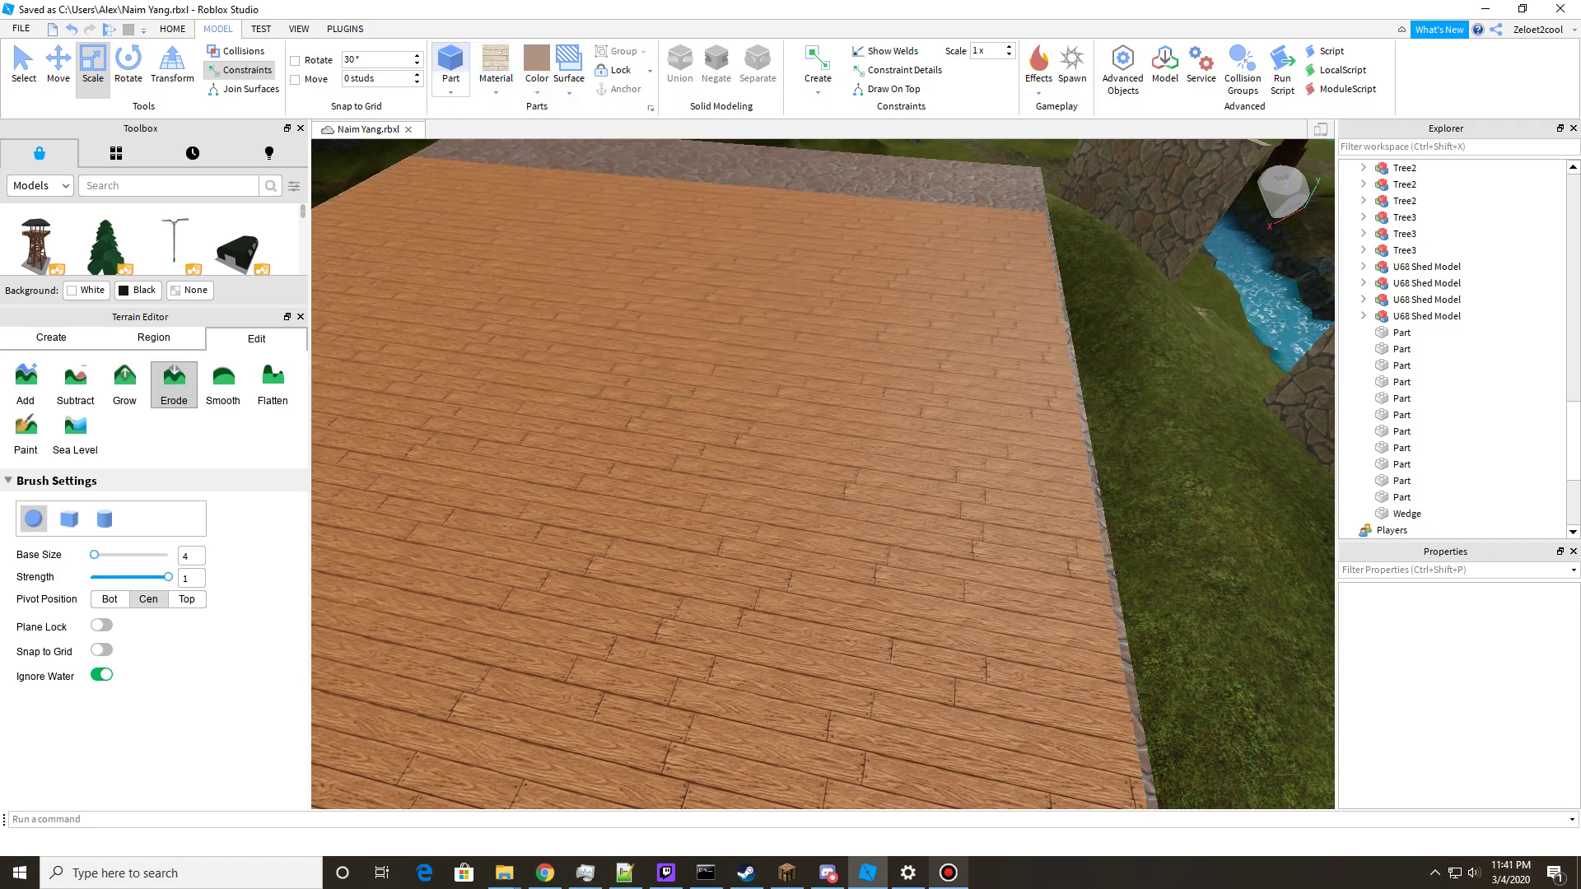
{"action": "left_click", "coordinate": [451, 61]}
{"action": "mouse_move", "coordinate": [824, 477]}
{"action": "right_mouse_down"}
{"action": "mouse_move", "coordinate": [906, 486]}
{"action": "mouse_move", "coordinate": [807, 482]}
{"action": "right_mouse_up"}
{"action": "key", "text": "w"}
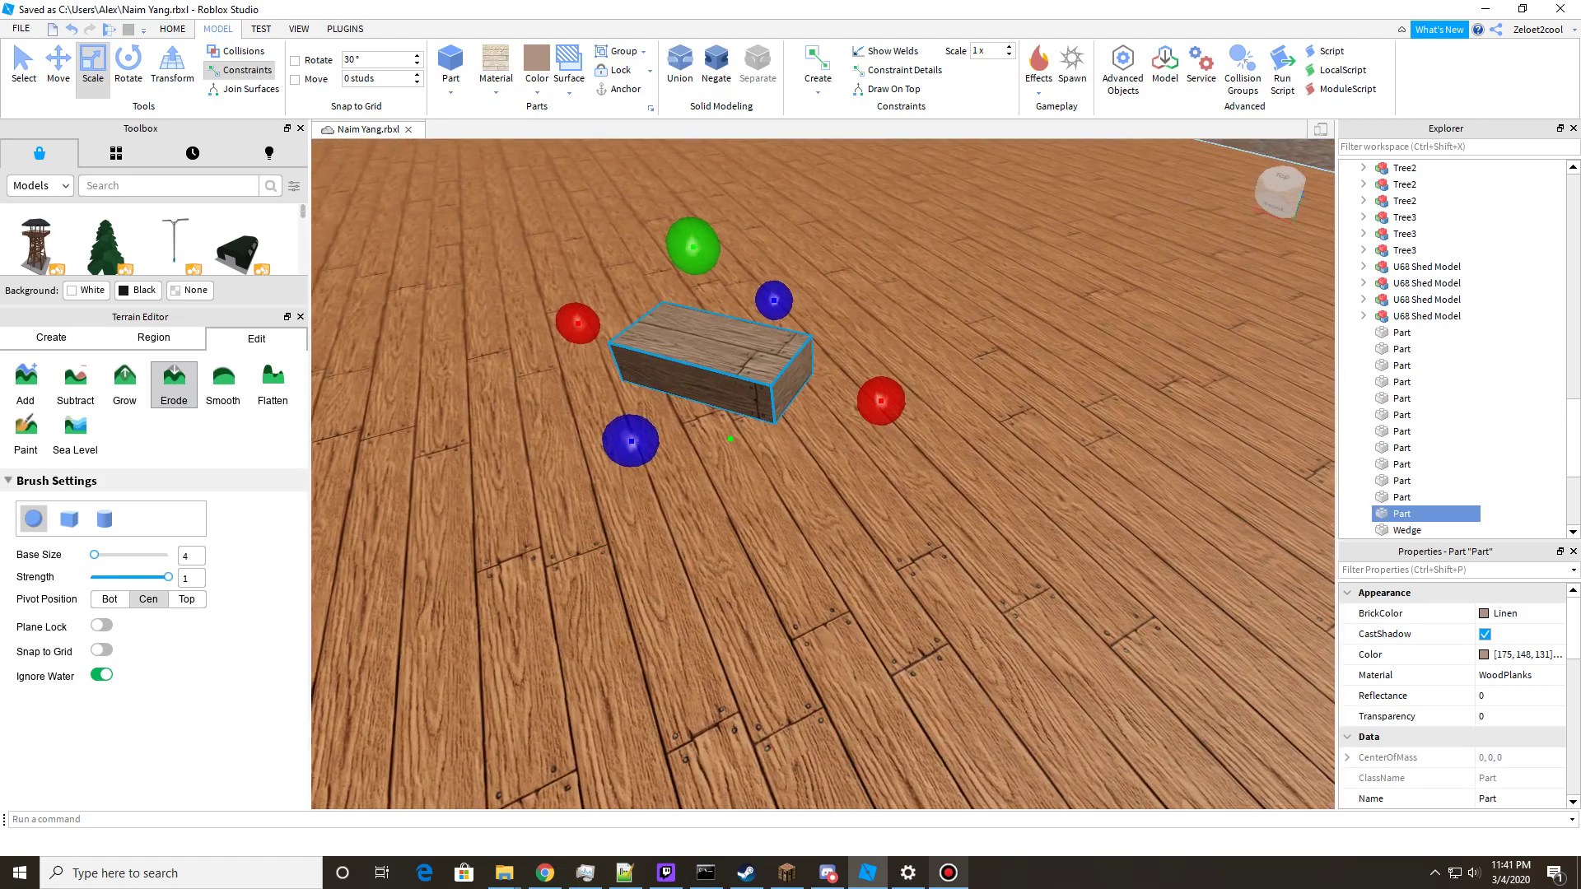
{"action": "key", "text": "s"}
{"action": "key", "text": "Delete"}
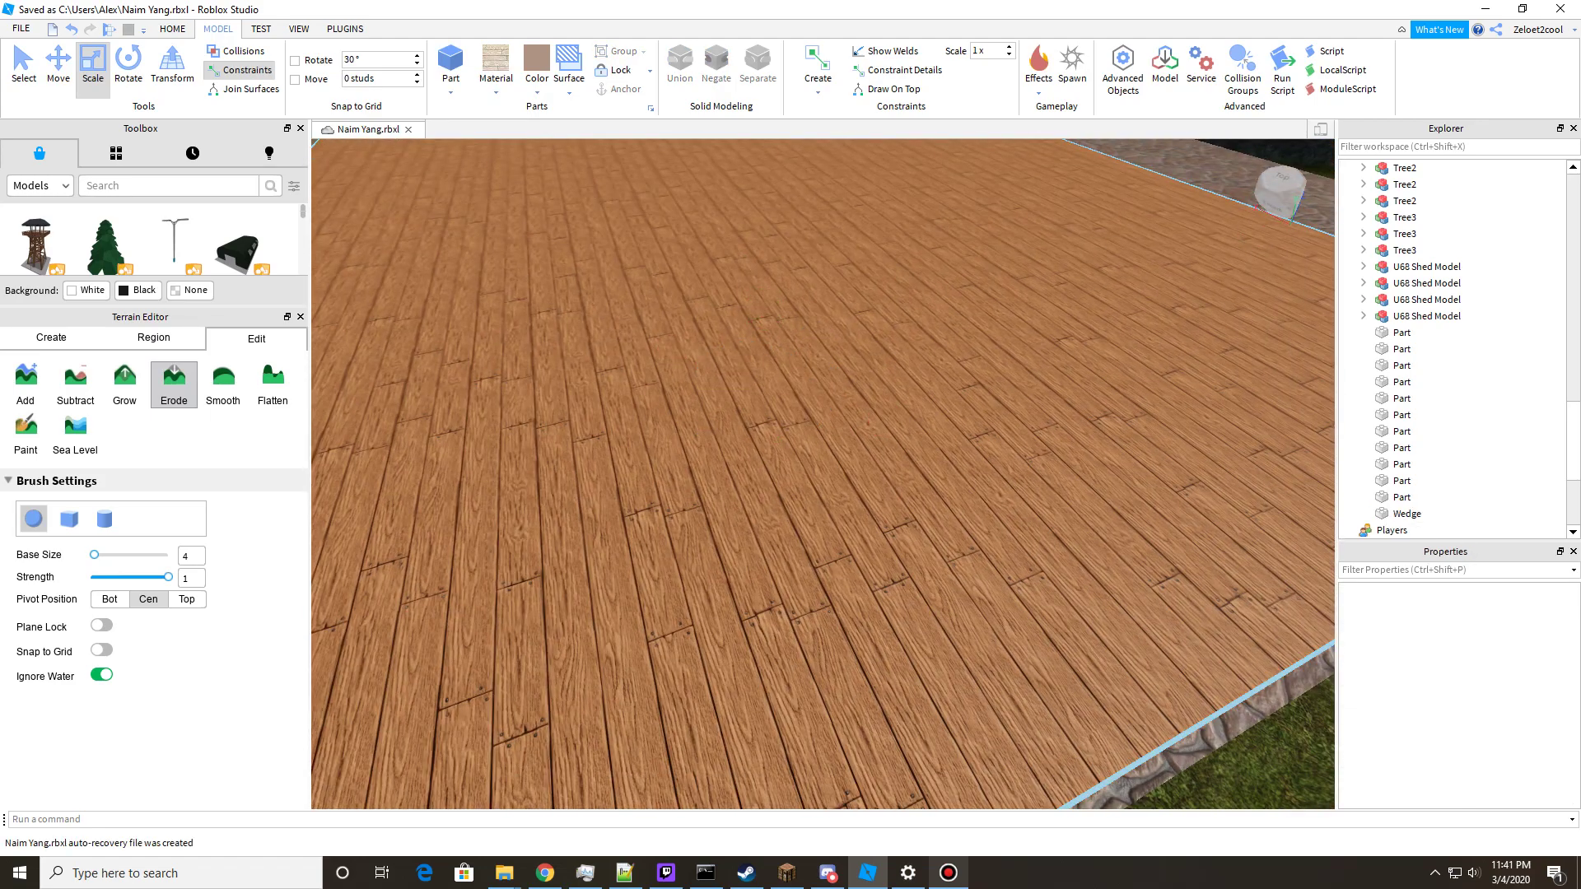
Try a Nougat-coloured Wood Planks block against the wooden floor, and delete it.
{"action": "left_click", "coordinate": [537, 66]}
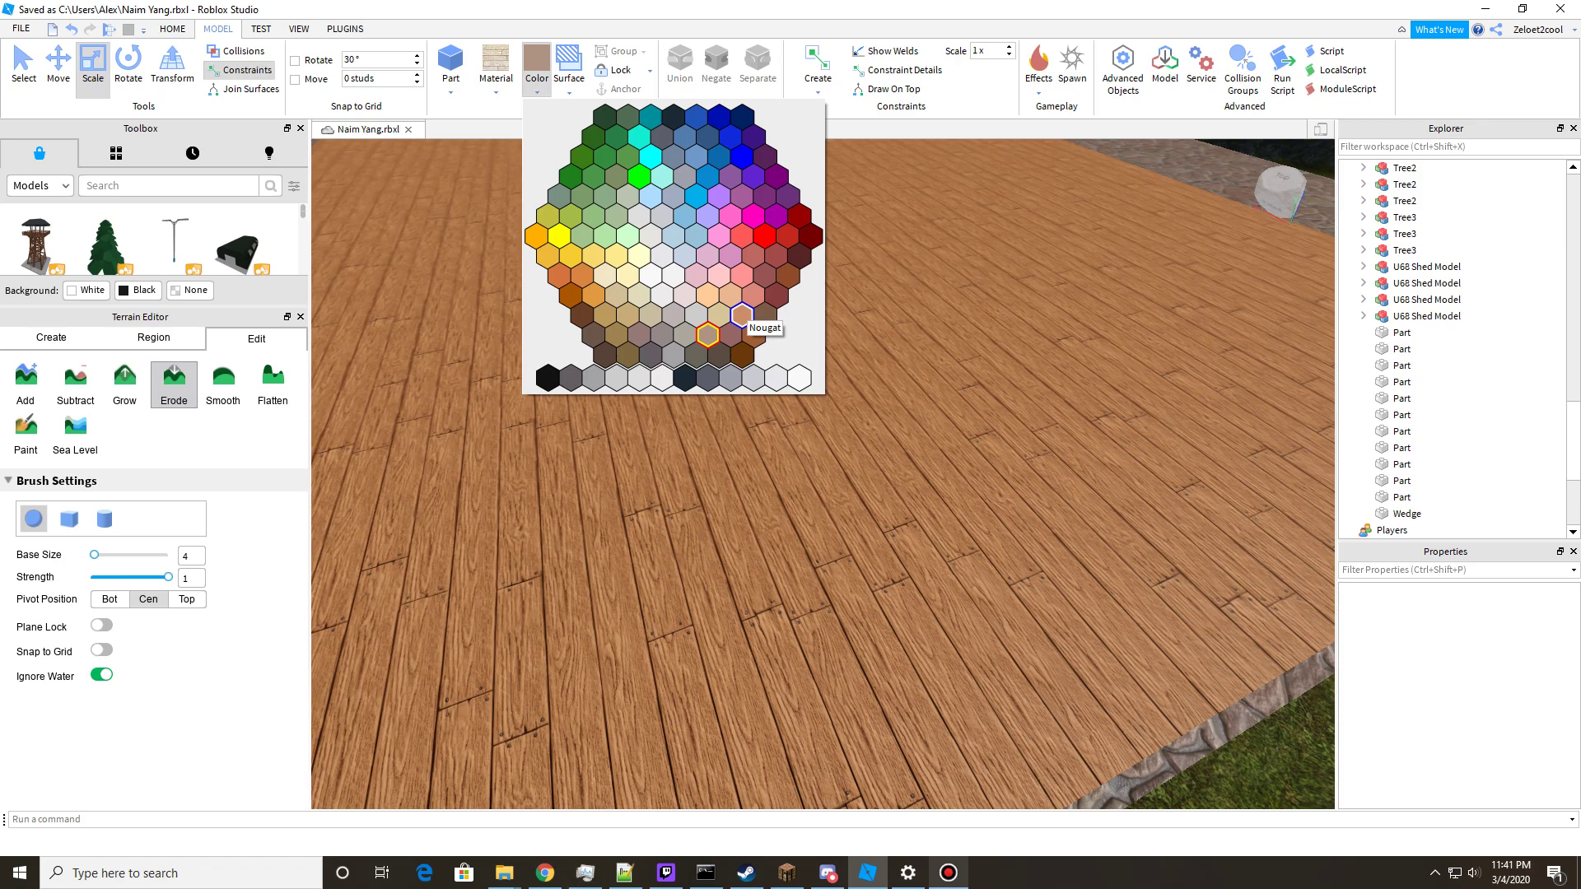
{"action": "left_click", "coordinate": [742, 316]}
{"action": "scroll", "coordinate": [742, 315], "scroll_direction": "down", "scroll_amount": 3}
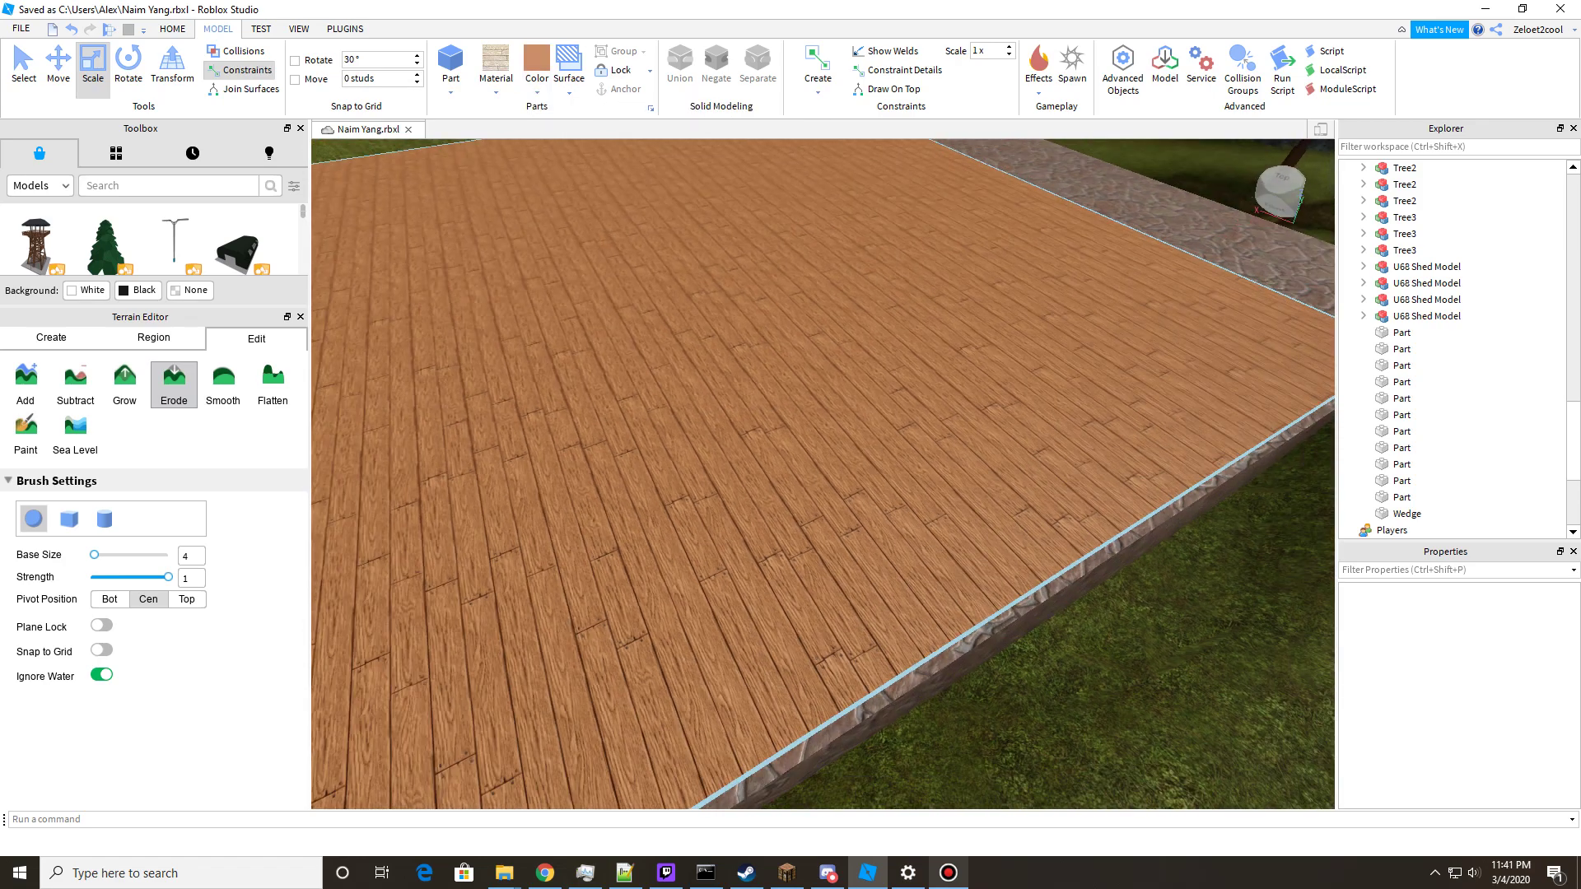
{"action": "left_click", "coordinate": [450, 62]}
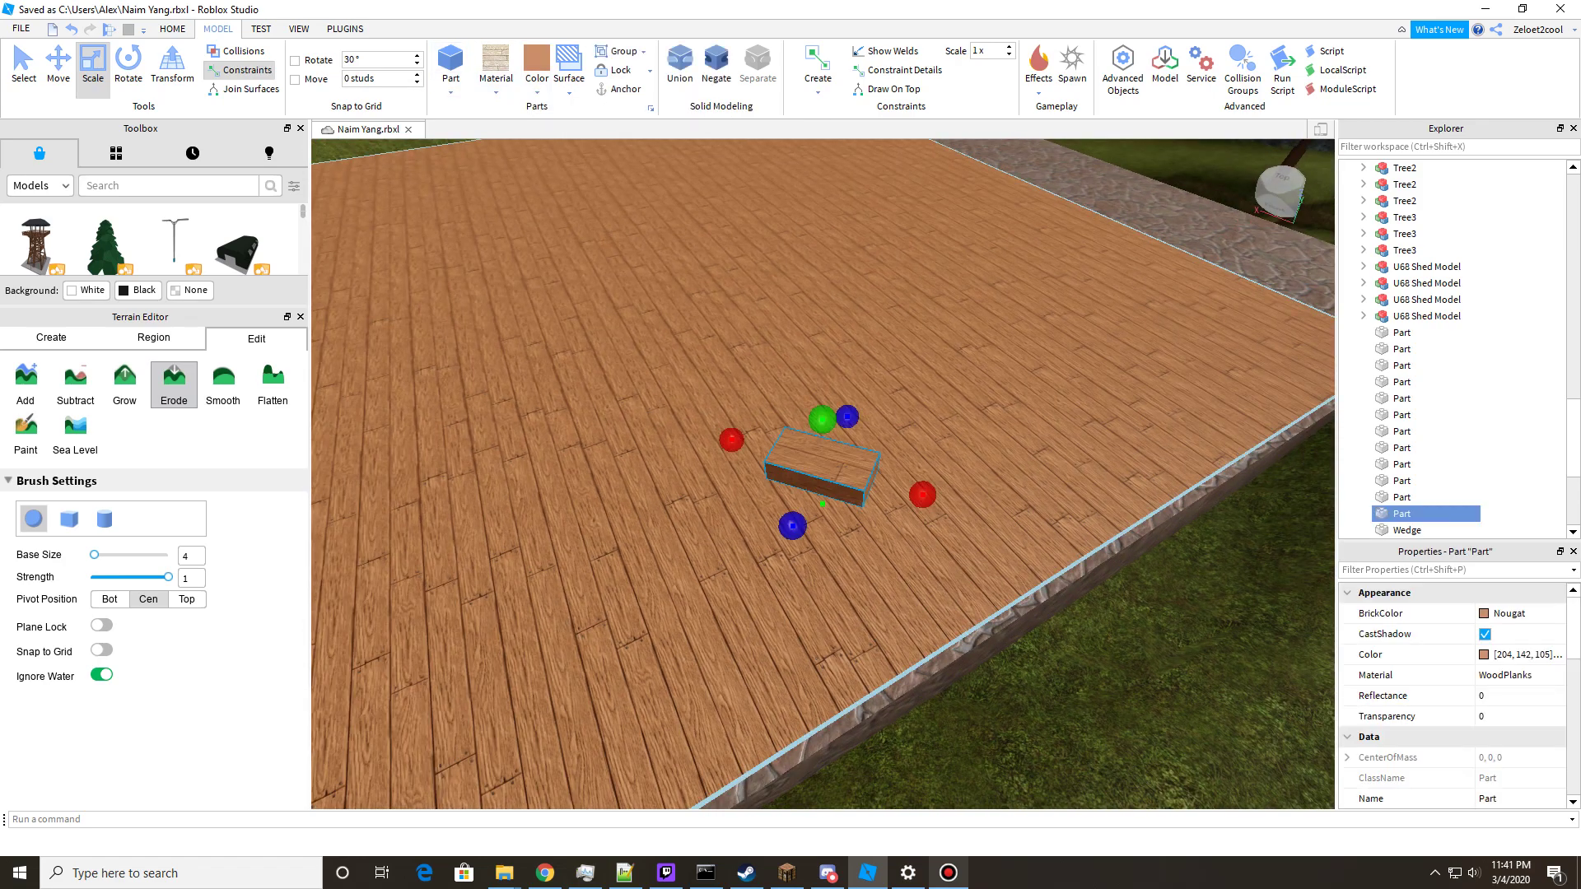
{"action": "key", "text": "Delete"}
Insert a new Wood Planks block in the Pine Cone colour on the wooden floor.
{"action": "left_click", "coordinate": [451, 91]}
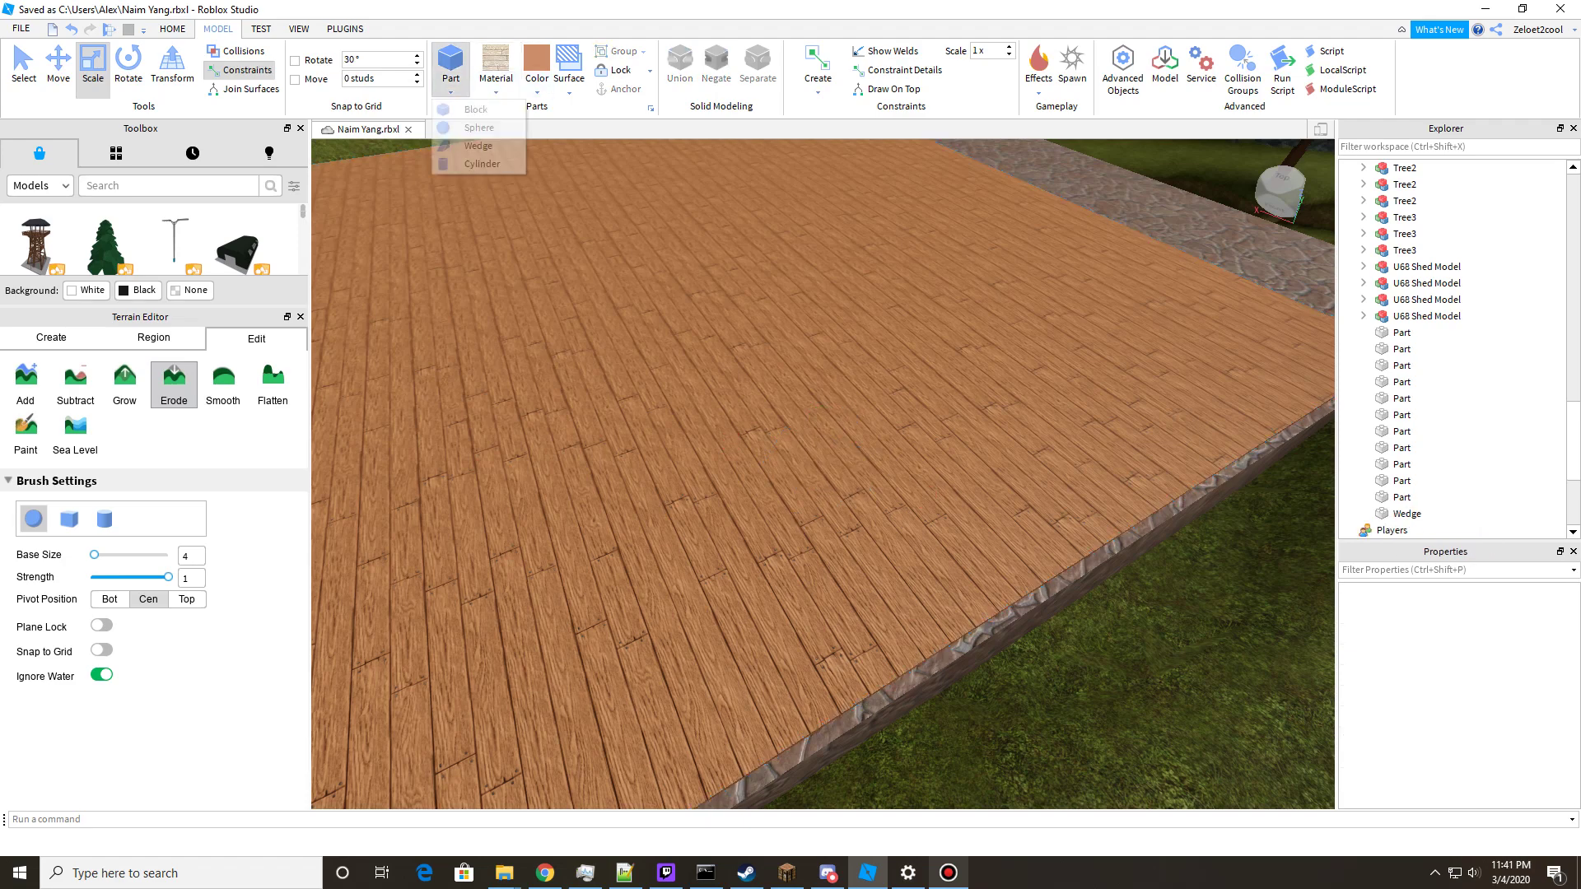
{"action": "left_click", "coordinate": [536, 66]}
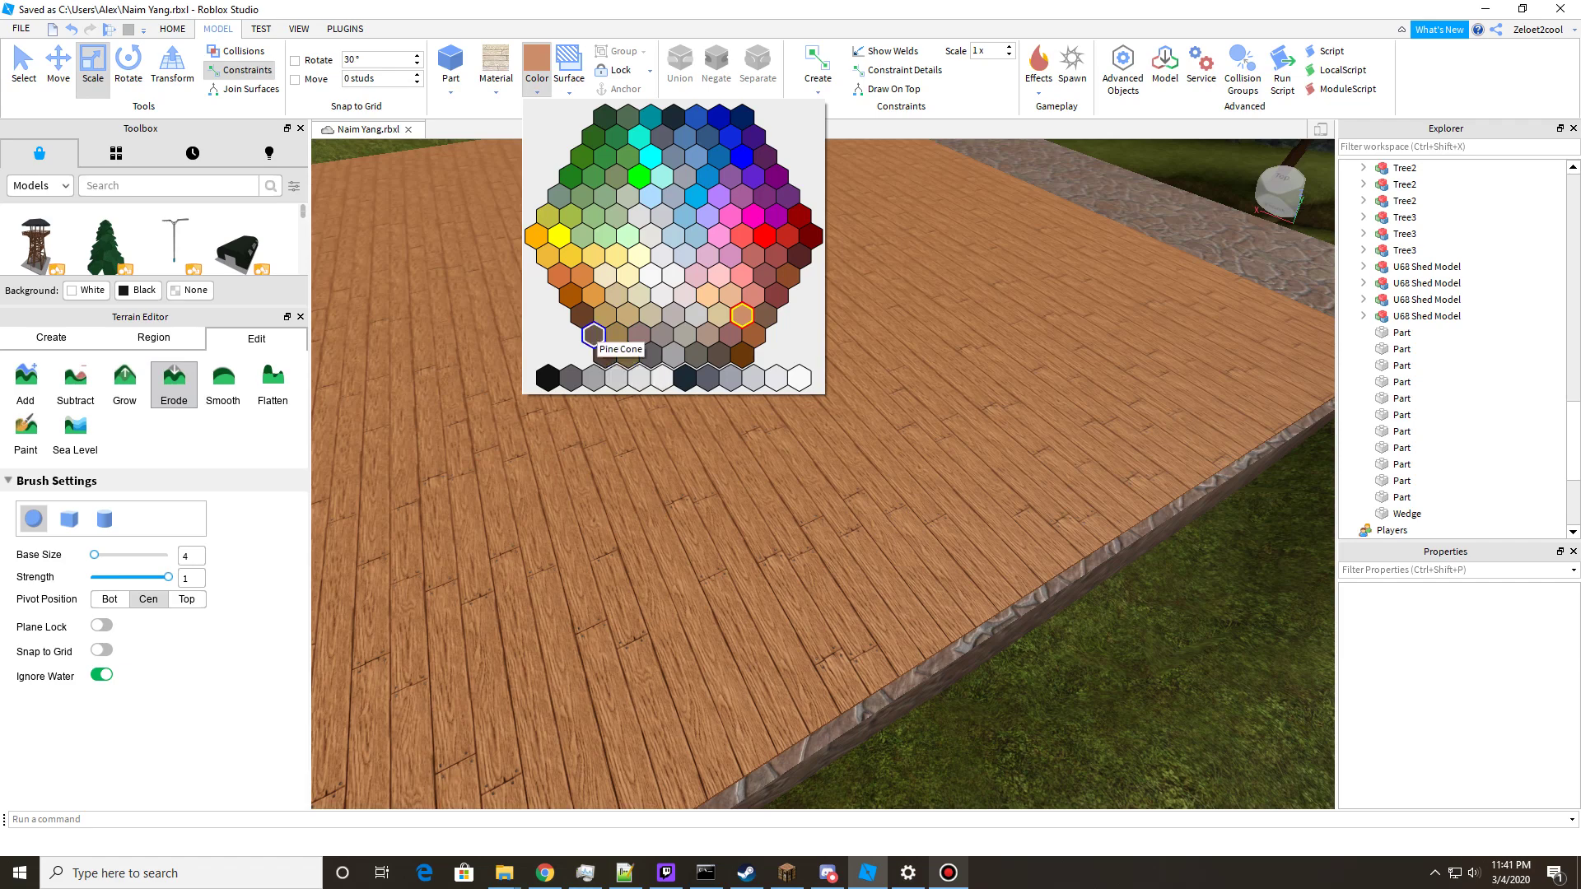
{"action": "left_click", "coordinate": [593, 335]}
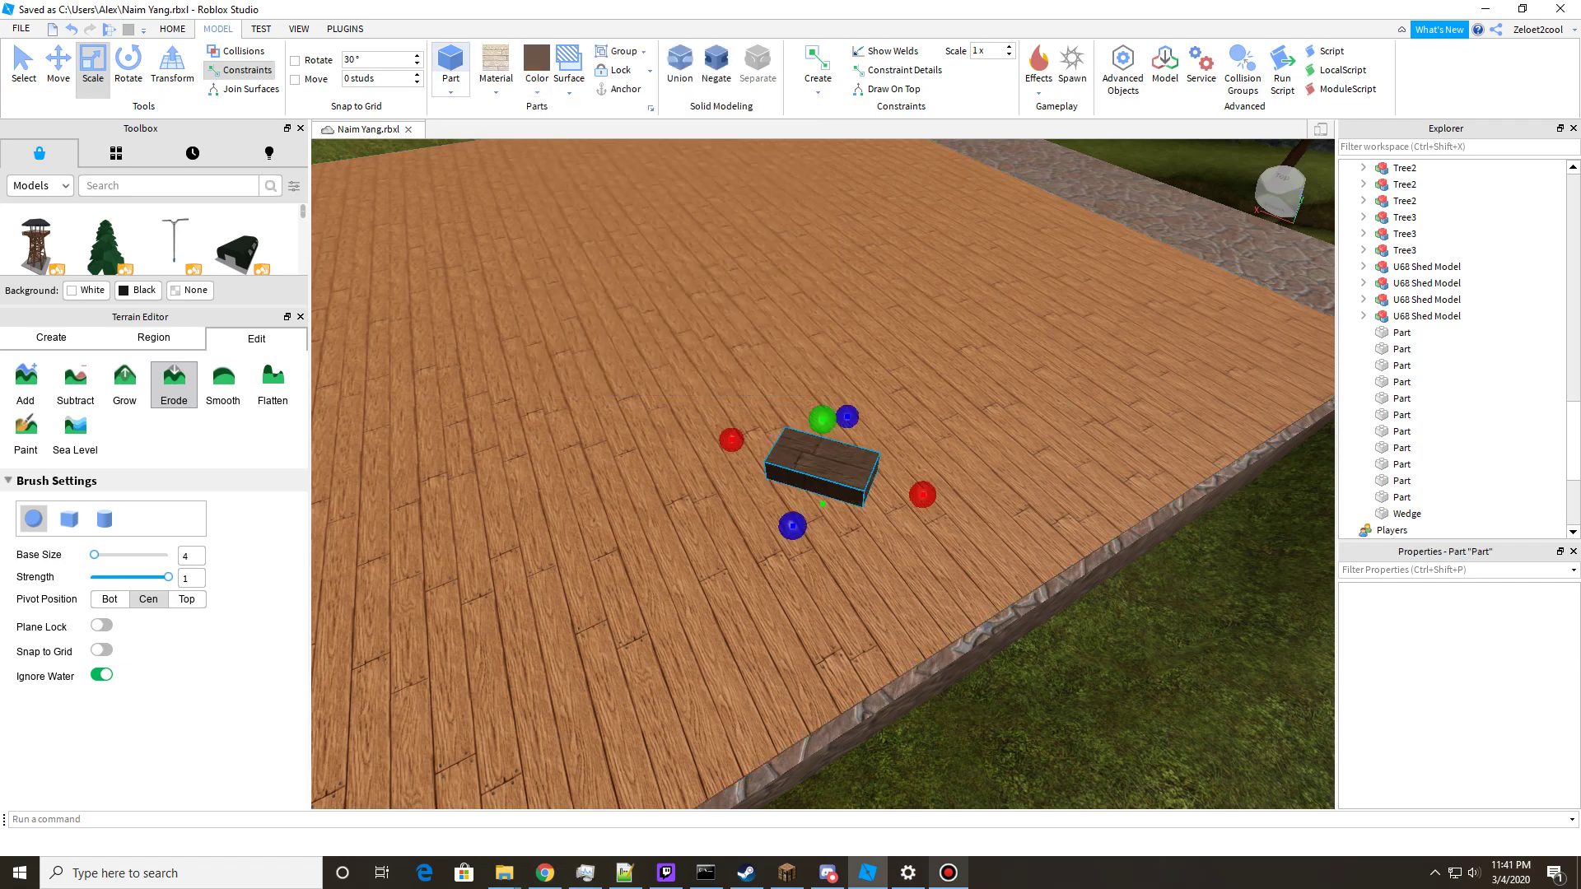
Delete the Pine Cone block, try a Burlap Wood Planks block against the wooden floor, and delete it too.
{"action": "key", "text": "Delete"}
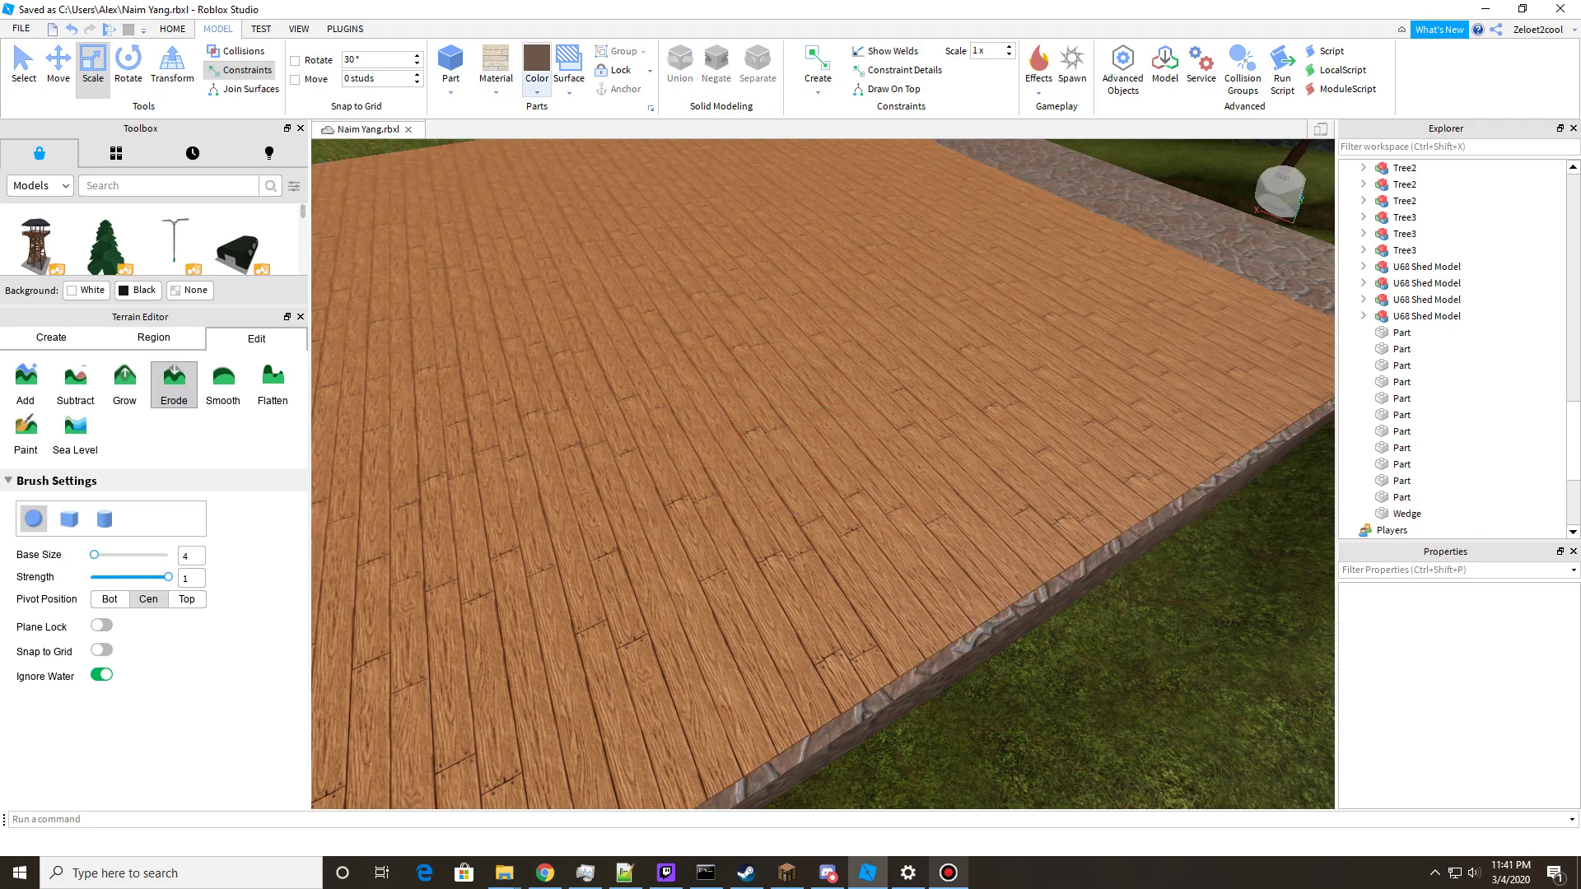
{"action": "left_click", "coordinate": [537, 90]}
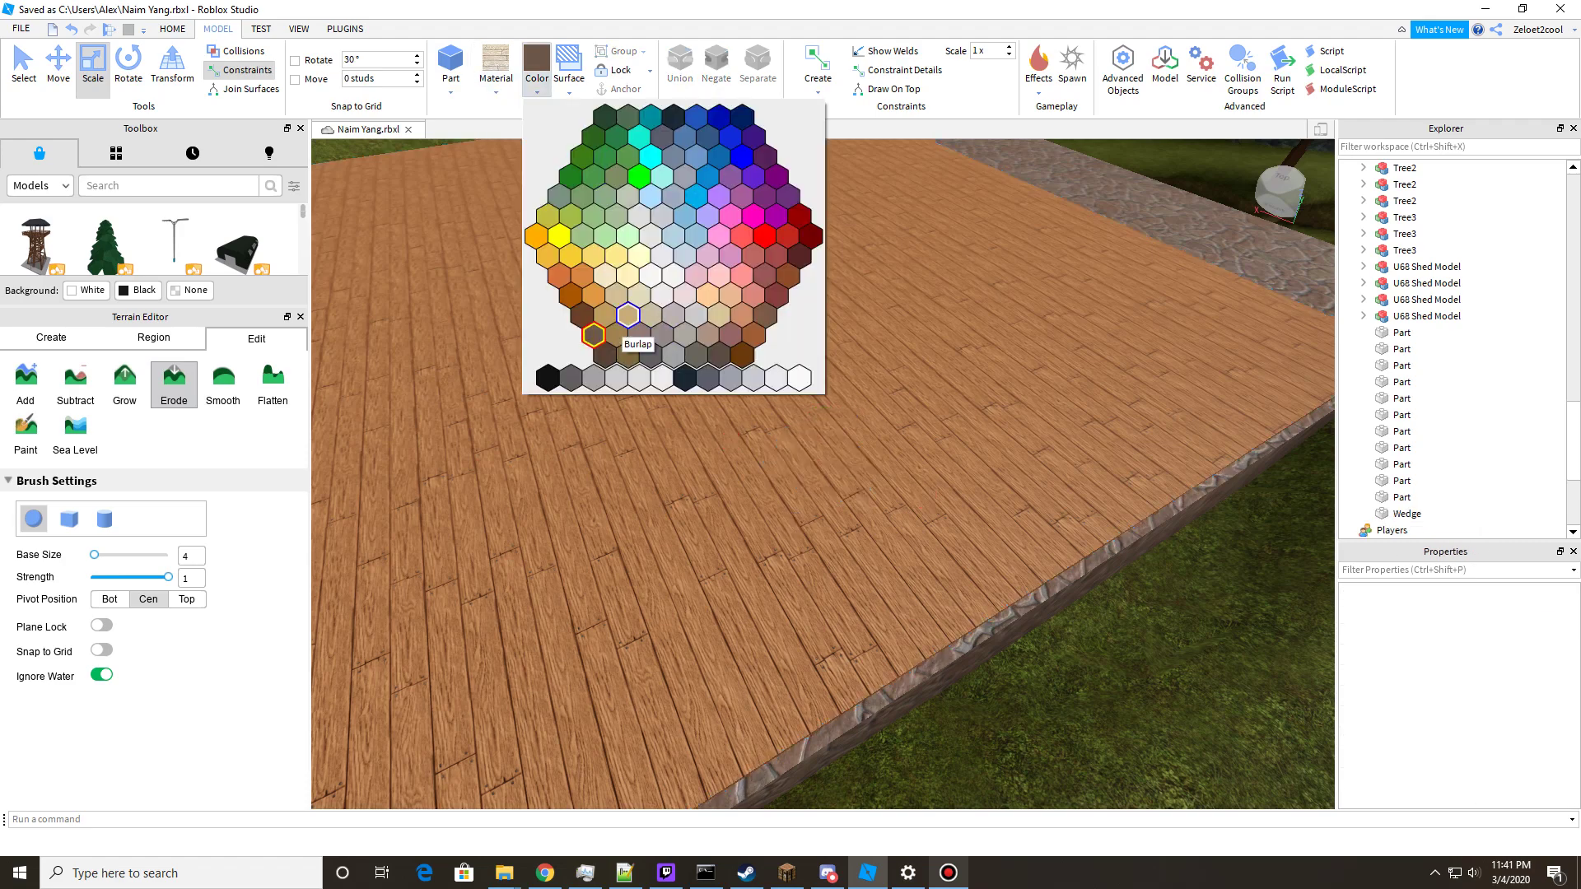
{"action": "left_click", "coordinate": [628, 315]}
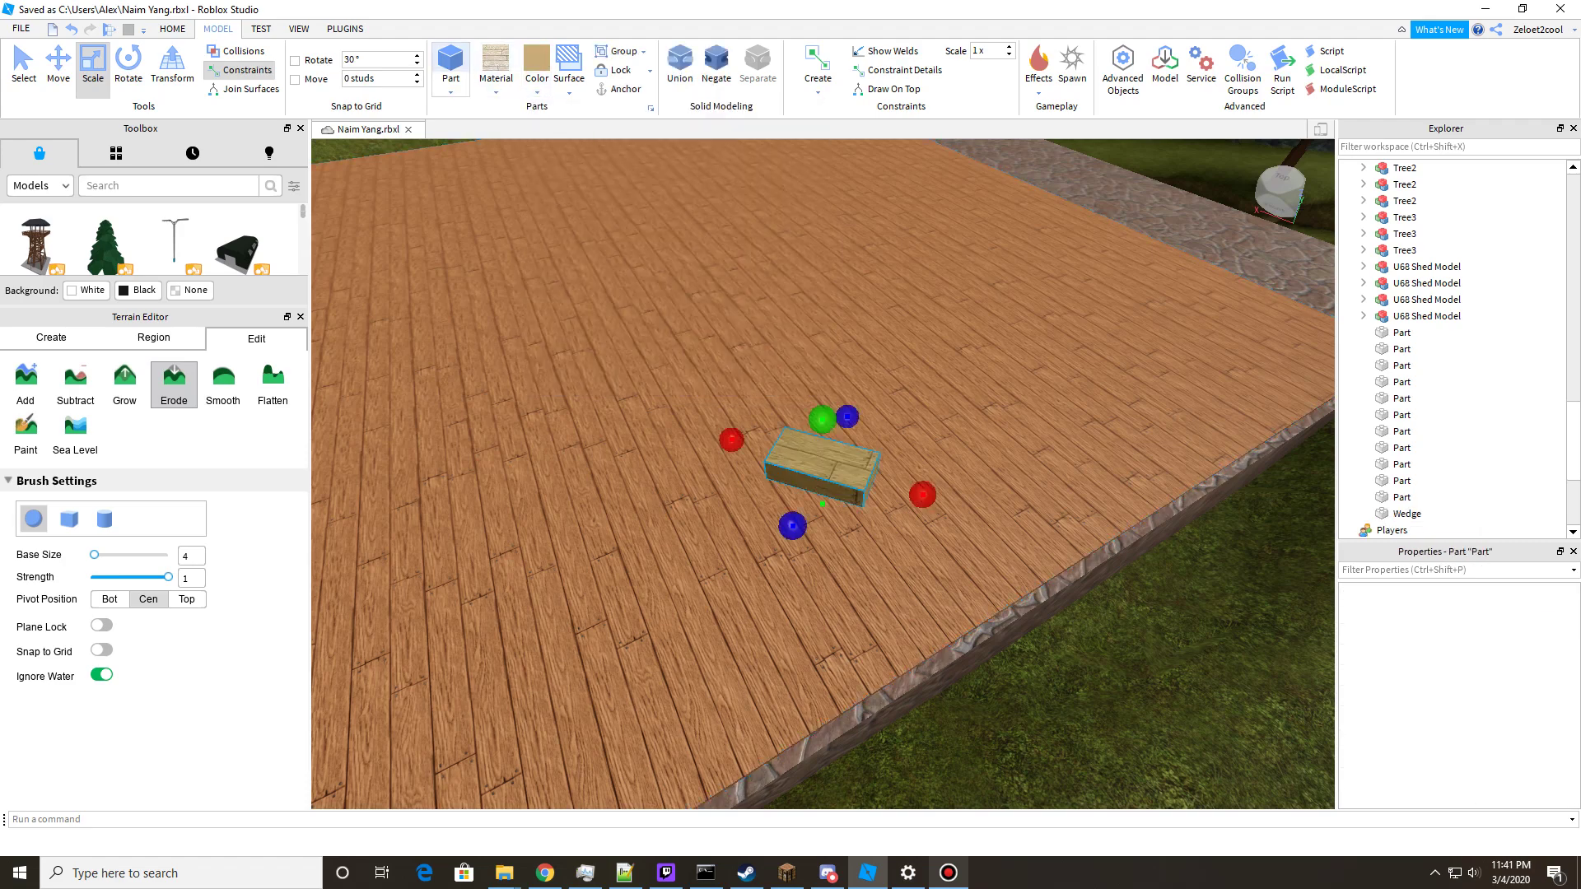
{"action": "key", "text": "Delete"}
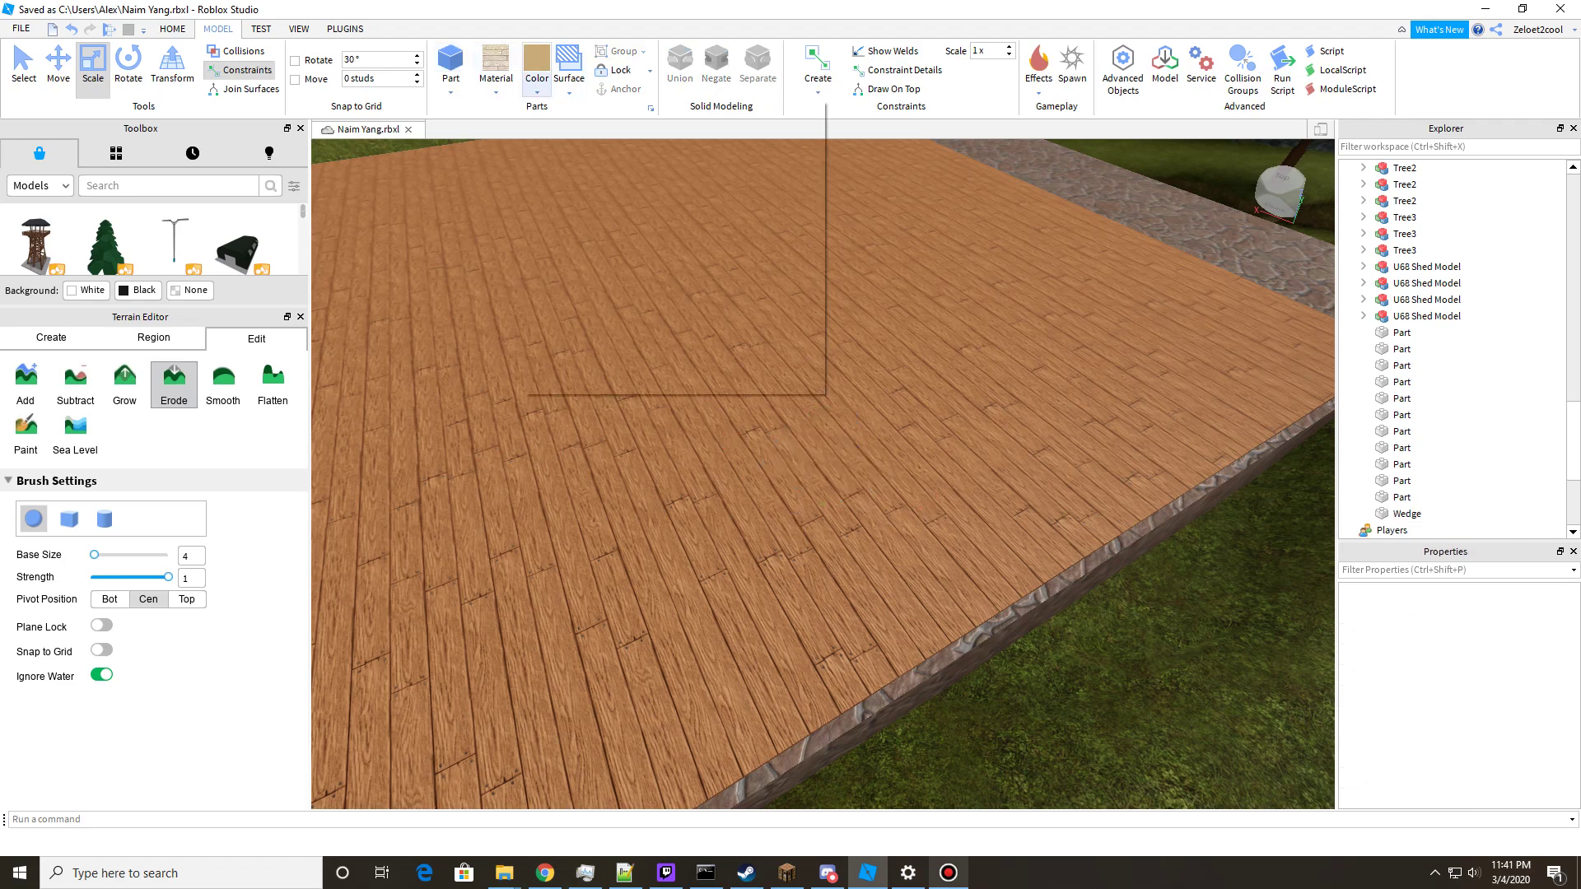
Try a Beige Wood Planks block against the wooden floor, and delete it.
{"action": "left_click", "coordinate": [537, 90]}
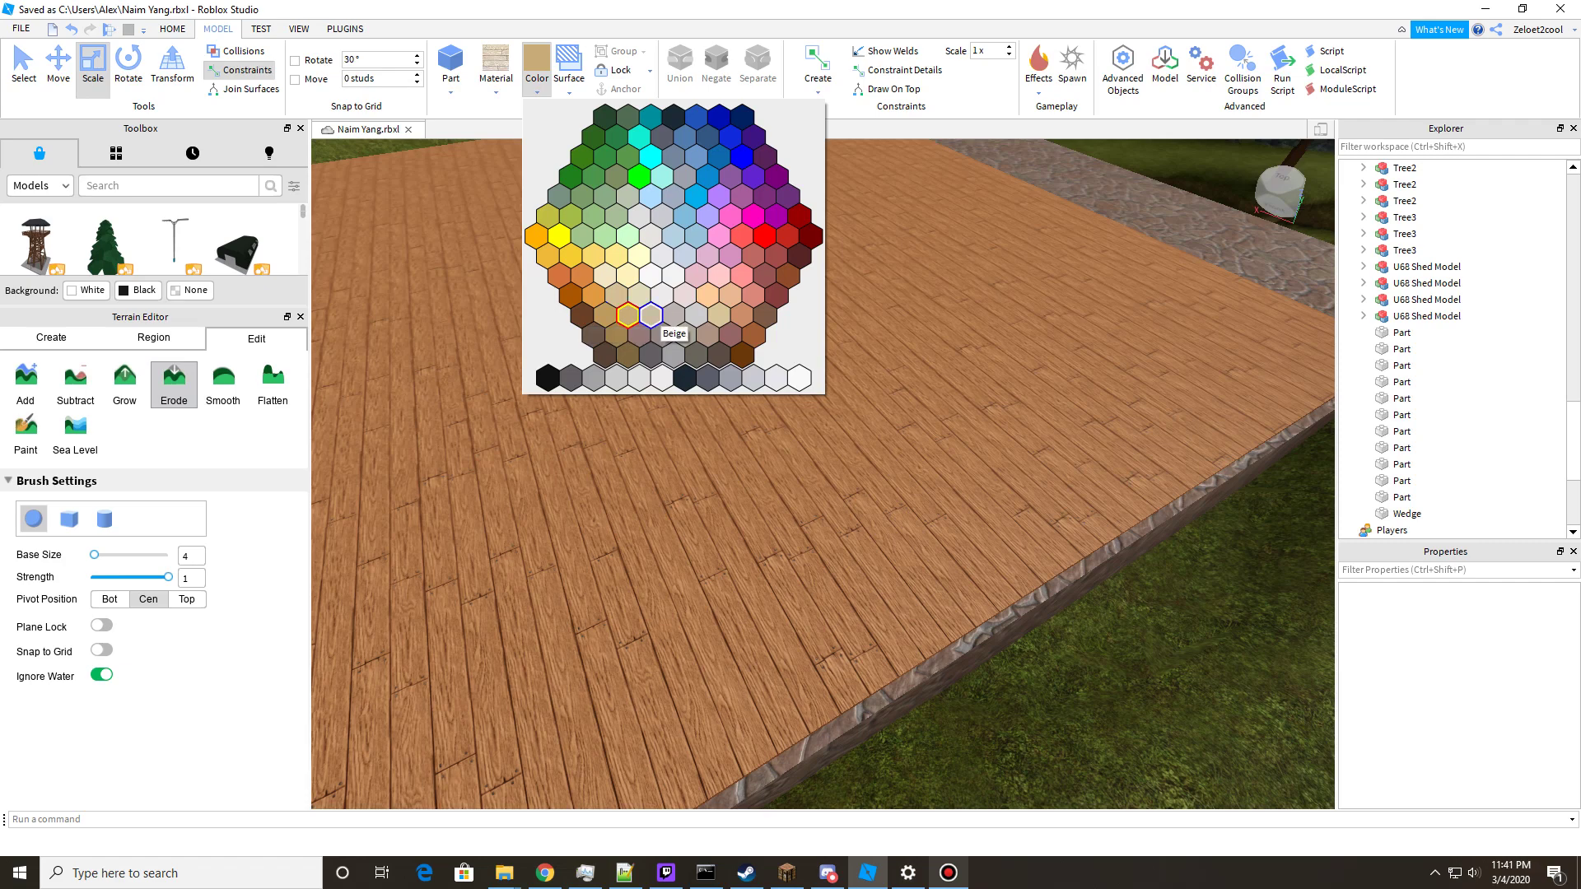
{"action": "left_click", "coordinate": [651, 314]}
{"action": "left_click", "coordinate": [450, 64]}
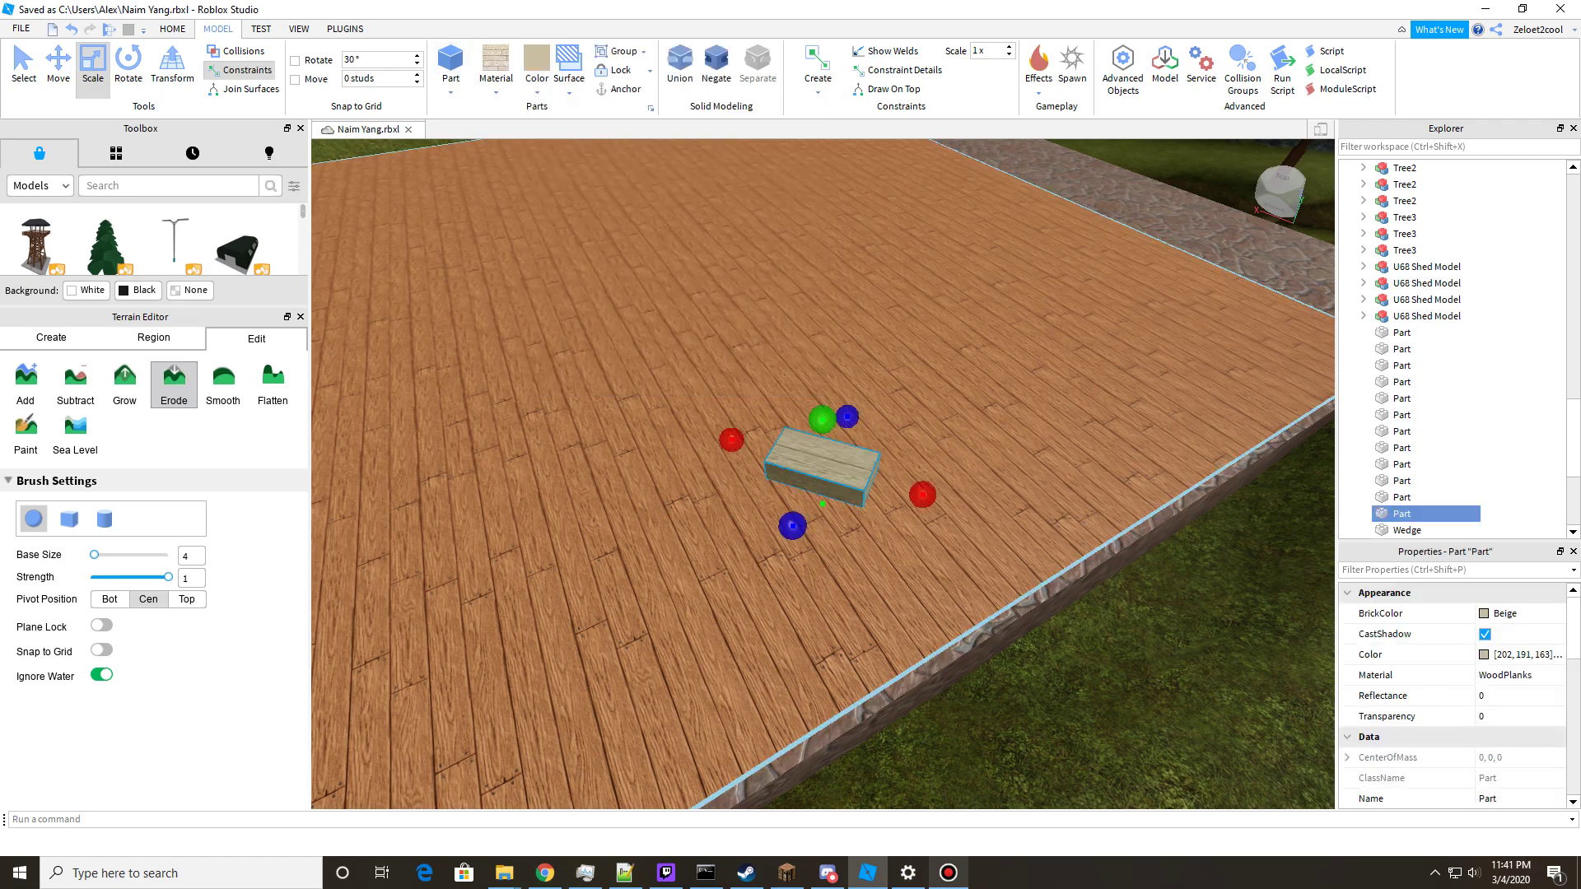
{"action": "key", "text": "Delete"}
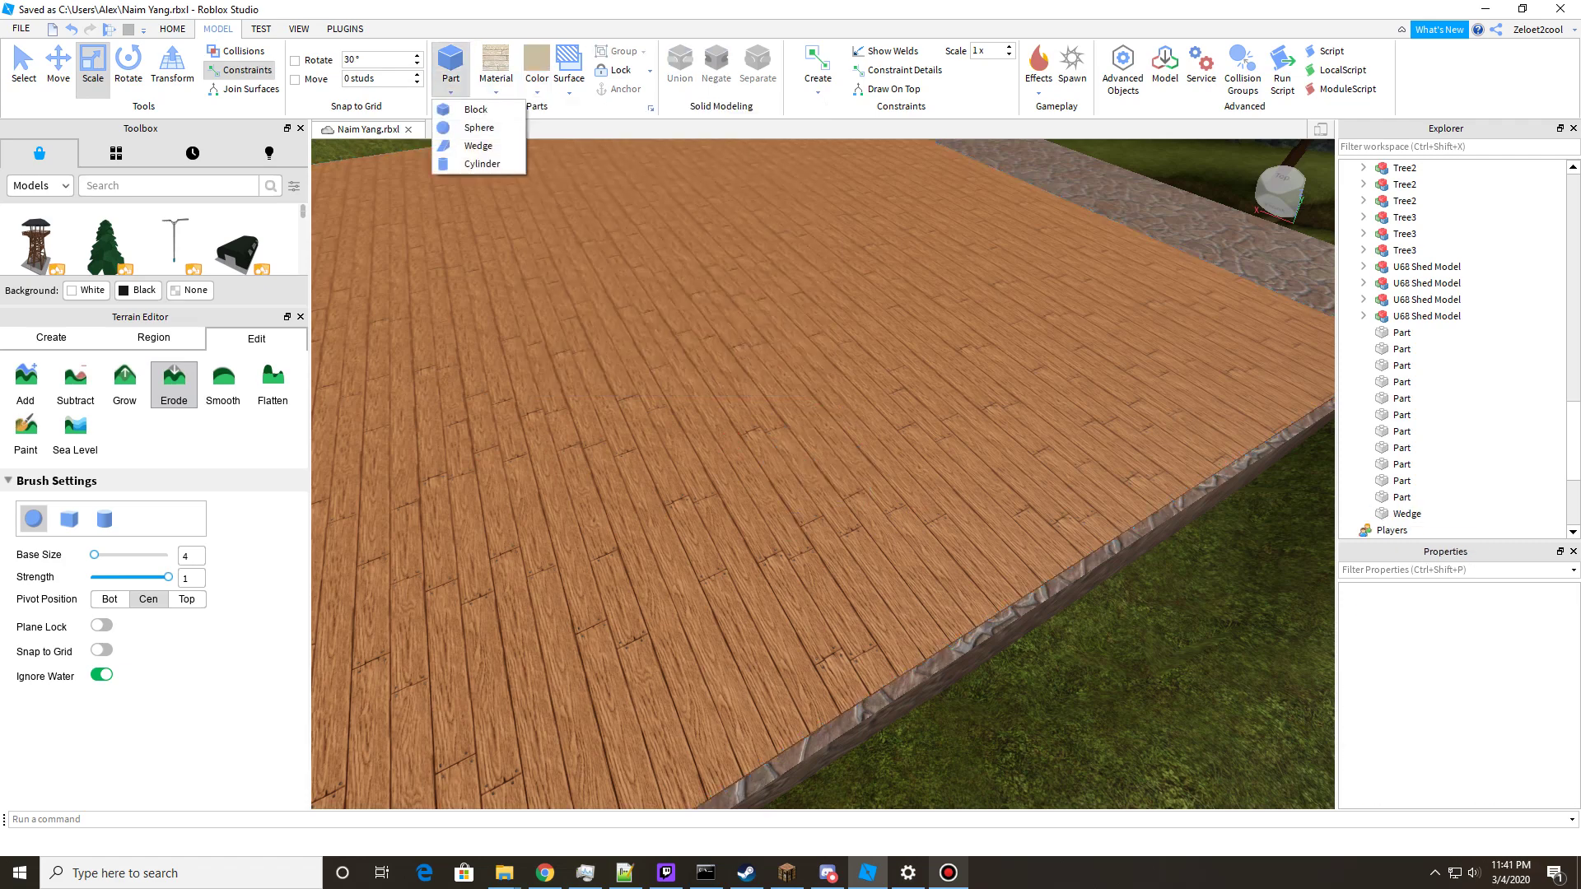
Look over the part colours, and examine the stone platform, wooden floor and entrance ramp from outside.
{"action": "left_click", "coordinate": [536, 90]}
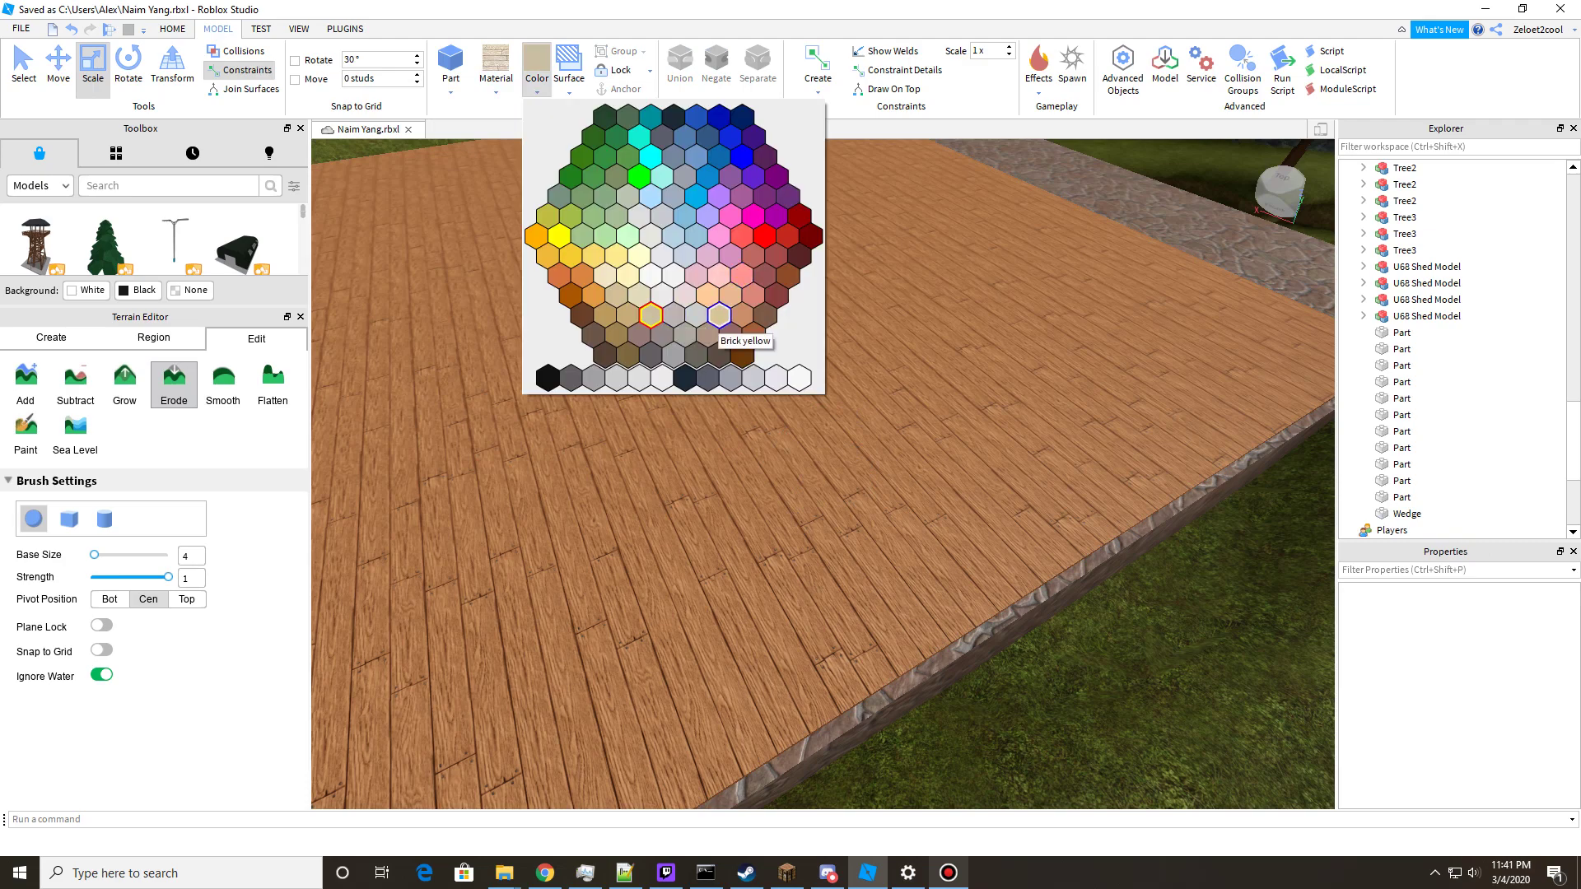
{"action": "left_click", "coordinate": [651, 315]}
{"action": "right_click_drag", "start_coordinate": [823, 475], "coordinate": [1235, 462]}
{"action": "key", "text": "a"}
{"action": "key", "text": "w"}
{"action": "right_click_drag", "start_coordinate": [947, 494], "coordinate": [799, 469]}
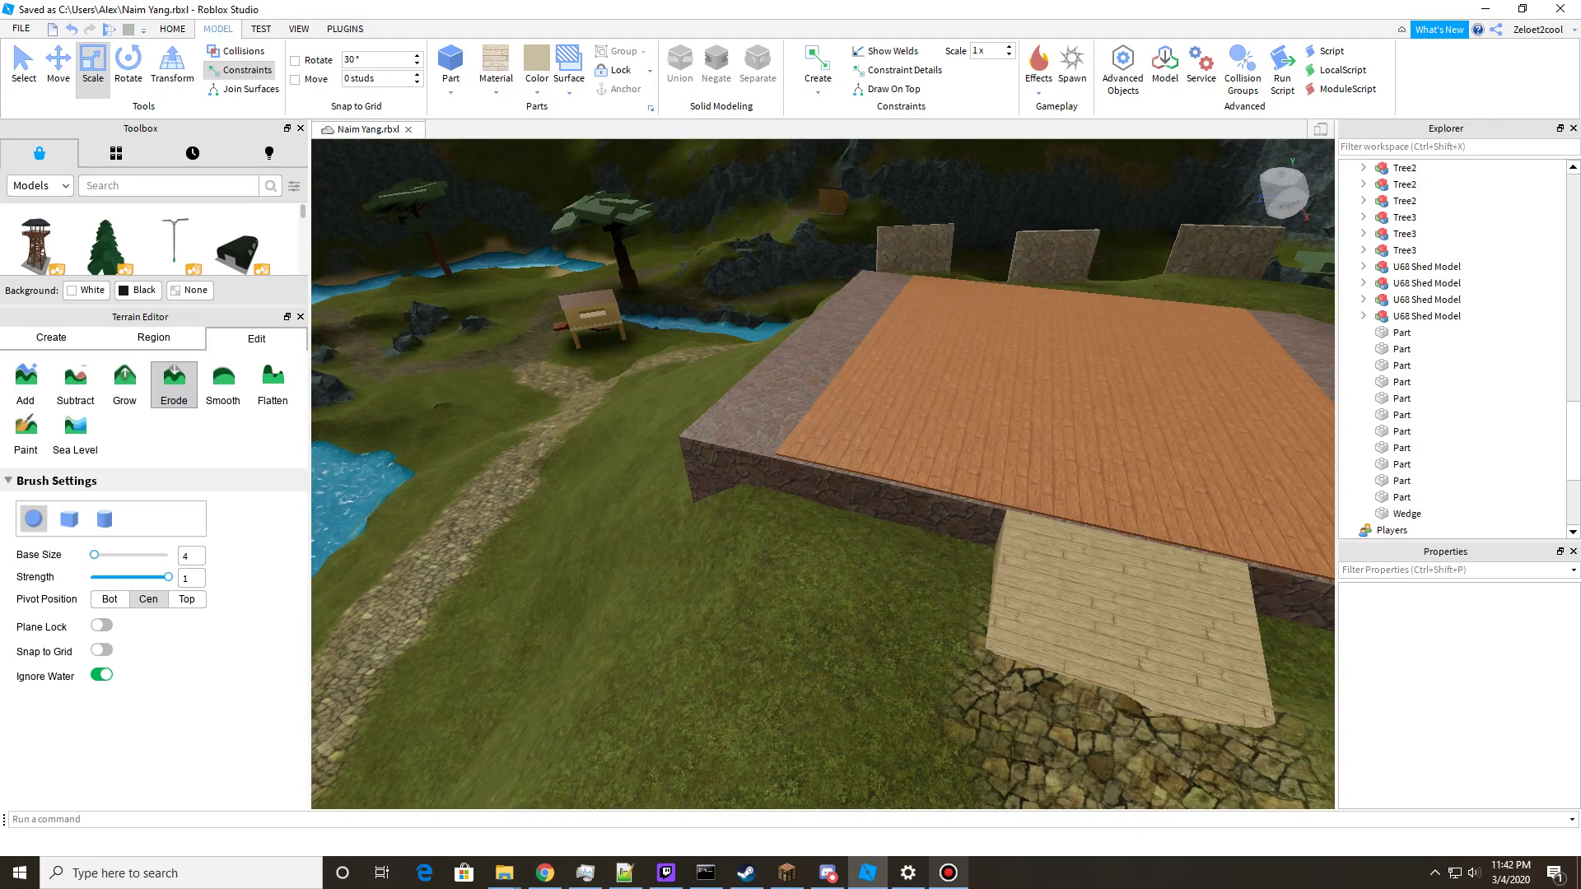
{"action": "right_click_drag", "start_coordinate": [799, 469], "coordinate": [918, 490]}
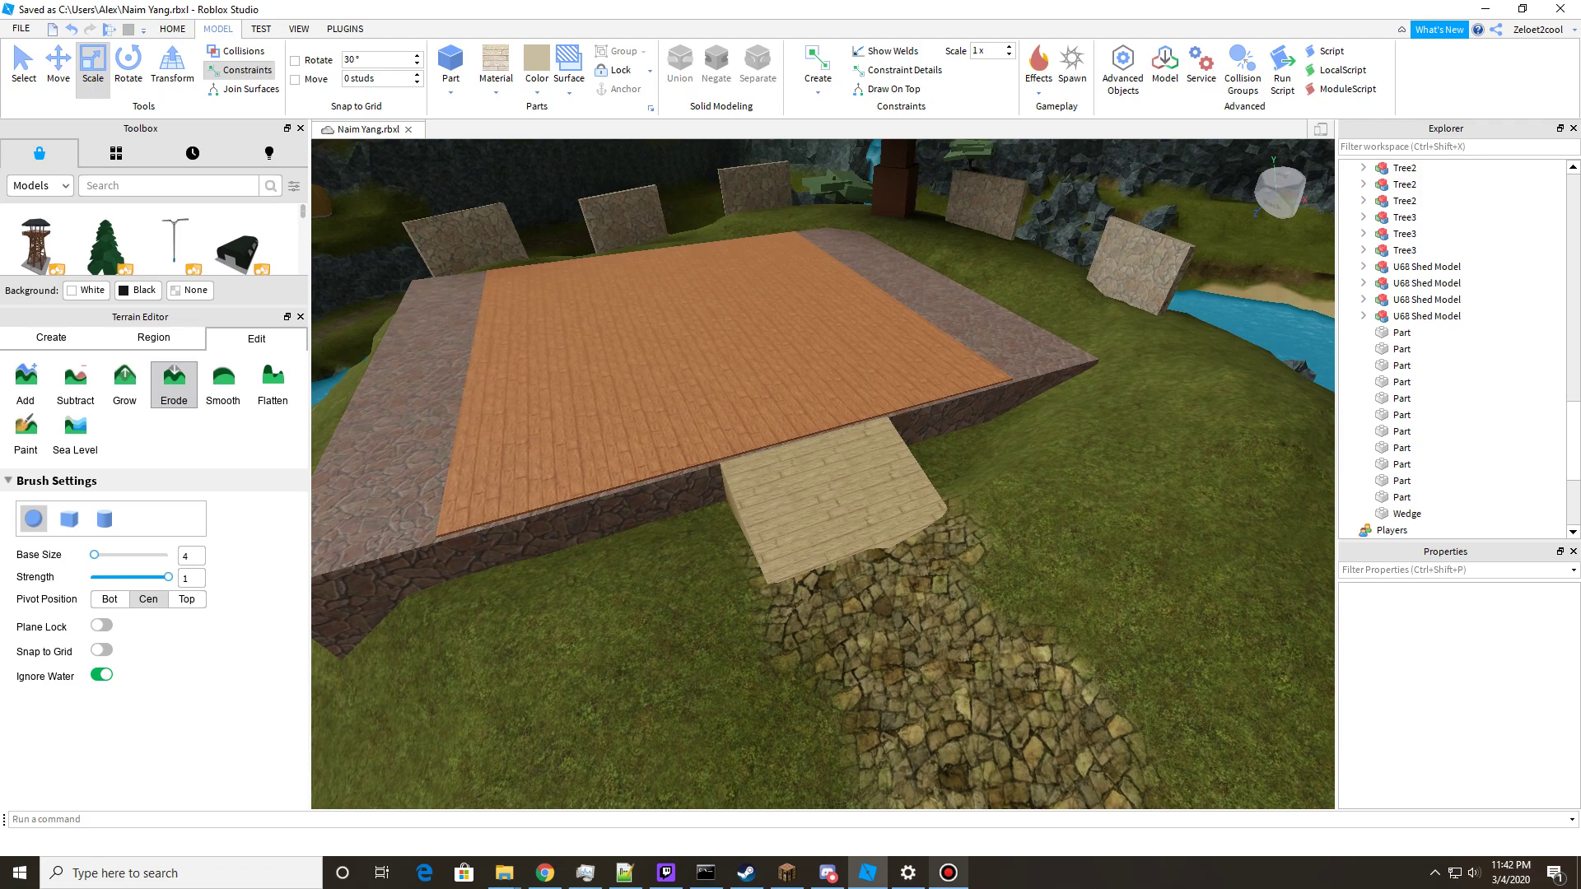
{"action": "left_click", "coordinate": [948, 872]}
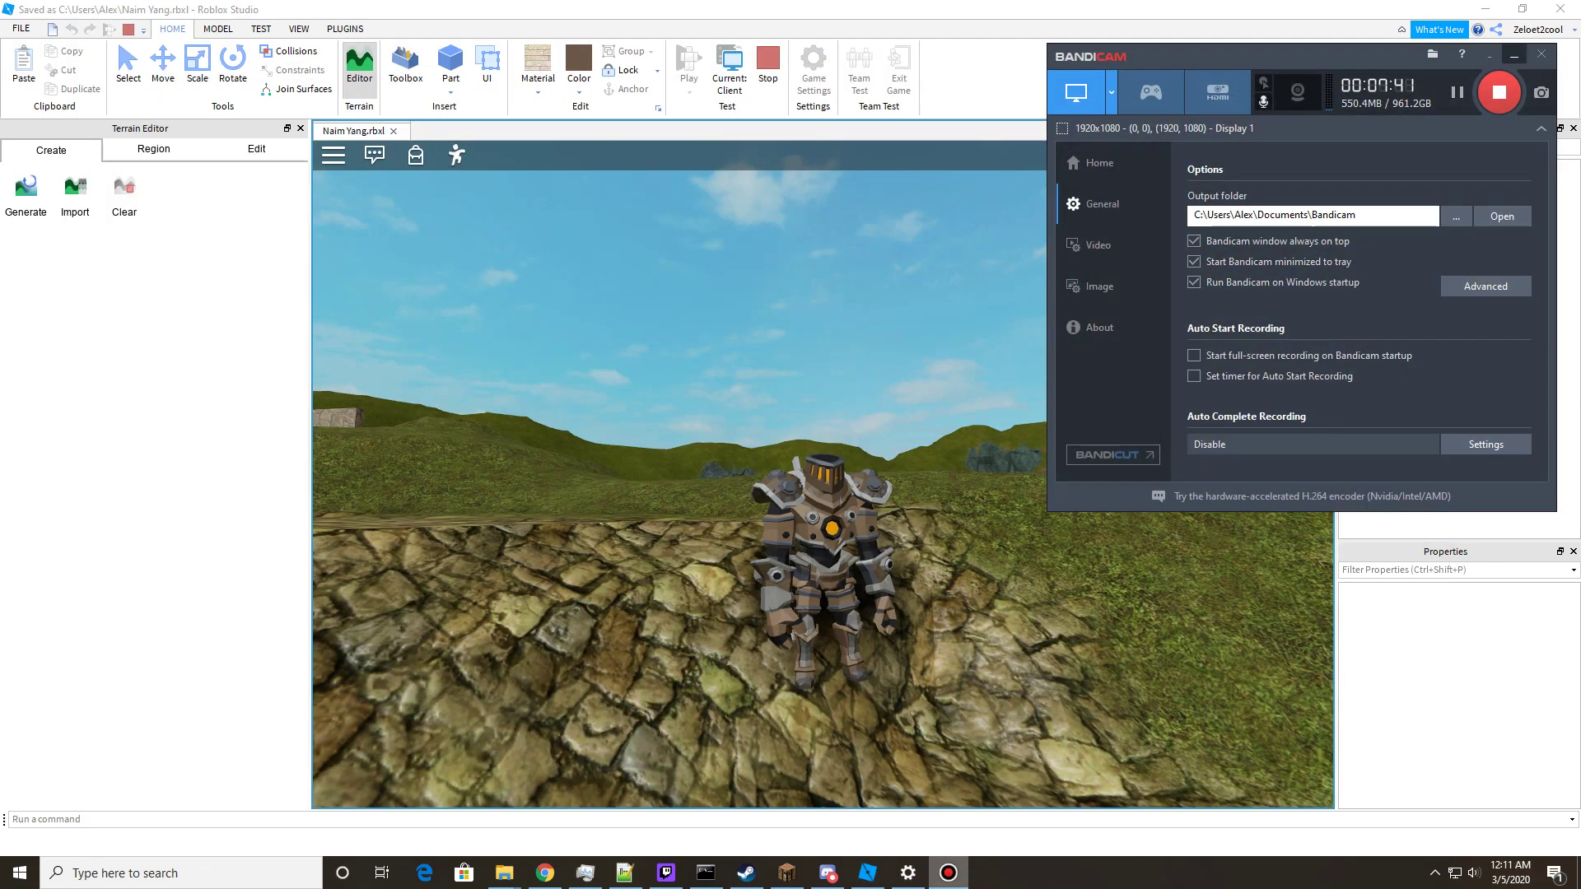
{"action": "left_click", "coordinate": [1513, 55]}
Walk the test character up the stone path and ramp into the house, and examine the room's plank walls and window opening.
{"action": "right_click_drag", "start_coordinate": [977, 463], "coordinate": [977, 463]}
{"action": "key", "text": "w"}
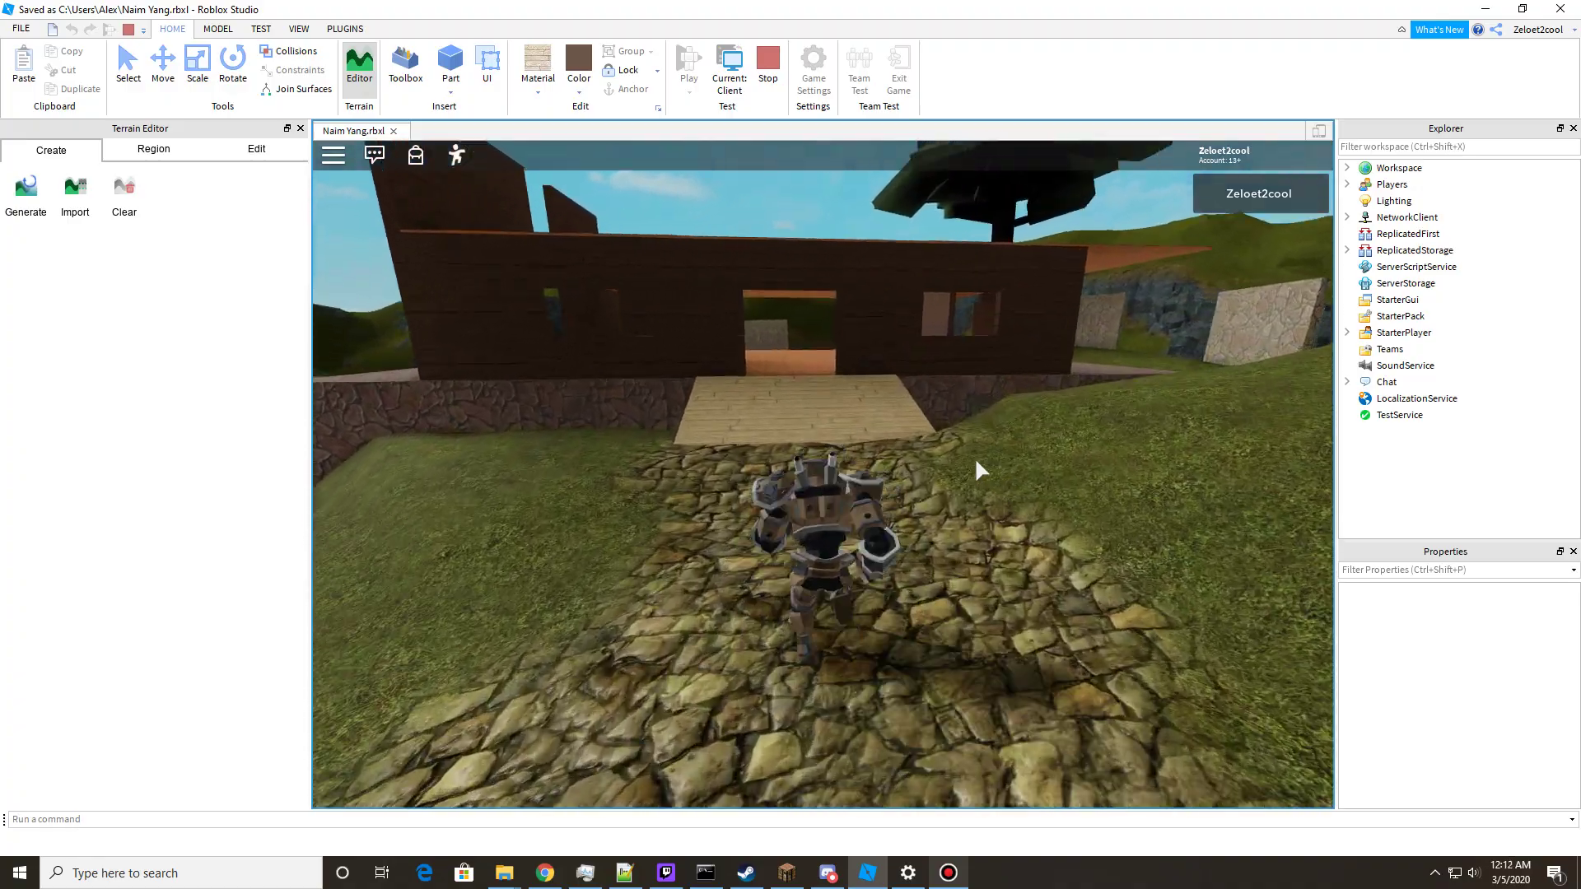
{"action": "right_click_drag", "start_coordinate": [976, 461], "coordinate": [976, 470]}
{"action": "key", "text": "d"}
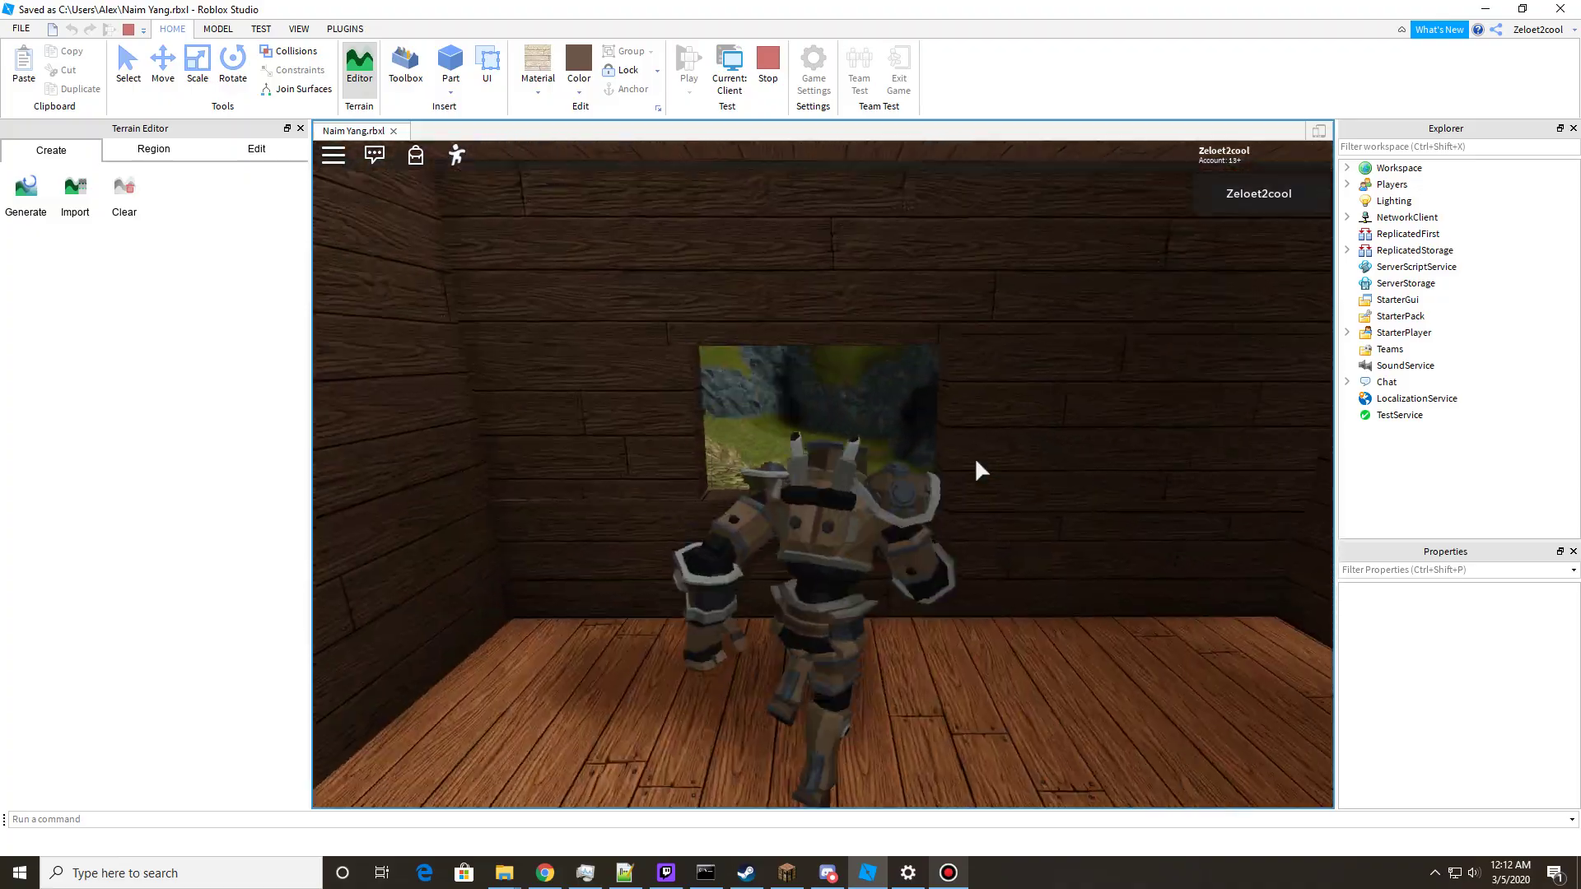
{"action": "scroll", "coordinate": [976, 470], "scroll_direction": "up", "scroll_amount": 5}
{"action": "scroll", "coordinate": [824, 473], "scroll_direction": "down", "scroll_amount": 3}
{"action": "right_click_drag", "start_coordinate": [823, 473], "coordinate": [822, 471]}
{"action": "key", "text": "w"}
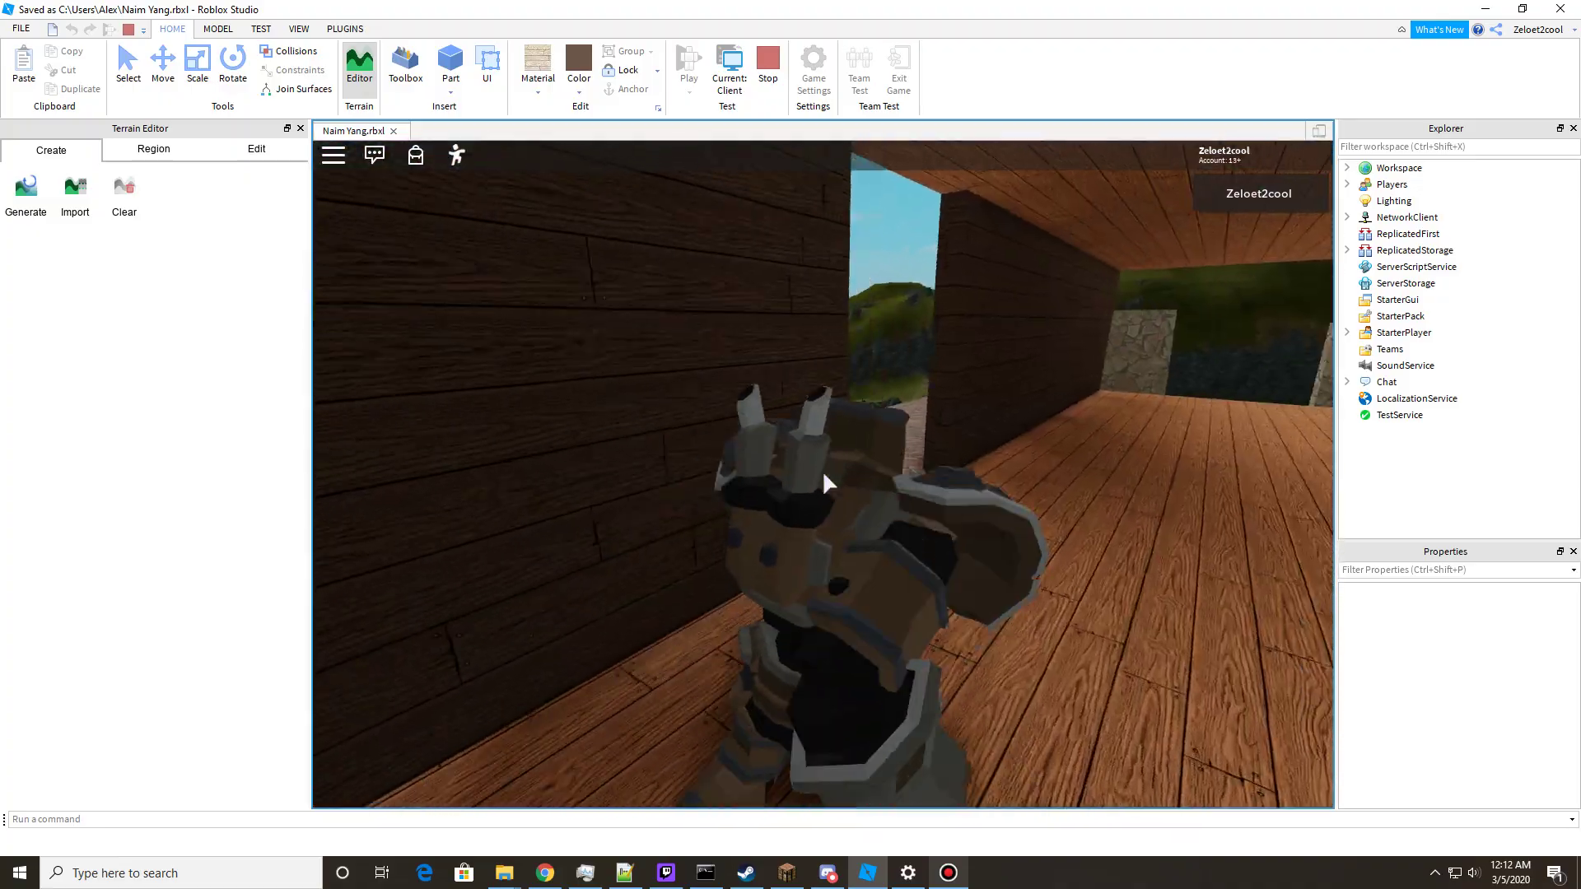
Walk through the main room in the playtest, and examine the dark plank walls, the ceiling and the open side.
{"action": "scroll", "coordinate": [824, 472], "scroll_direction": "down", "scroll_amount": 6}
{"action": "key", "text": "space"}
{"action": "scroll", "coordinate": [822, 471], "scroll_direction": "up", "scroll_amount": 10}
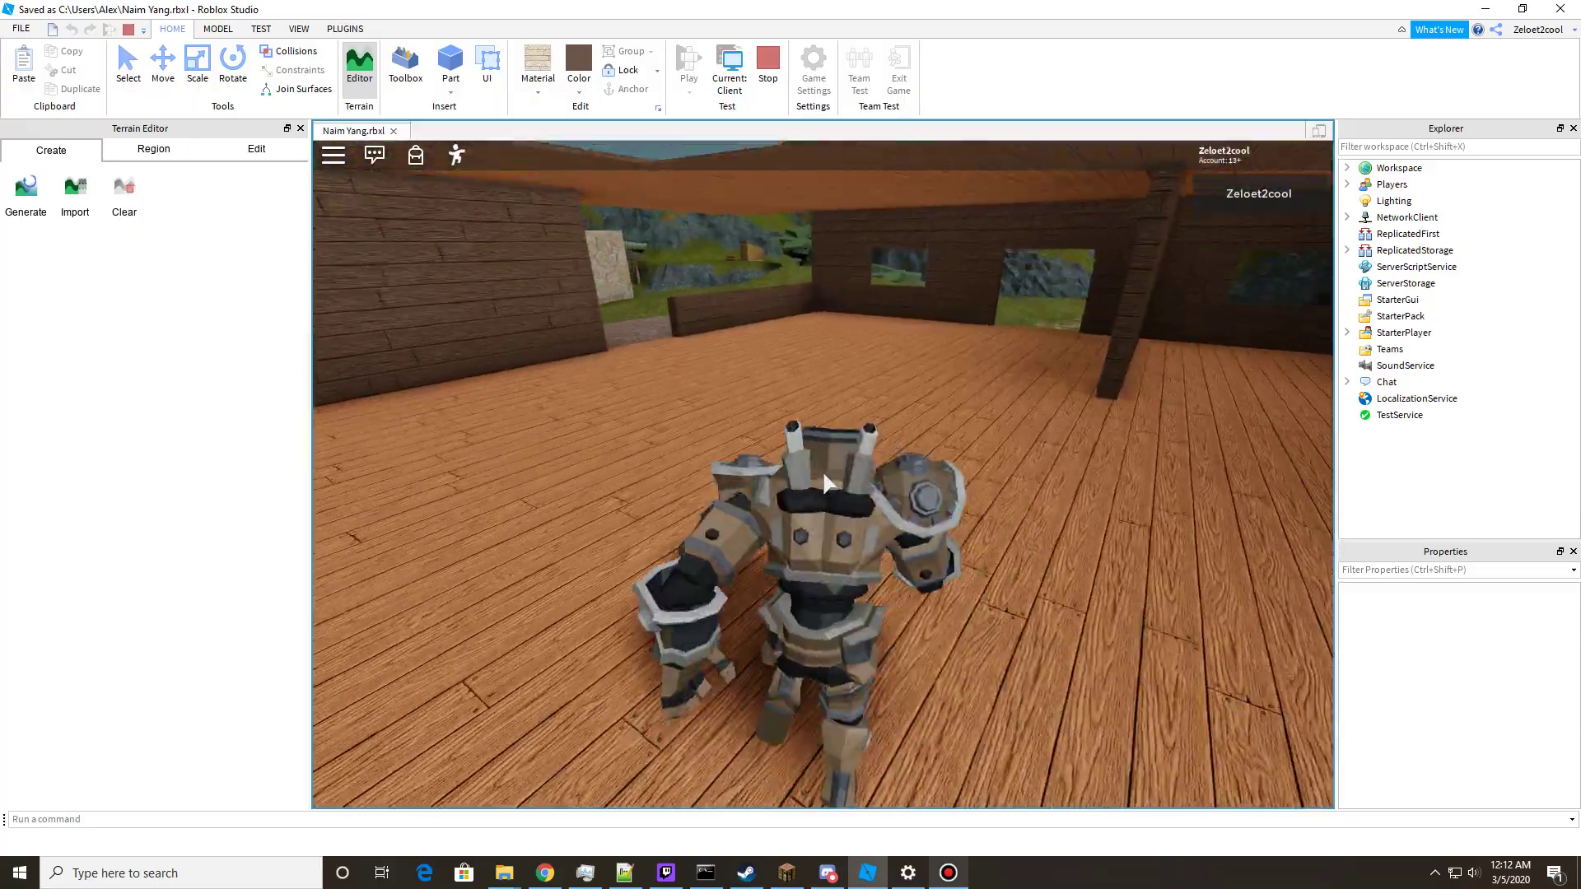
{"action": "scroll", "coordinate": [822, 472], "scroll_direction": "up", "scroll_amount": 4}
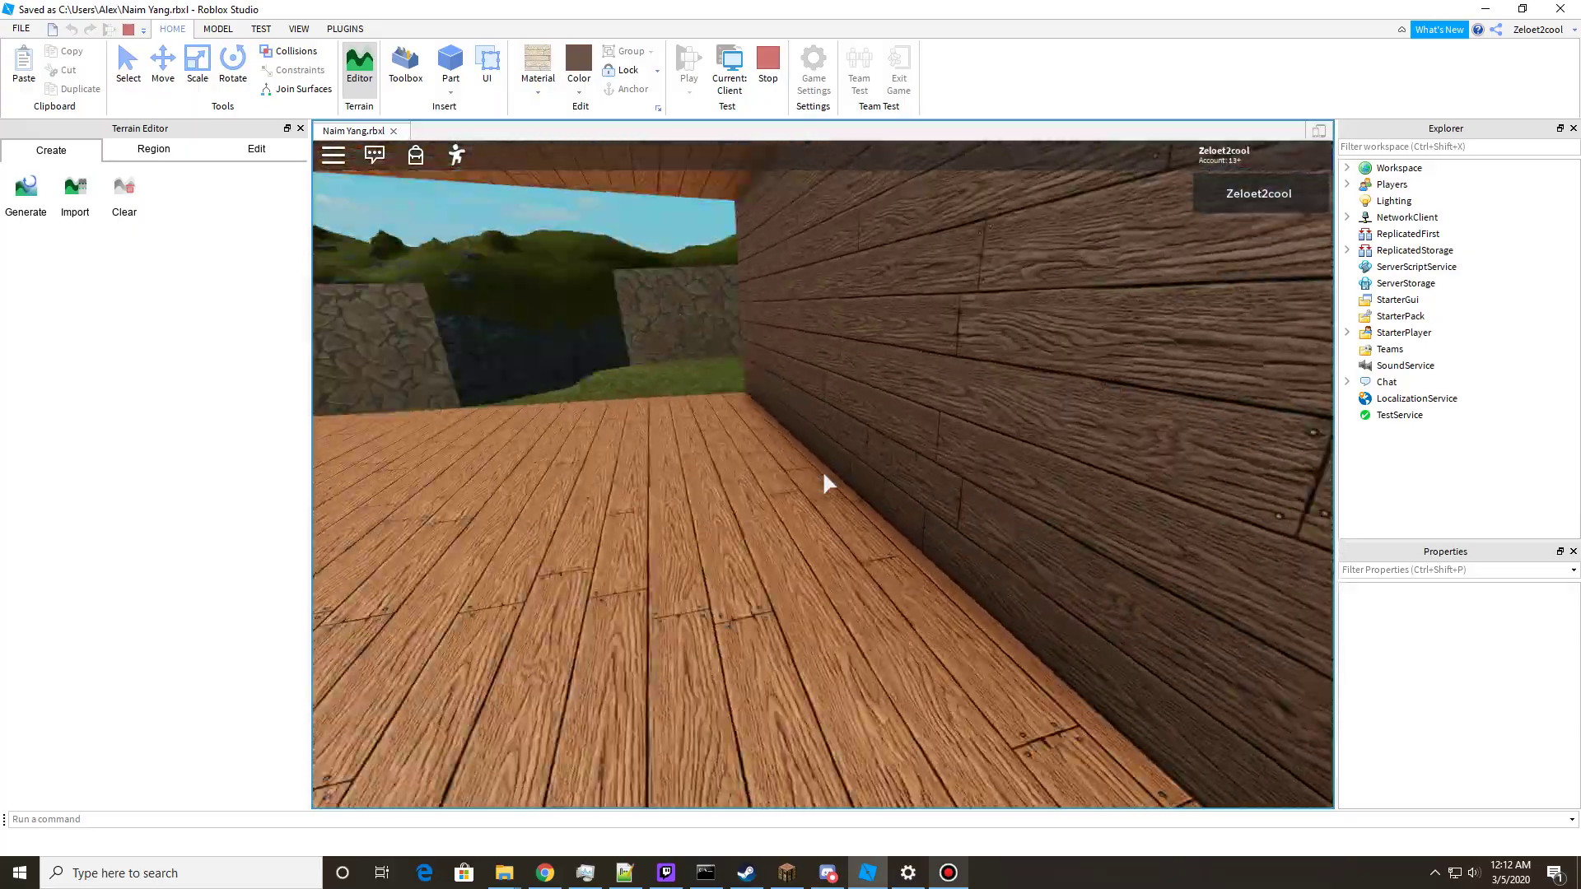
{"action": "key", "text": "w"}
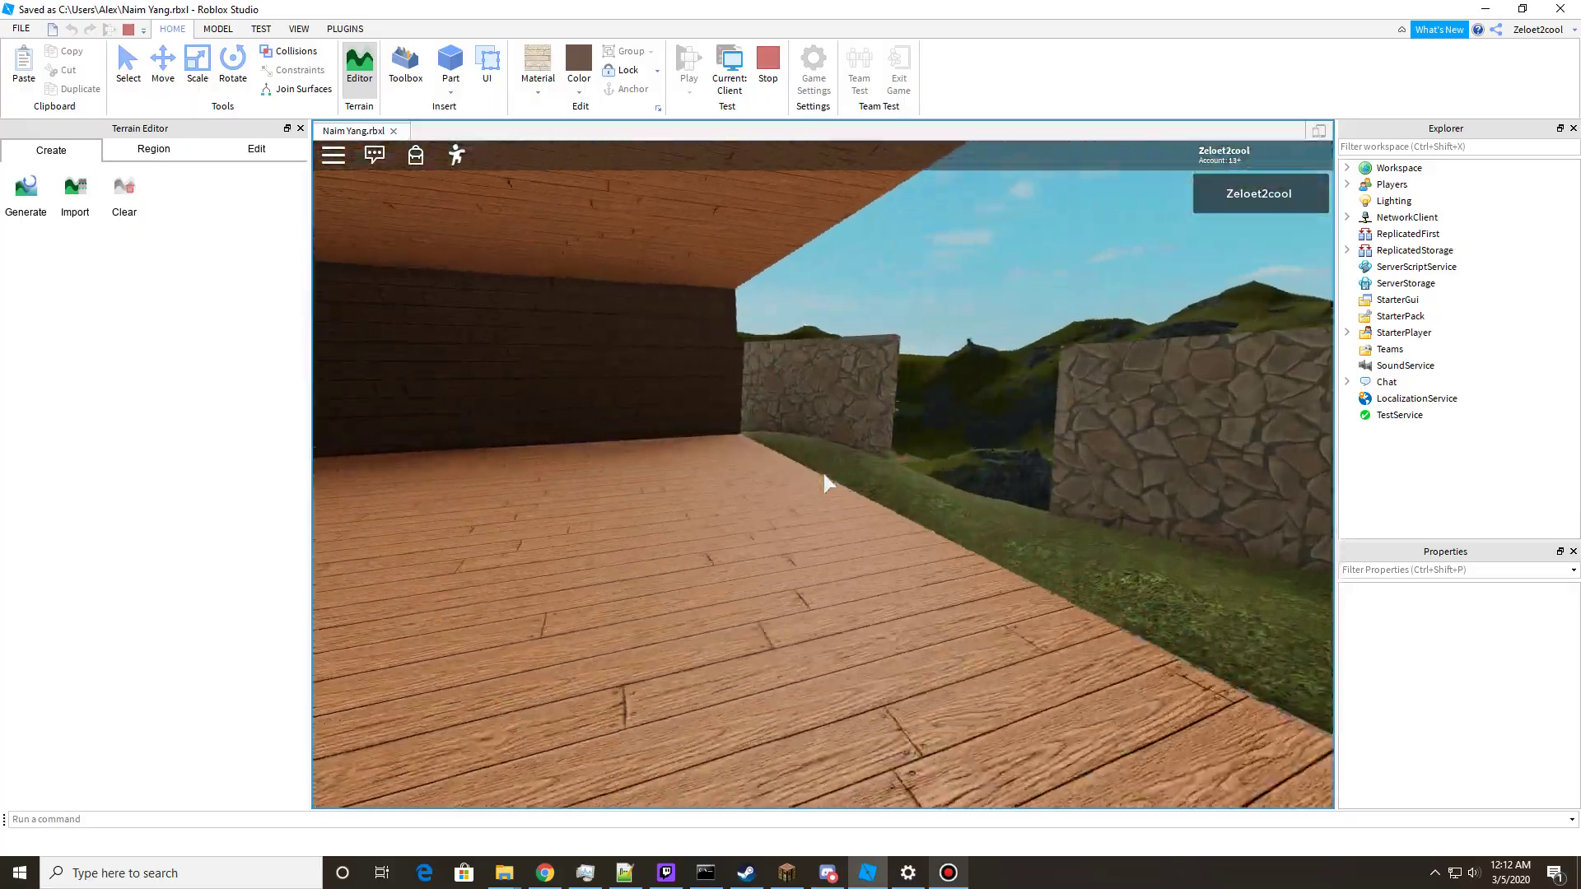
{"action": "key", "text": "w"}
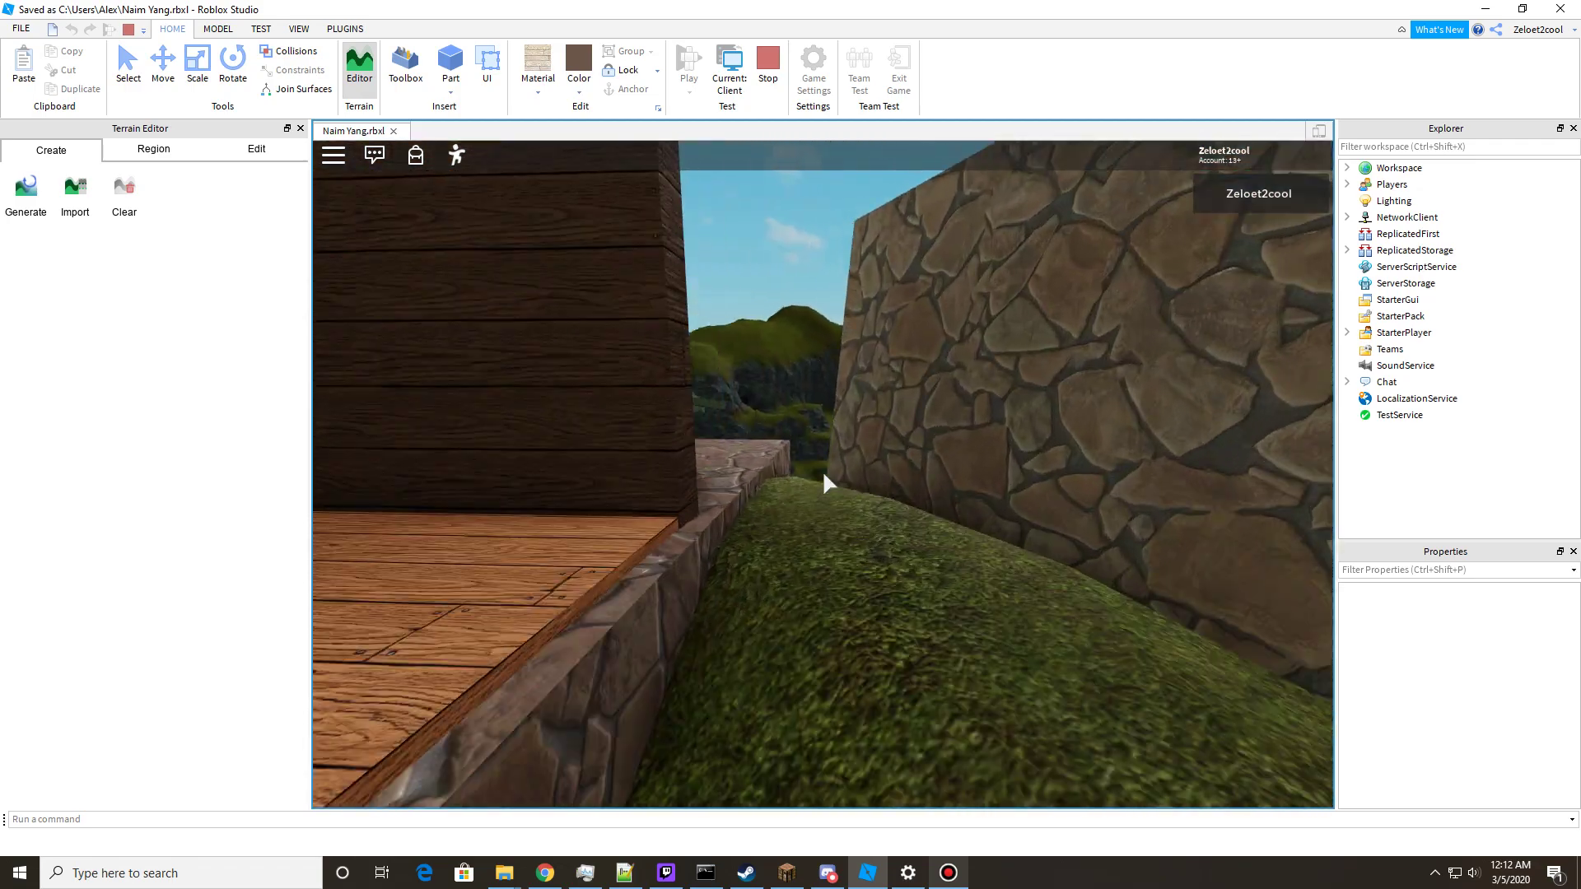
Take the character onto the stone terrace beside the house, and examine the valley view and the gap beside the stone wall.
{"action": "key", "text": "space"}
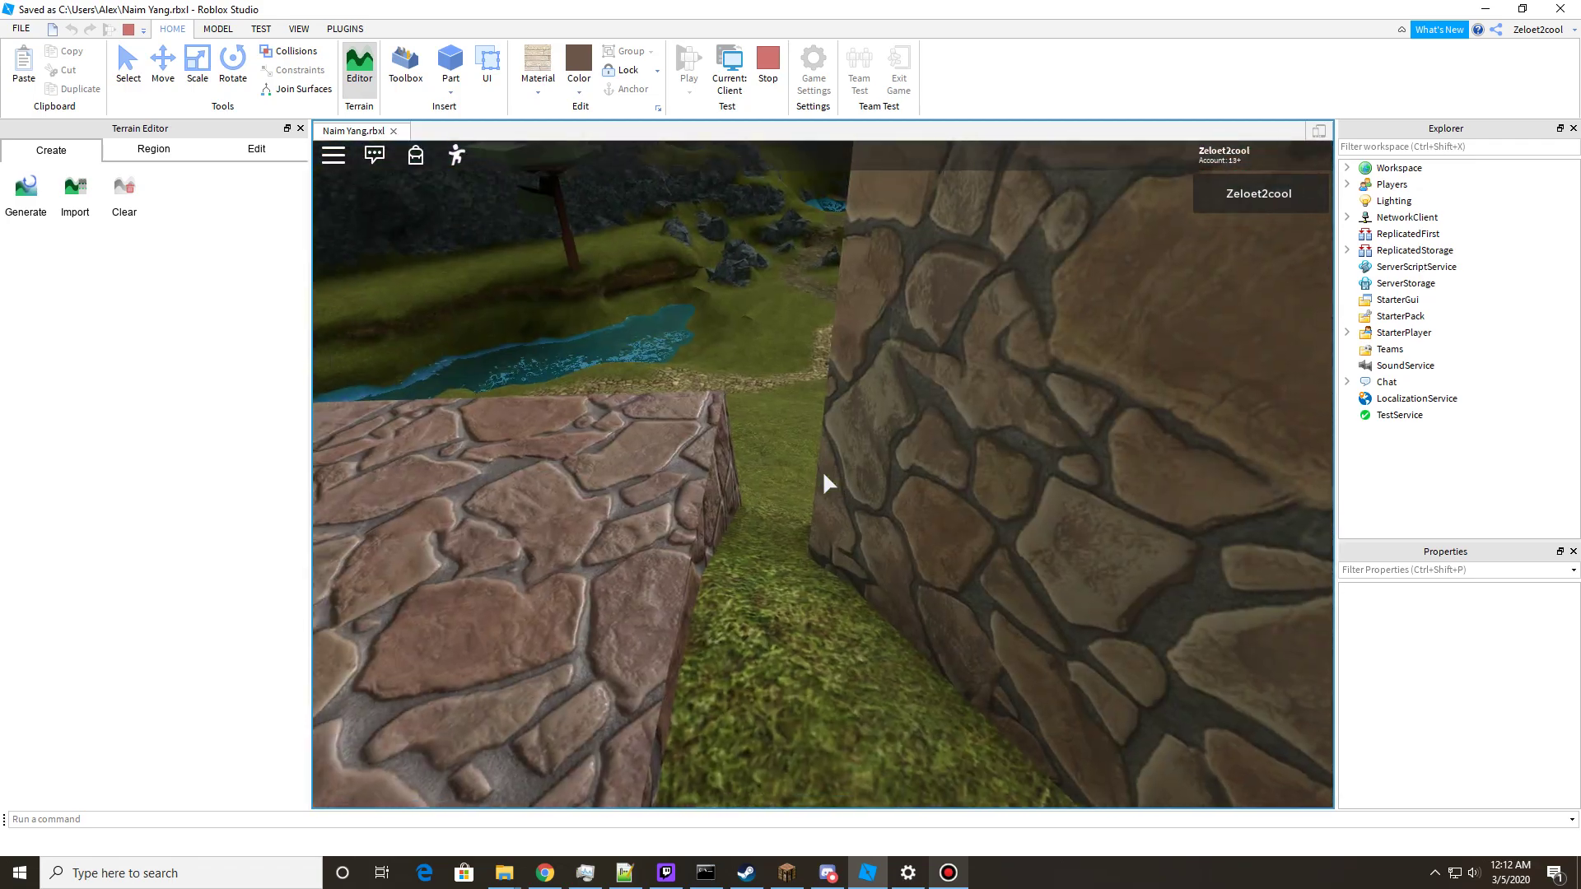
{"action": "scroll", "coordinate": [822, 472], "scroll_direction": "down", "scroll_amount": 1}
{"action": "scroll", "coordinate": [822, 471], "scroll_direction": "down", "scroll_amount": 2}
{"action": "scroll", "coordinate": [822, 471], "scroll_direction": "up", "scroll_amount": 3}
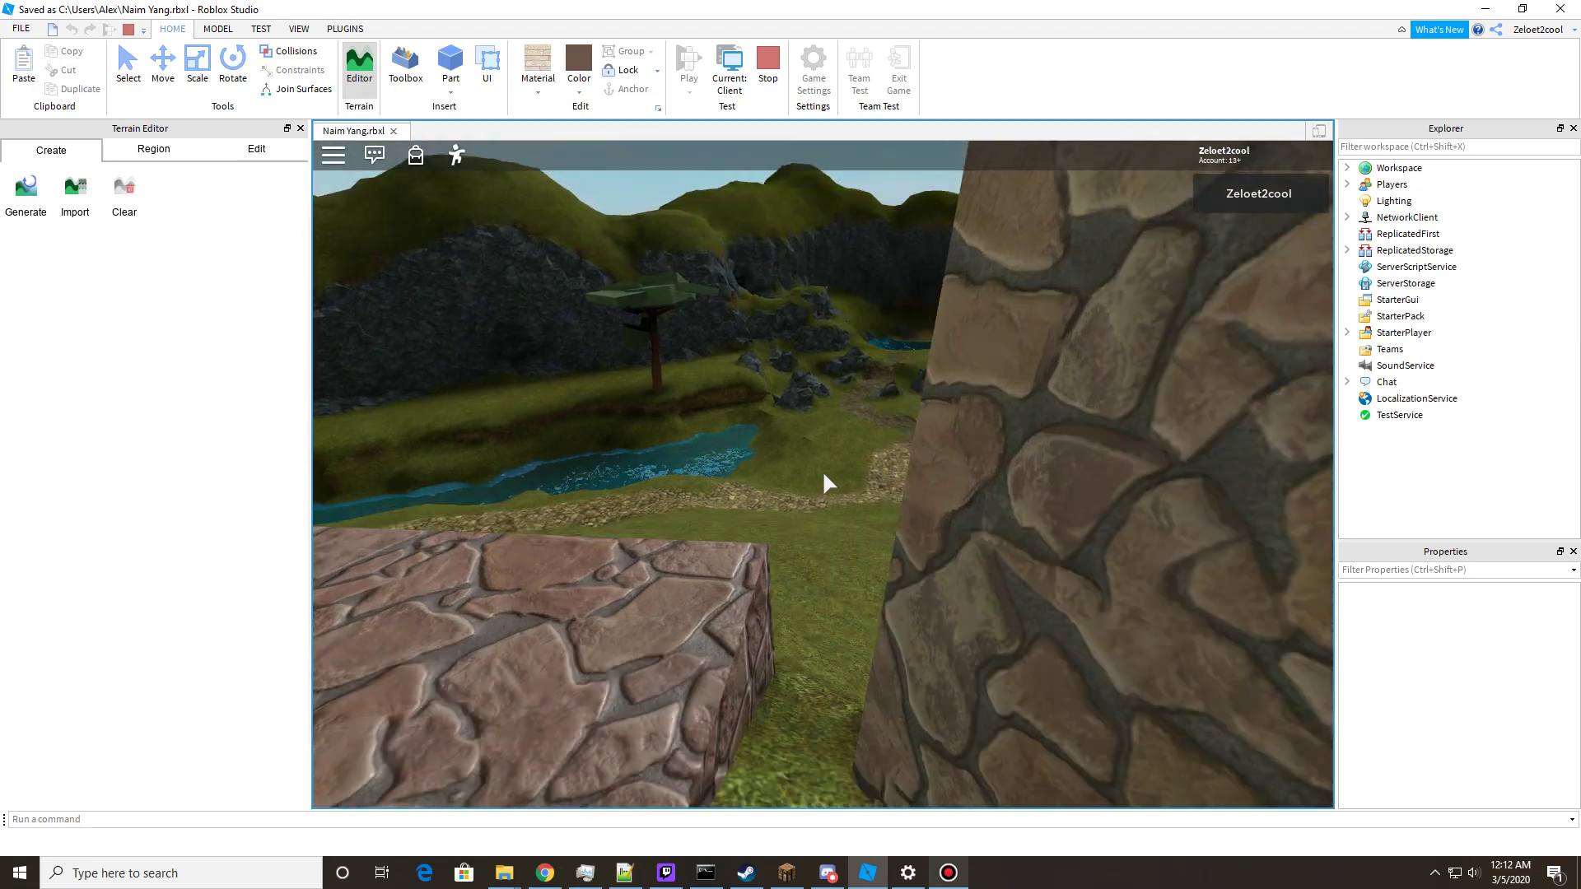
{"action": "key", "text": "w"}
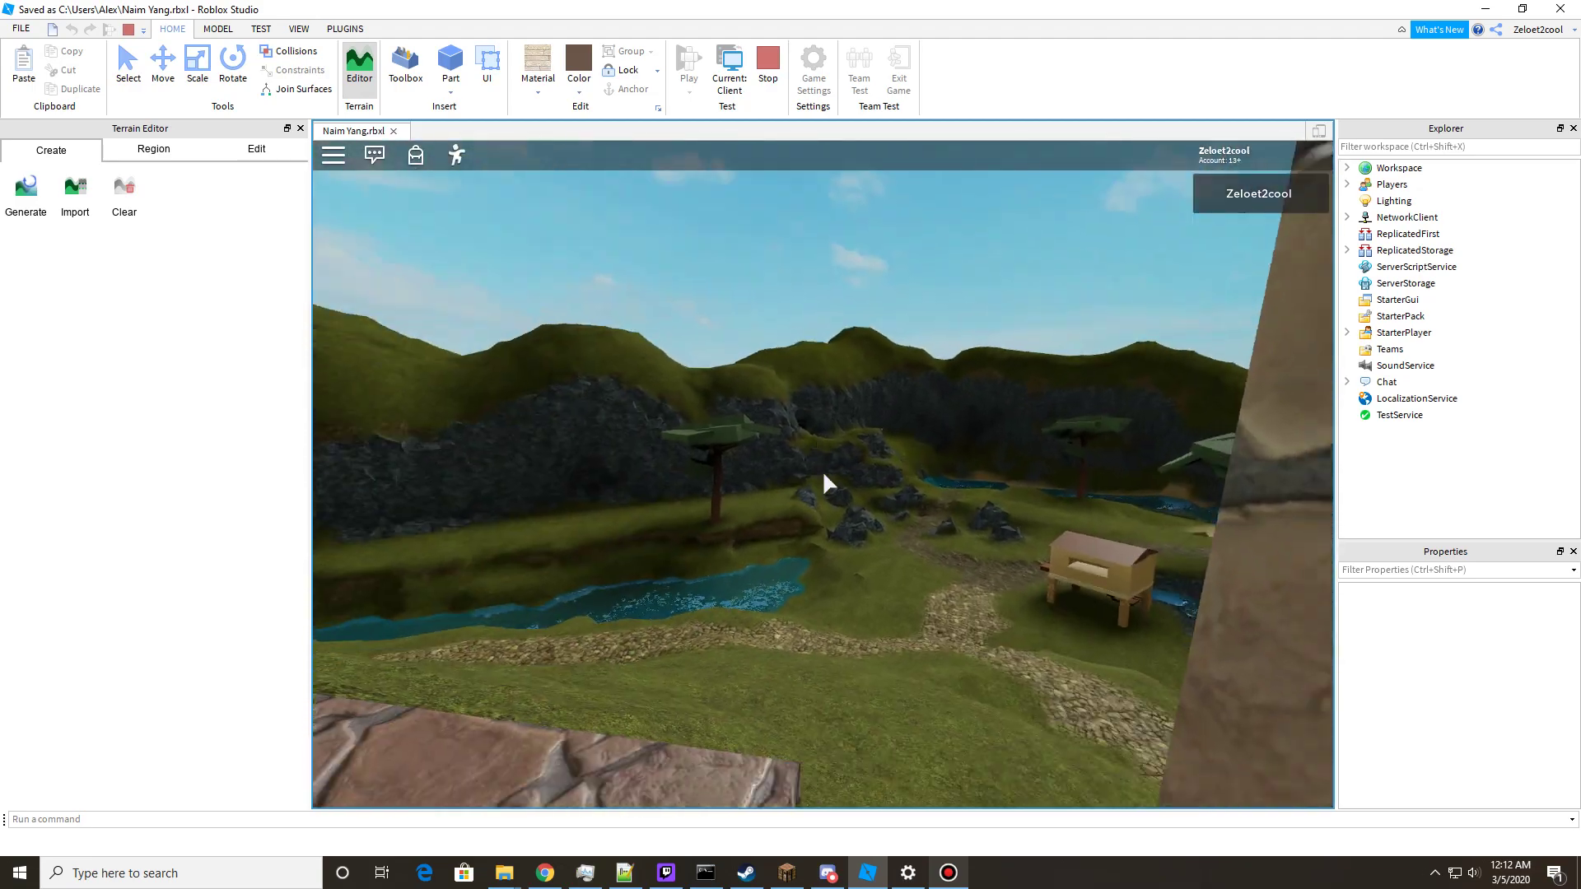
{"action": "scroll", "coordinate": [821, 471], "scroll_direction": "down", "scroll_amount": 3}
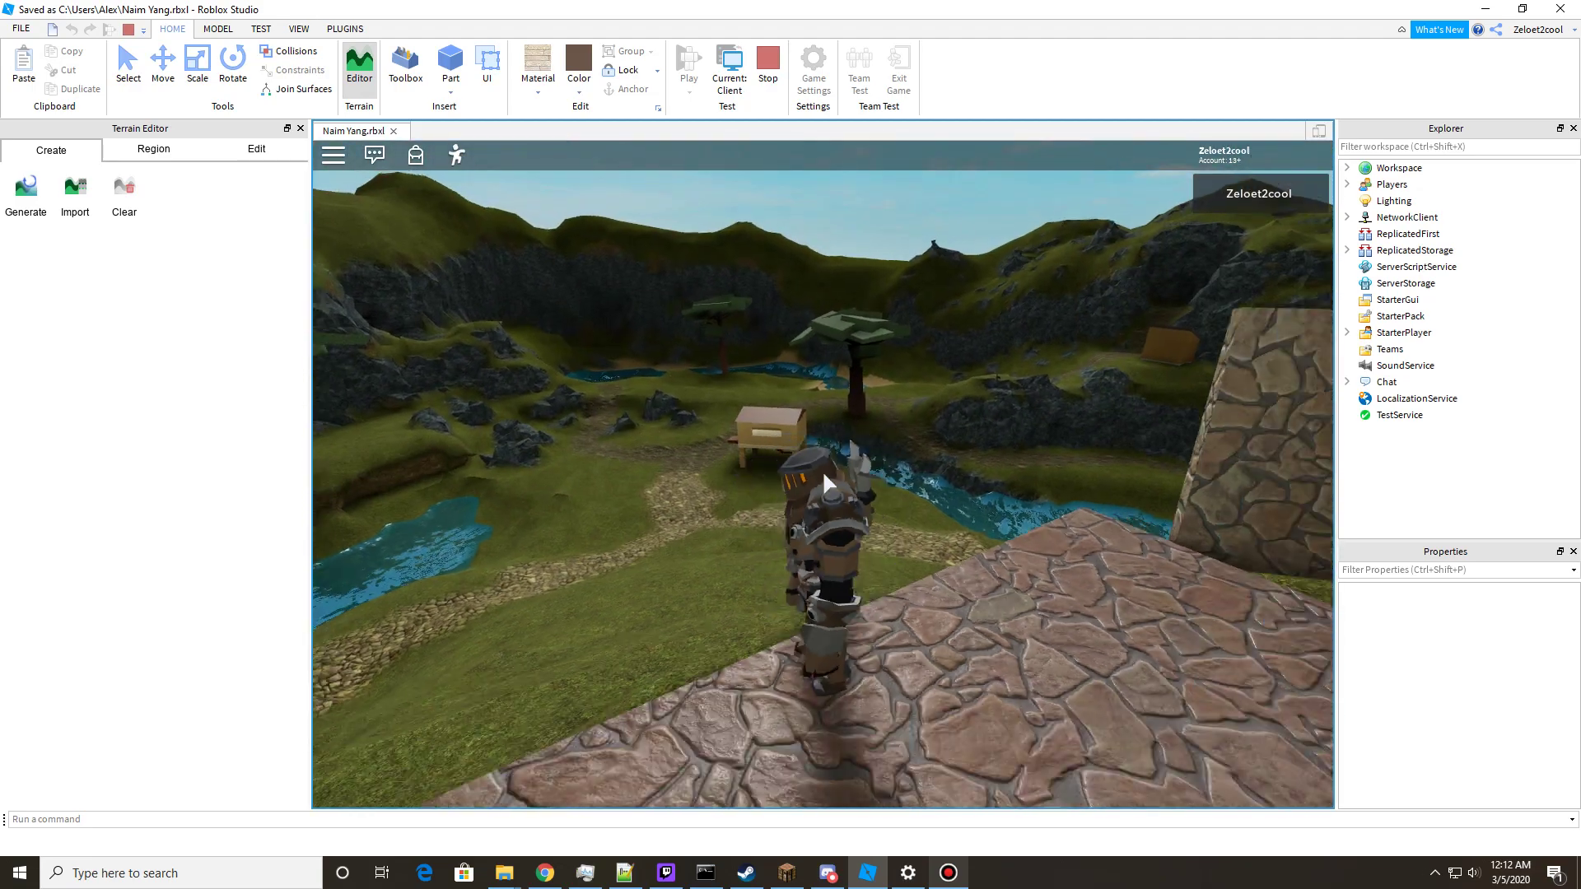
{"action": "key", "text": "d"}
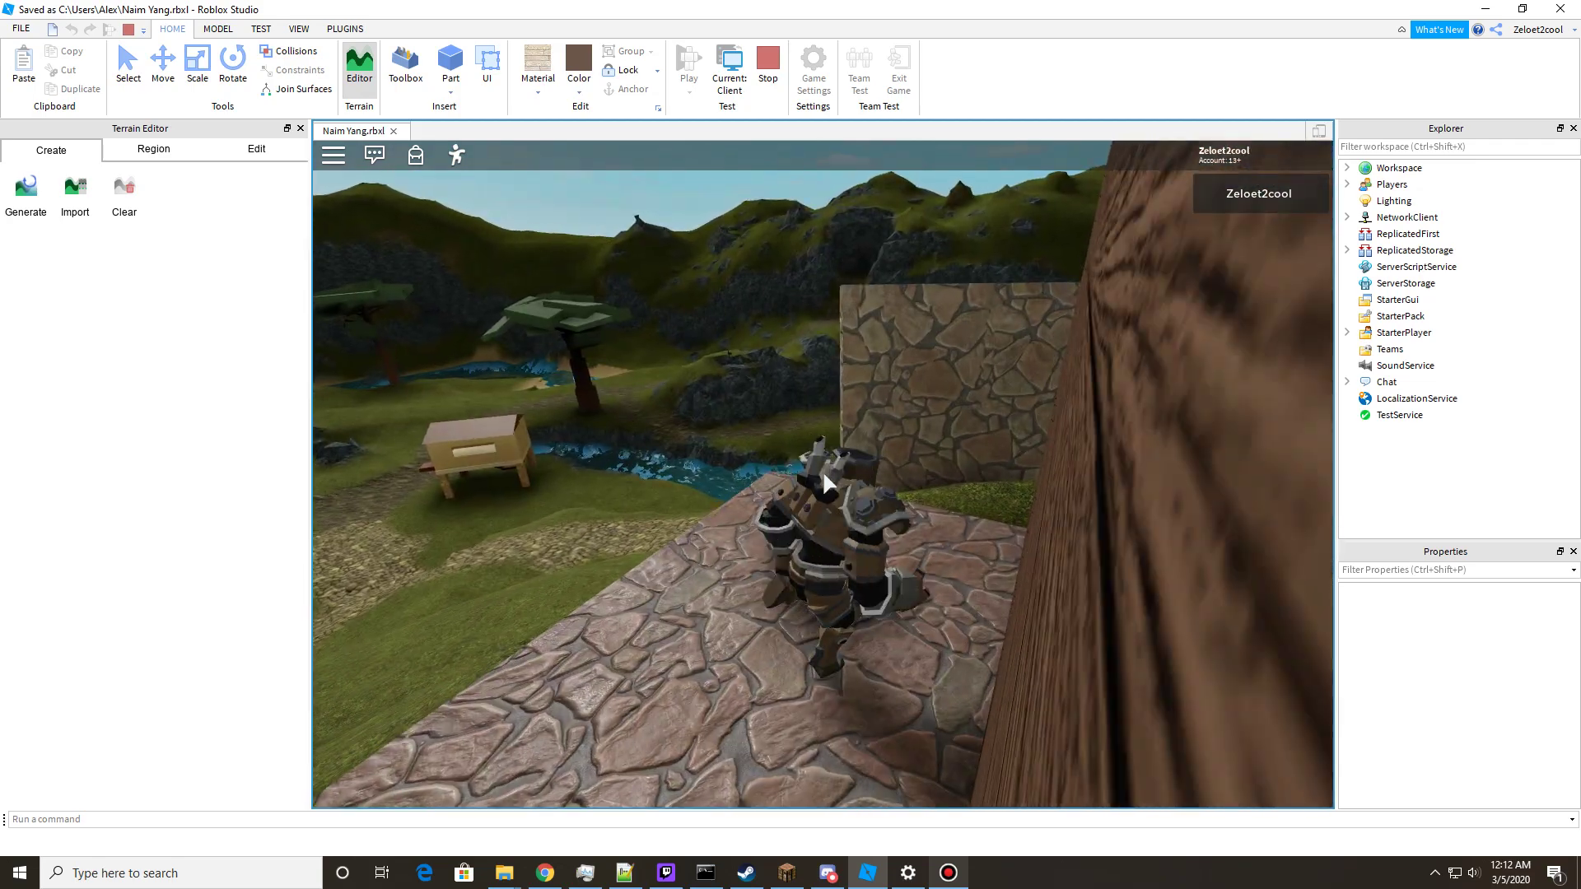
{"action": "key", "text": "w"}
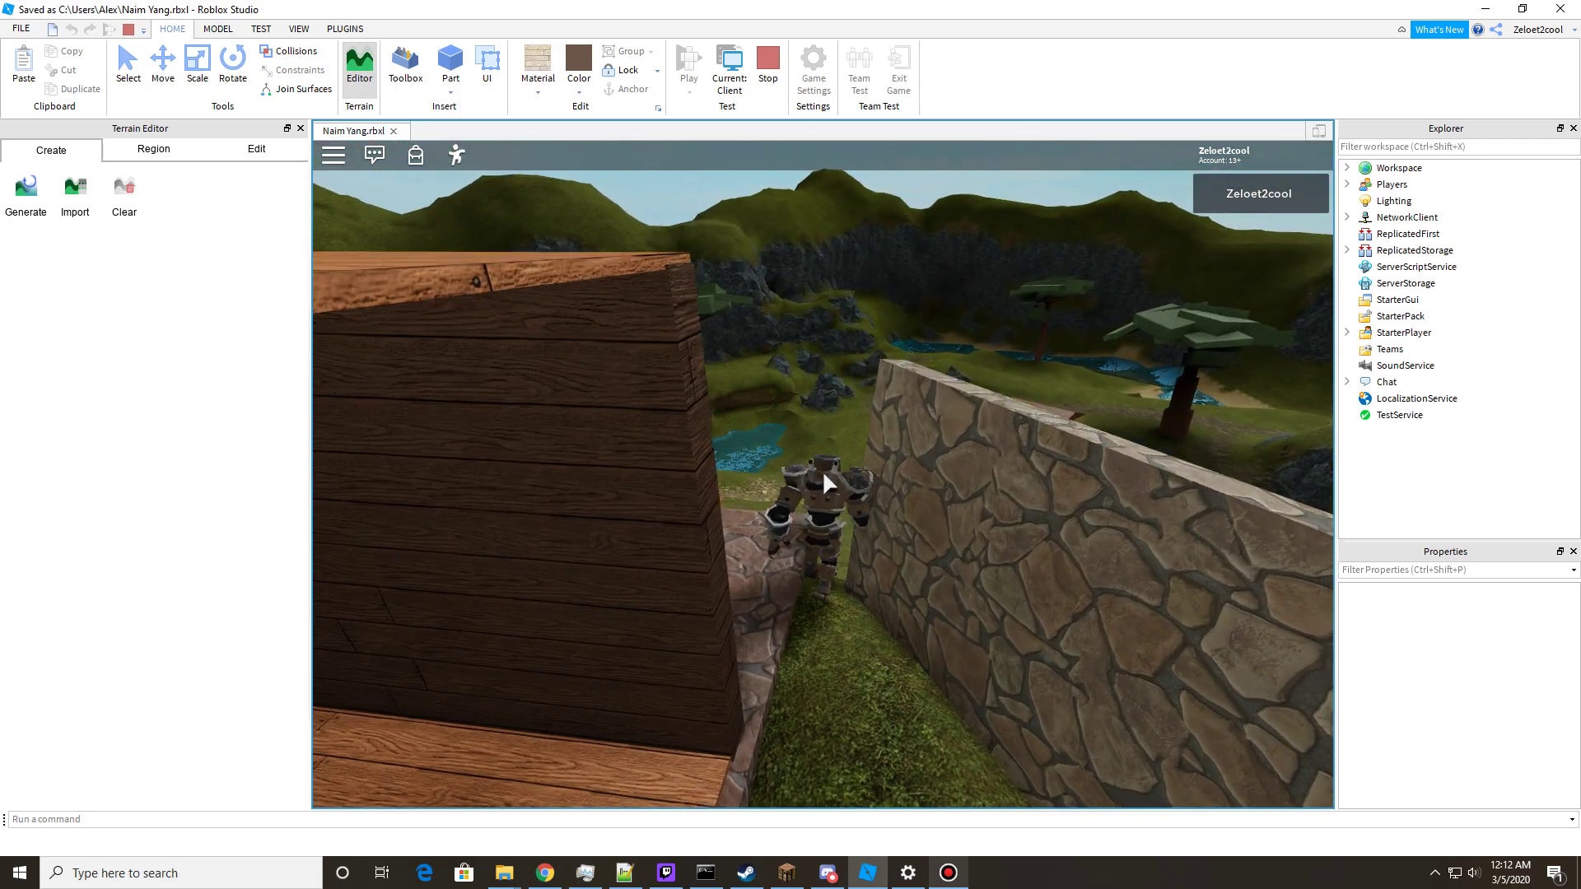
Walk the character back through the house past the low wall and out onto the grass, examining the ground floor.
{"action": "right_click_drag", "start_coordinate": [822, 471], "coordinate": [824, 476]}
{"action": "key", "text": "w"}
{"action": "key", "text": "space"}
{"action": "key", "text": "w"}
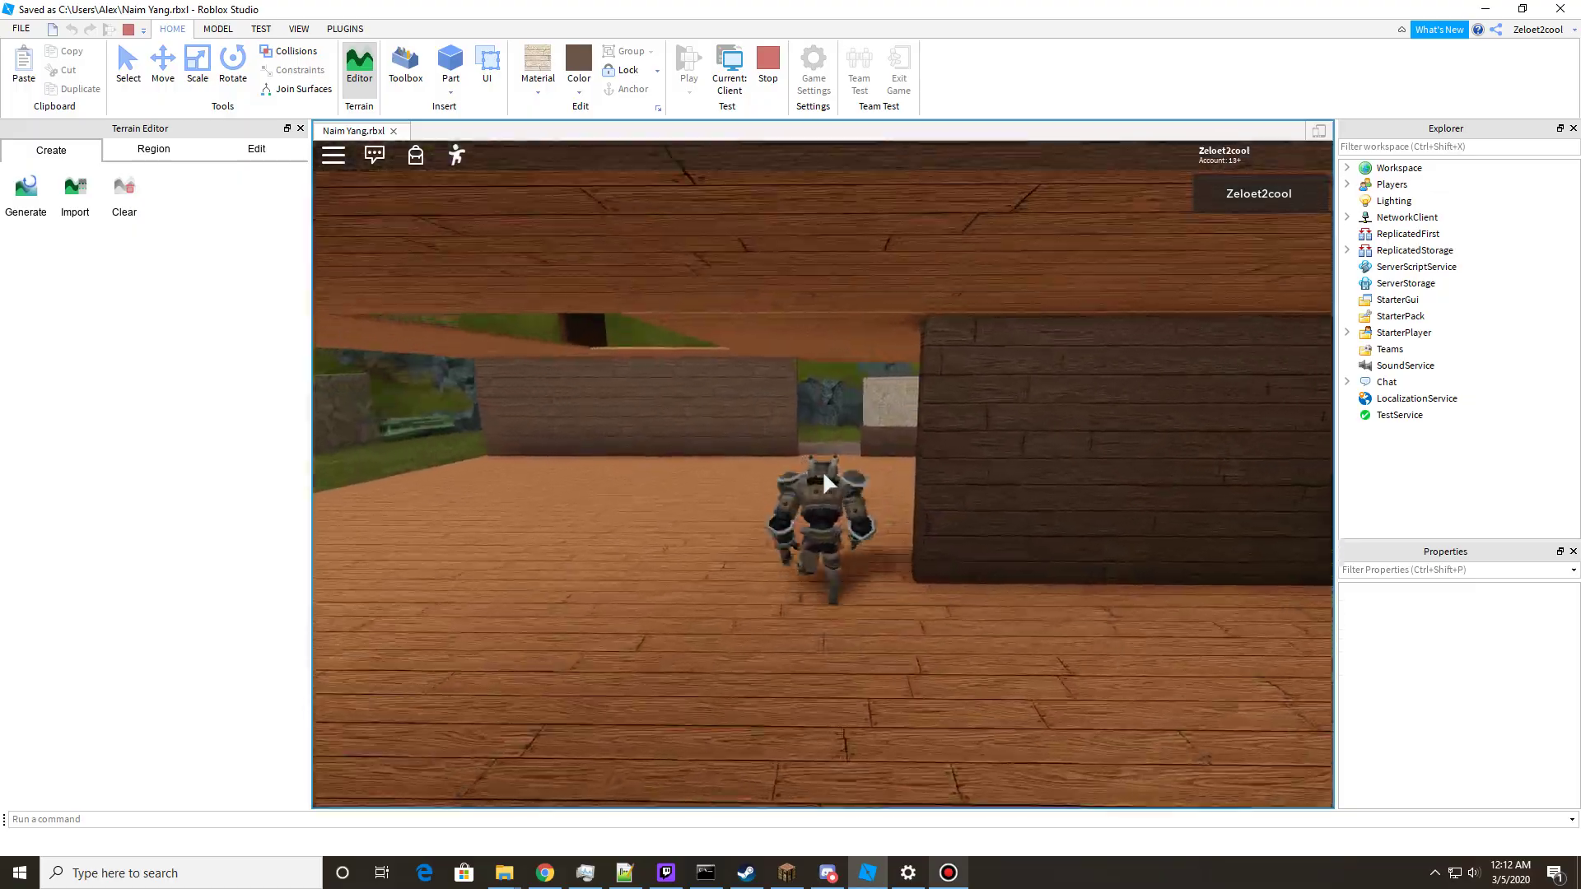
{"action": "key", "text": "w"}
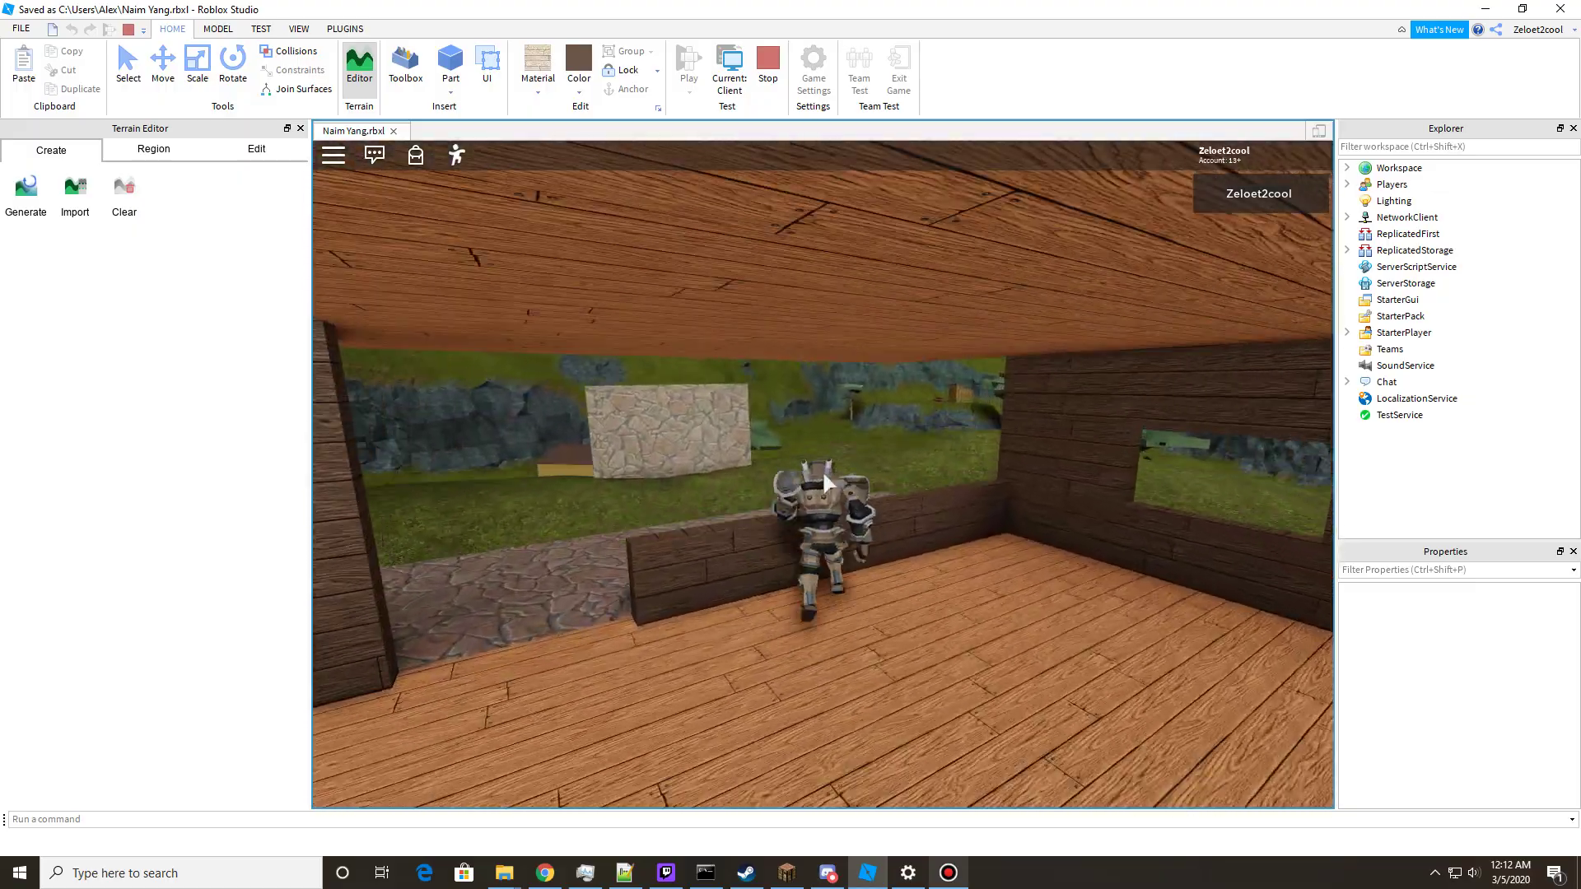
{"action": "key", "text": "w"}
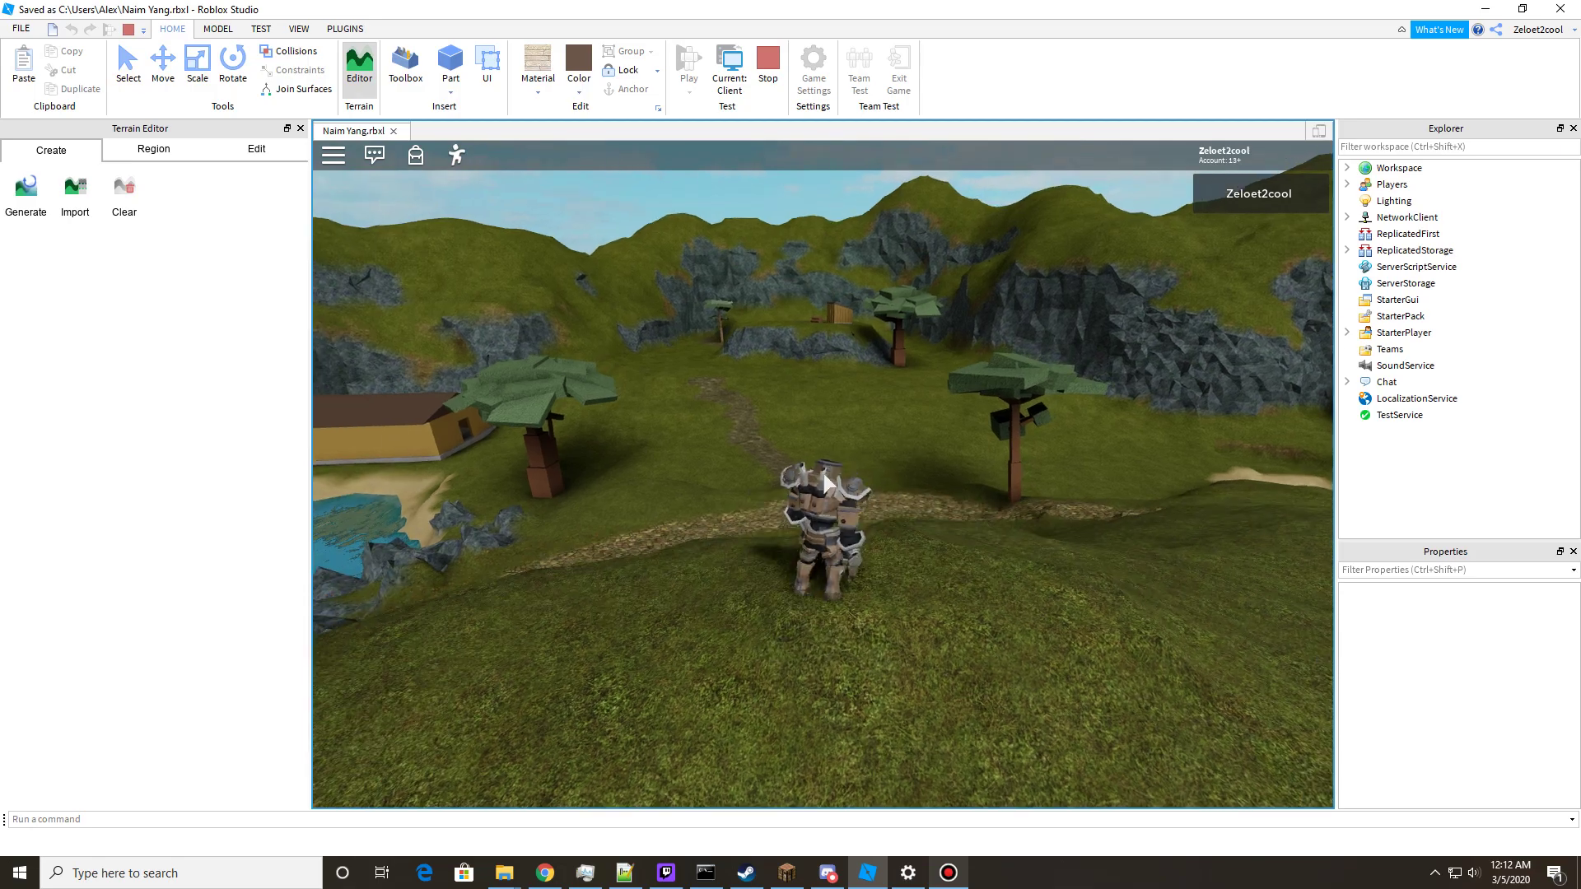
Return from the grass over the stone terrace into the house, and examine its exterior, upper floor slab and interior walls.
{"action": "right_click_drag", "start_coordinate": [824, 472], "coordinate": [824, 472]}
{"action": "key", "text": "w"}
{"action": "key", "text": "space"}
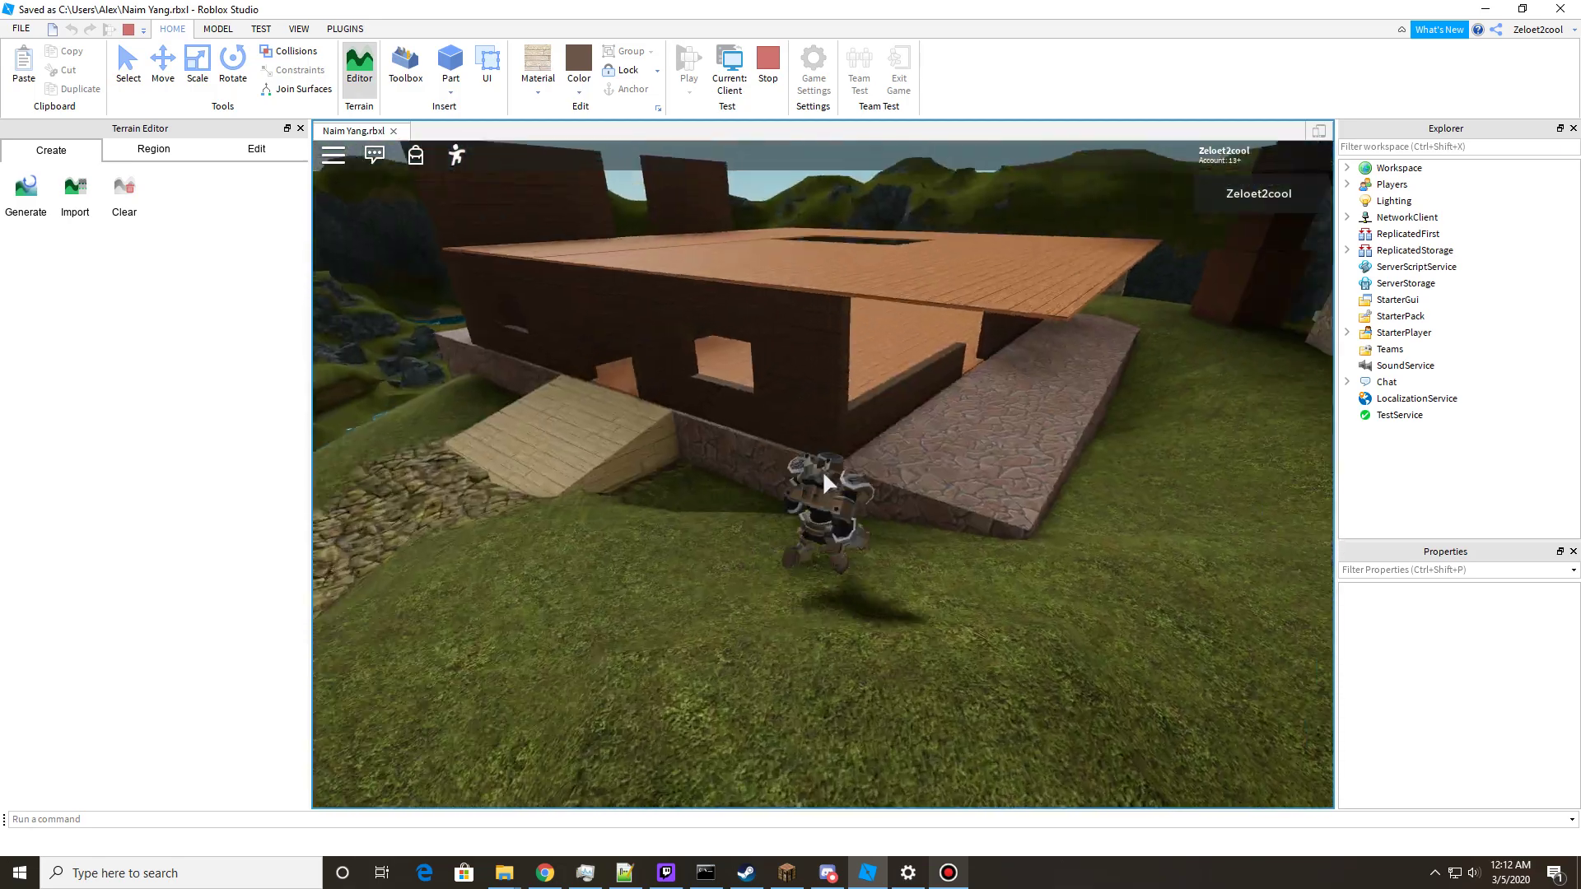
{"action": "key", "text": "w"}
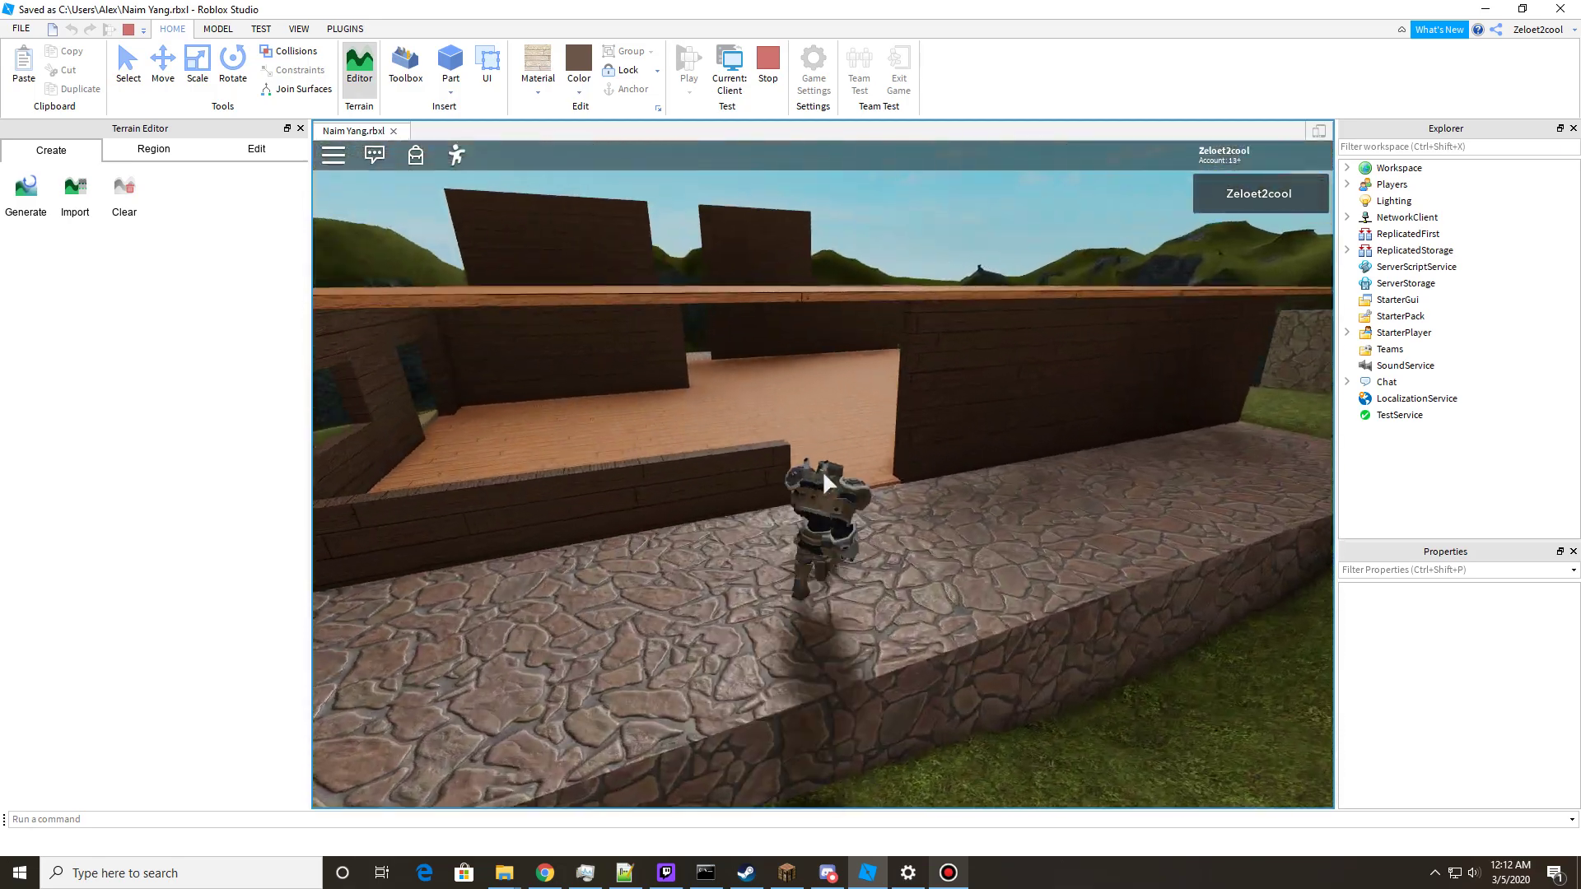
{"action": "key", "text": "w"}
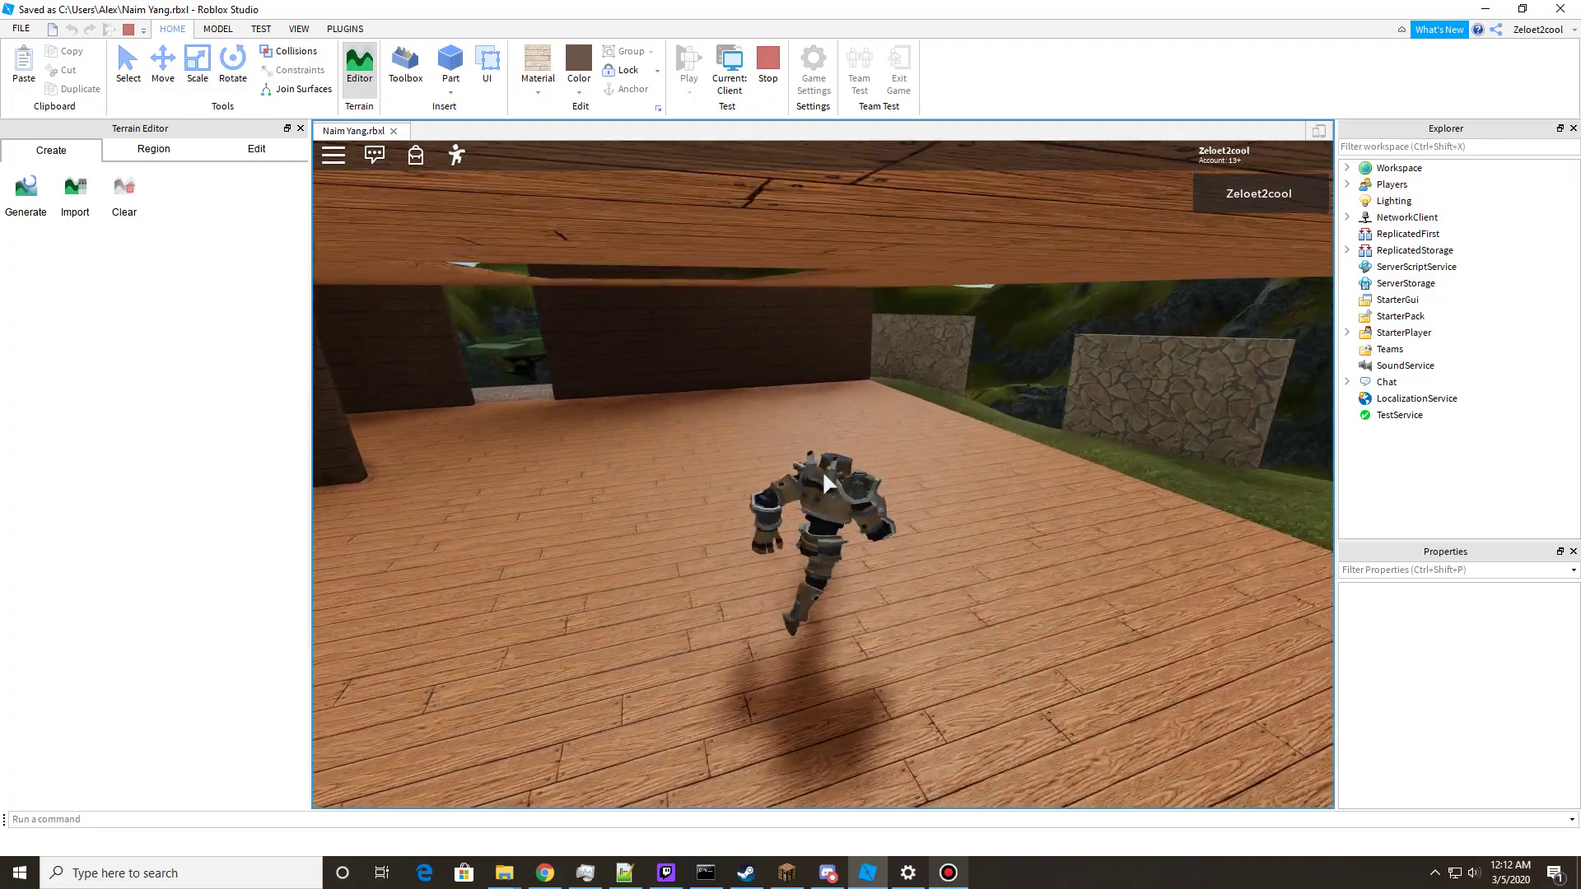
{"action": "key", "text": "w"}
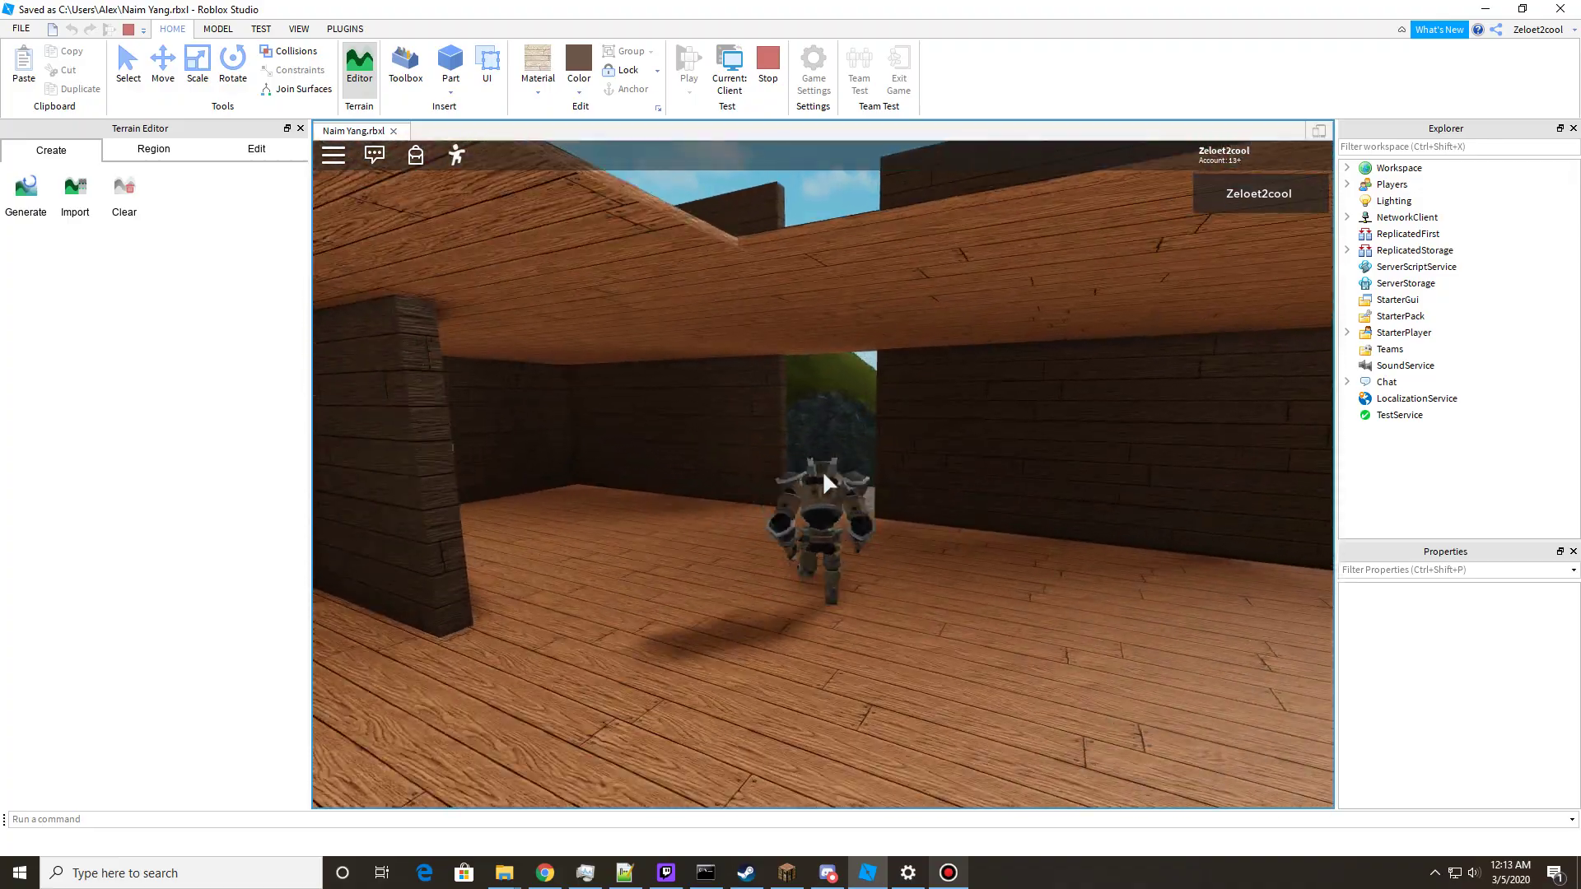
Walk out through the doorway and around the terrace, and examine the stone walls and the huts beside the river.
{"action": "key", "text": "w"}
{"action": "scroll", "coordinate": [822, 470], "scroll_direction": "up", "scroll_amount": 3}
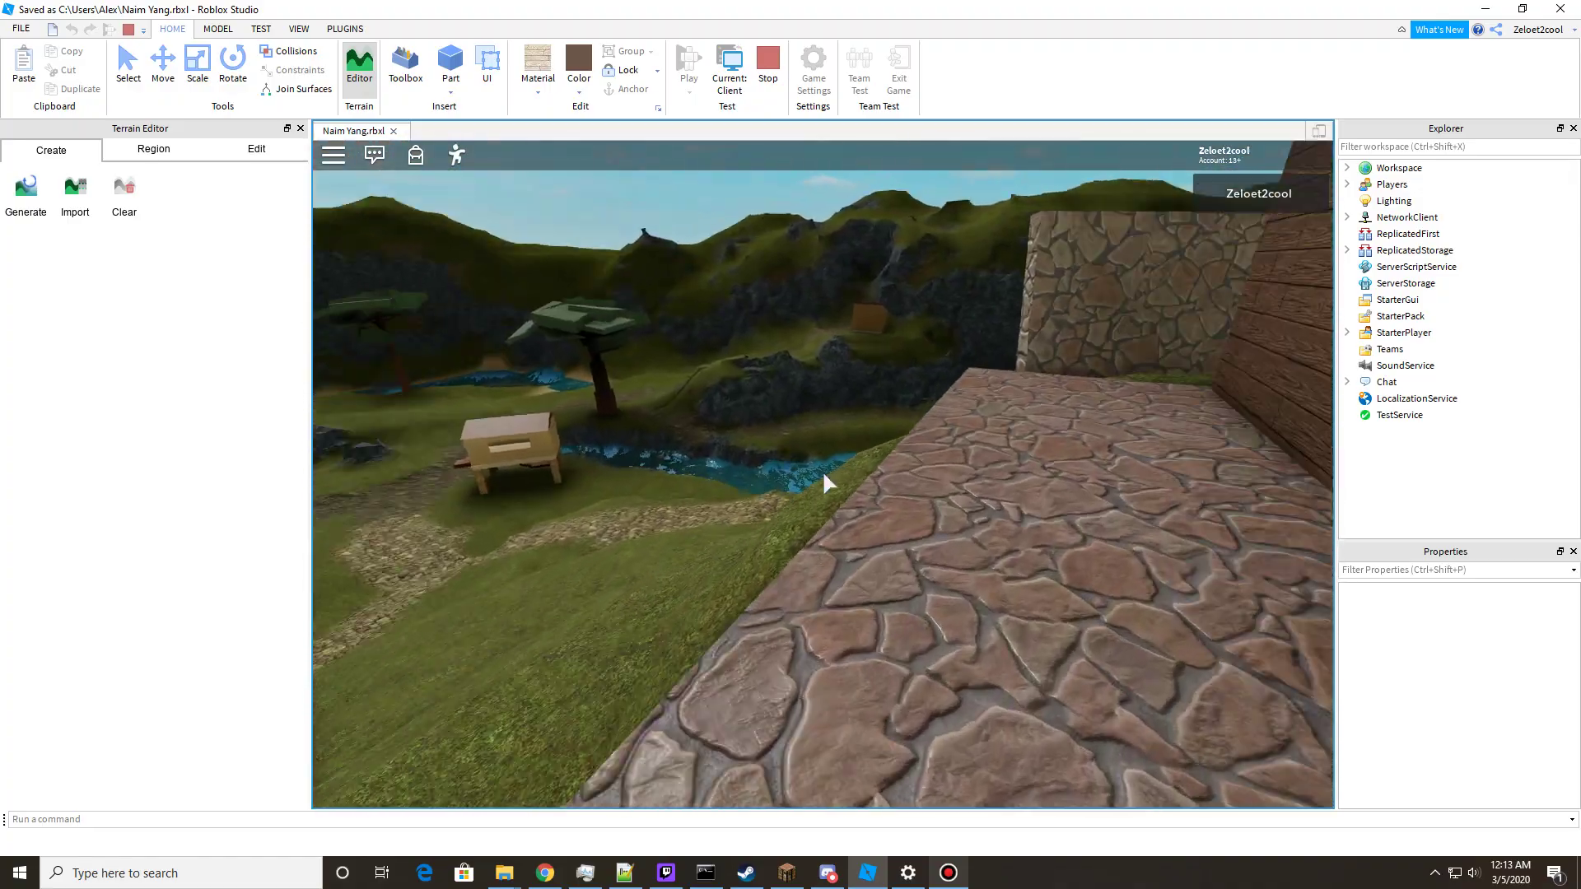
{"action": "key", "text": "w"}
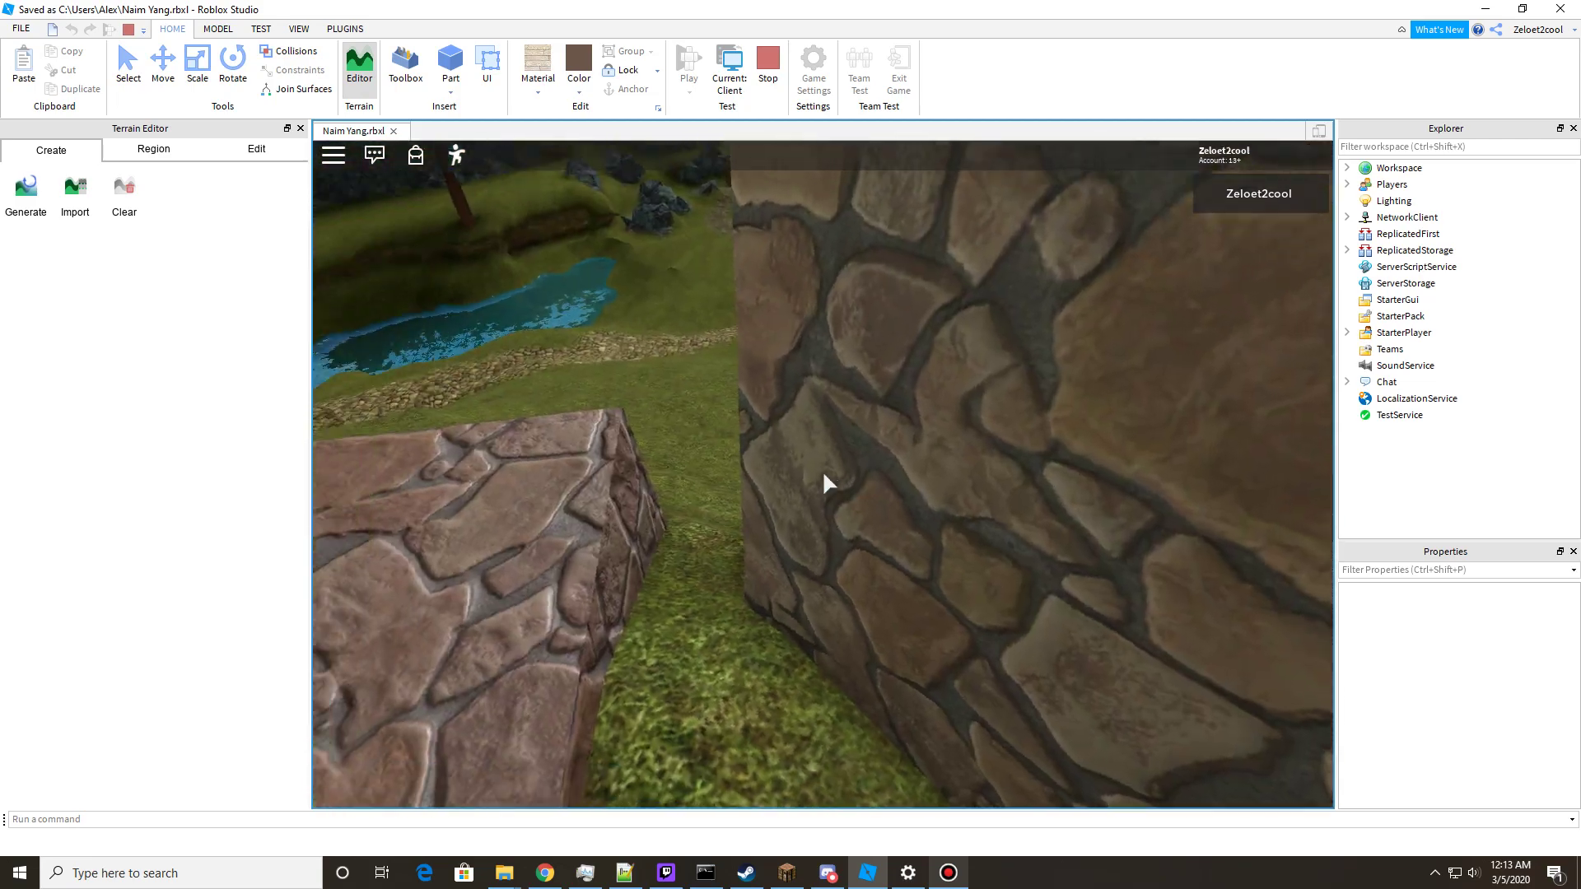
{"action": "key", "text": "w"}
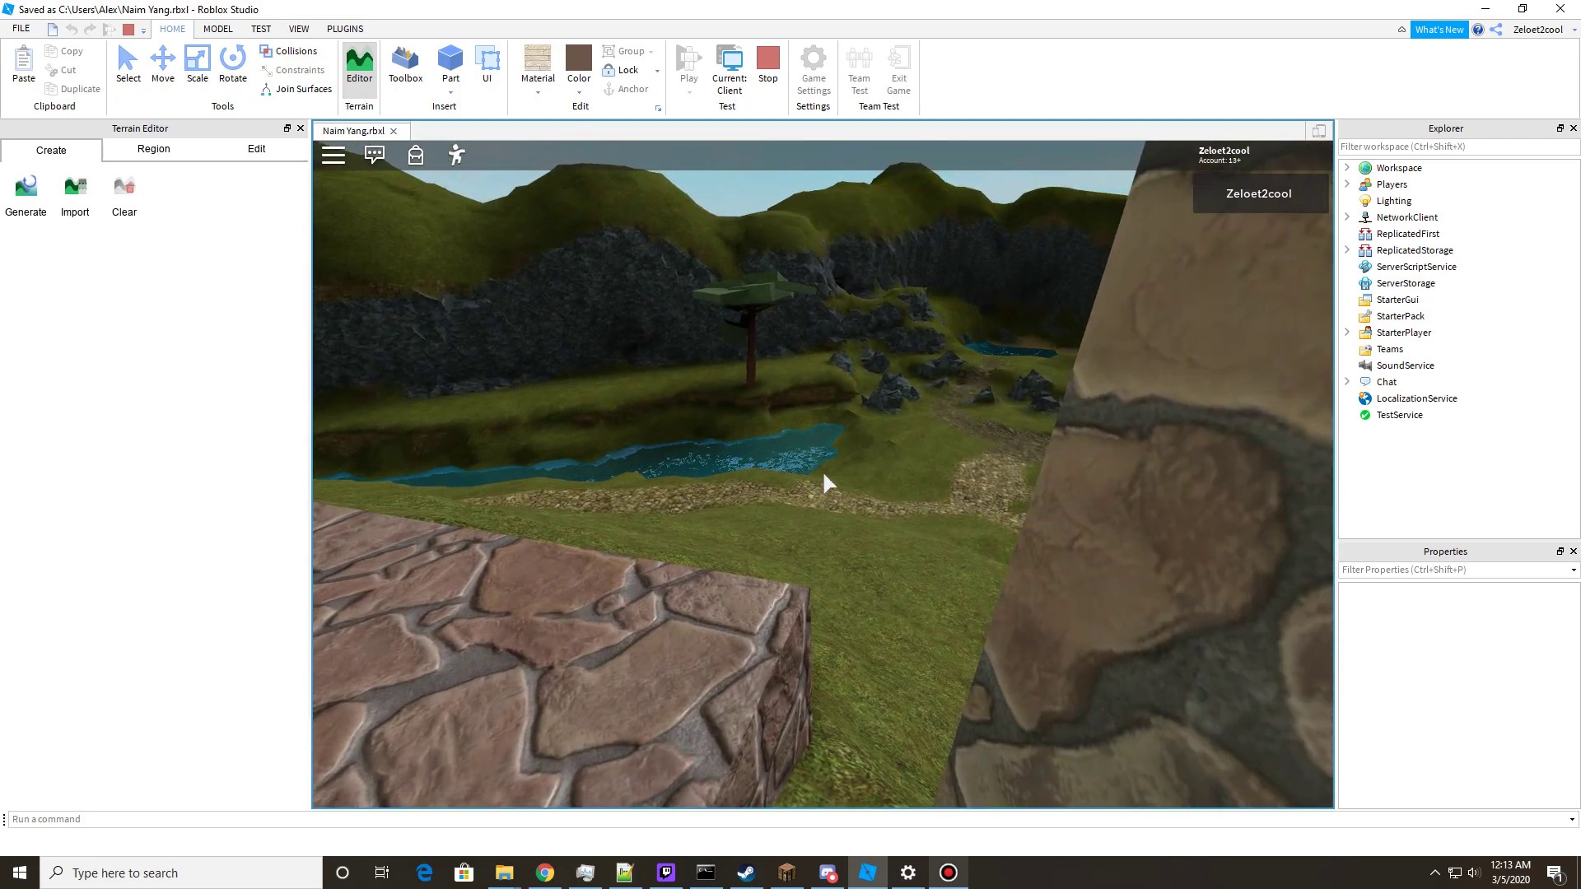
{"action": "key", "text": "w"}
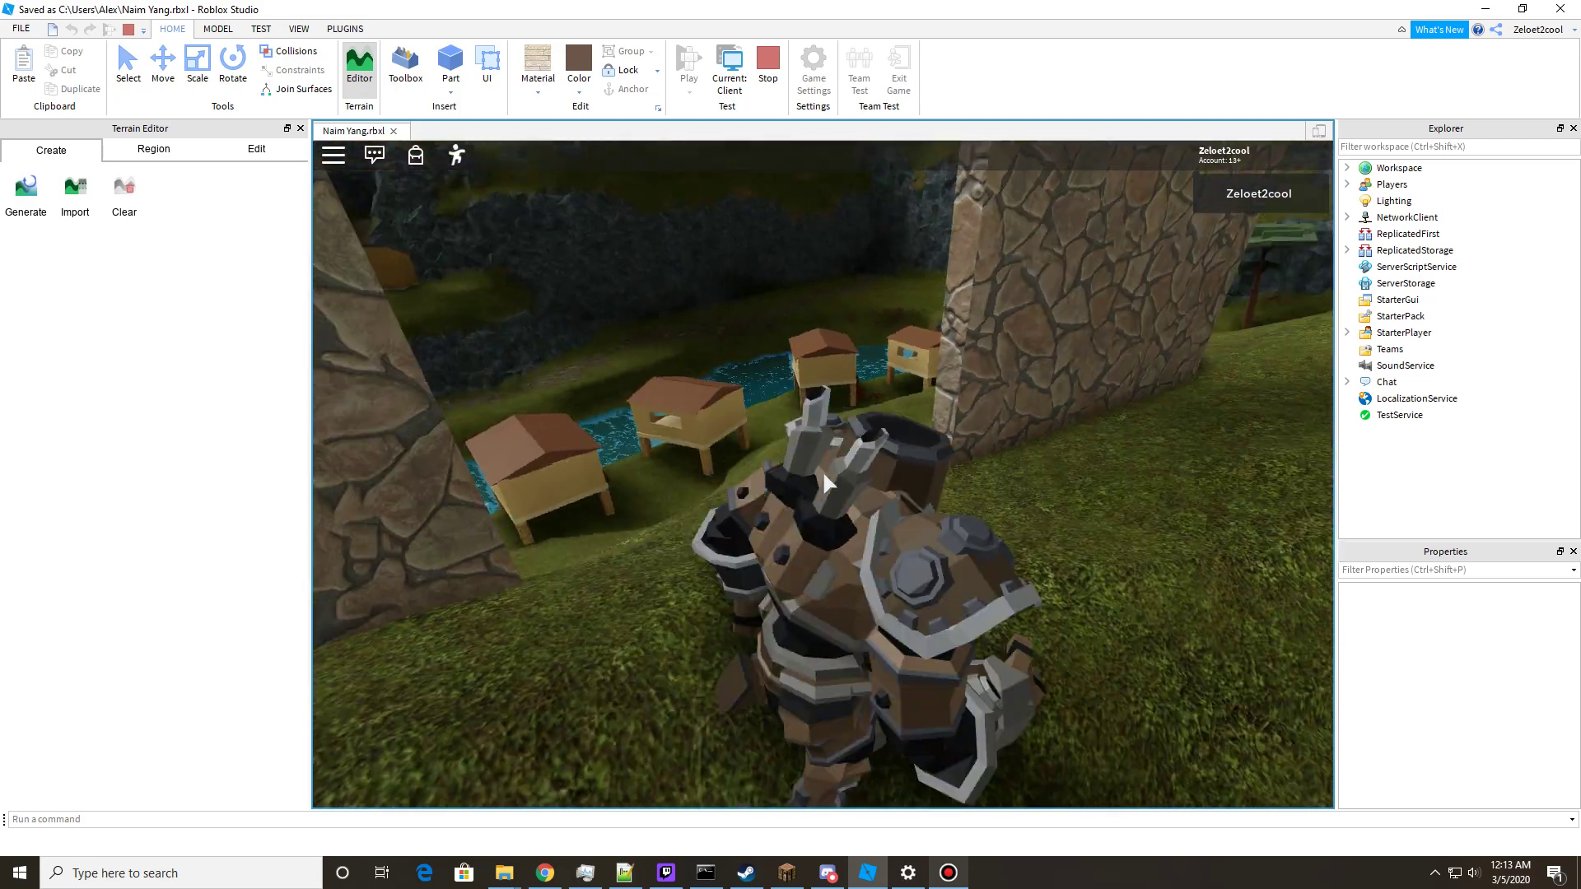
Walk the character from the grass into the house, and examine the upper floor slab from above and the ground floor.
{"action": "key", "text": "w"}
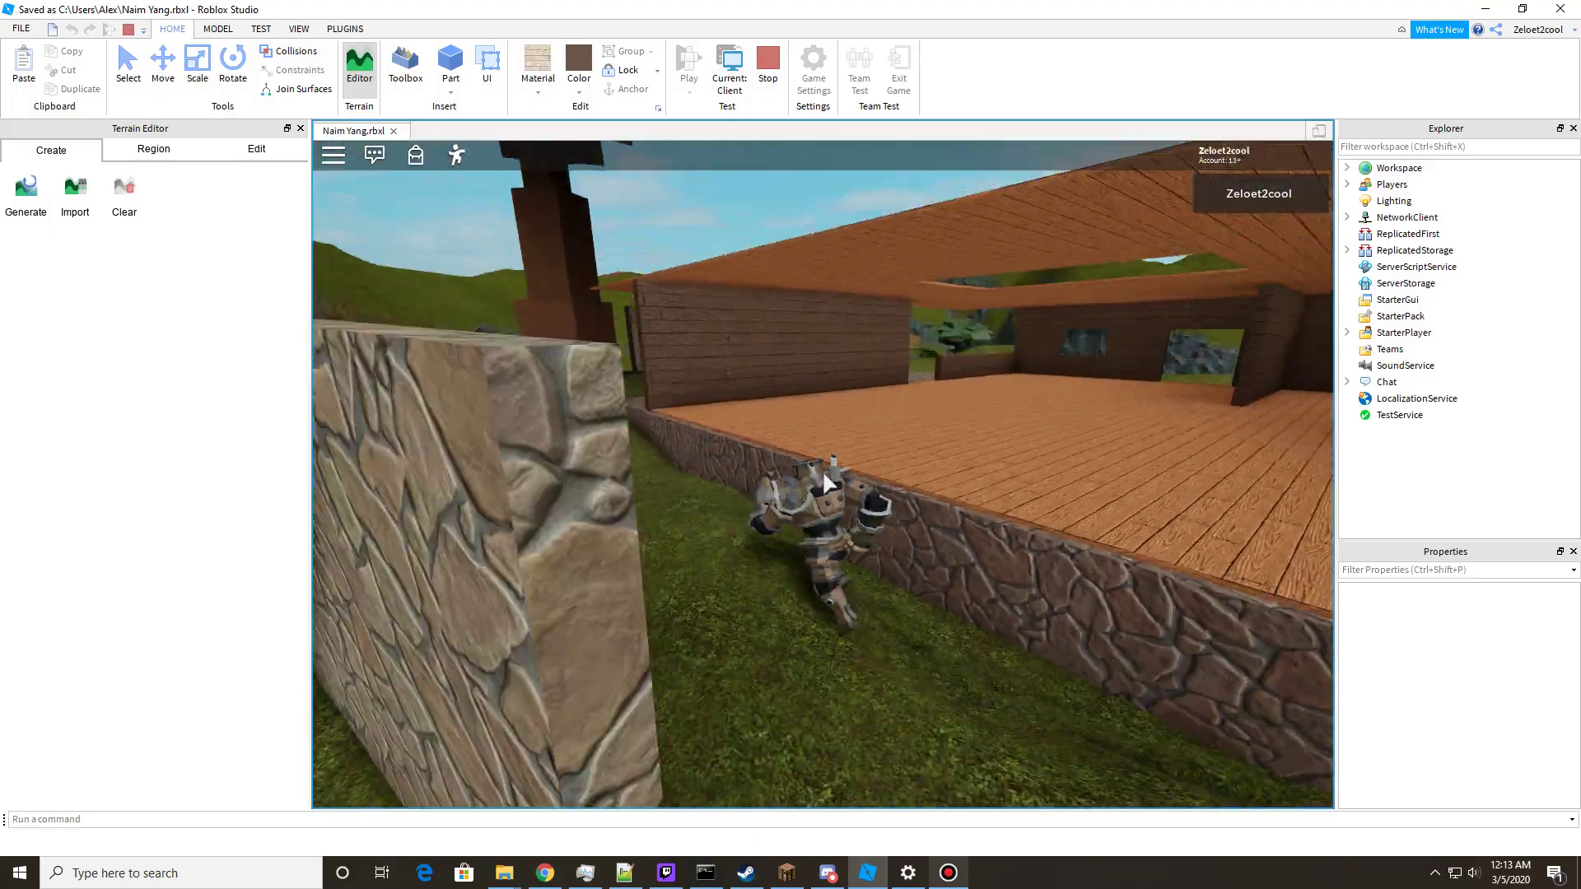
{"action": "key", "text": "w"}
{"action": "right_click_drag", "start_coordinate": [822, 471], "coordinate": [822, 471]}
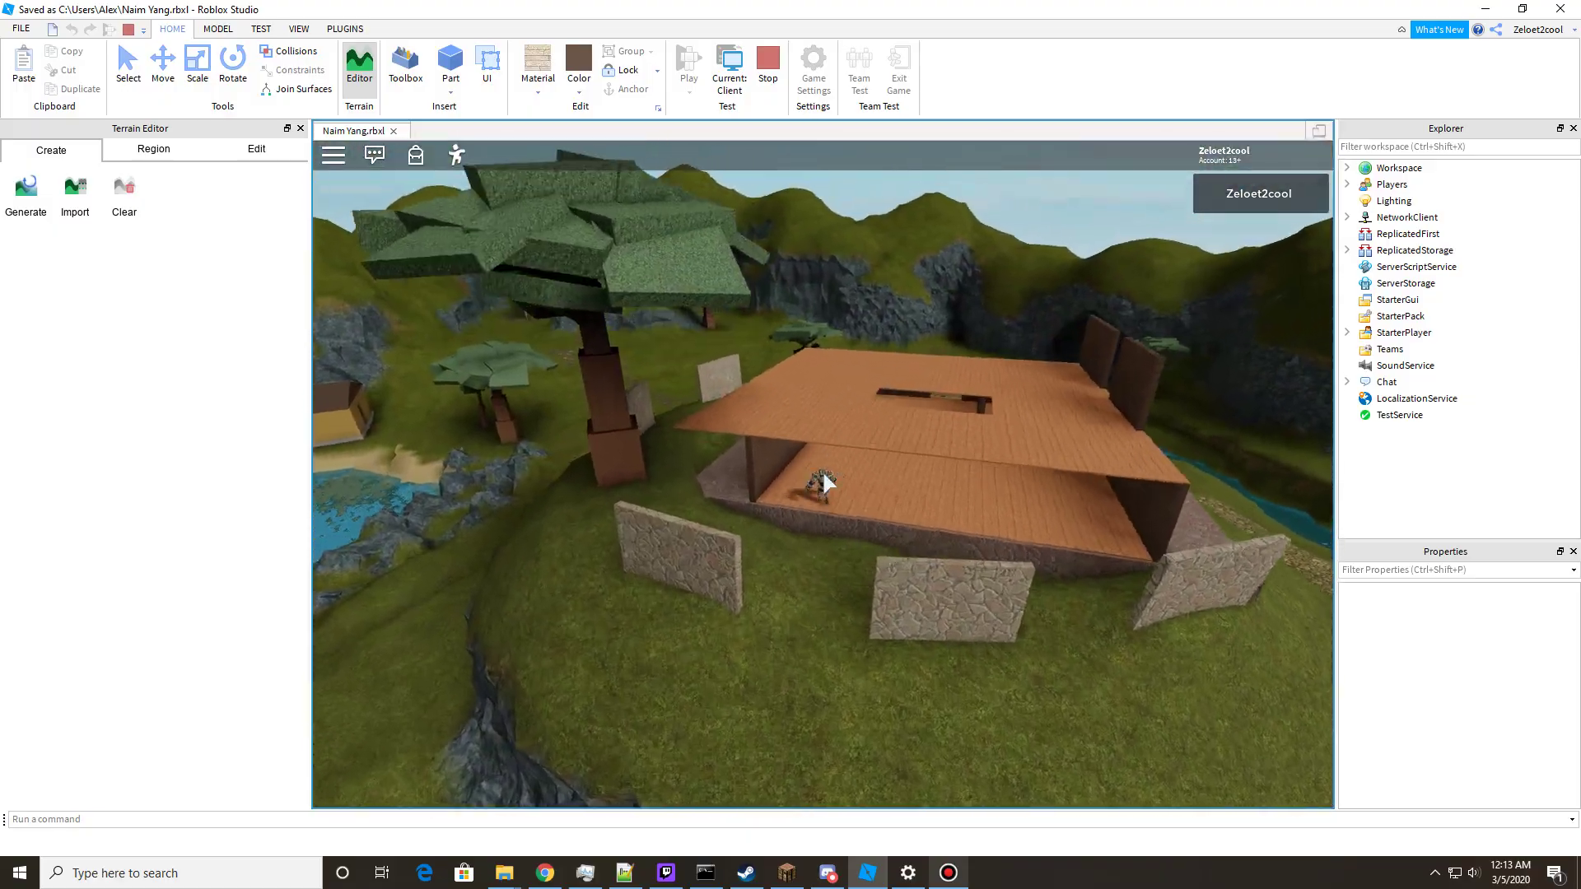
{"action": "key", "text": "w"}
{"action": "scroll", "coordinate": [824, 474], "scroll_direction": "up", "scroll_amount": 5}
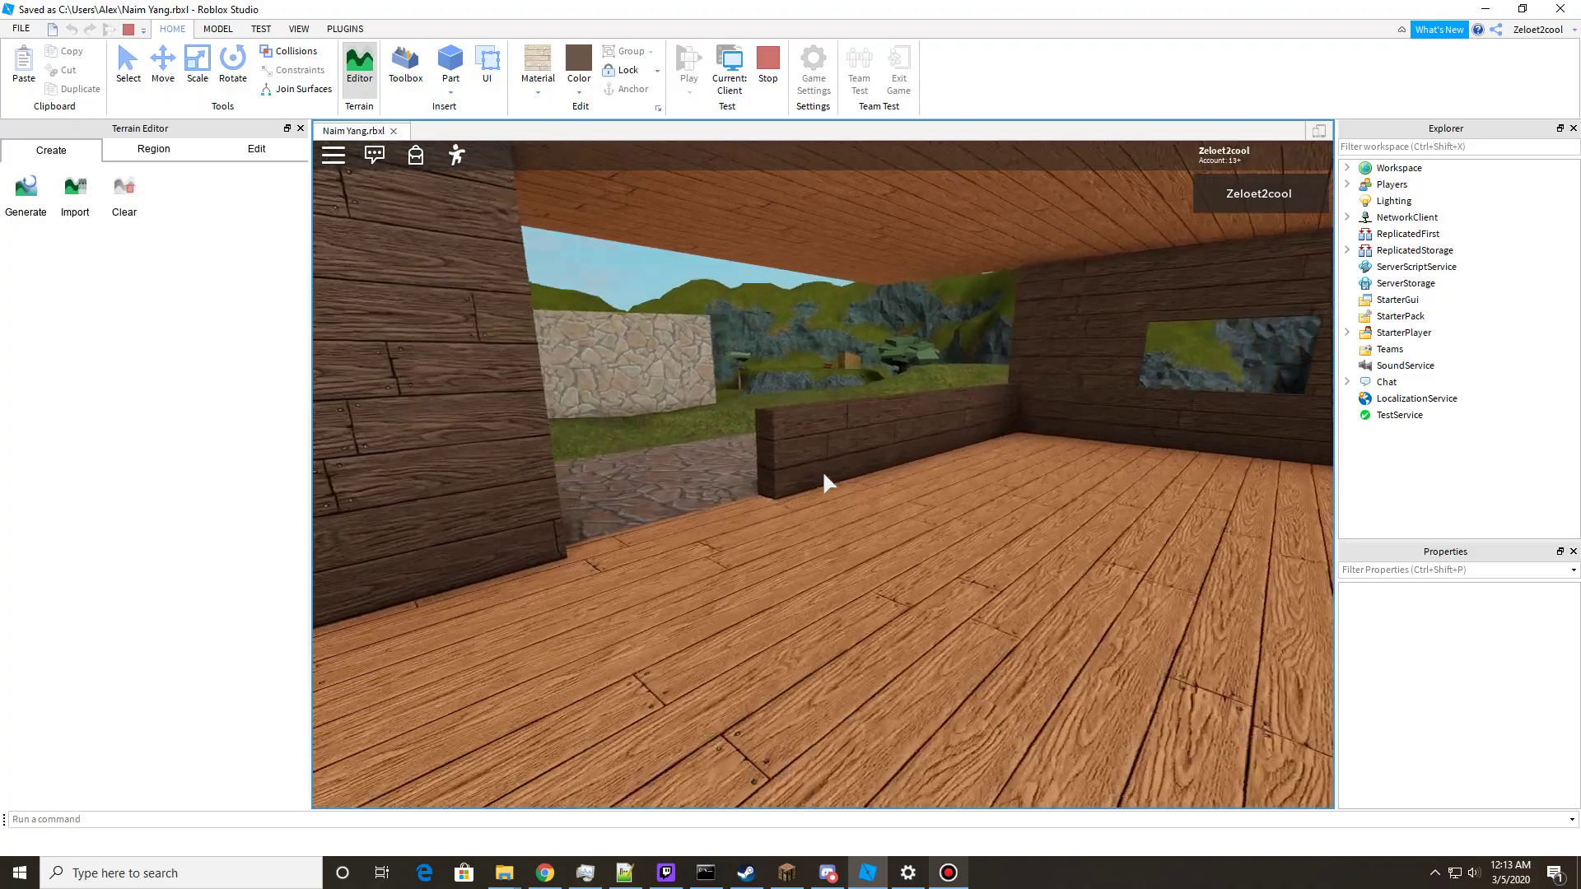
{"action": "key", "text": "w"}
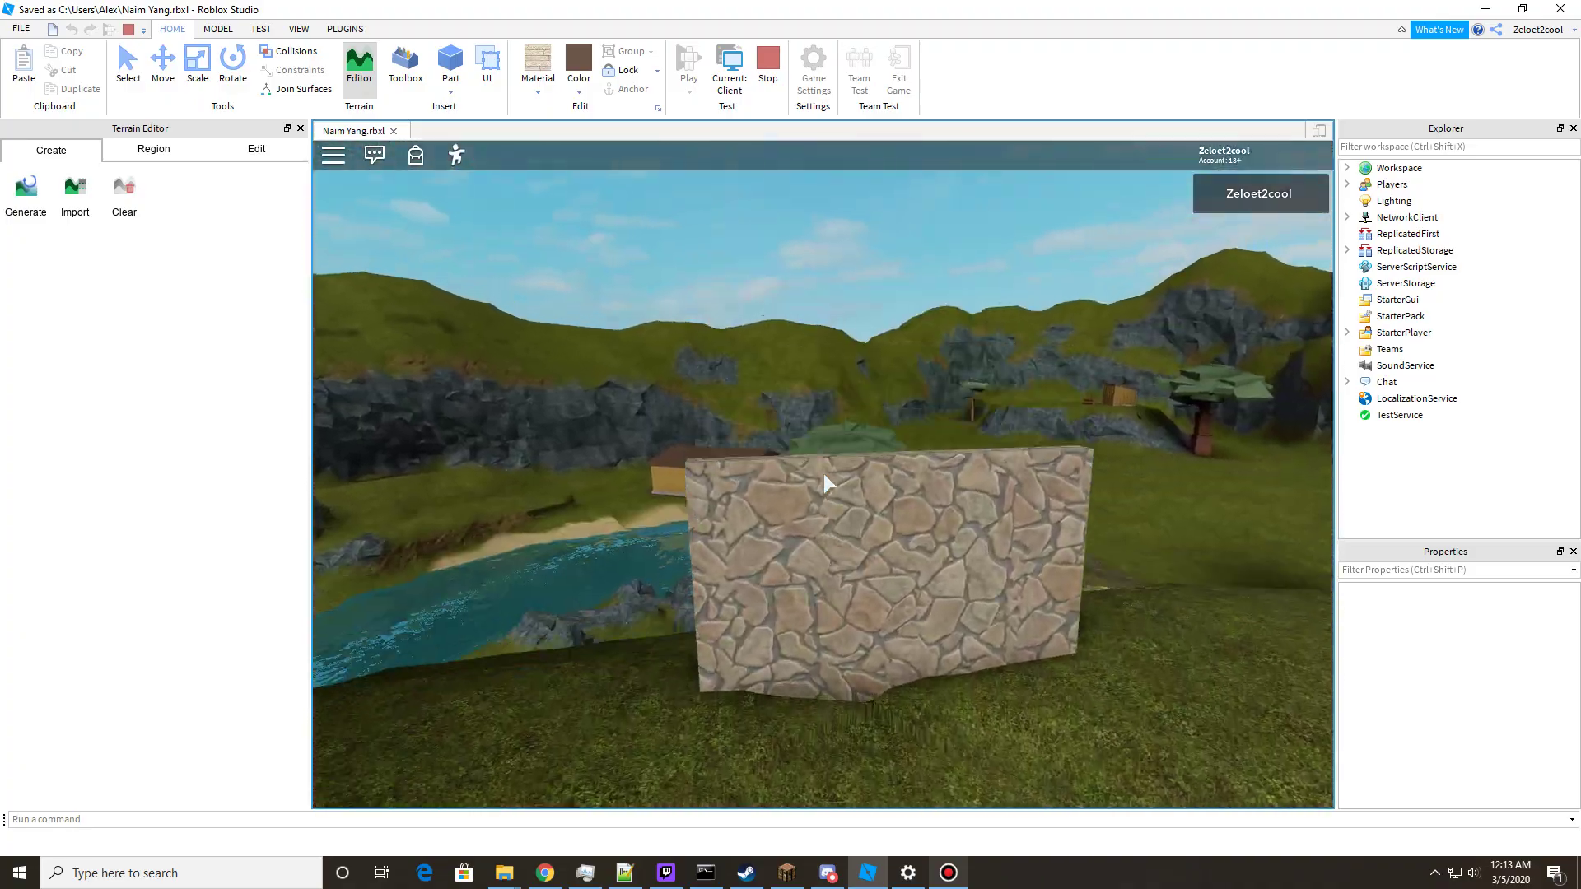
Walk the character around the freestanding stone walls, and examine where their bases meet the grass and the house's platform.
{"action": "key", "text": "w"}
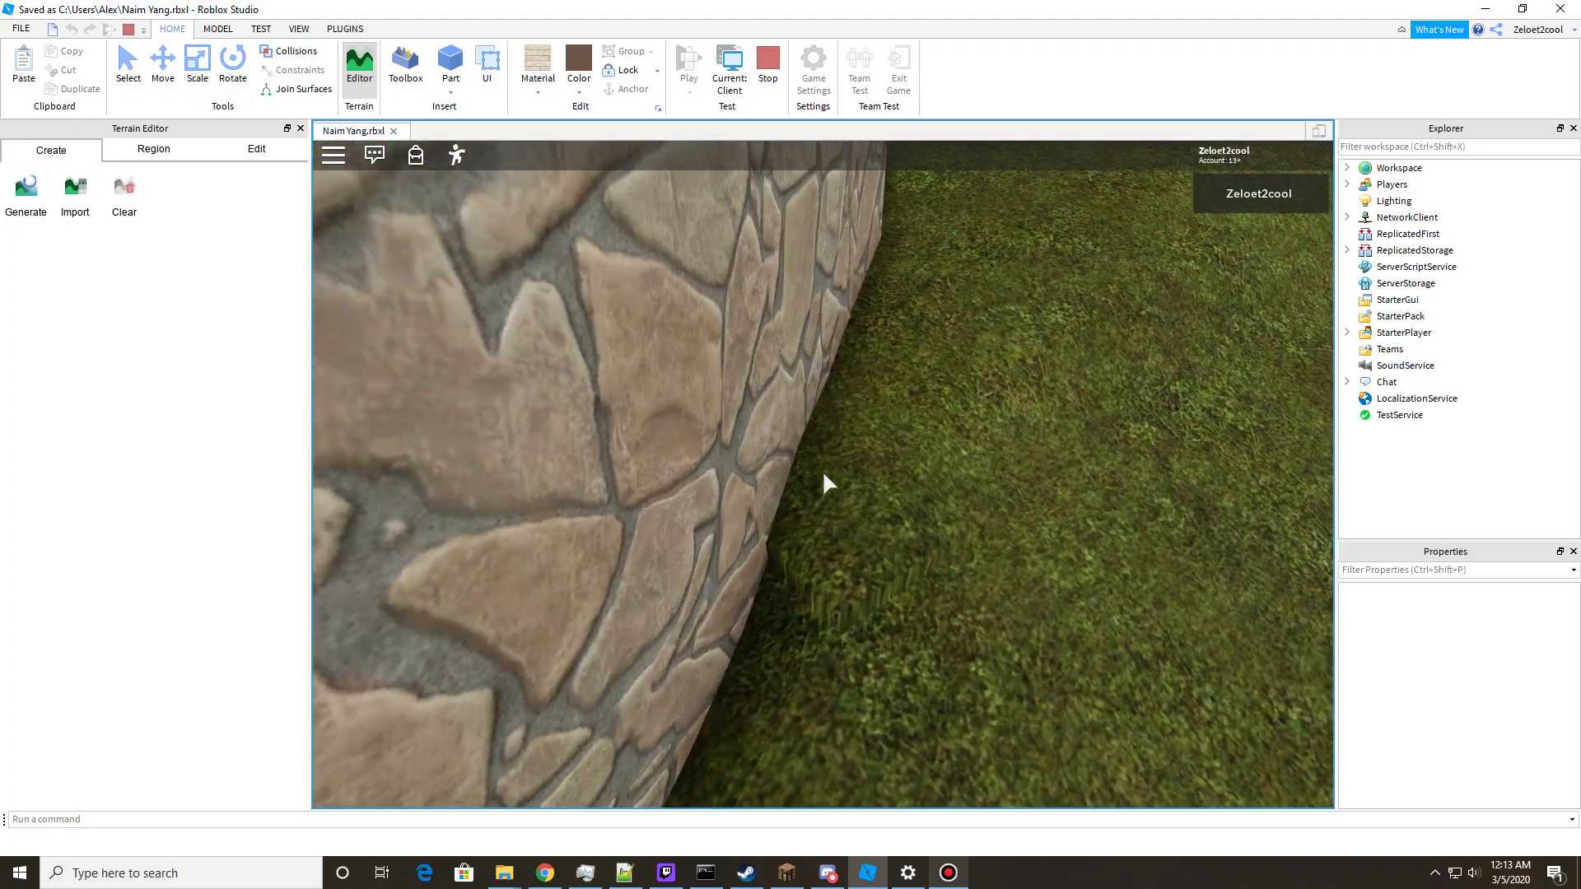
{"action": "key", "text": "s"}
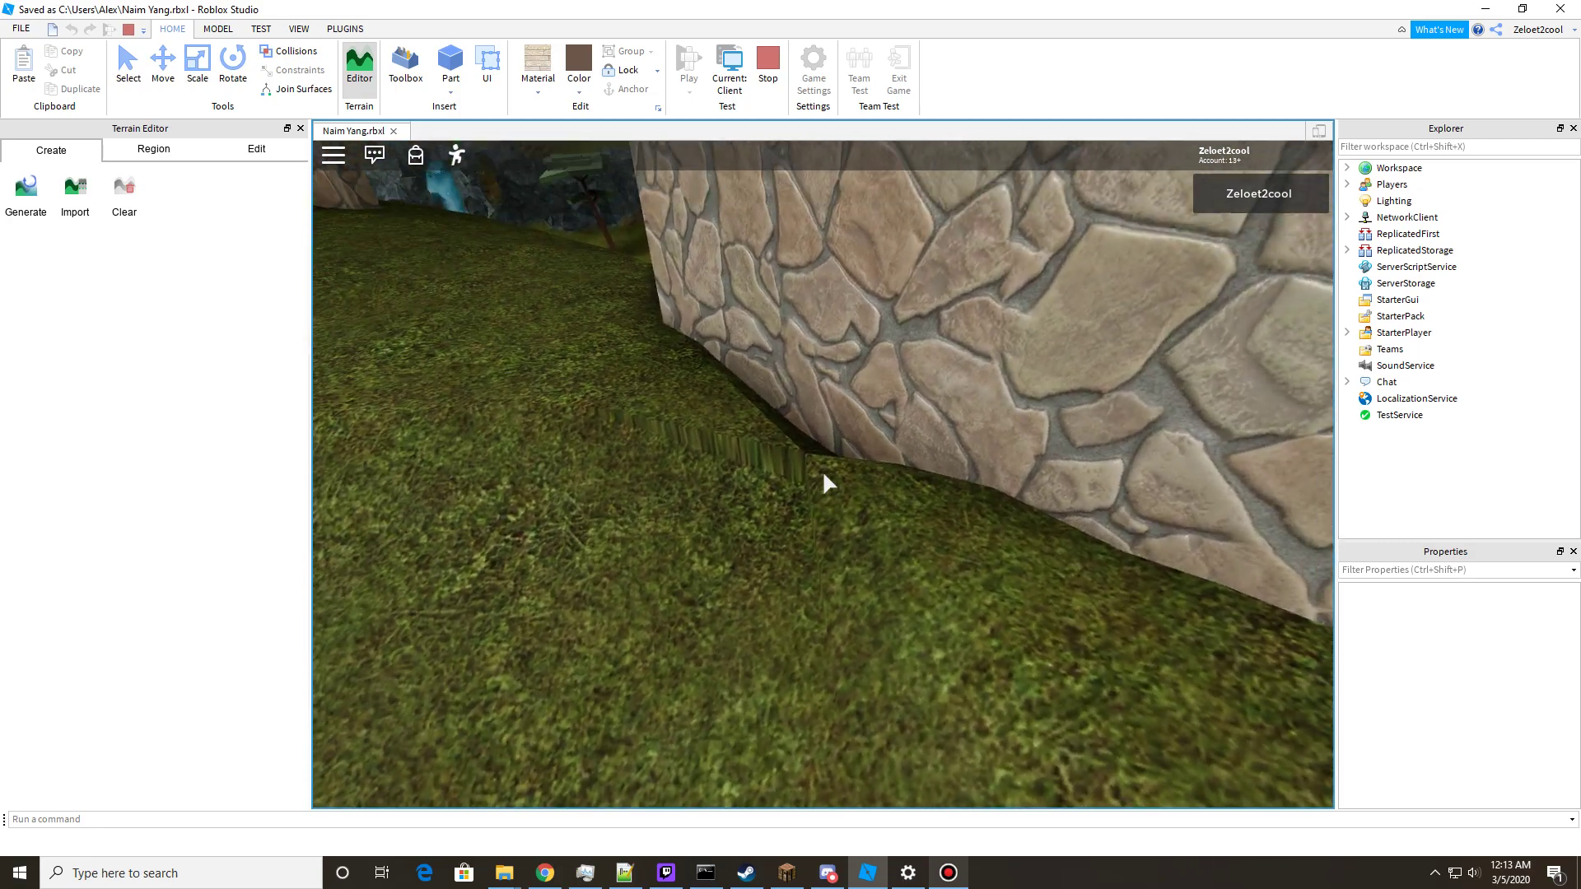
{"action": "key", "text": "w"}
{"action": "key", "text": "s"}
{"action": "key", "text": "a"}
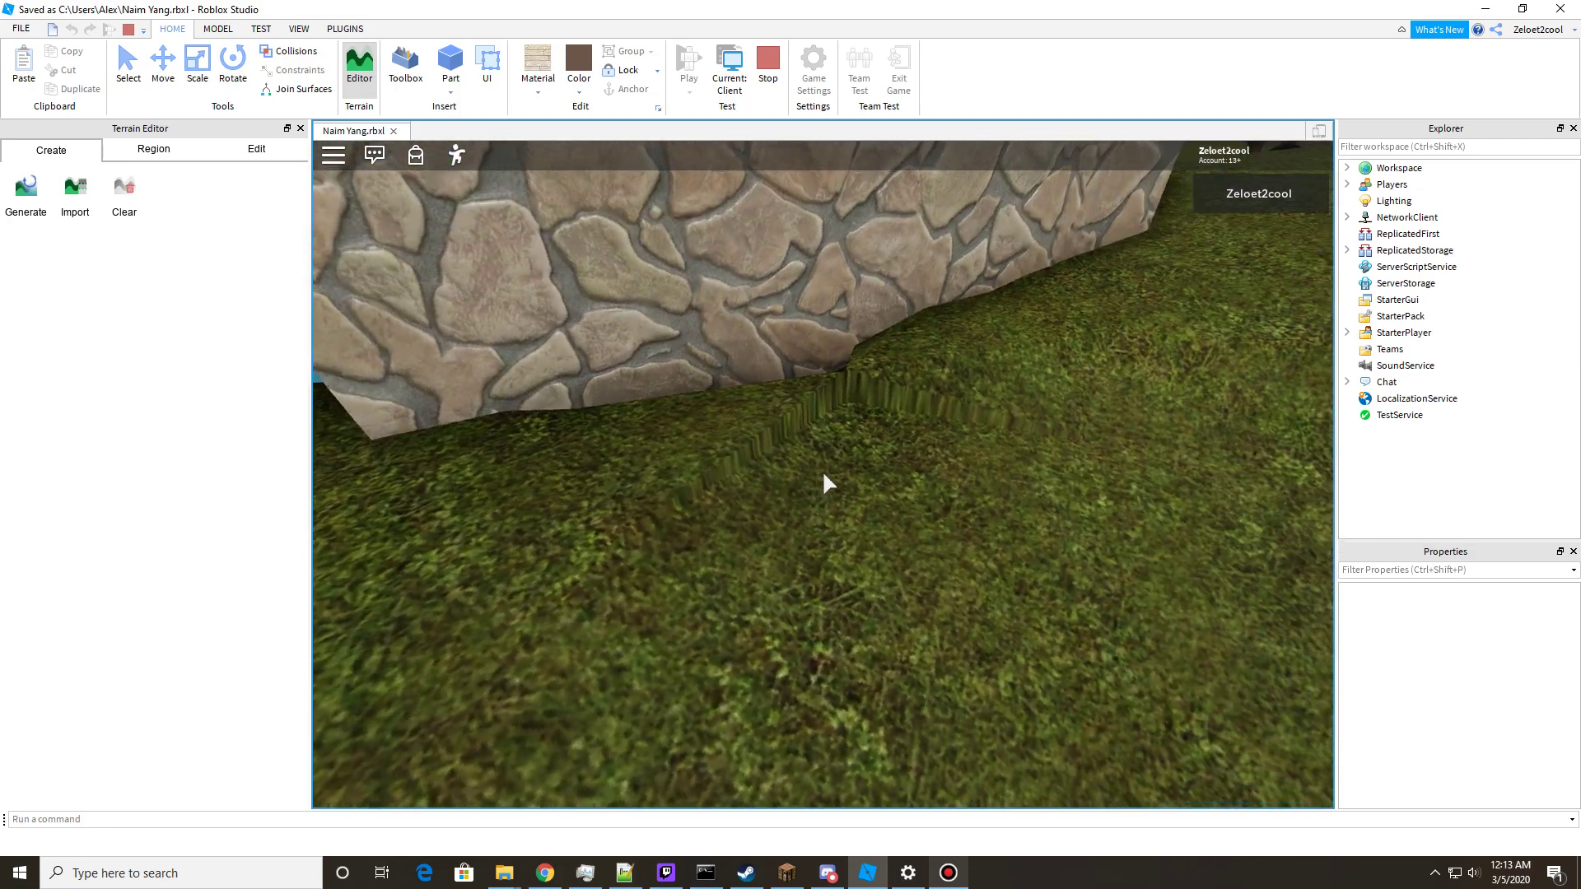
{"action": "key", "text": "w"}
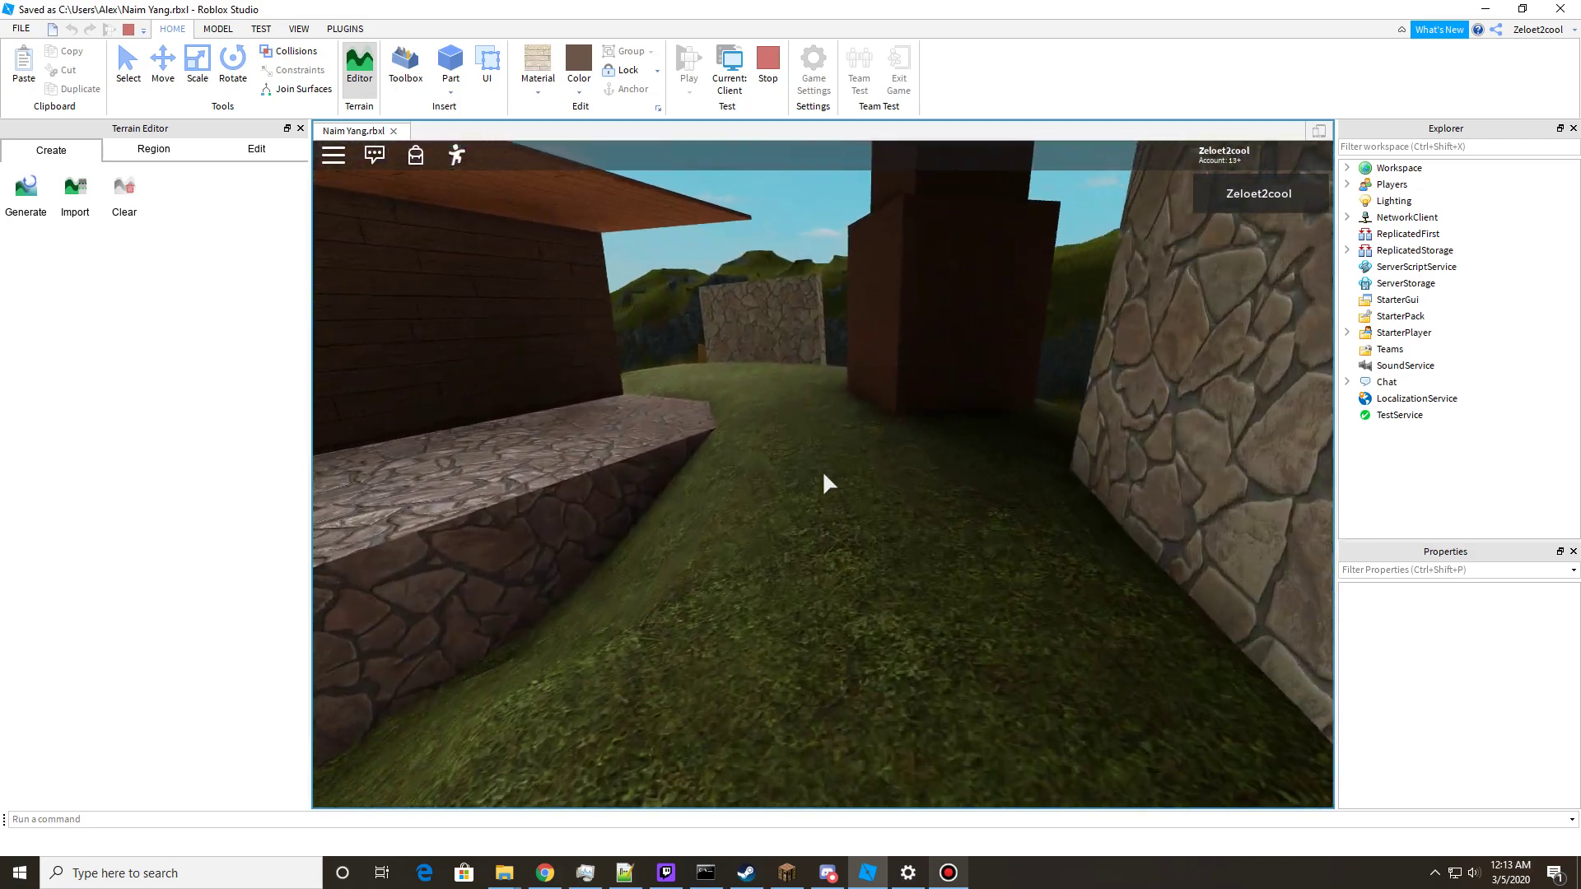
{"action": "scroll", "coordinate": [822, 471], "scroll_direction": "down", "scroll_amount": 2}
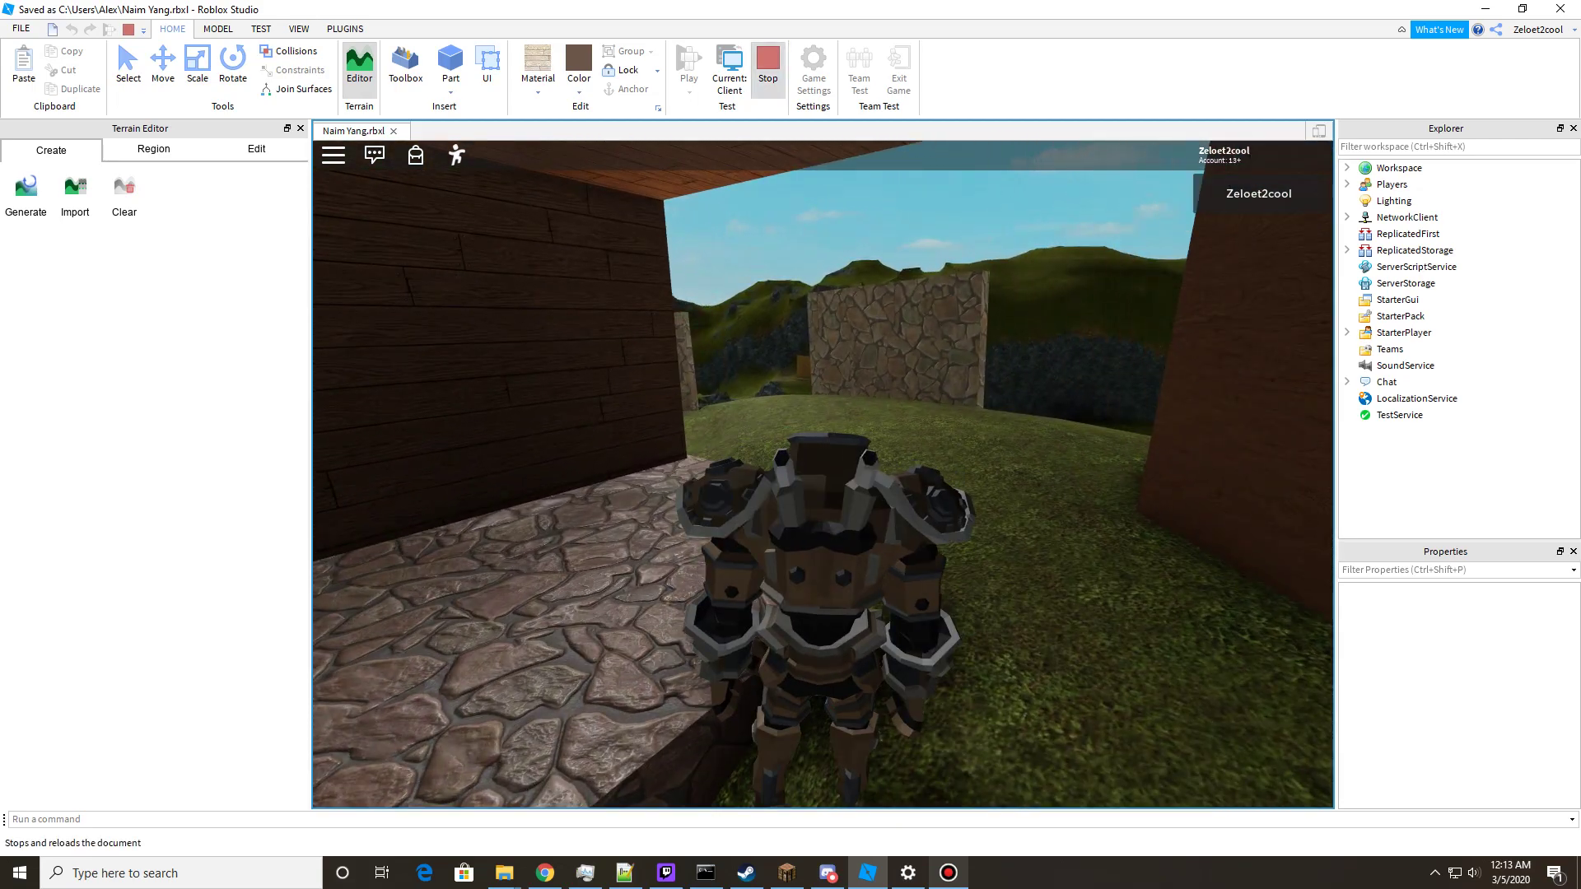
Stop the playtest, and examine the house's front, entrance ramp and upper floor slab in the editor.
{"action": "left_click", "coordinate": [768, 61]}
{"action": "right_click_drag", "start_coordinate": [822, 471], "coordinate": [897, 634]}
{"action": "key", "text": "w"}
{"action": "key", "text": "w"}
{"action": "key", "text": "w"}
{"action": "key", "text": "s"}
{"action": "right_click_drag", "start_coordinate": [794, 494], "coordinate": [971, 396]}
{"action": "right_click_drag", "start_coordinate": [823, 461], "coordinate": [931, 461]}
{"action": "key", "text": "w"}
{"action": "key", "text": "s"}
{"action": "key", "text": "a"}
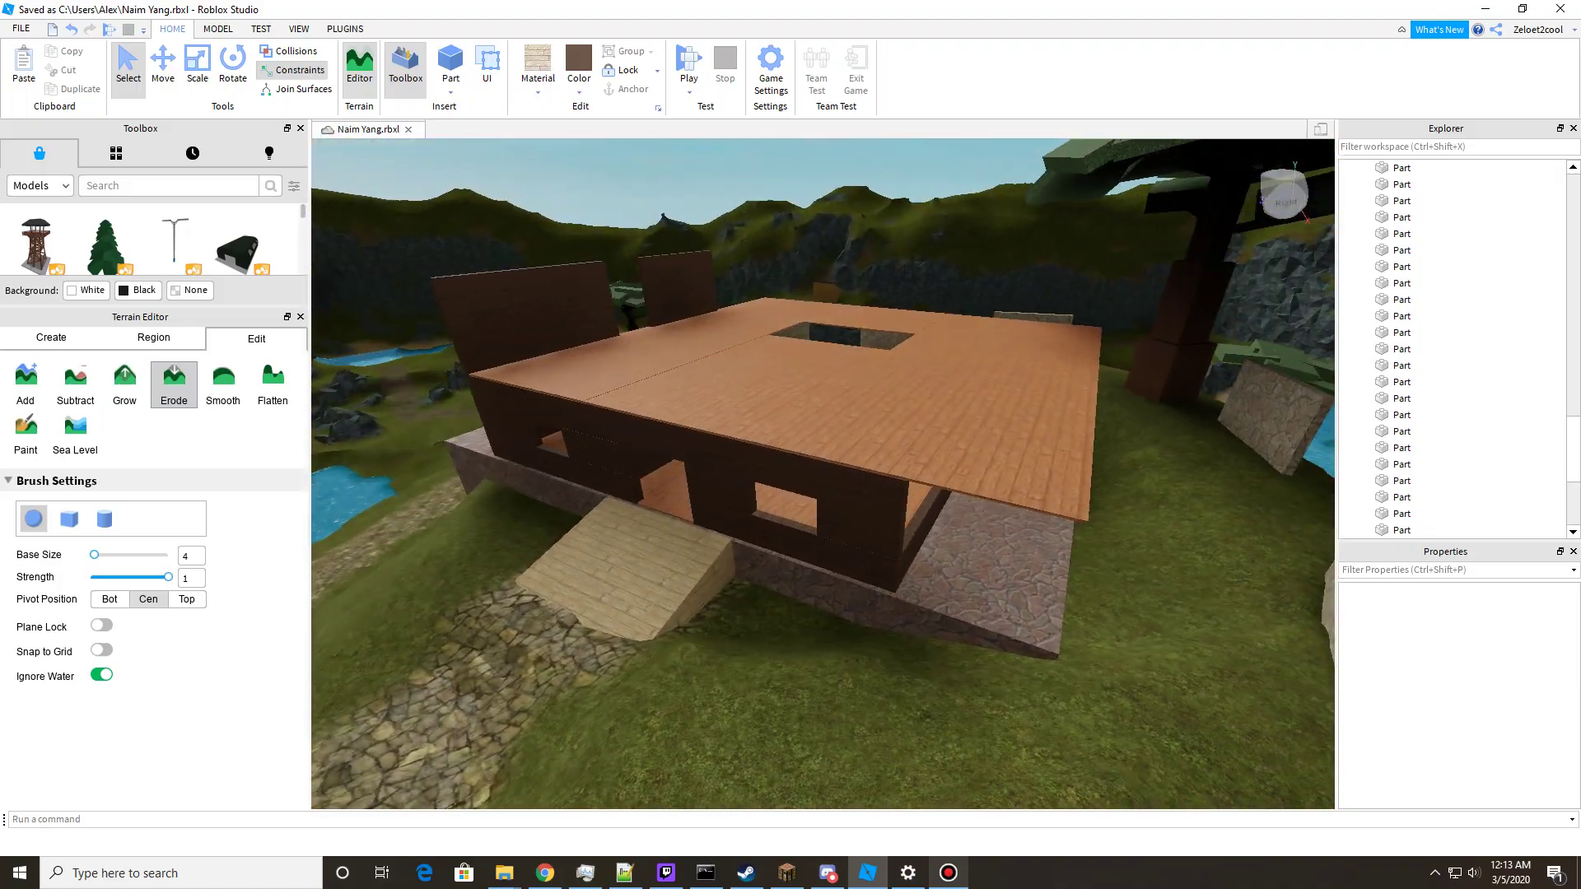
{"action": "left_click", "coordinate": [949, 873]}
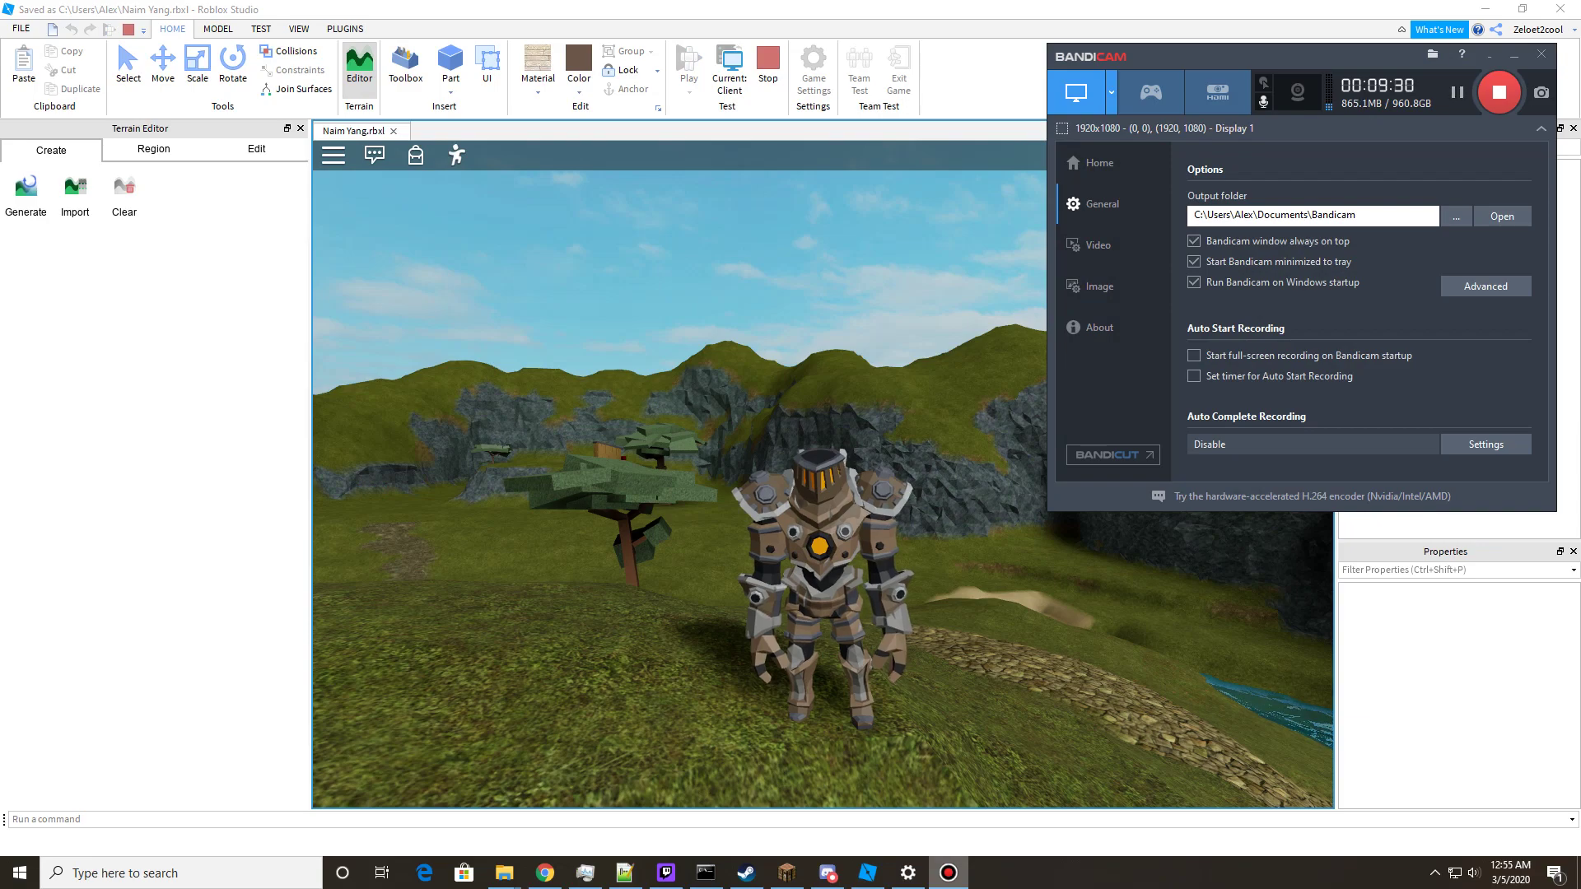
{"action": "left_click", "coordinate": [1514, 54]}
Walk the character up the cobblestone path and wooden ramp to the front doorway, examining the two-storey facade.
{"action": "right_click_drag", "start_coordinate": [1094, 383], "coordinate": [1094, 383]}
{"action": "key", "text": "w"}
{"action": "key", "text": "a"}
{"action": "key", "text": "w"}
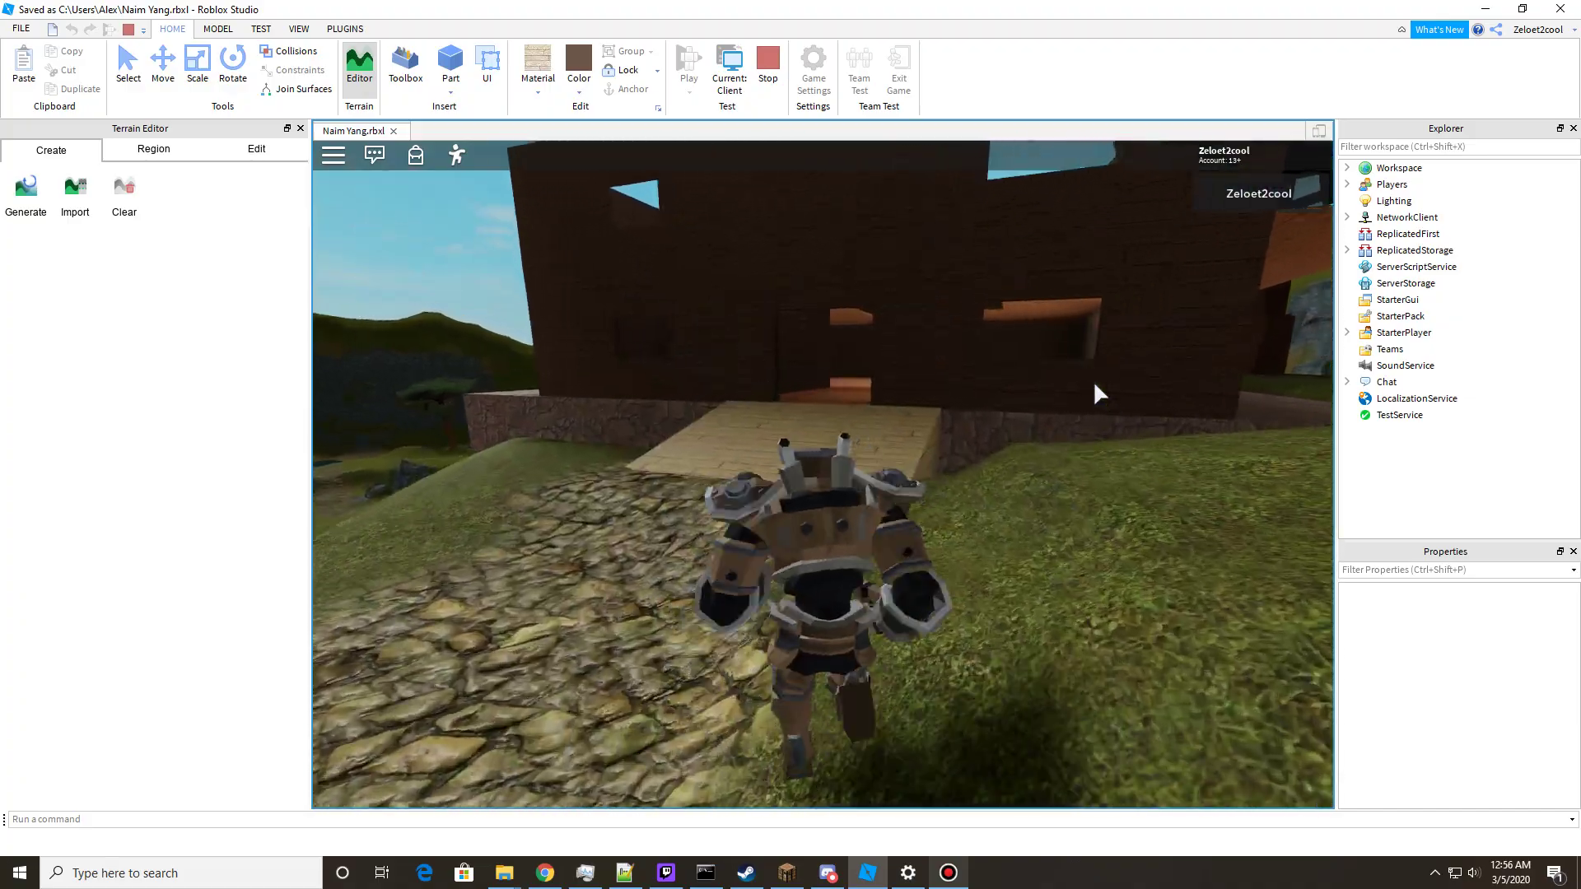
{"action": "key", "text": "w"}
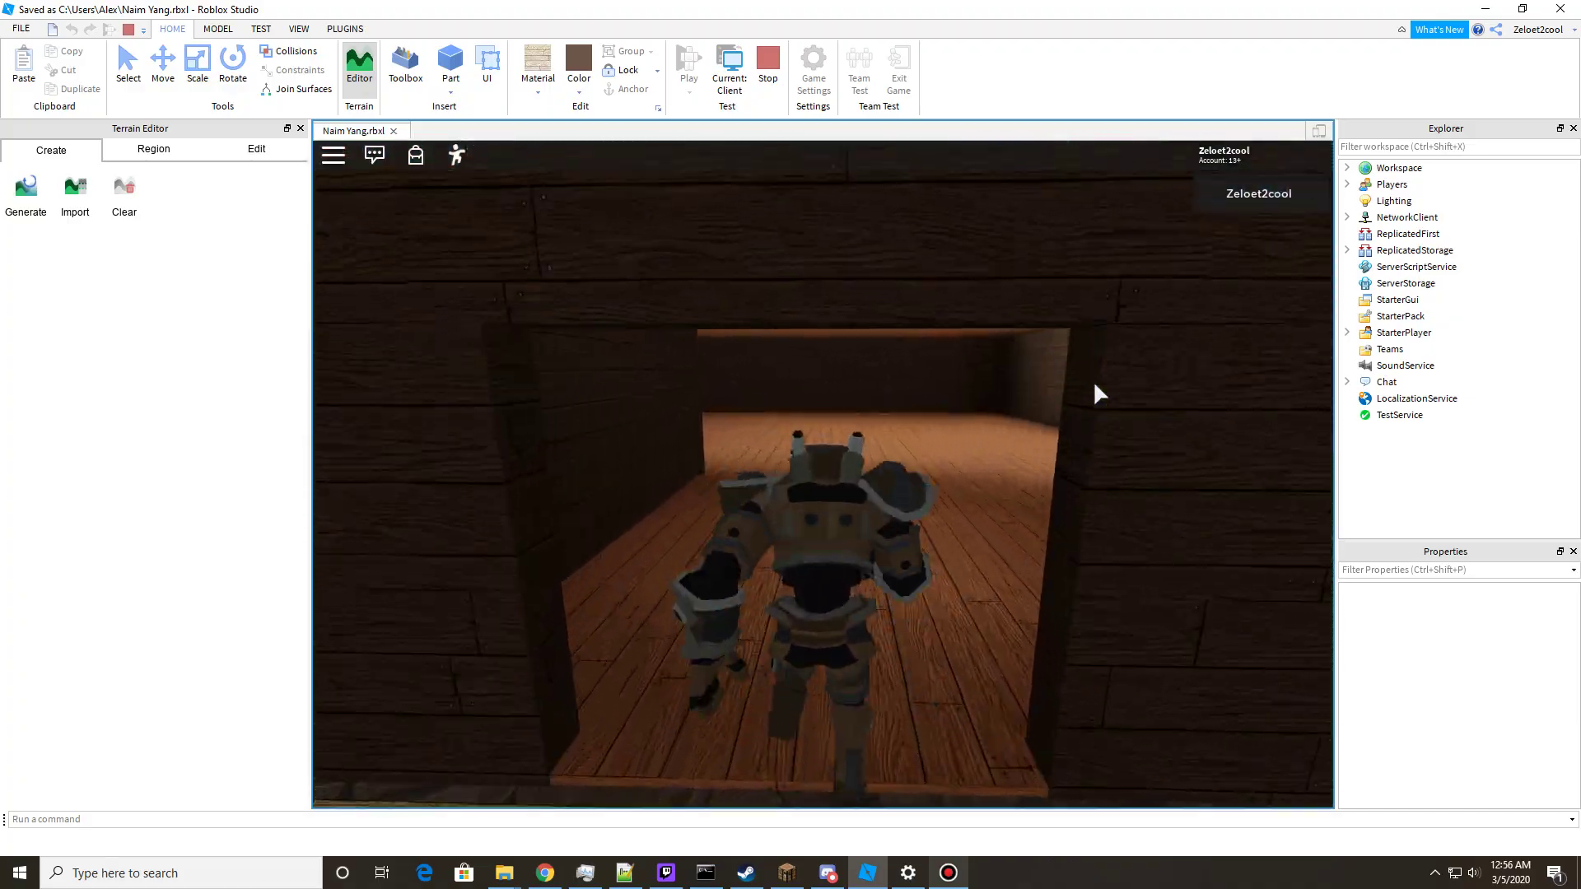
Walk the character around the ground floor, and examine the rooms, walls and the opening to the upper storey.
{"action": "key", "text": "w"}
{"action": "right_click_drag", "start_coordinate": [1073, 400], "coordinate": [1073, 399]}
{"action": "key", "text": "w"}
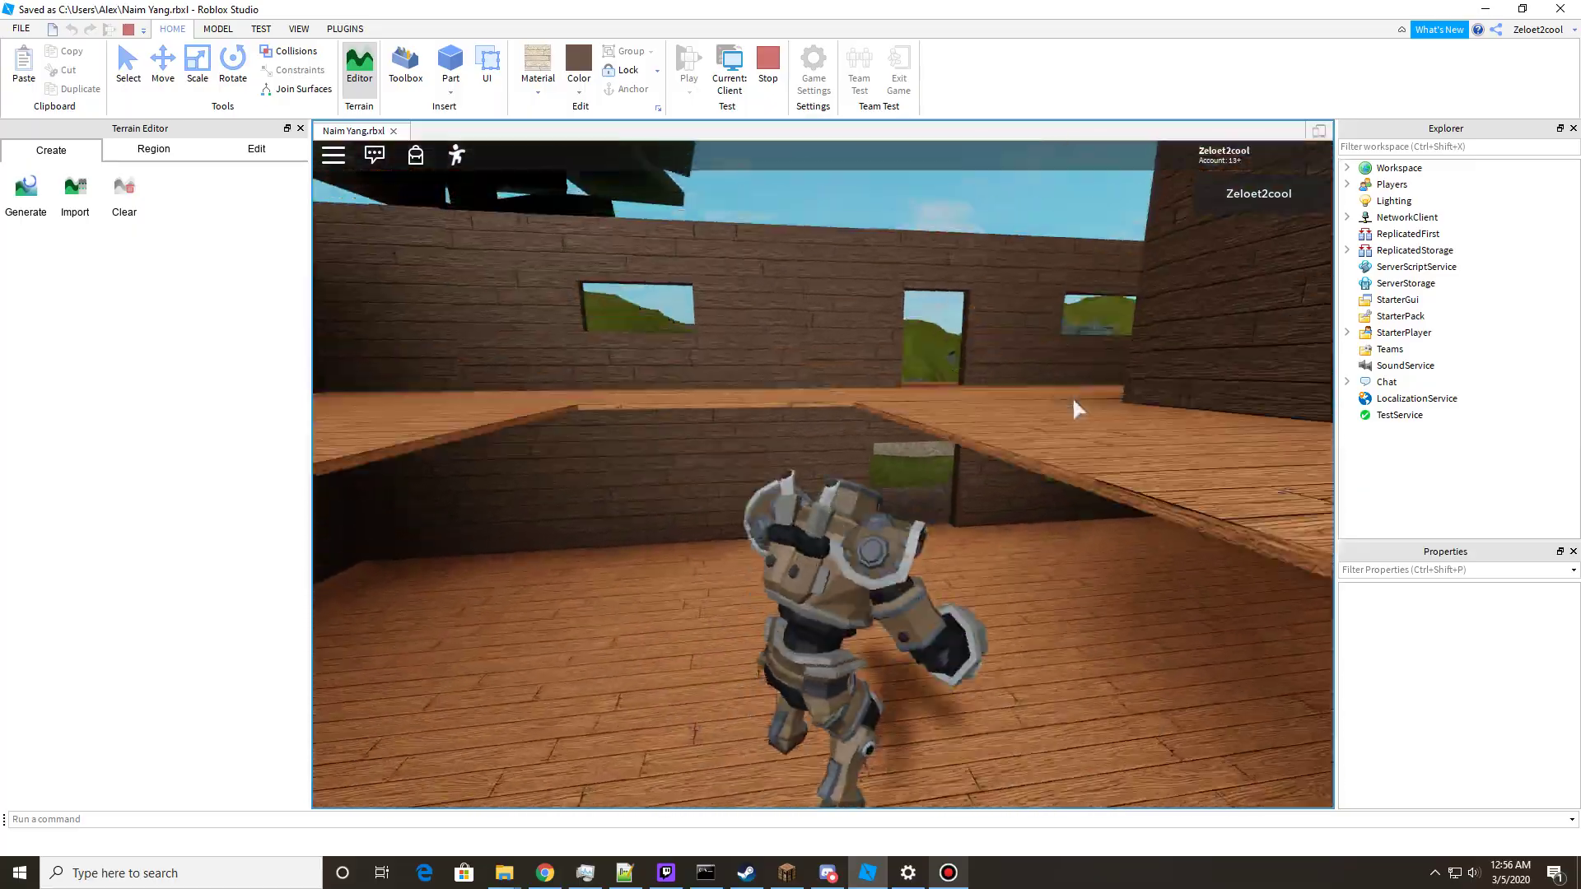
{"action": "key", "text": "w"}
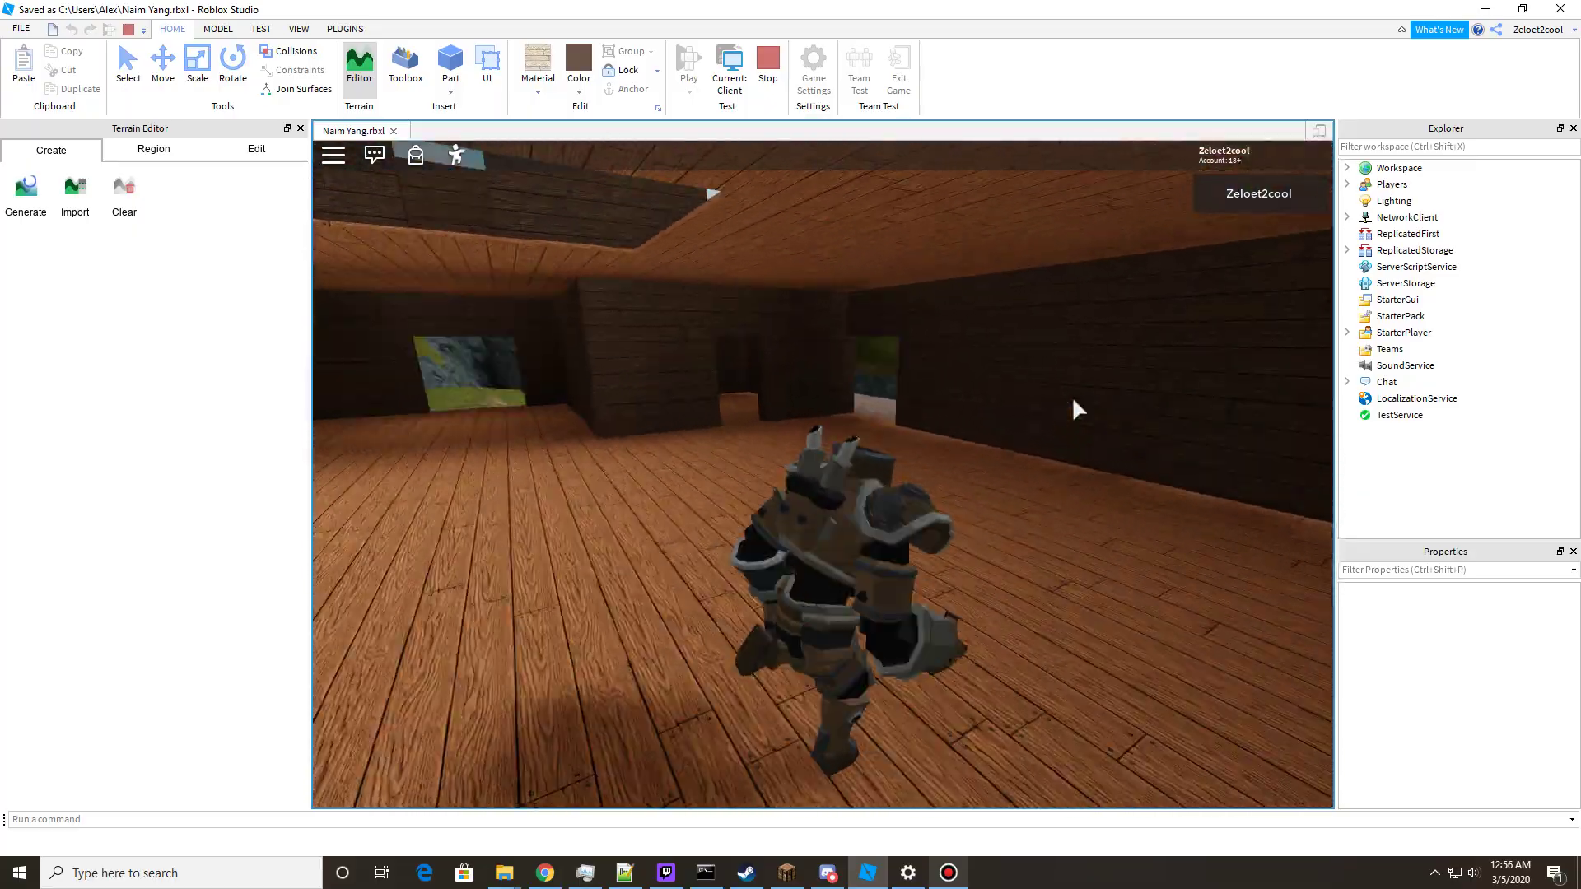
{"action": "key", "text": "w"}
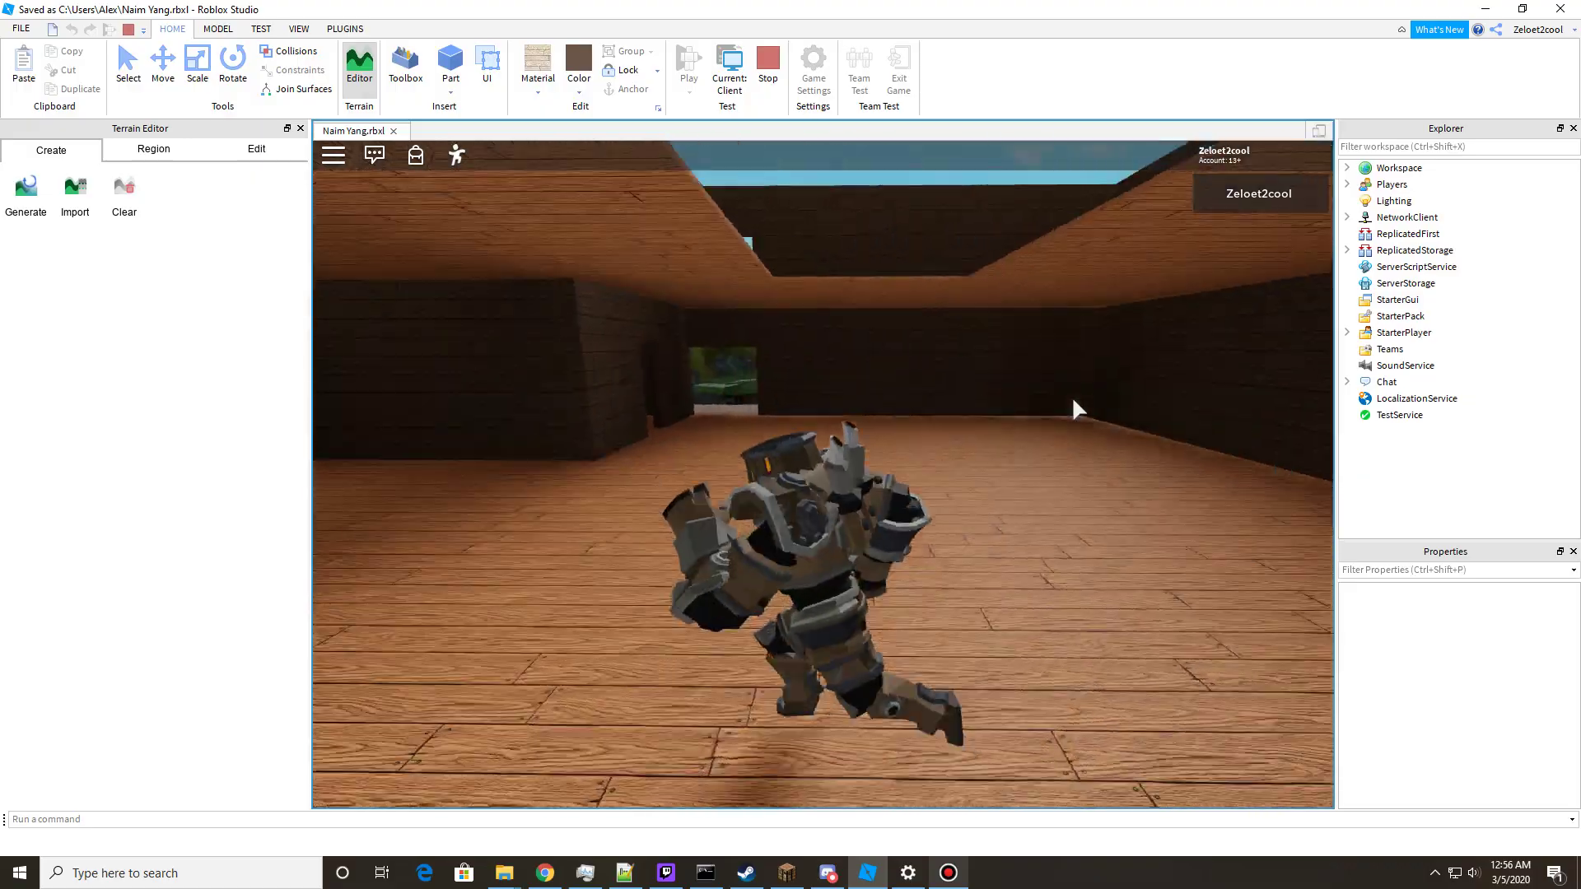
{"action": "key", "text": "w"}
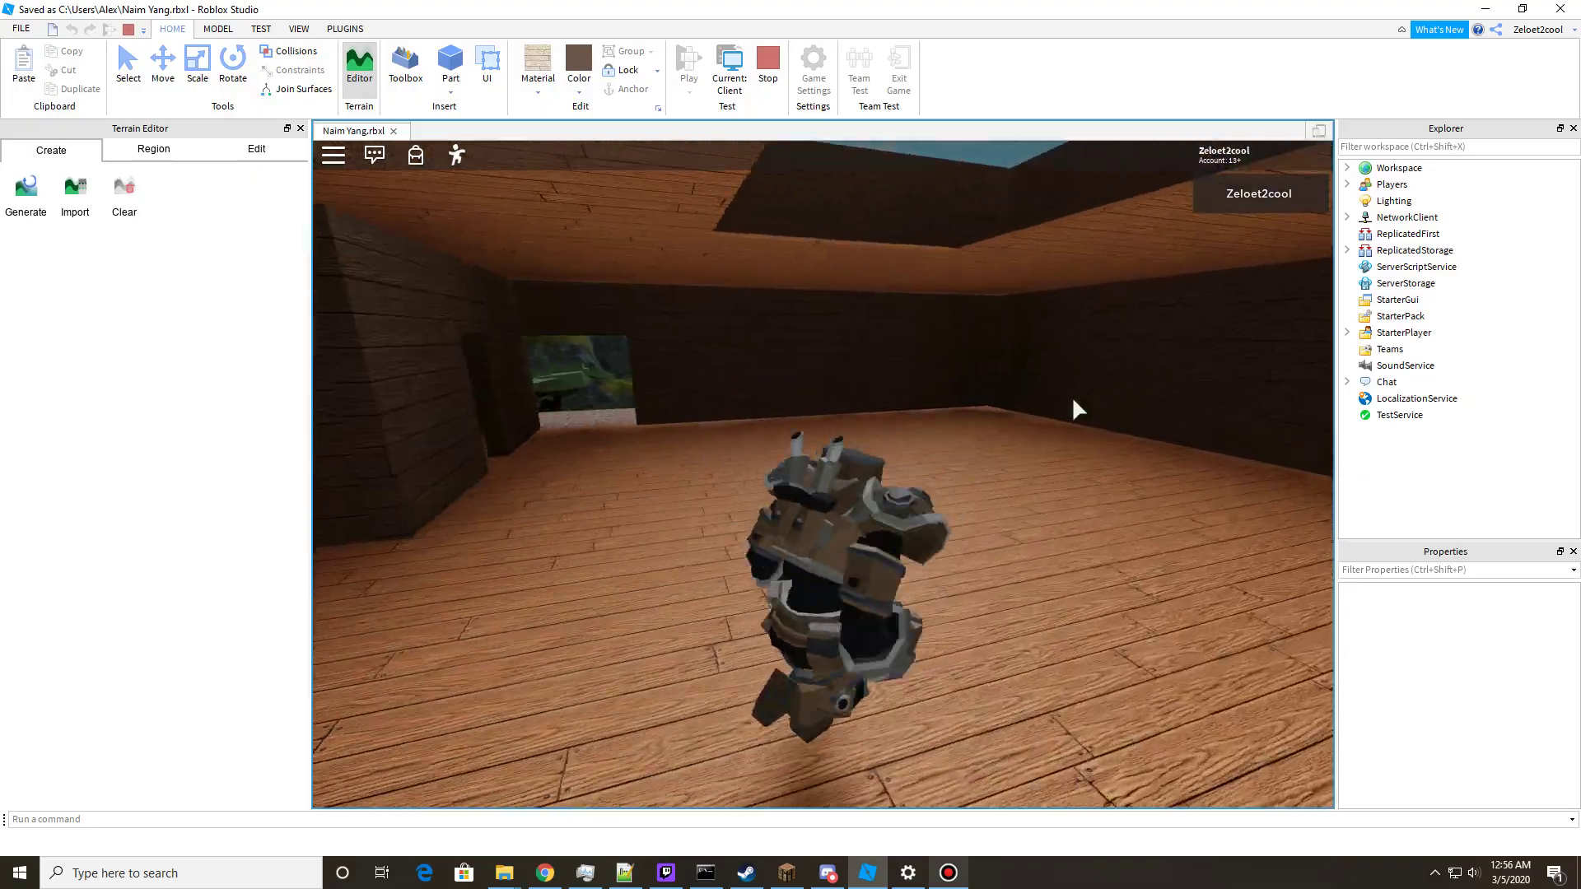
Examine the upper storey's room layout, walls, doorways and windows from above on all sides of the house.
{"action": "scroll", "coordinate": [1072, 397], "scroll_direction": "down", "scroll_amount": 10}
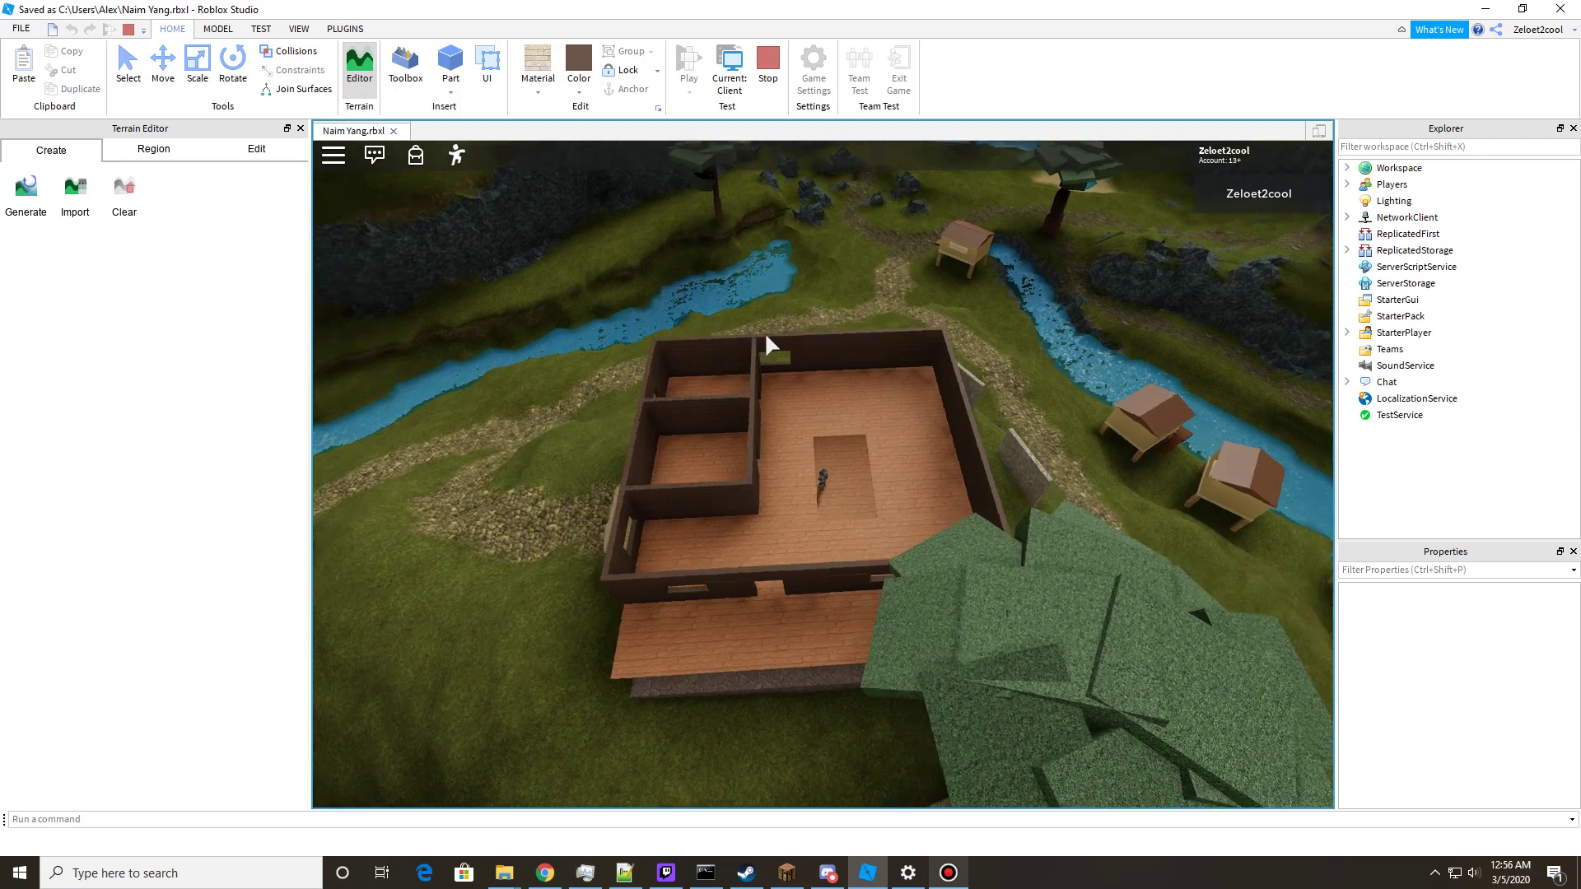
{"action": "scroll", "coordinate": [766, 335], "scroll_direction": "up", "scroll_amount": 10}
{"action": "scroll", "coordinate": [766, 335], "scroll_direction": "down", "scroll_amount": 10}
{"action": "right_click_drag", "start_coordinate": [766, 334], "coordinate": [776, 321]}
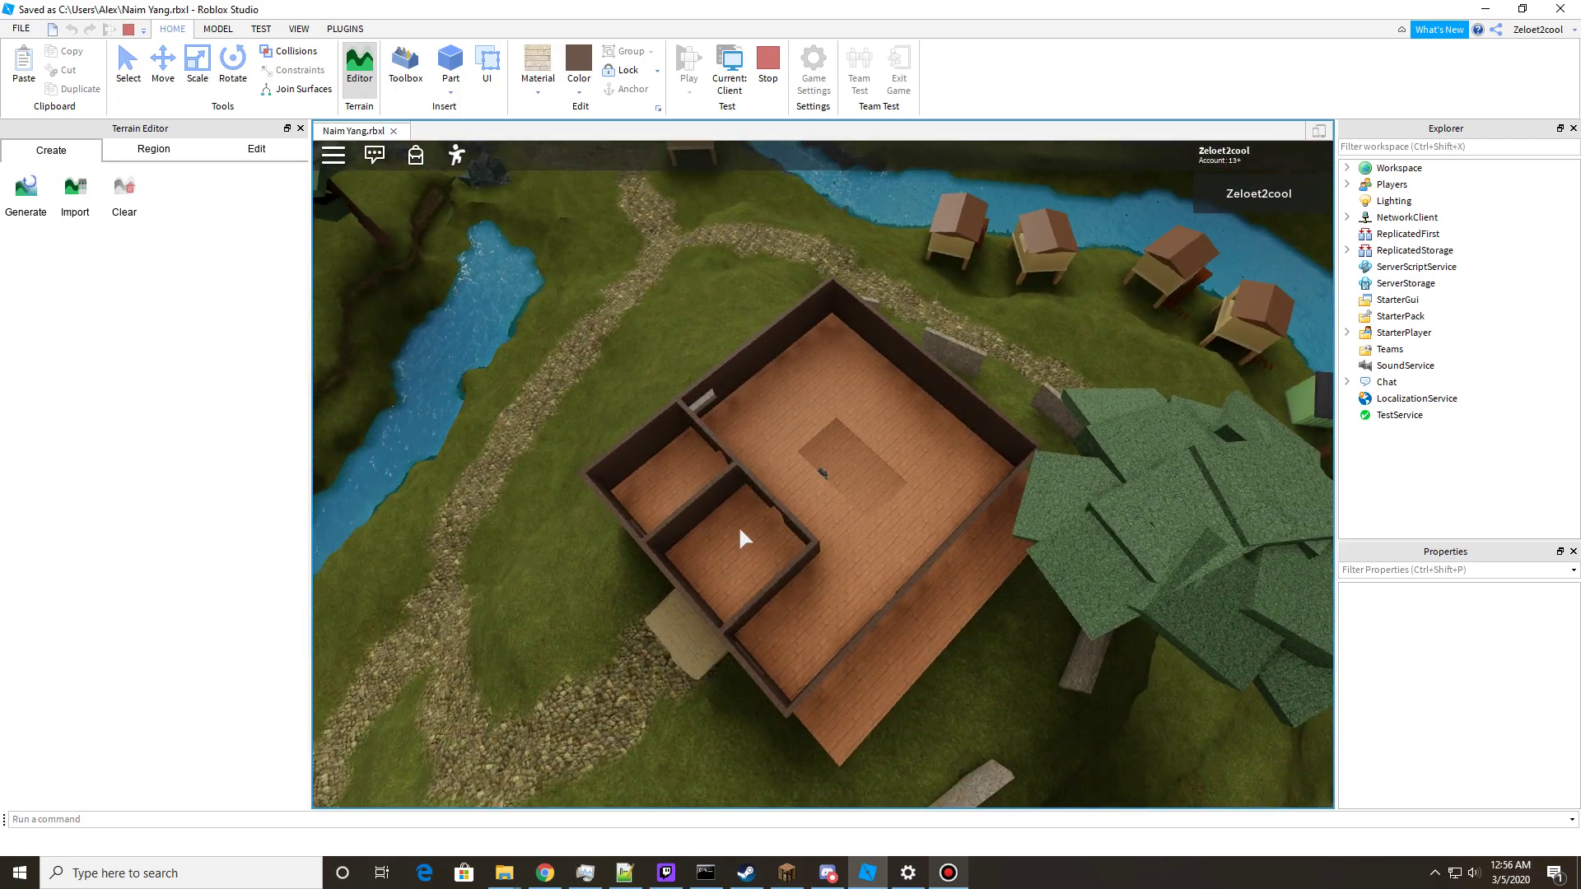
{"action": "right_click_drag", "start_coordinate": [739, 525], "coordinate": [738, 526]}
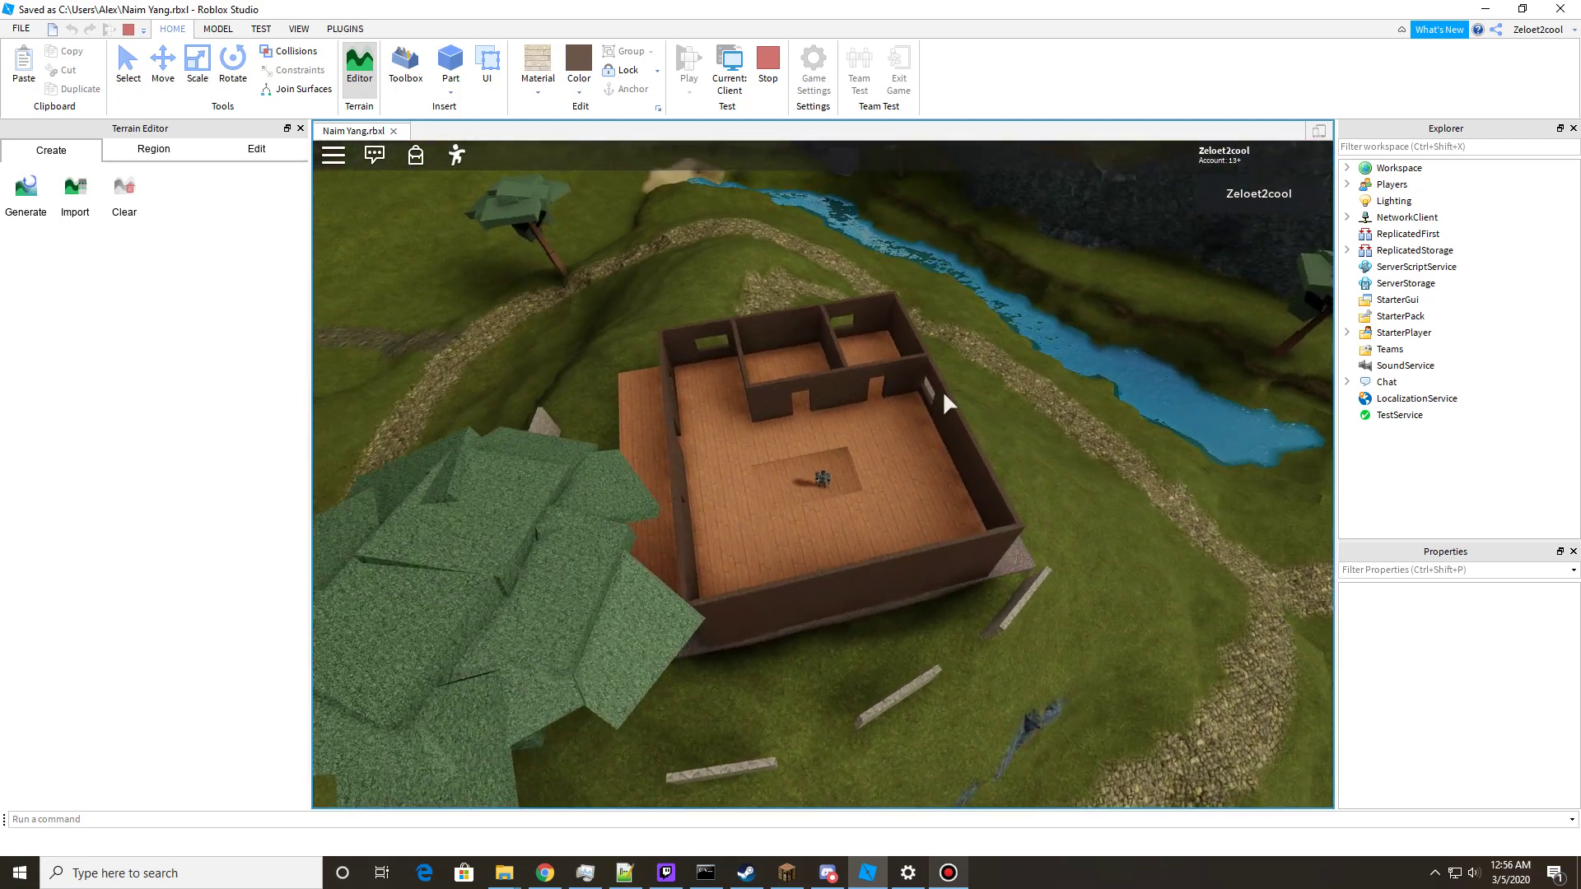
{"action": "right_click_drag", "start_coordinate": [942, 391], "coordinate": [941, 391]}
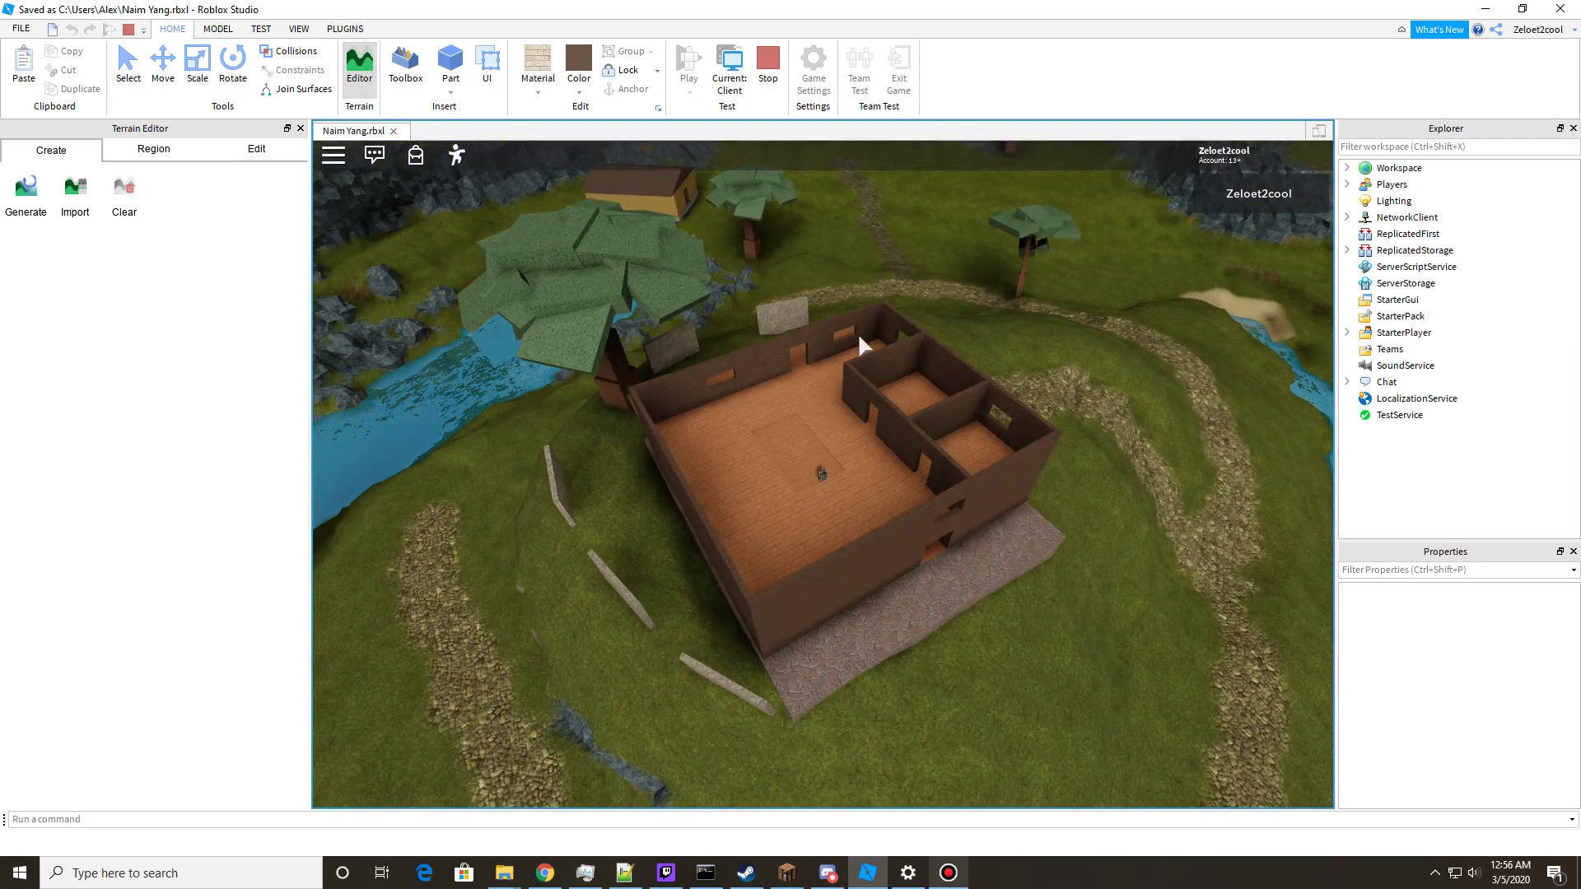
{"action": "right_click_drag", "start_coordinate": [865, 331], "coordinate": [865, 331]}
{"action": "scroll", "coordinate": [864, 332], "scroll_direction": "up", "scroll_amount": 3}
{"action": "scroll", "coordinate": [865, 332], "scroll_direction": "down", "scroll_amount": 3}
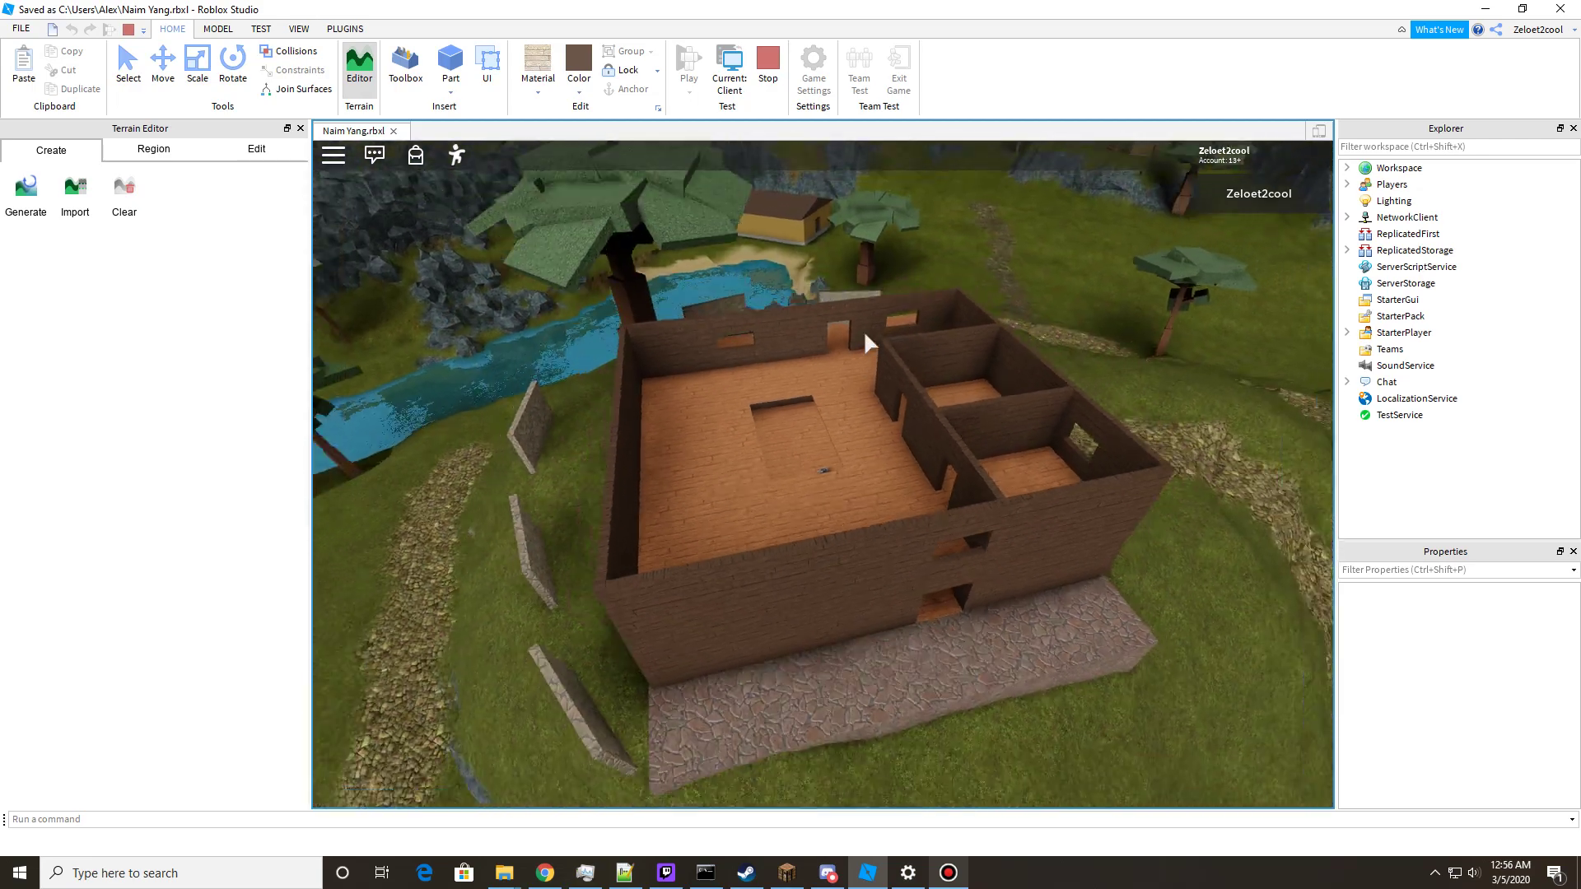
Walk the character out of the house over the stone terrace to the freestanding walls, and examine the river side.
{"action": "scroll", "coordinate": [832, 314], "scroll_direction": "up", "scroll_amount": 5}
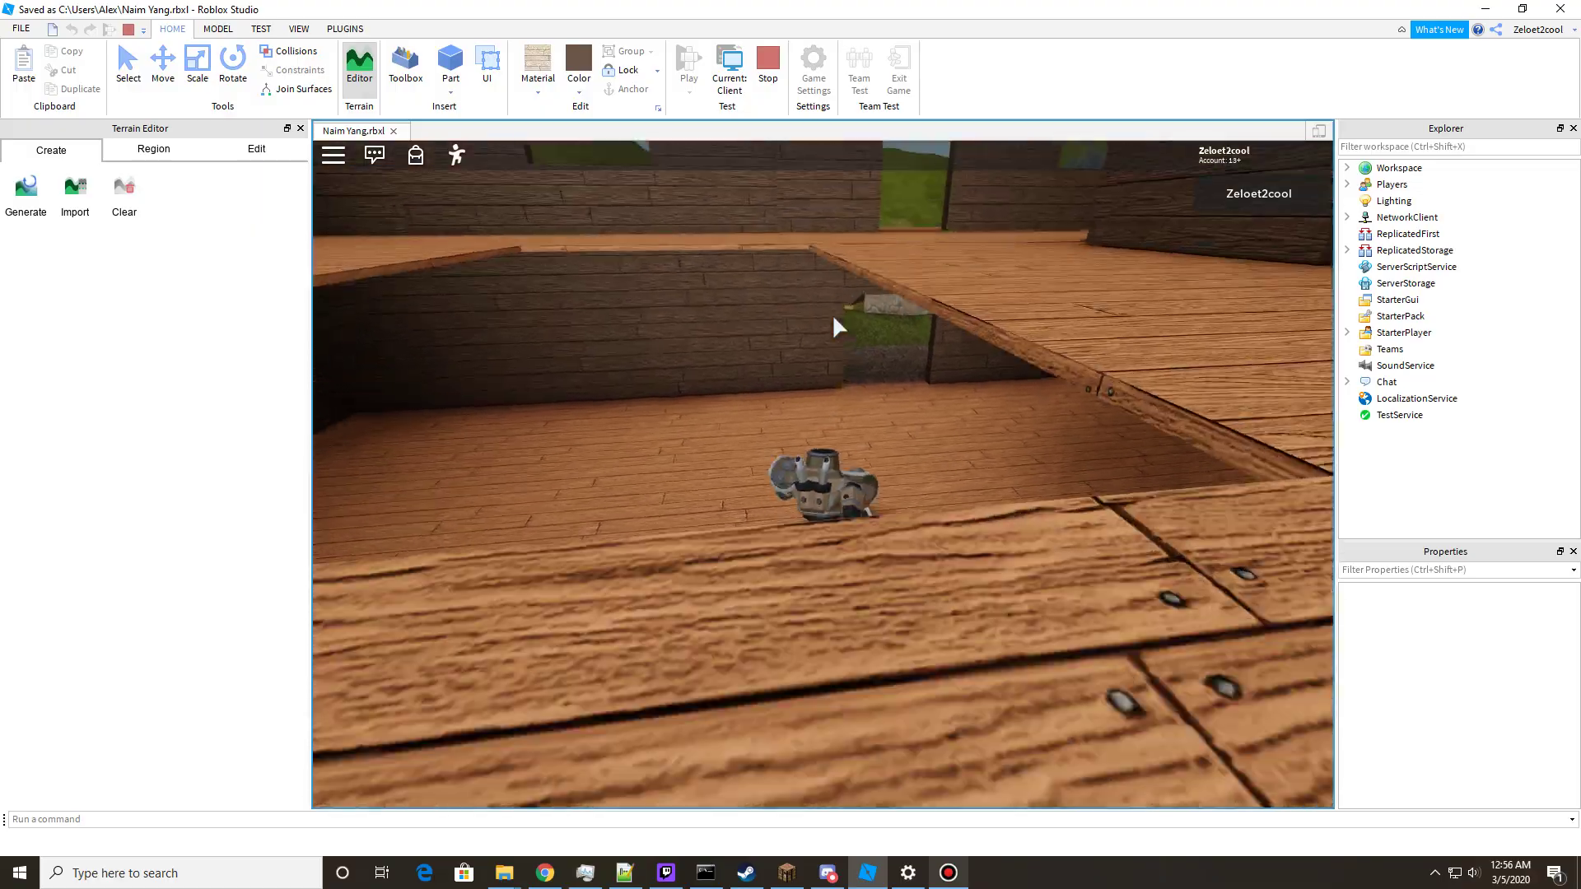
{"action": "scroll", "coordinate": [832, 314], "scroll_direction": "up", "scroll_amount": 3}
{"action": "key", "text": "w"}
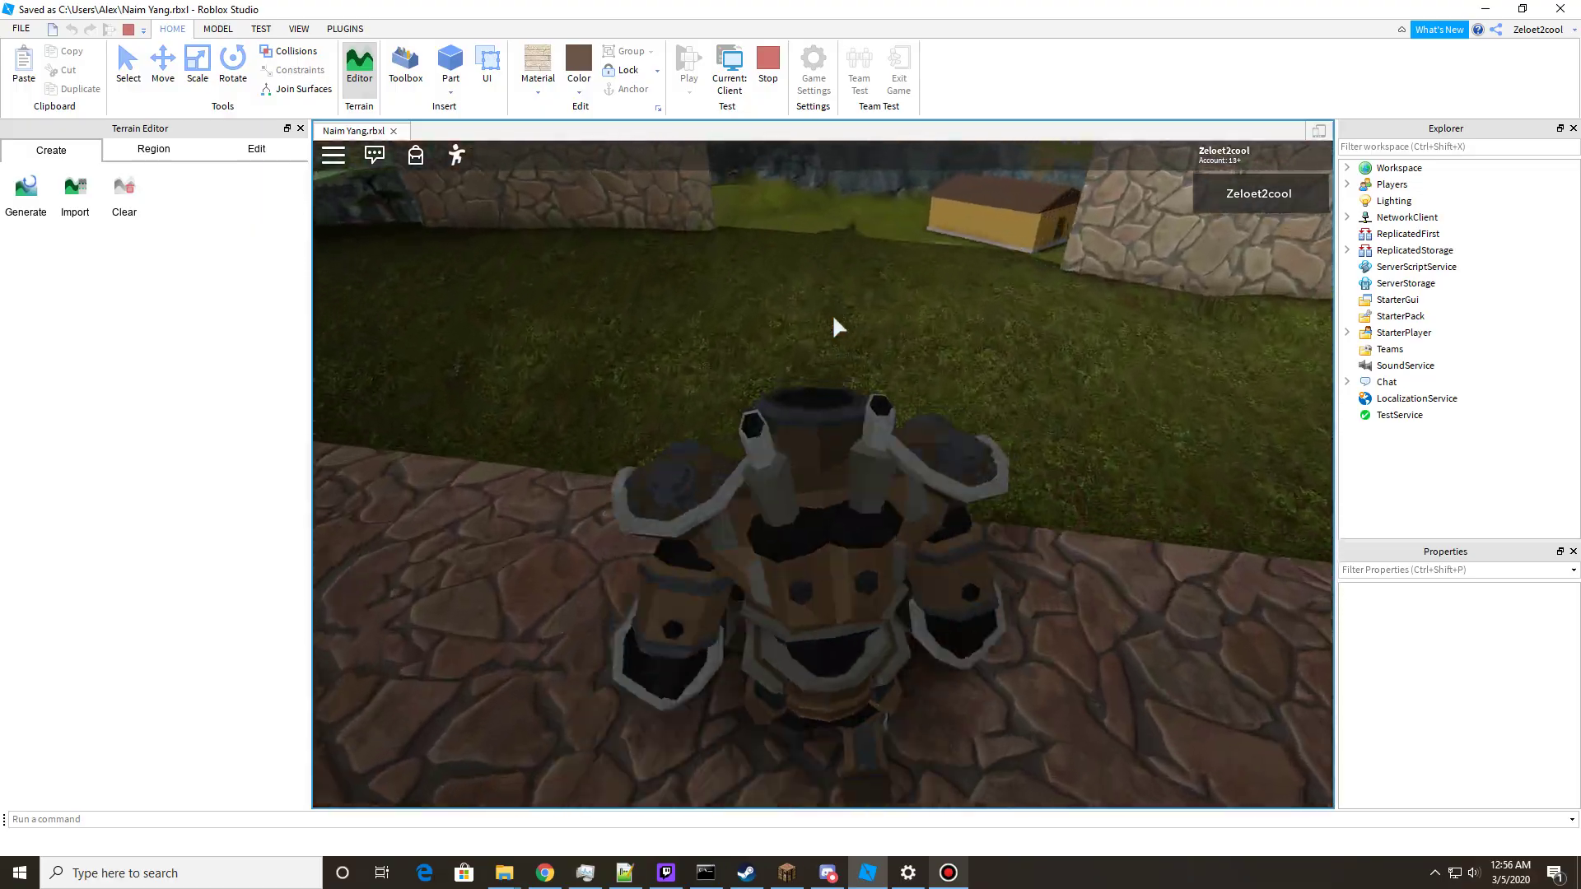
{"action": "scroll", "coordinate": [833, 323], "scroll_direction": "down", "scroll_amount": 8}
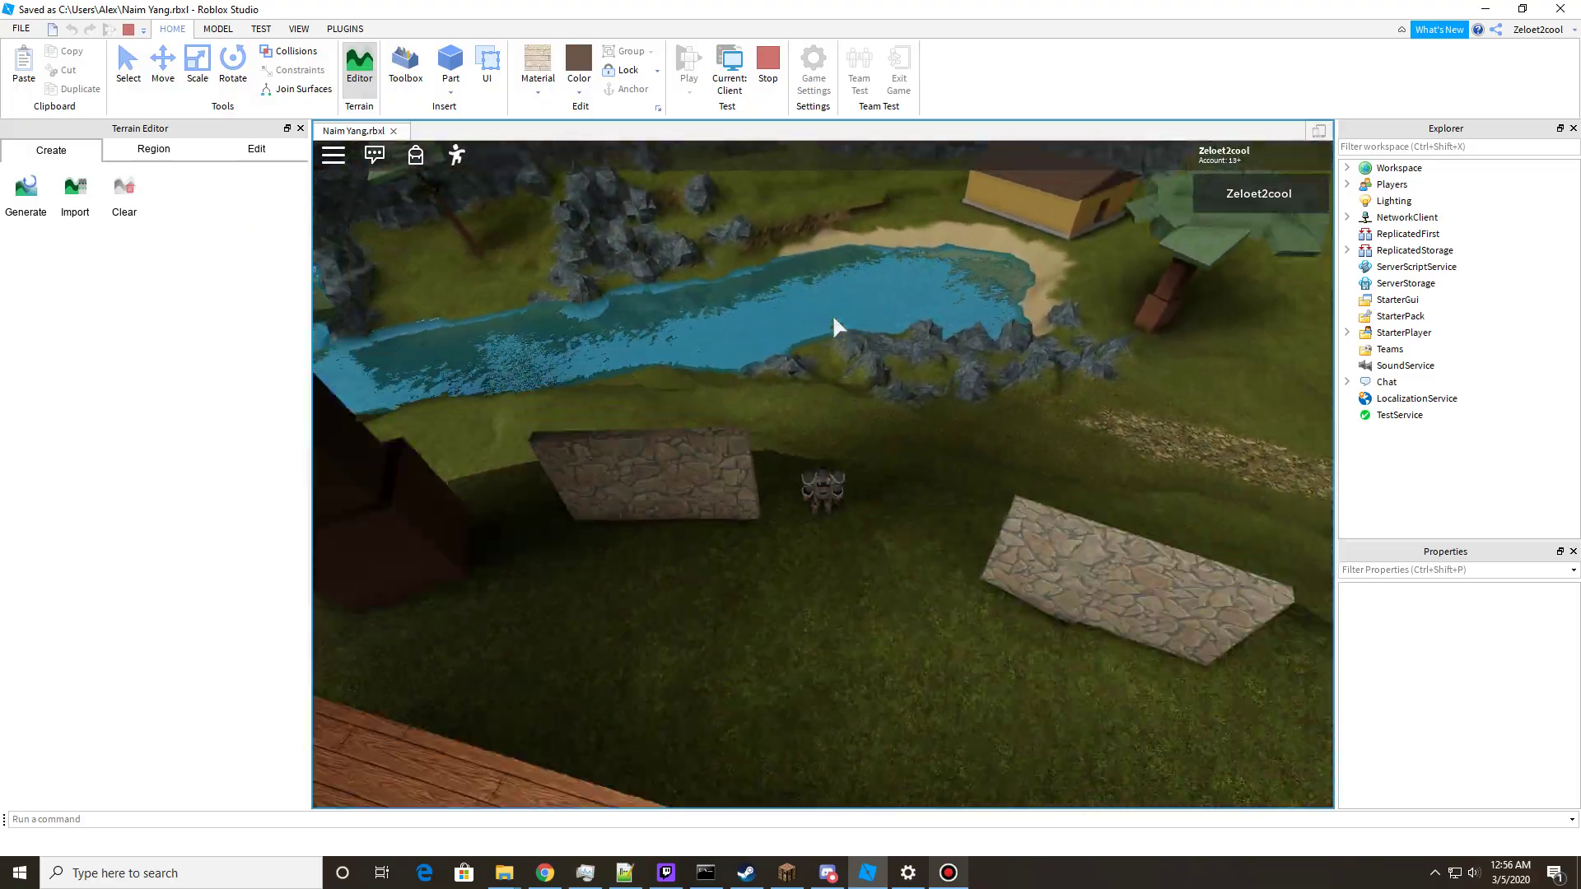
Examine the whole village map and the house from far above, and stop the playtest.
{"action": "scroll", "coordinate": [832, 313], "scroll_direction": "down", "scroll_amount": 10}
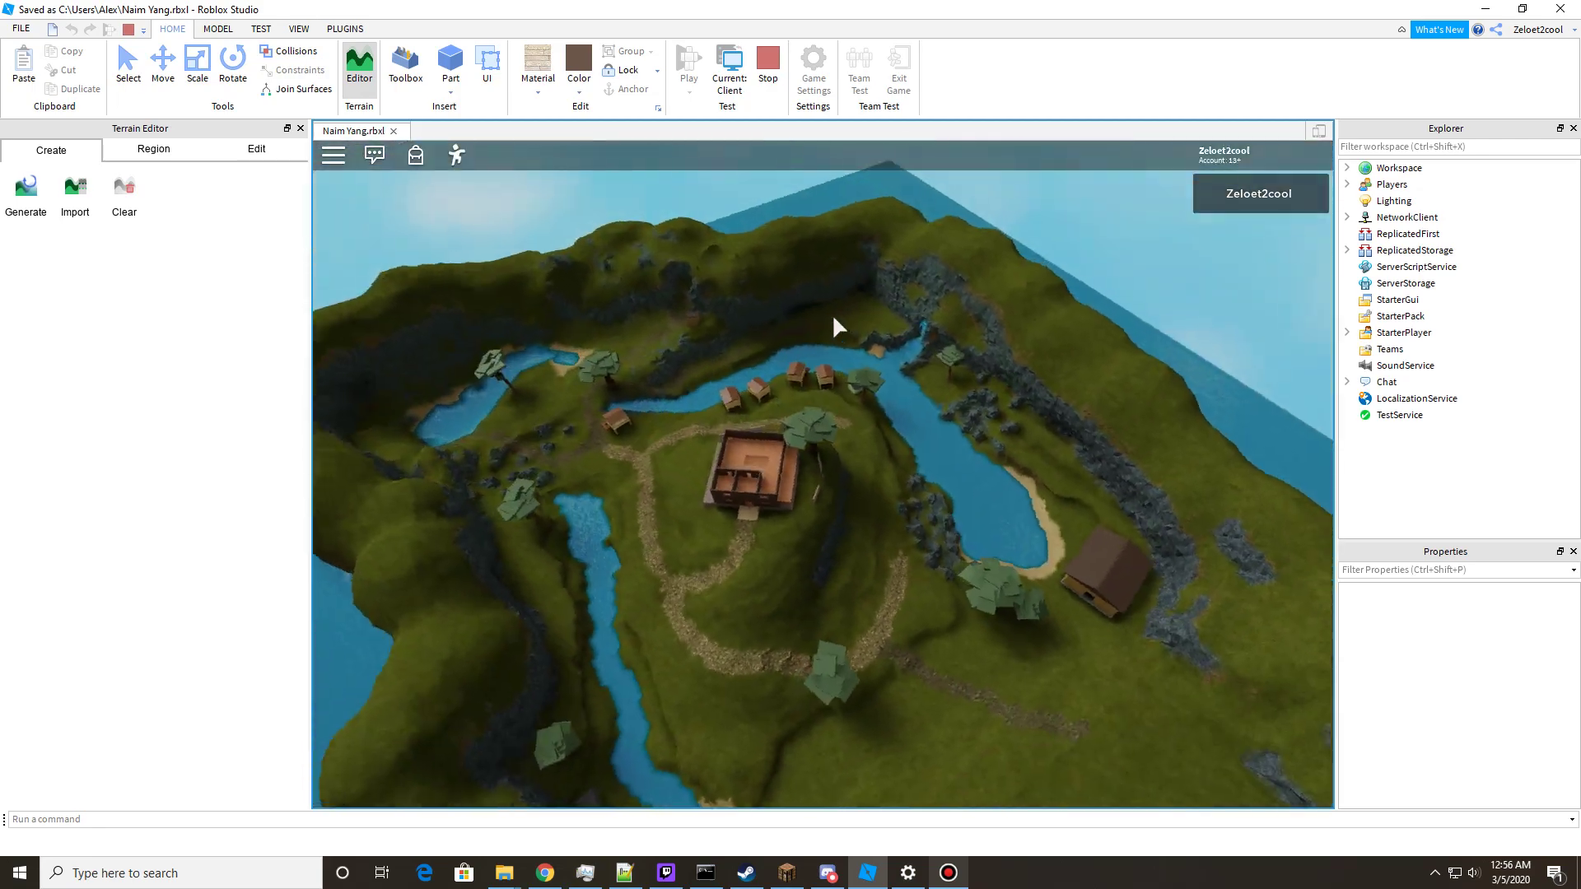
{"action": "right_click_drag", "start_coordinate": [833, 318], "coordinate": [833, 317]}
{"action": "scroll", "coordinate": [833, 318], "scroll_direction": "up", "scroll_amount": 5}
{"action": "right_click_drag", "start_coordinate": [833, 317], "coordinate": [833, 317]}
{"action": "left_click", "coordinate": [767, 61]}
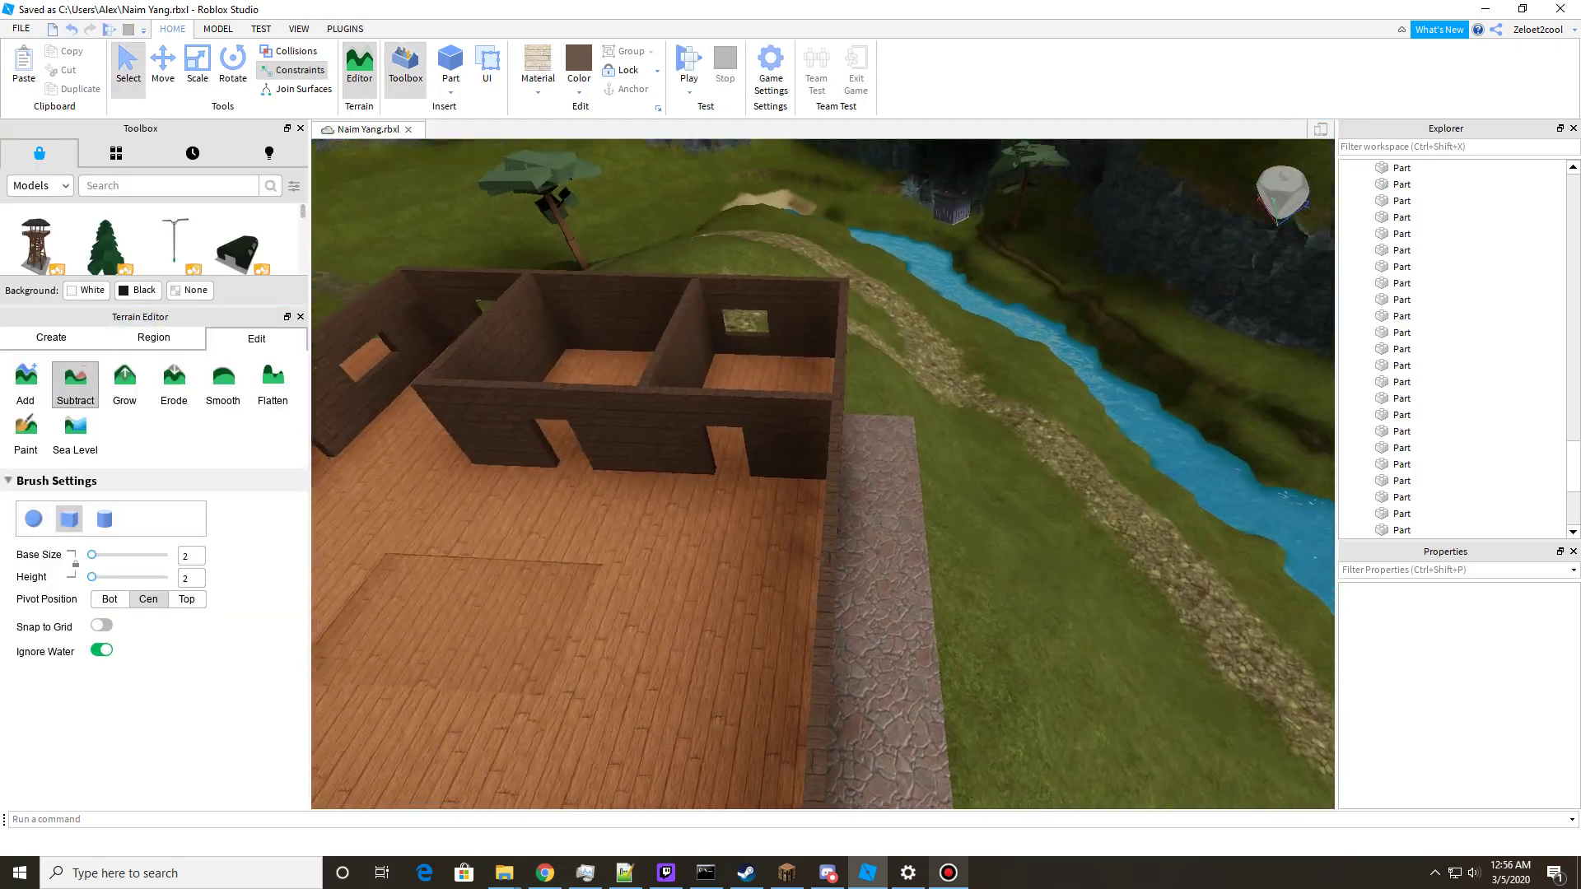
Fly from the house across the map in the editor, and examine the pond, its sandy shore and the surrounding hills.
{"action": "key", "text": "a"}
{"action": "right_click_drag", "start_coordinate": [823, 473], "coordinate": [914, 477]}
{"action": "key", "text": "a"}
{"action": "key", "text": "s"}
{"action": "key", "text": "w"}
{"action": "key", "text": "a"}
{"action": "key", "text": "s"}
{"action": "key", "text": "w"}
{"action": "key", "text": "a"}
{"action": "key", "text": "a"}
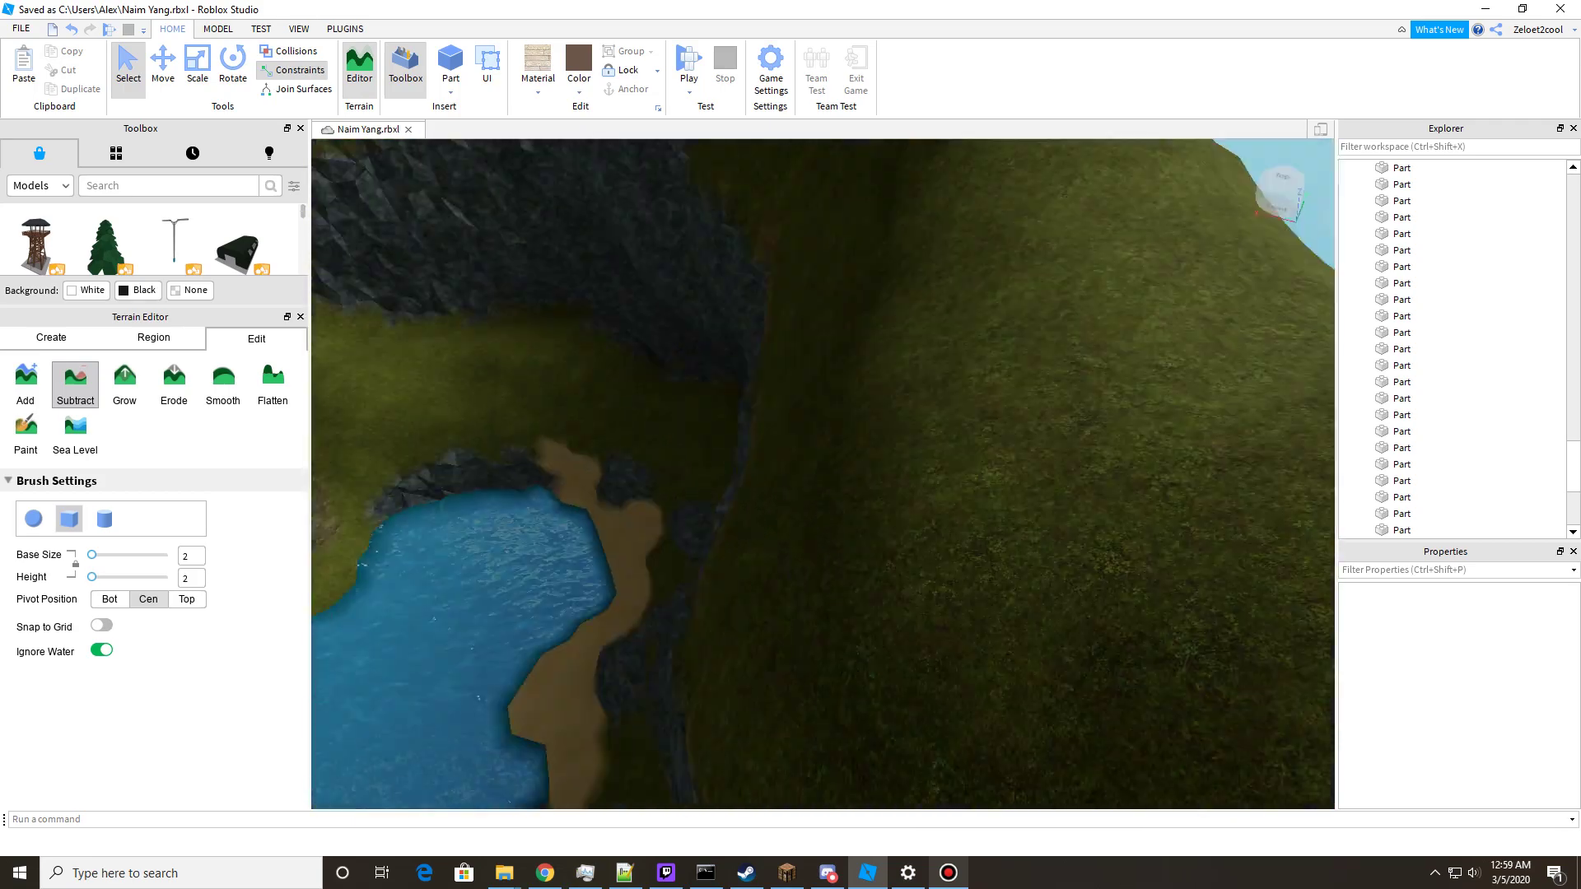
Fly back toward the house's hill, and examine its rocky slope and the stone wall above it.
{"action": "key", "text": "s"}
{"action": "right_click_drag", "start_coordinate": [824, 474], "coordinate": [856, 420]}
{"action": "key", "text": "w"}
{"action": "key", "text": "w"}
{"action": "key", "text": "w"}
{"action": "key", "text": "w"}
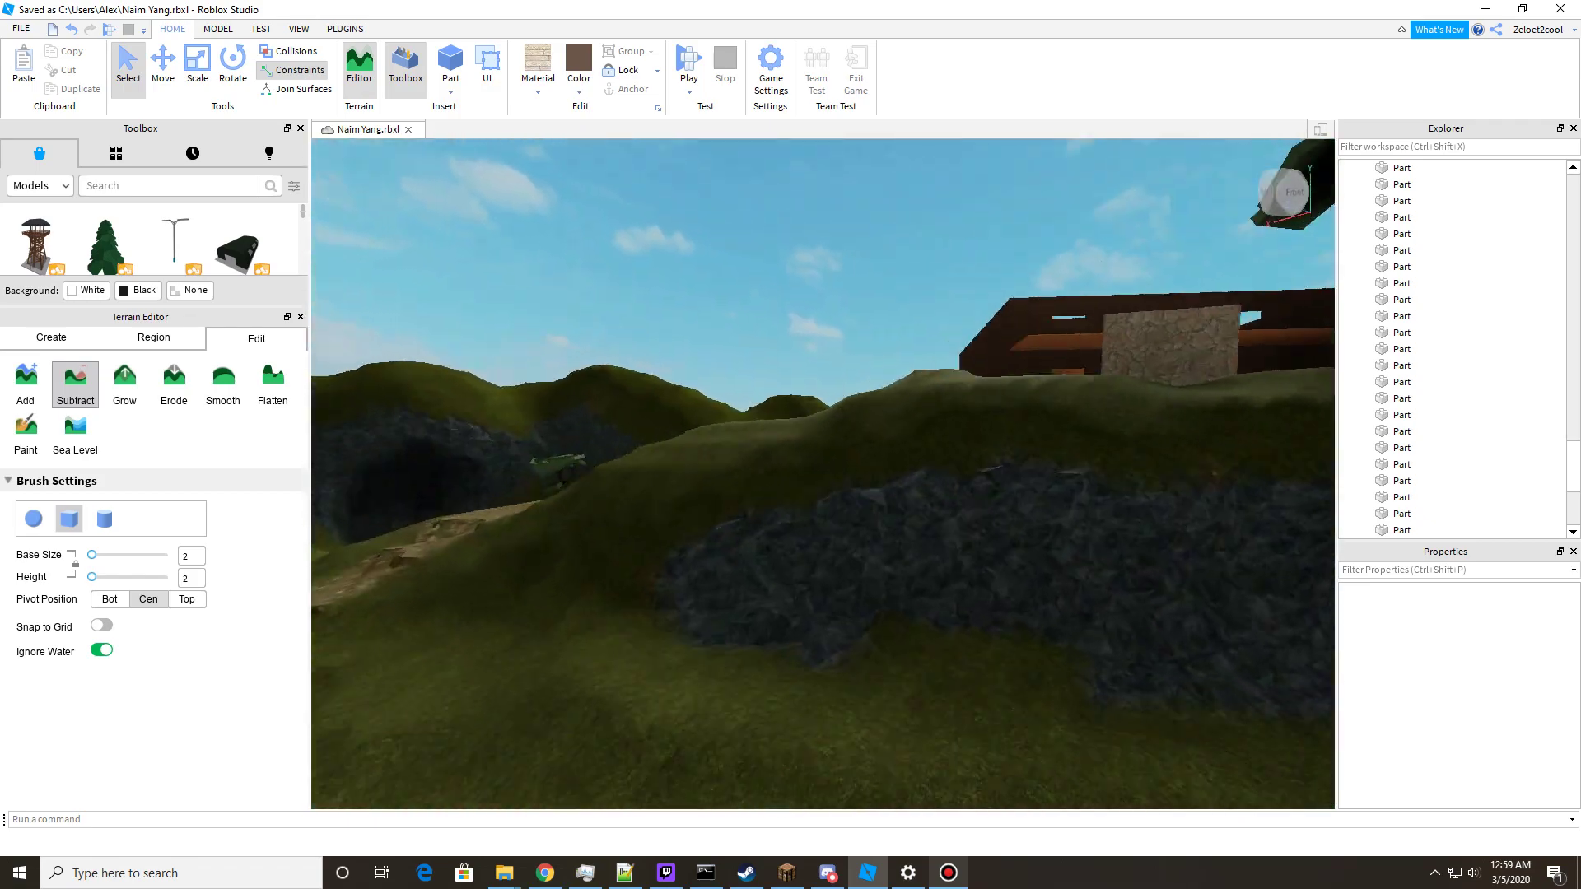
Examine the hill with its cobblestone path from a distance, approaching the house's front entrance.
{"action": "key", "text": "s"}
{"action": "right_click_drag", "start_coordinate": [659, 424], "coordinate": [893, 391]}
{"action": "key", "text": "w"}
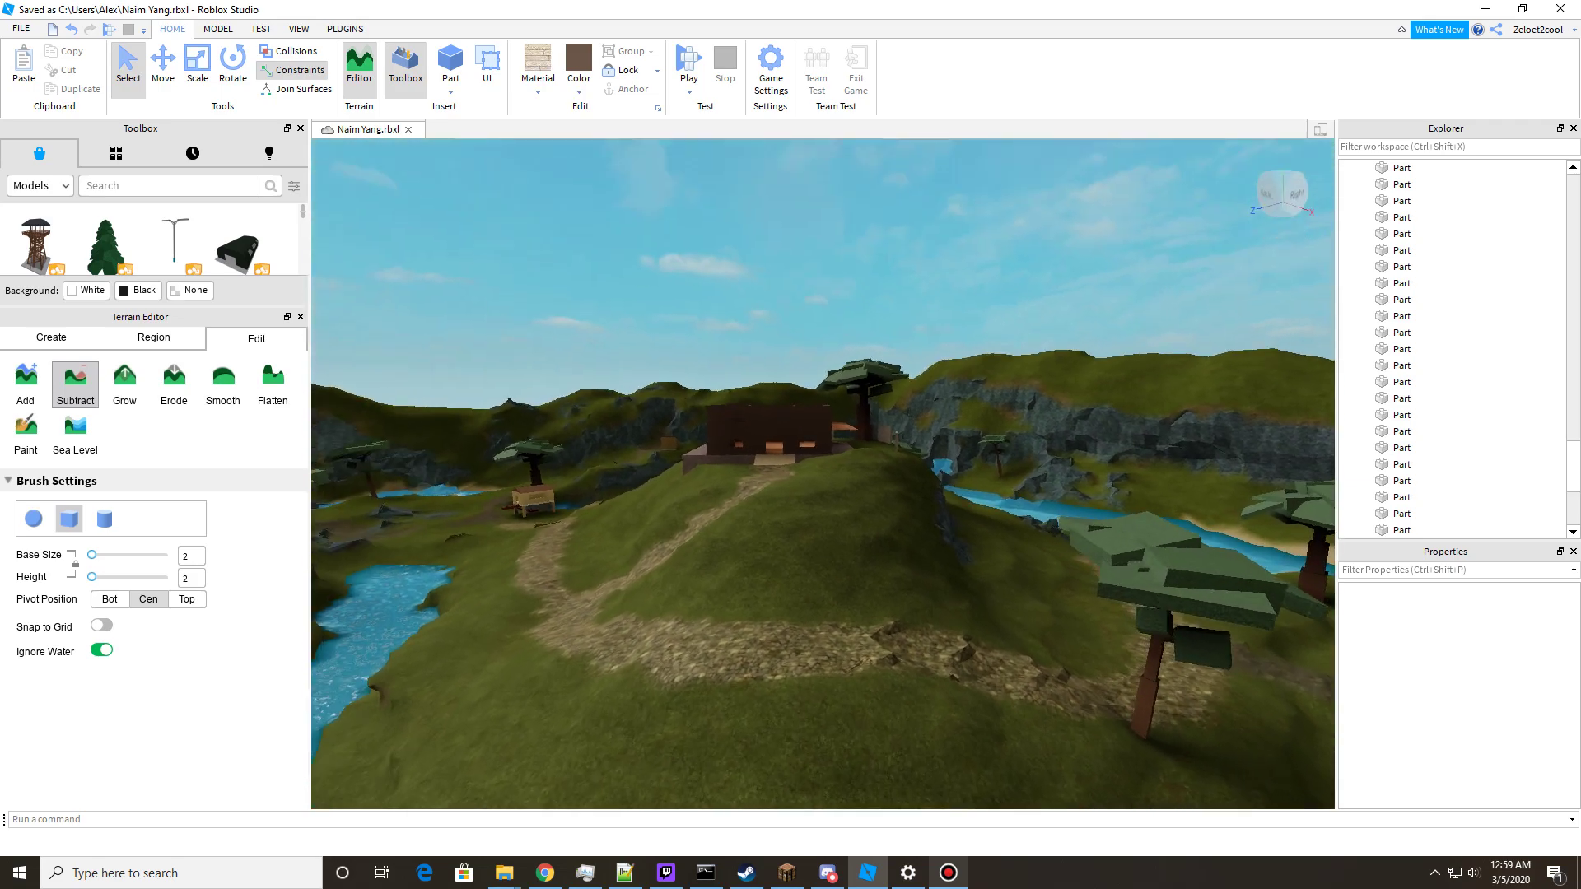
{"action": "key", "text": "w"}
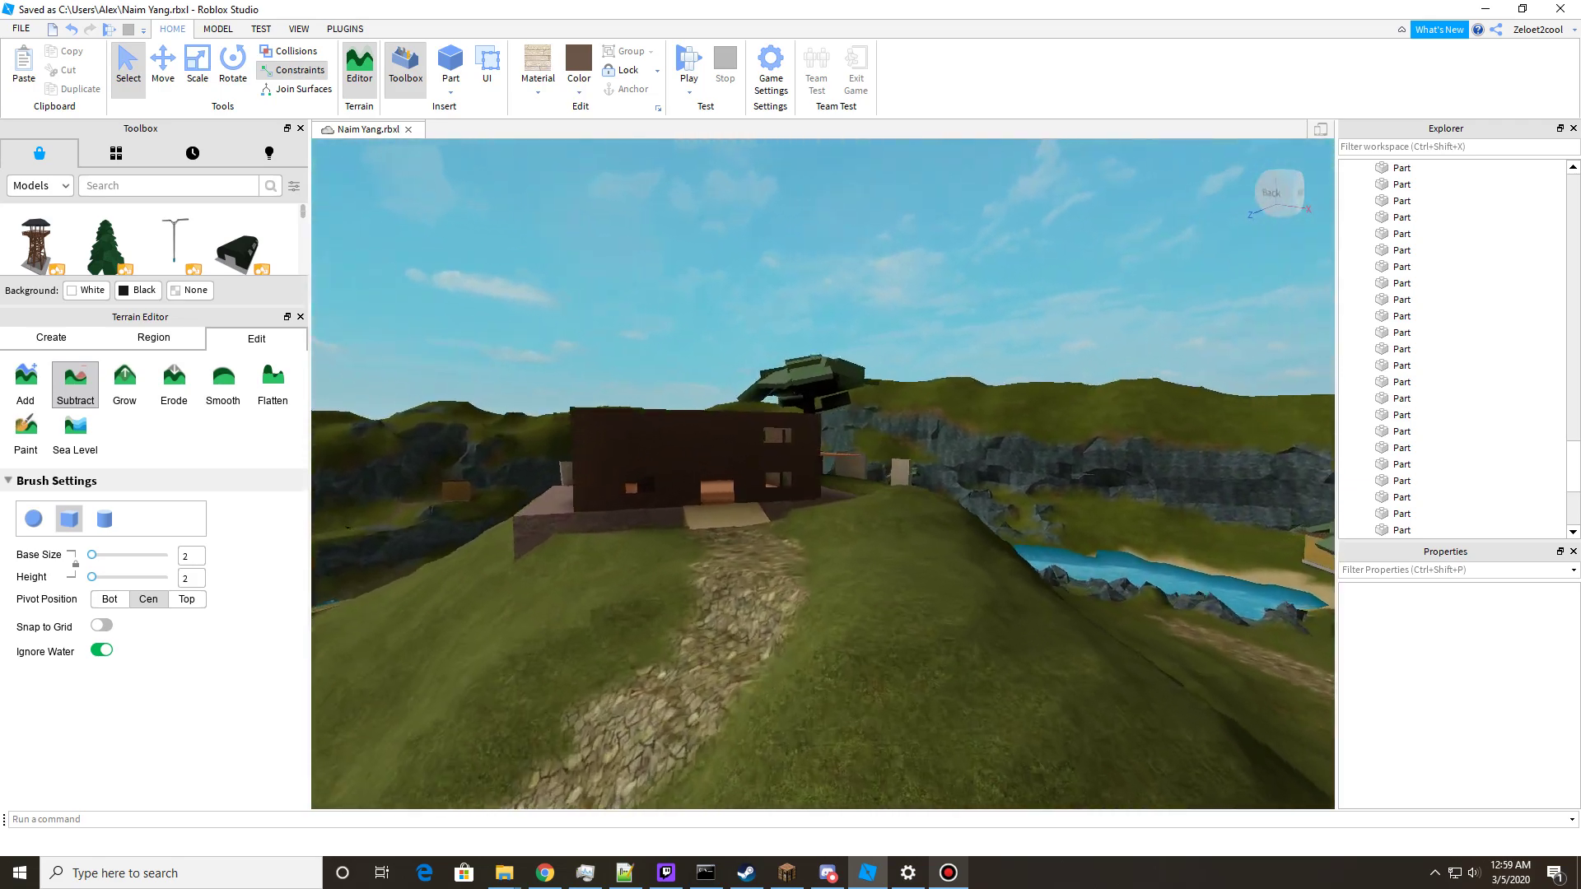
{"action": "key", "text": "w"}
Examine the balcony side's door and window openings, and view the upper-storey rooms from above.
{"action": "mouse_move", "coordinate": [894, 391]}
{"action": "right_mouse_down"}
{"action": "mouse_move", "coordinate": [828, 400]}
{"action": "mouse_move", "coordinate": [840, 469]}
{"action": "mouse_move", "coordinate": [890, 408]}
{"action": "mouse_move", "coordinate": [873, 379]}
{"action": "mouse_move", "coordinate": [799, 342]}
{"action": "mouse_move", "coordinate": [877, 387]}
{"action": "right_mouse_up"}
{"action": "key", "text": "s"}
{"action": "key", "text": "s"}
{"action": "key", "text": "w"}
{"action": "key", "text": "w"}
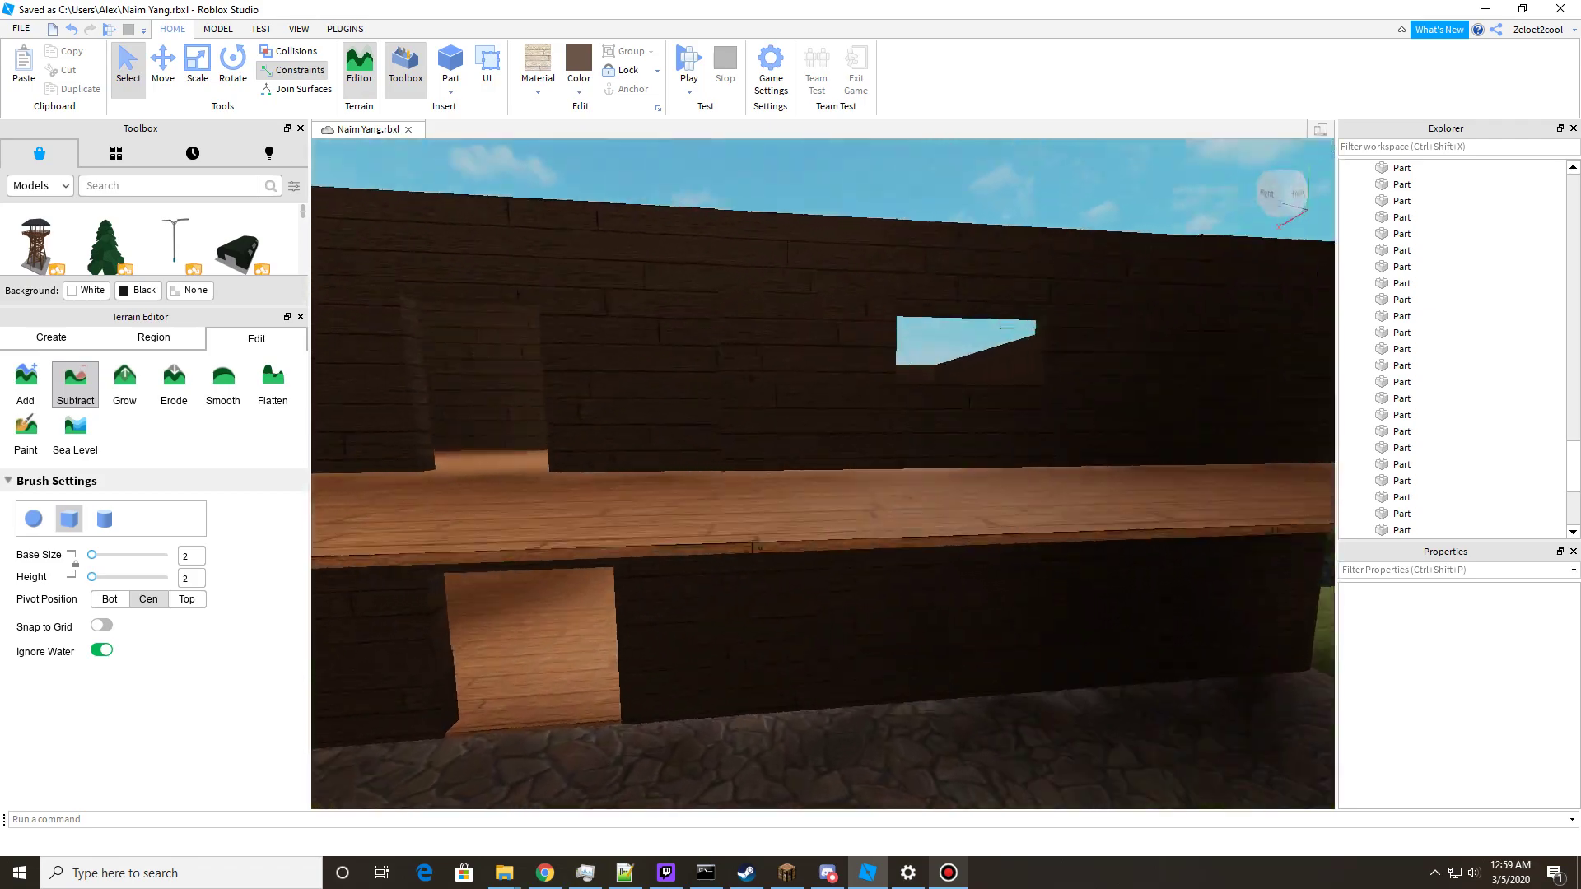
{"action": "right_click_drag", "start_coordinate": [823, 473], "coordinate": [700, 461]}
{"action": "key", "text": "w"}
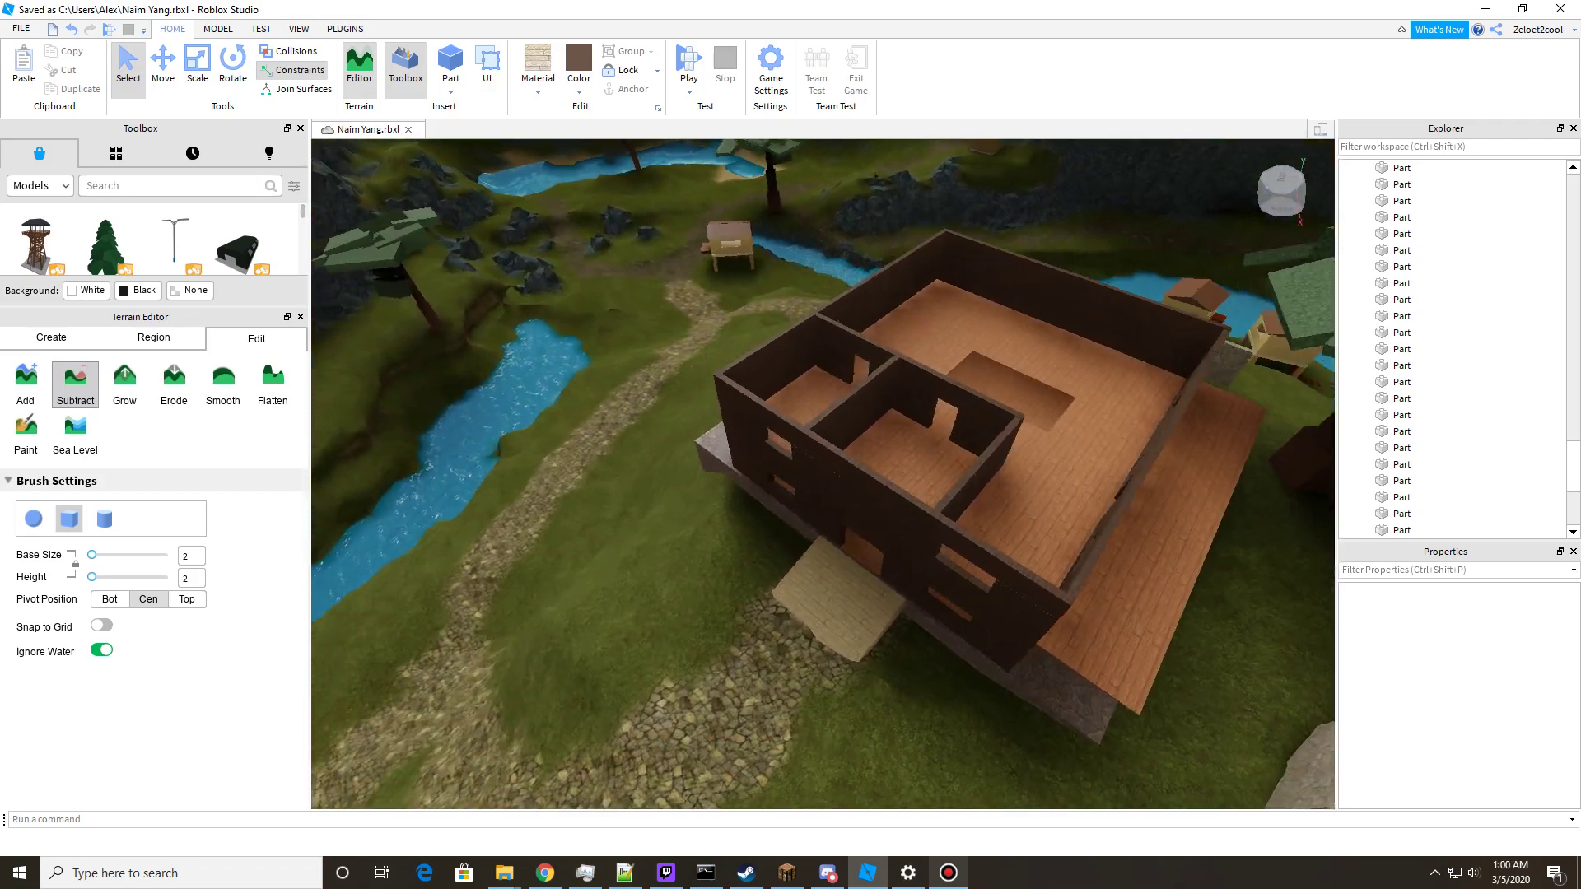
Circle the house's exterior, and examine the side wall above the stone platform and the front wall with its ramp.
{"action": "key", "text": "a"}
{"action": "right_click_drag", "start_coordinate": [824, 473], "coordinate": [1045, 395]}
{"action": "key", "text": "d"}
{"action": "key", "text": "d"}
{"action": "key", "text": "a"}
{"action": "key", "text": "a"}
{"action": "key", "text": "w"}
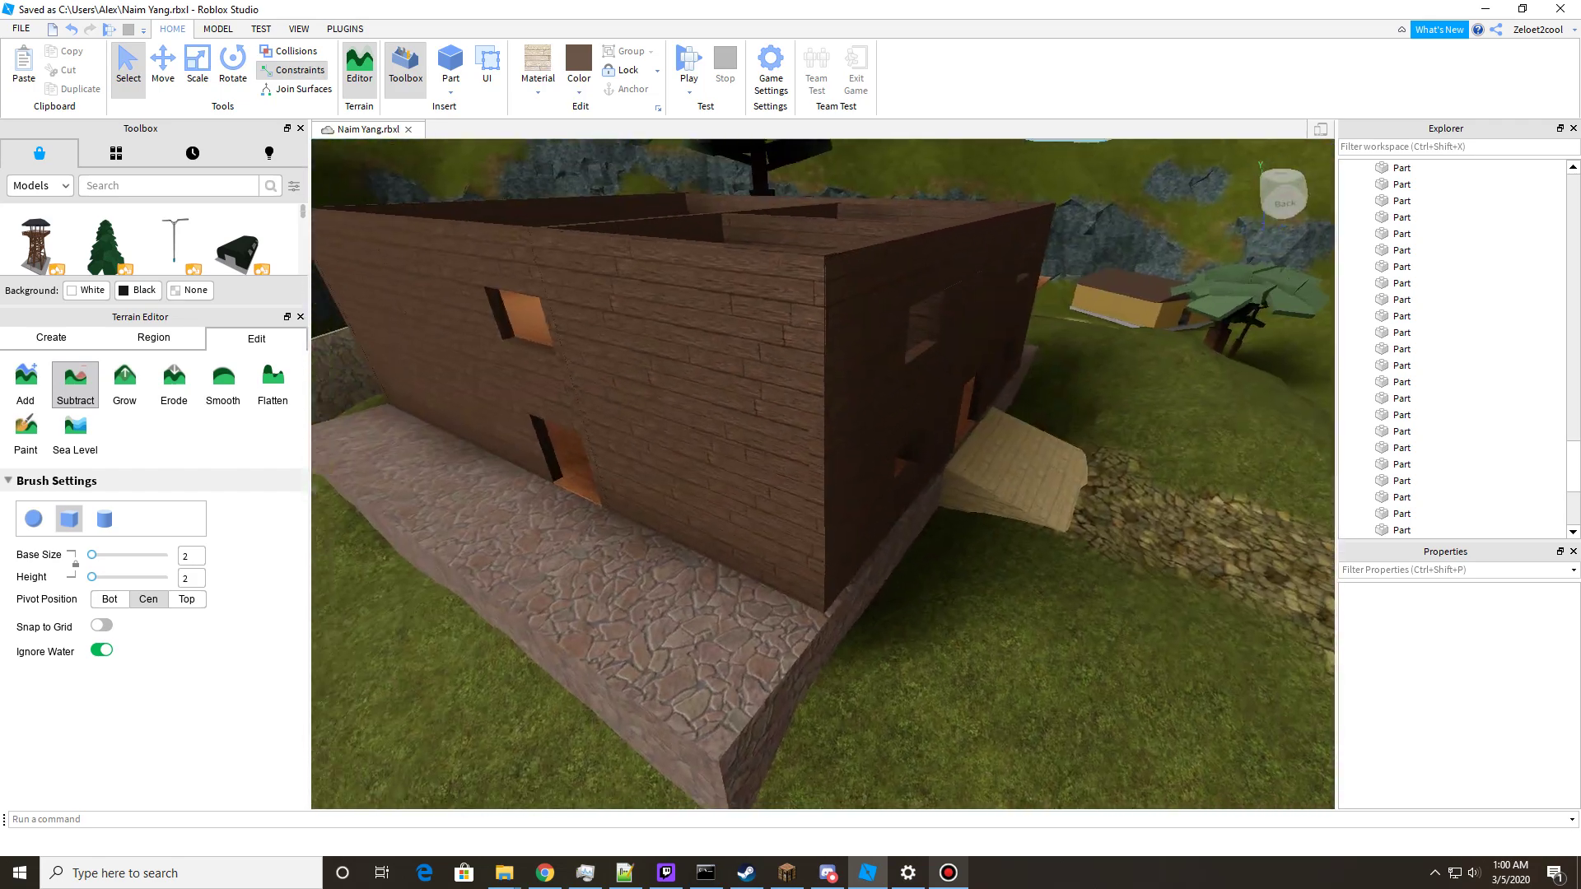
{"action": "key", "text": "d"}
{"action": "right_click_drag", "start_coordinate": [824, 473], "coordinate": [716, 425]}
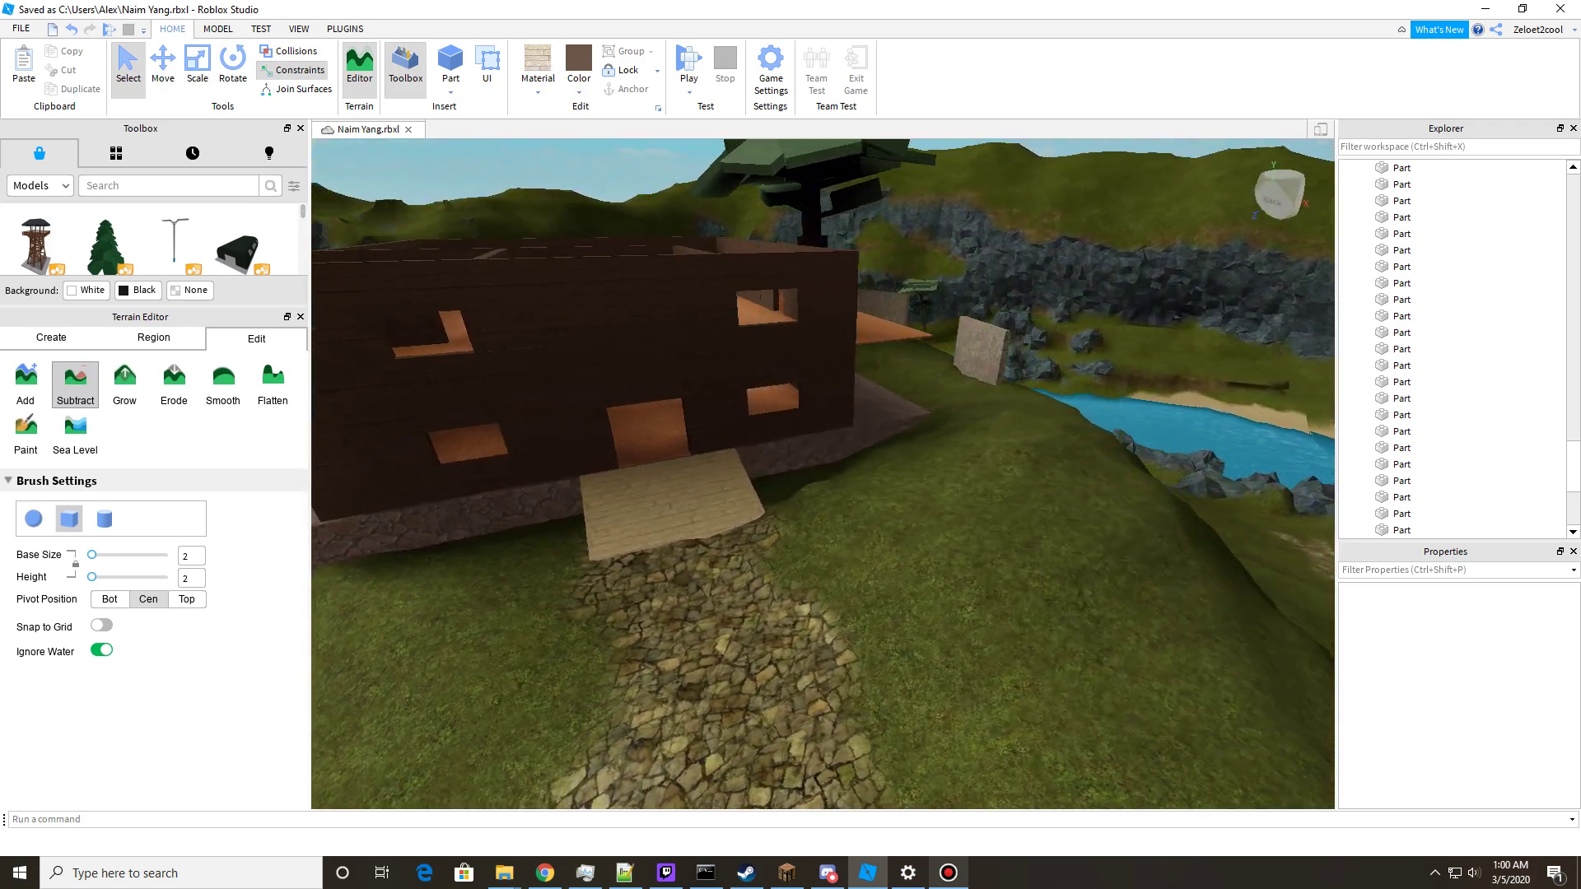
{"action": "key", "text": "d"}
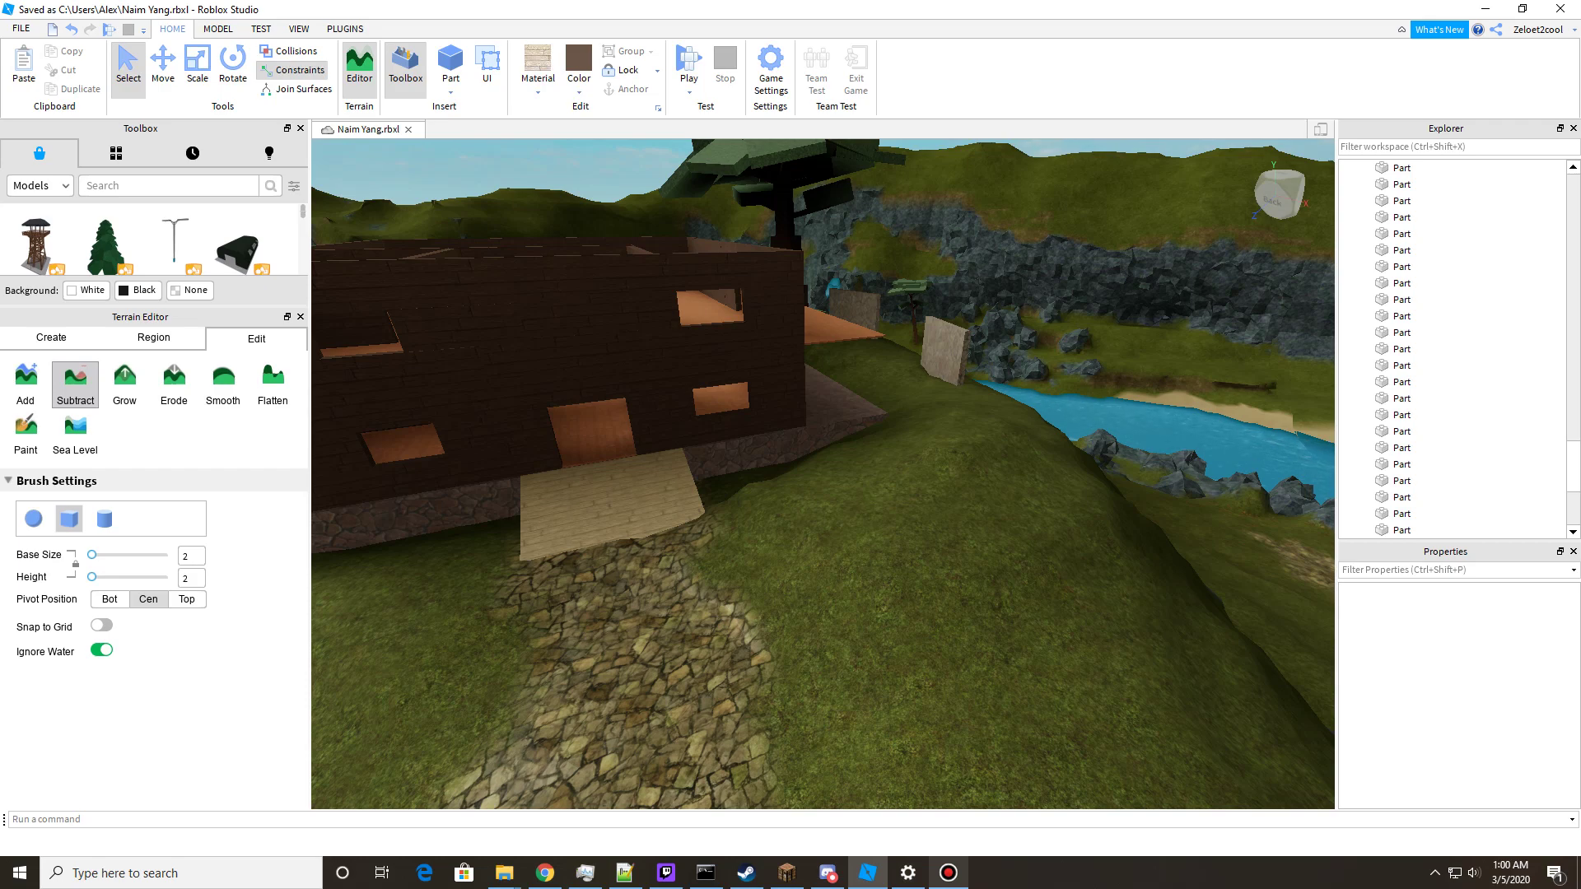
{"action": "left_click", "coordinate": [948, 873]}
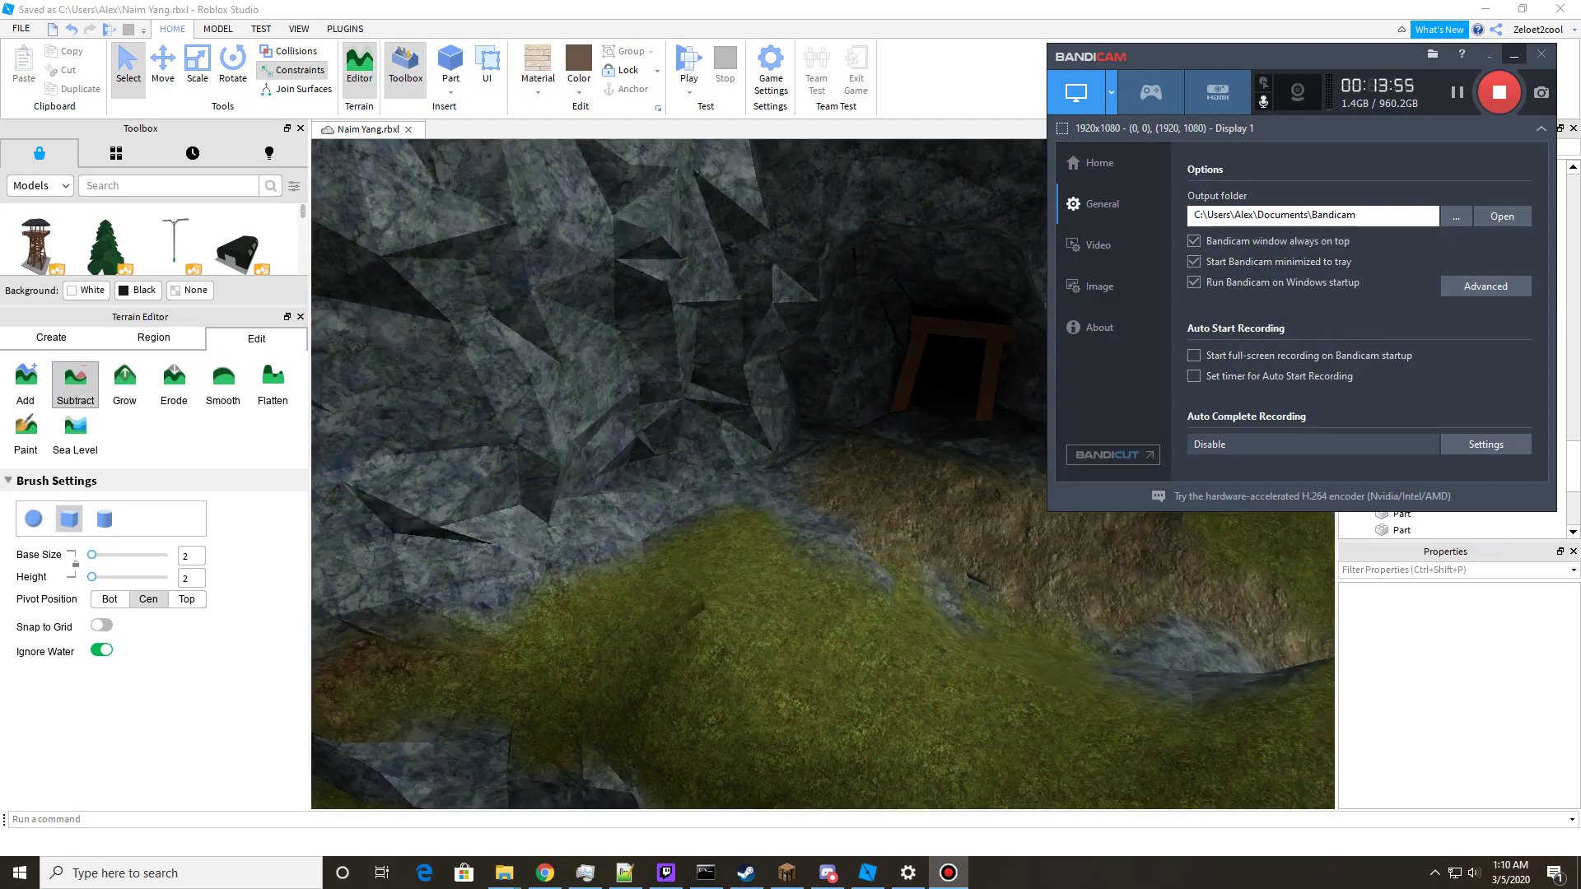
Examine the timber-framed mine entrance in the rocky cliff and the grassy ledge in front of it.
{"action": "key", "text": "w"}
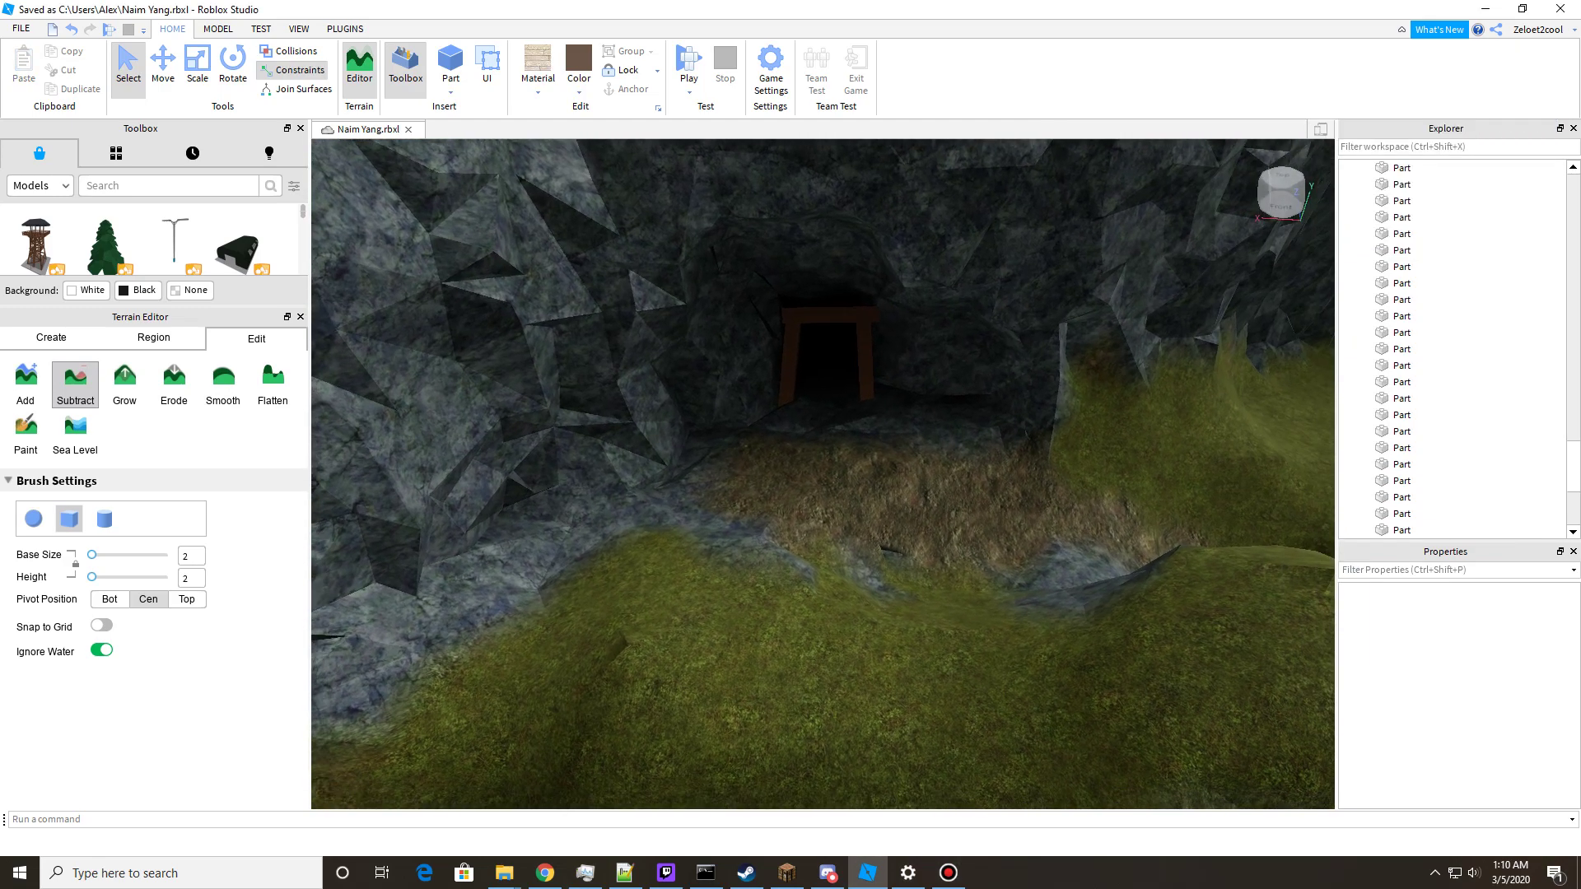
{"action": "right_click_drag", "start_coordinate": [576, 412], "coordinate": [436, 463]}
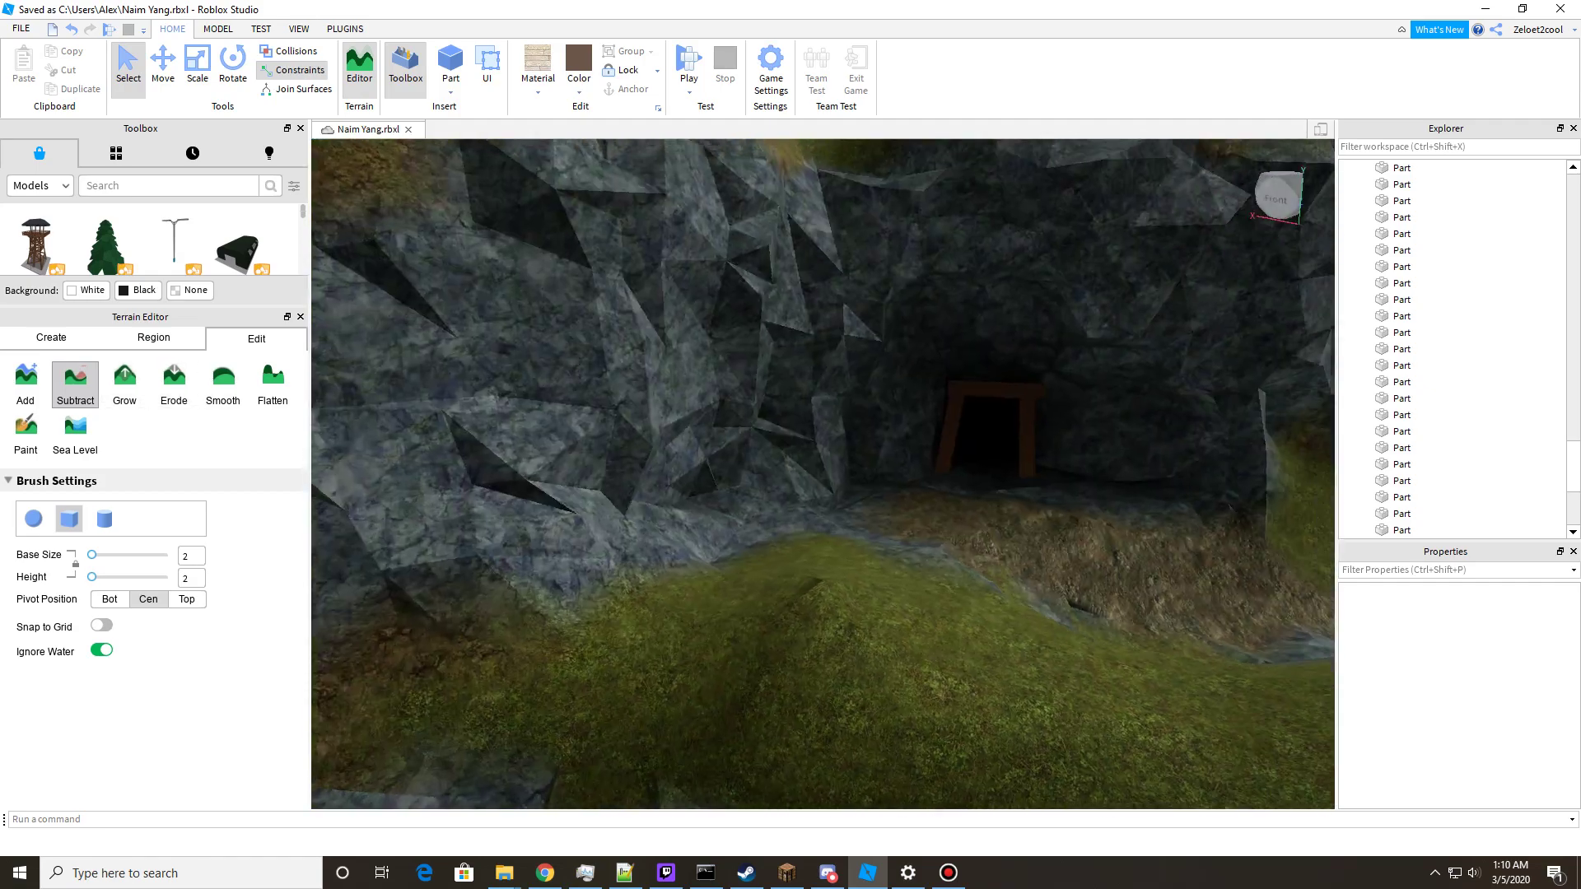
{"action": "key", "text": "s"}
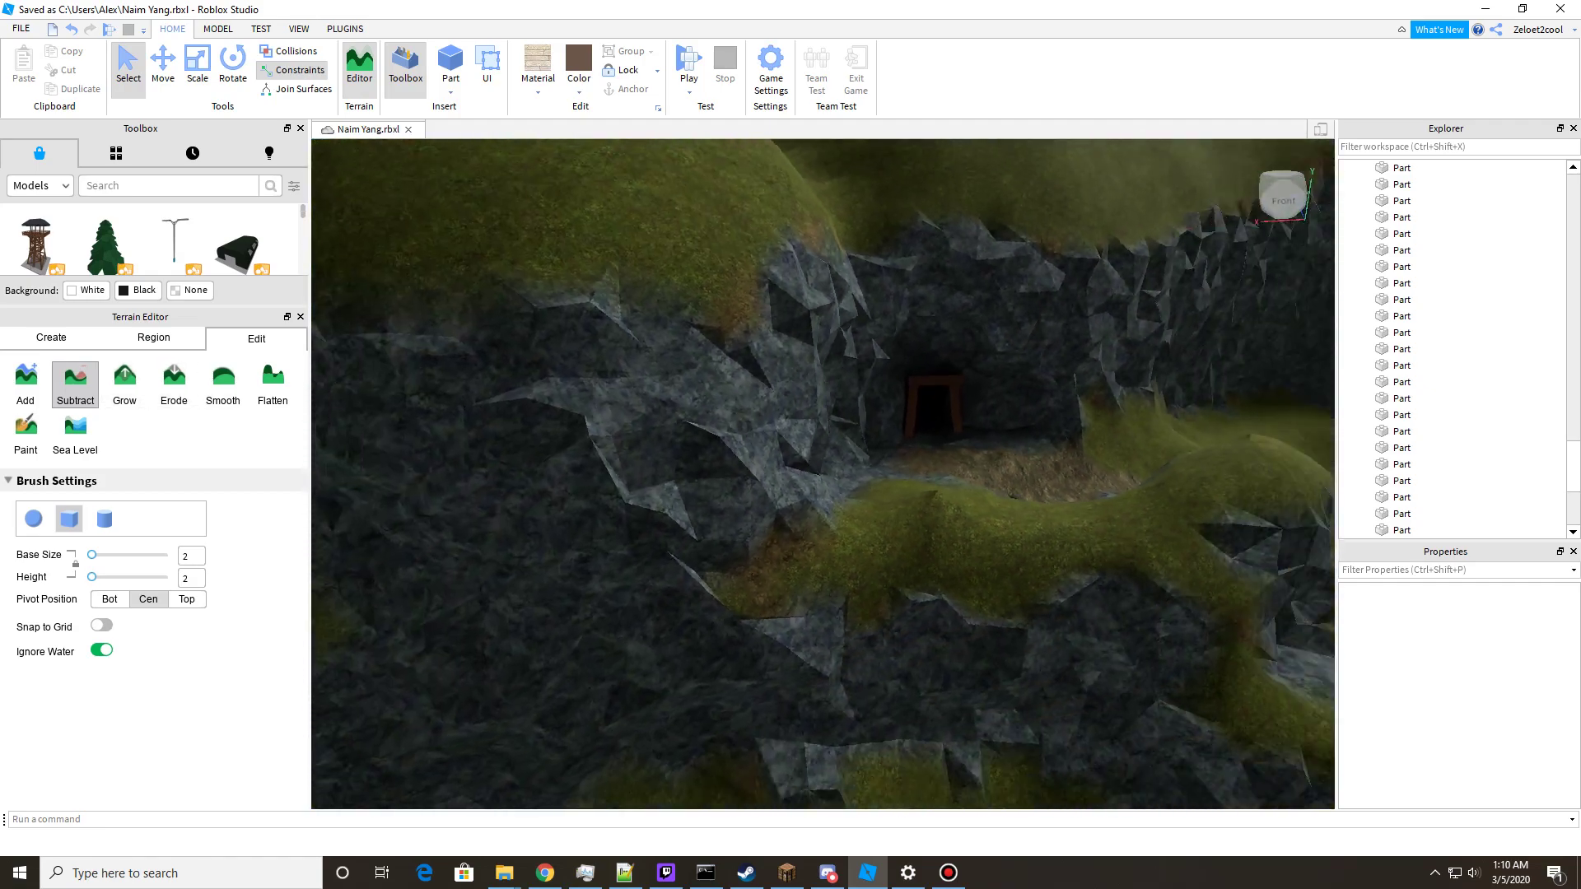
{"action": "mouse_move", "coordinate": [823, 474]}
{"action": "right_mouse_down"}
{"action": "mouse_move", "coordinate": [873, 485]}
{"action": "mouse_move", "coordinate": [807, 481]}
{"action": "mouse_move", "coordinate": [811, 449]}
{"action": "mouse_move", "coordinate": [540, 465]}
{"action": "mouse_move", "coordinate": [811, 461]}
{"action": "mouse_move", "coordinate": [815, 445]}
{"action": "mouse_move", "coordinate": [819, 473]}
{"action": "right_mouse_up"}
{"action": "key", "text": "w"}
{"action": "key", "text": "w"}
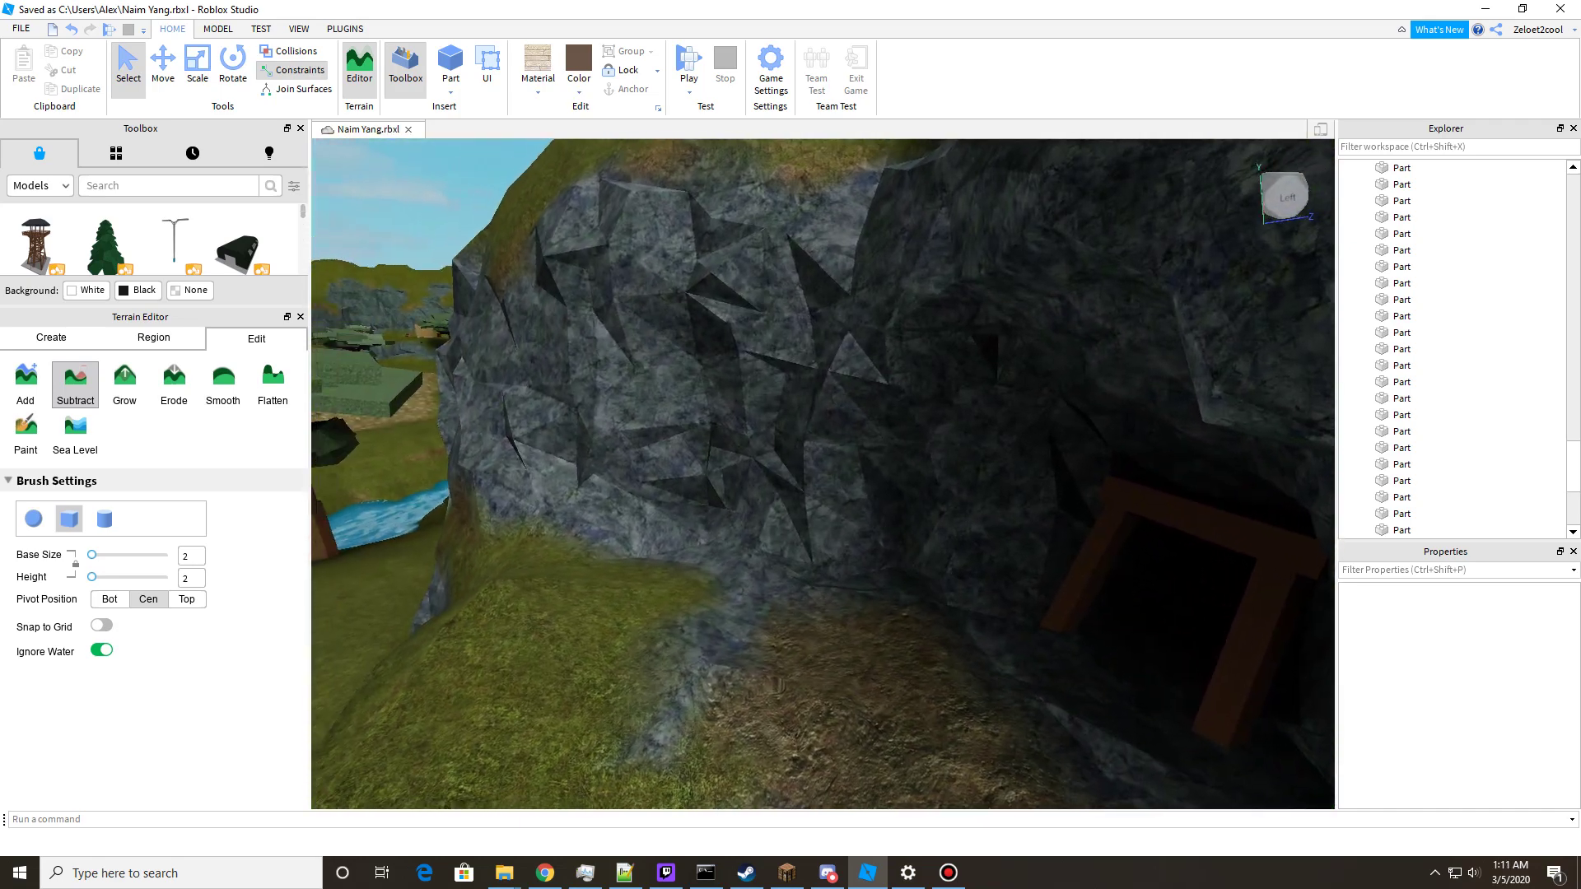
Erode an opening into the rock wall beside the timber-framed mine entrance, using the size 4 sphere brush at strength 1.
{"action": "left_click", "coordinate": [173, 384]}
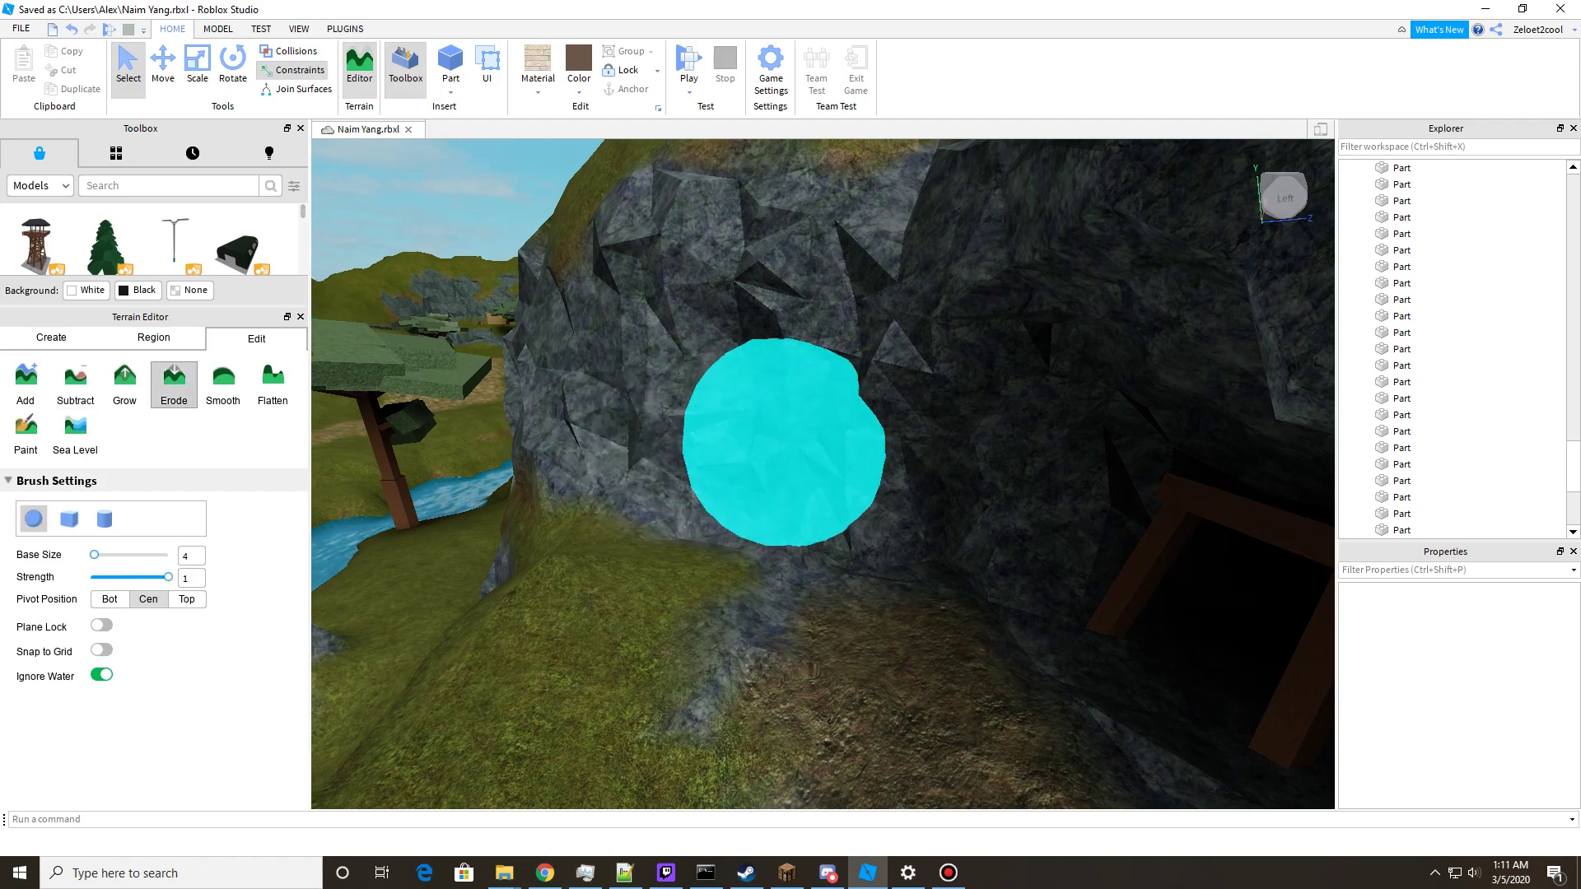
{"action": "right_click_drag", "start_coordinate": [785, 443], "coordinate": [800, 430]}
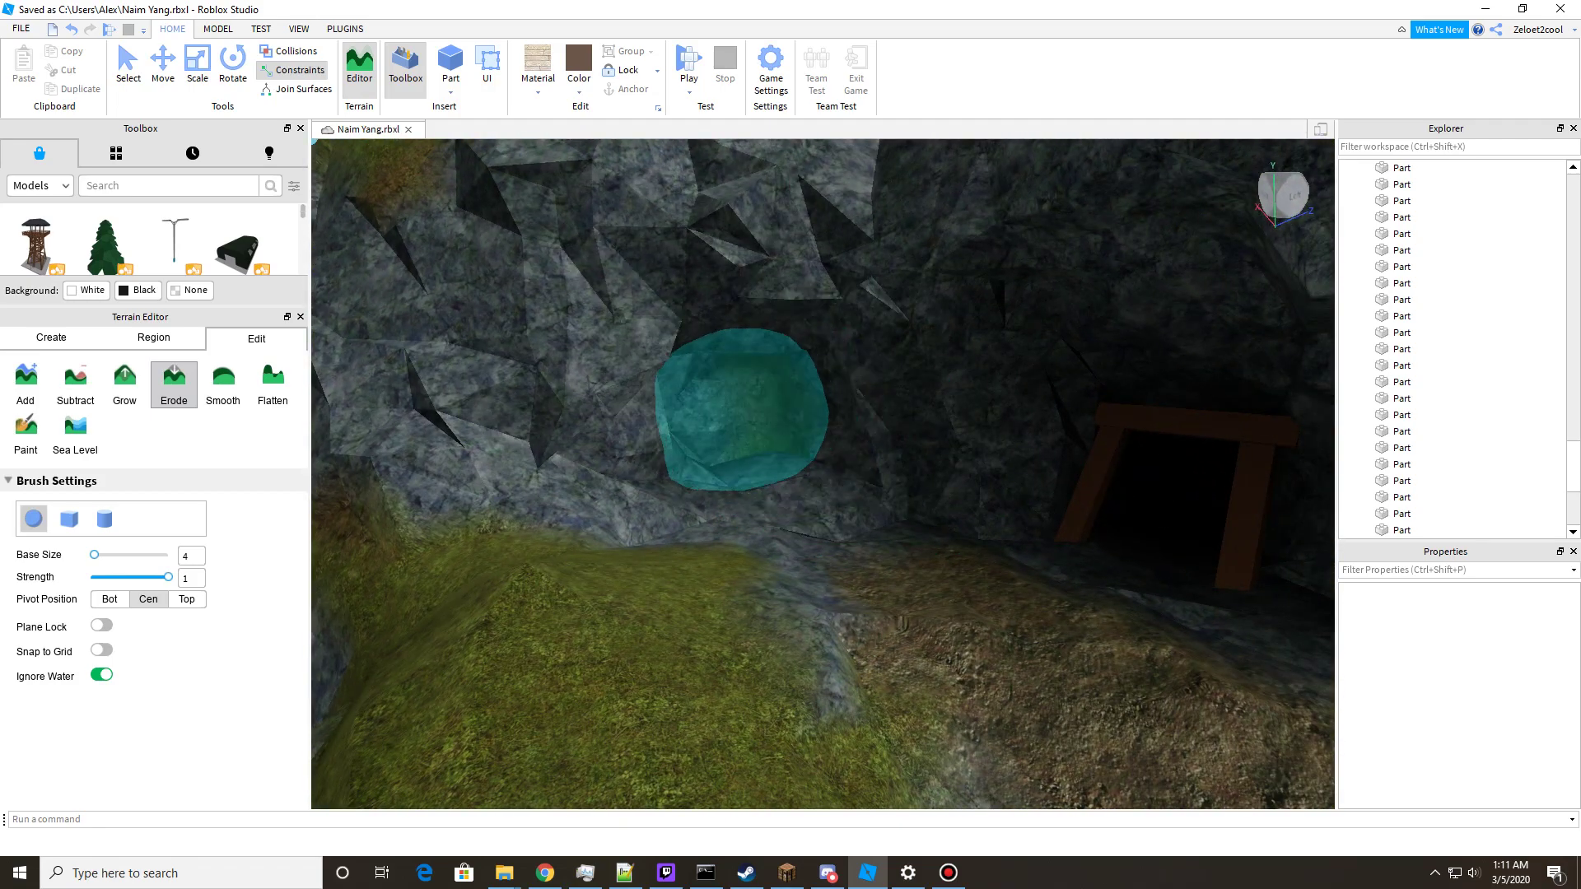
{"action": "key", "text": "a"}
{"action": "key", "text": "s"}
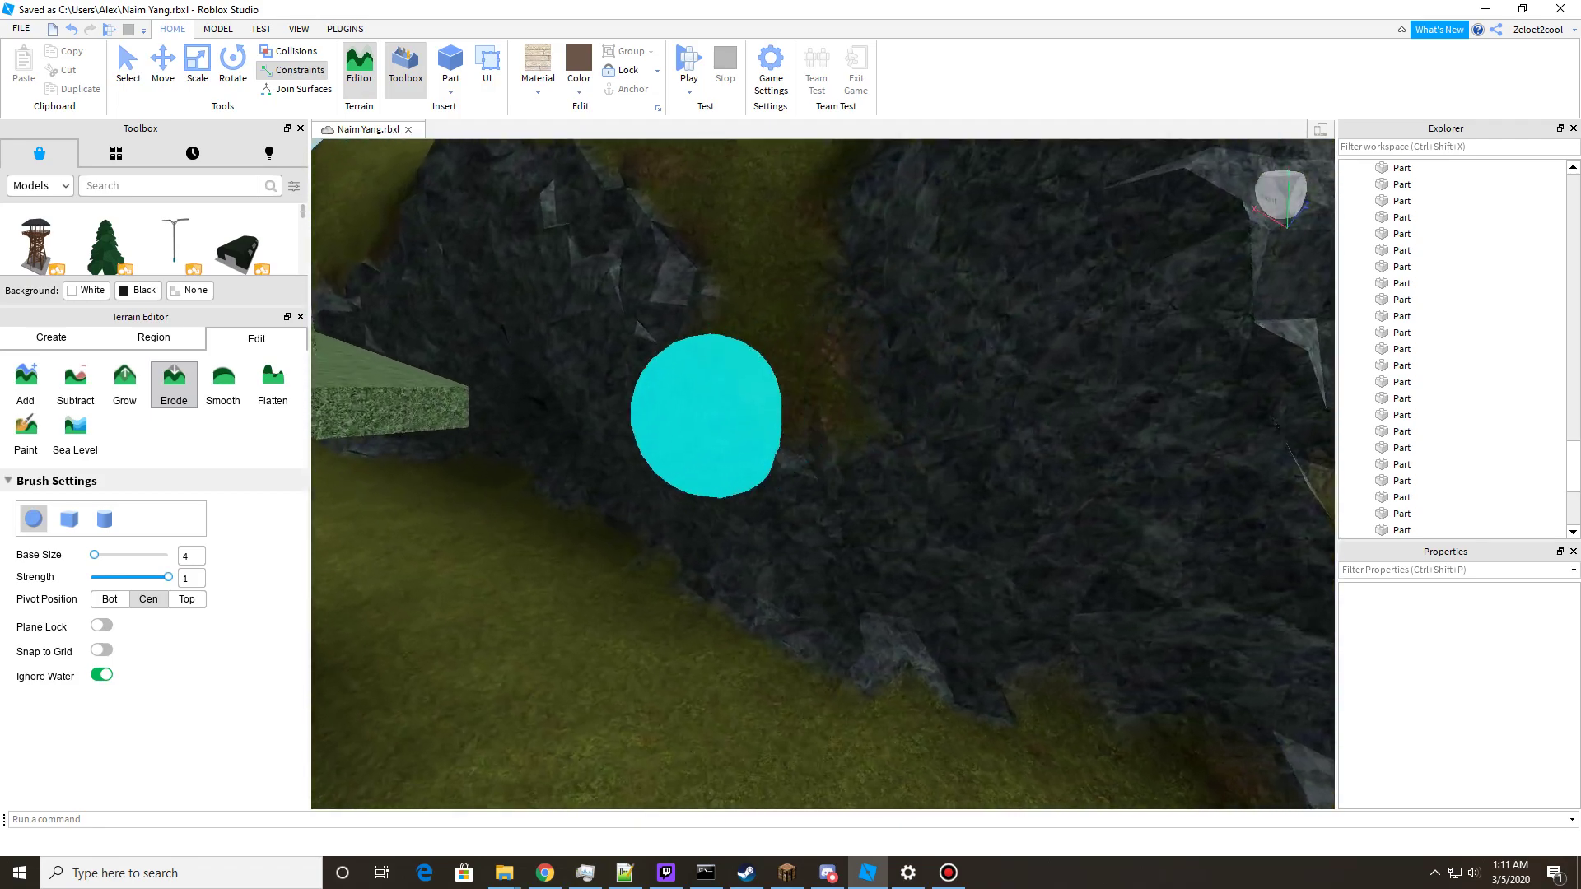
Examine the outer cliff face around the corner from the mine entrance, and view the whole ledge from a distance.
{"action": "right_click_drag", "start_coordinate": [706, 415], "coordinate": [723, 400]}
{"action": "key", "text": "a"}
{"action": "key", "text": "w"}
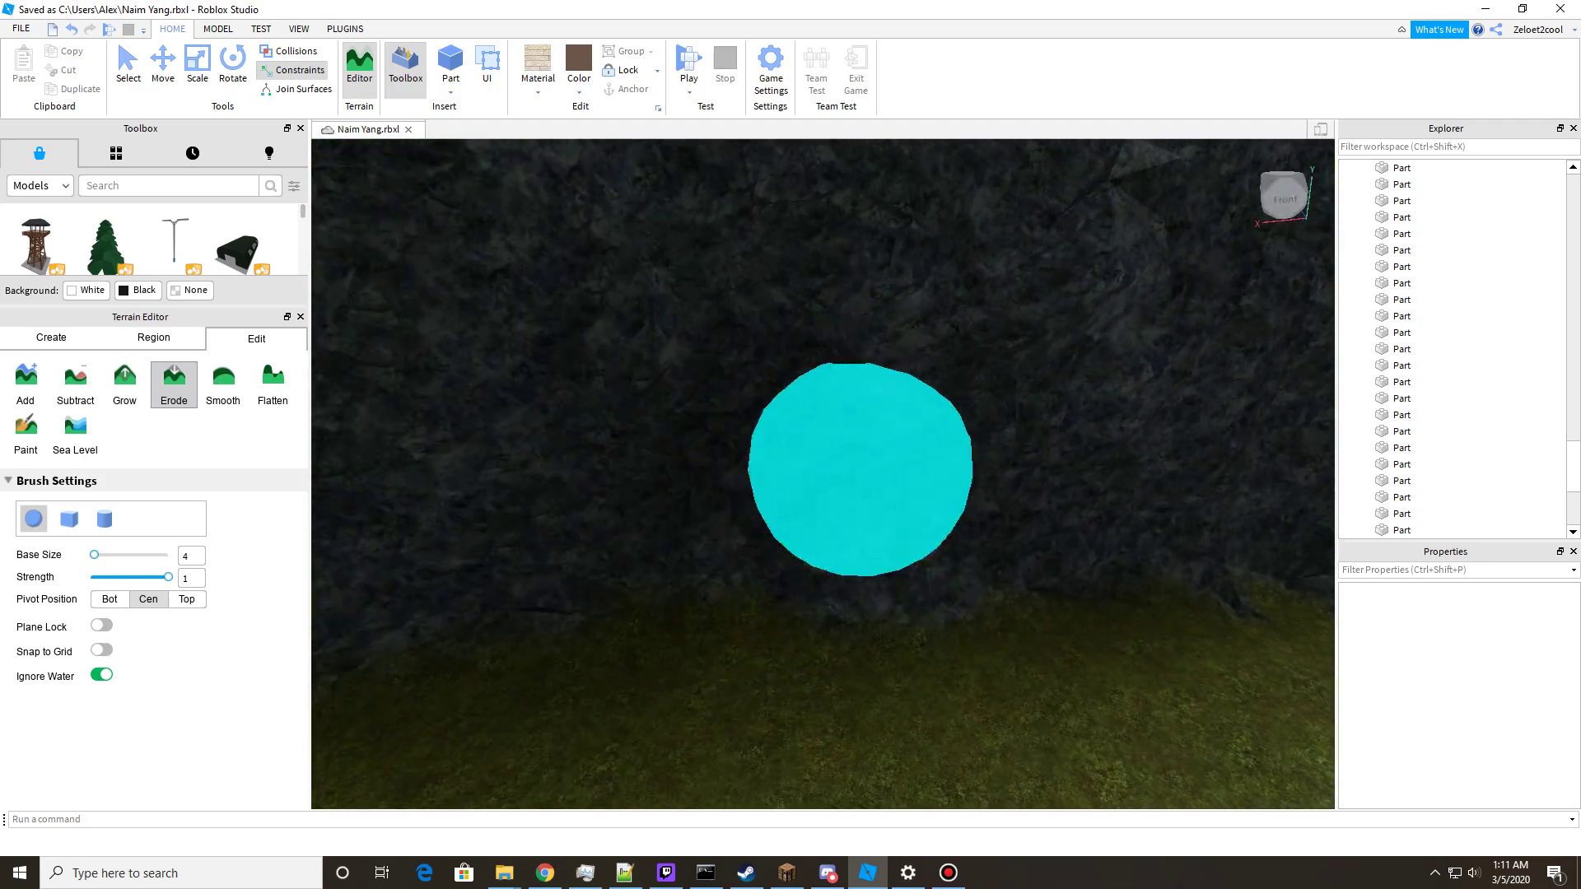
{"action": "right_click_drag", "start_coordinate": [860, 469], "coordinate": [943, 511]}
{"action": "key", "text": "s"}
{"action": "key", "text": "d"}
{"action": "key", "text": "w"}
{"action": "right_click_drag", "start_coordinate": [629, 431], "coordinate": [625, 431]}
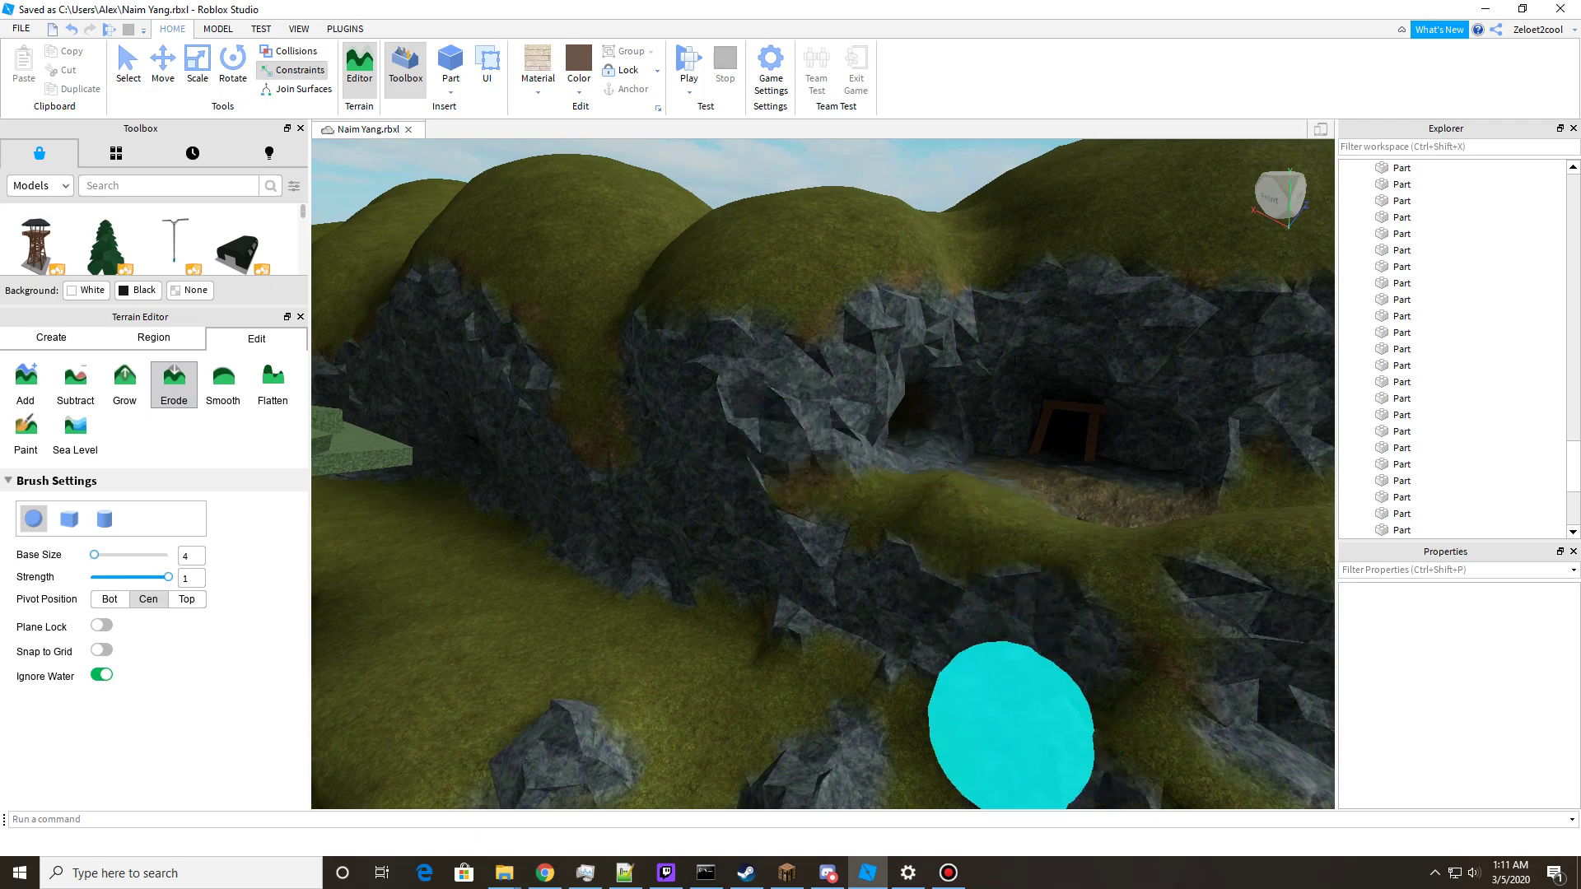
{"action": "left_click", "coordinate": [948, 873]}
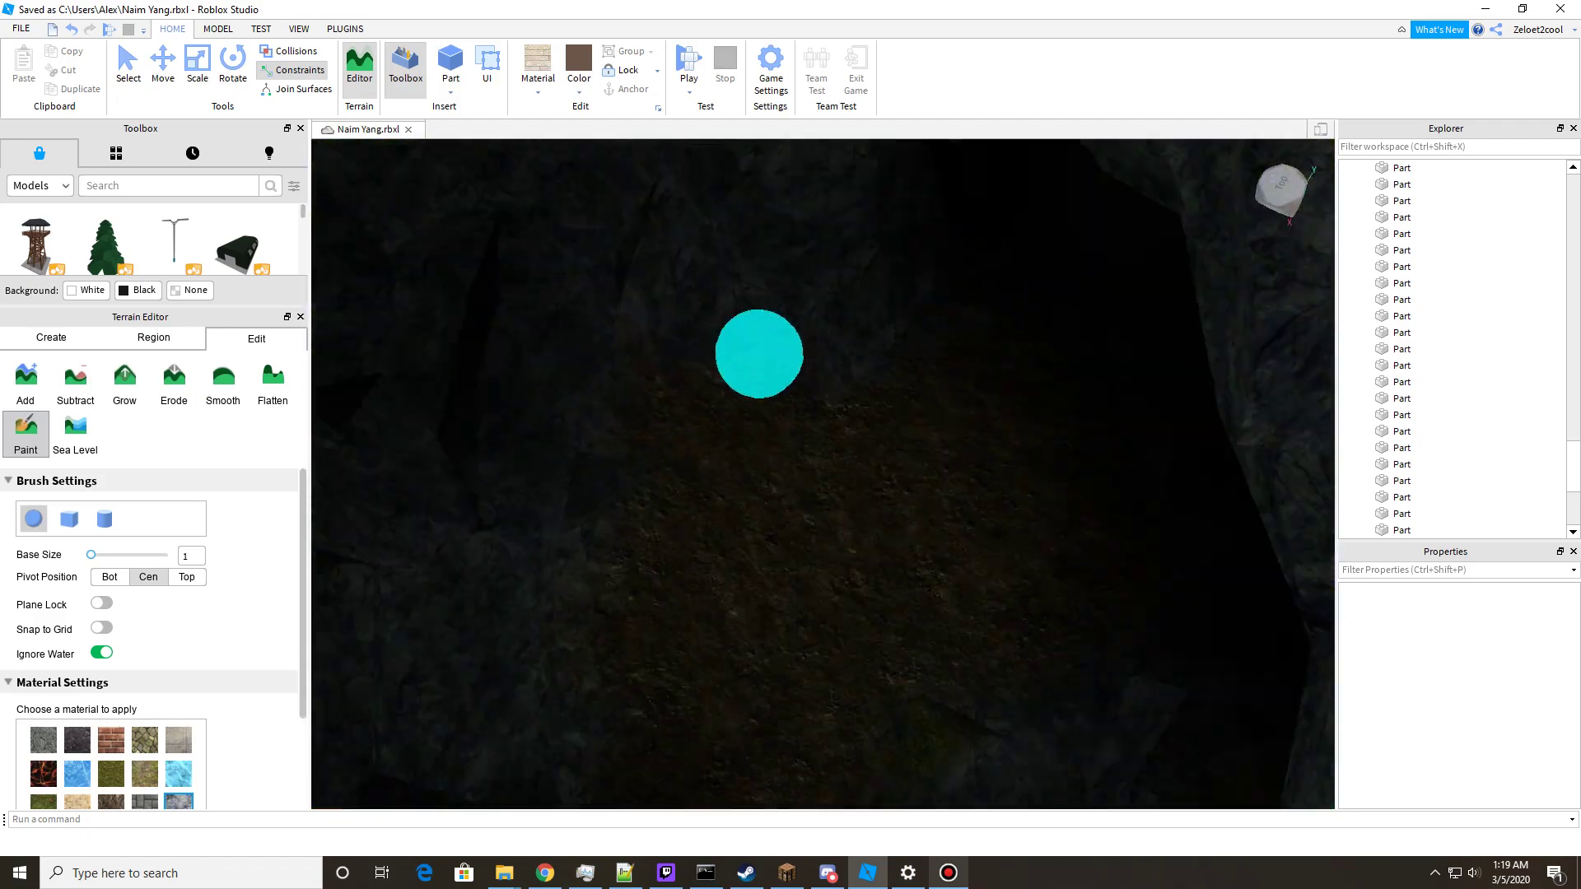
Examine the cave floor and the stream below the cliff caves, and view the village map from above.
{"action": "right_click_drag", "start_coordinate": [759, 354], "coordinate": [758, 354]}
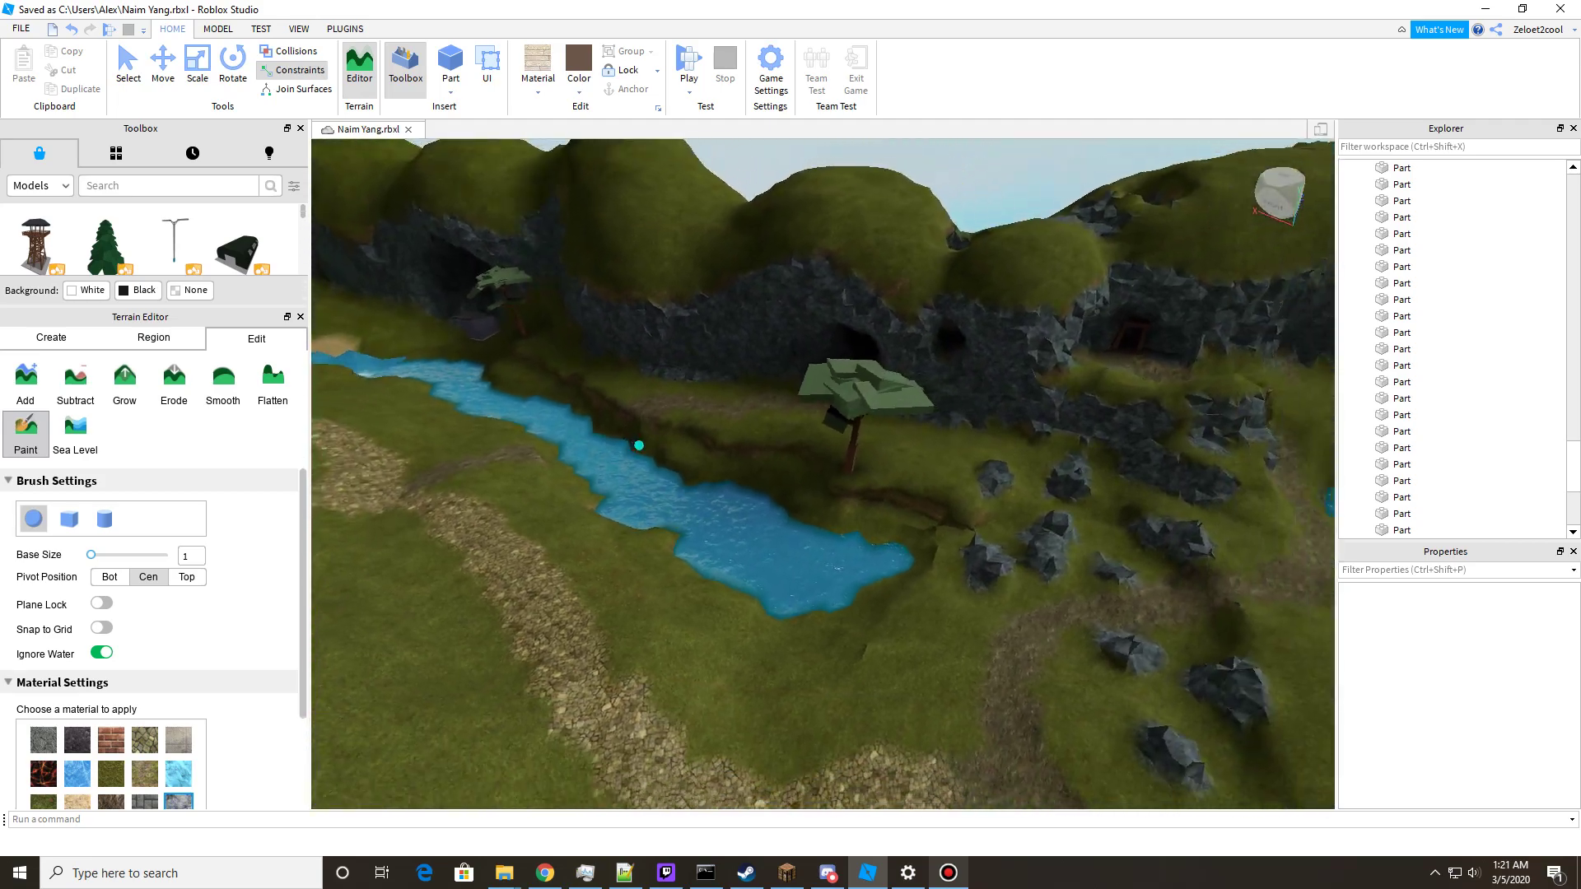
{"action": "scroll", "coordinate": [639, 446], "scroll_direction": "down", "scroll_amount": 3}
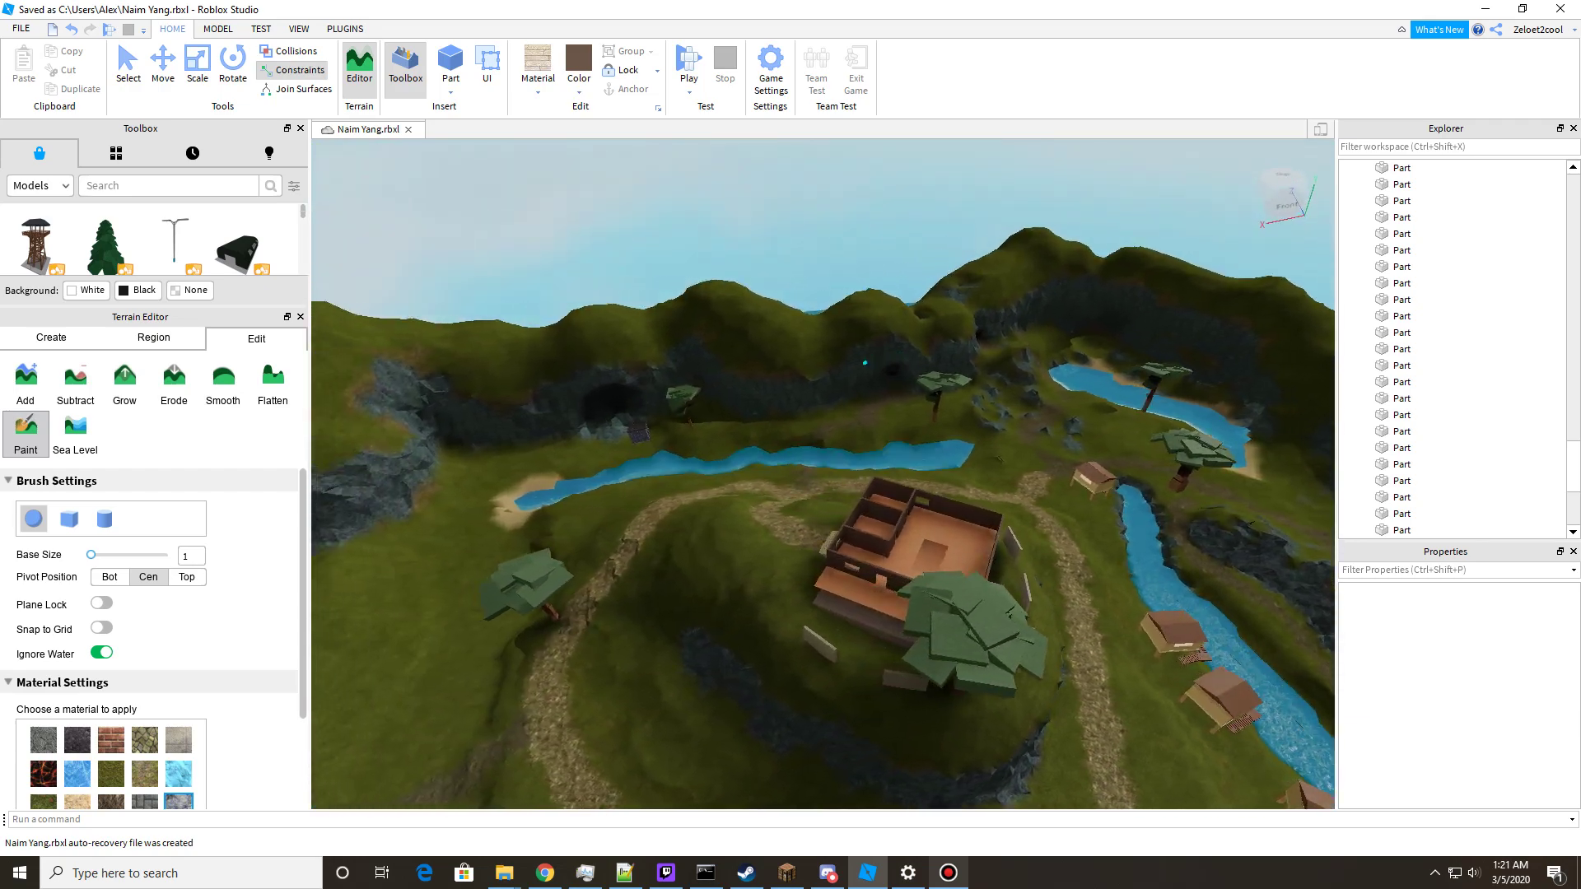
{"action": "scroll", "coordinate": [837, 373], "scroll_direction": "up", "scroll_amount": 3}
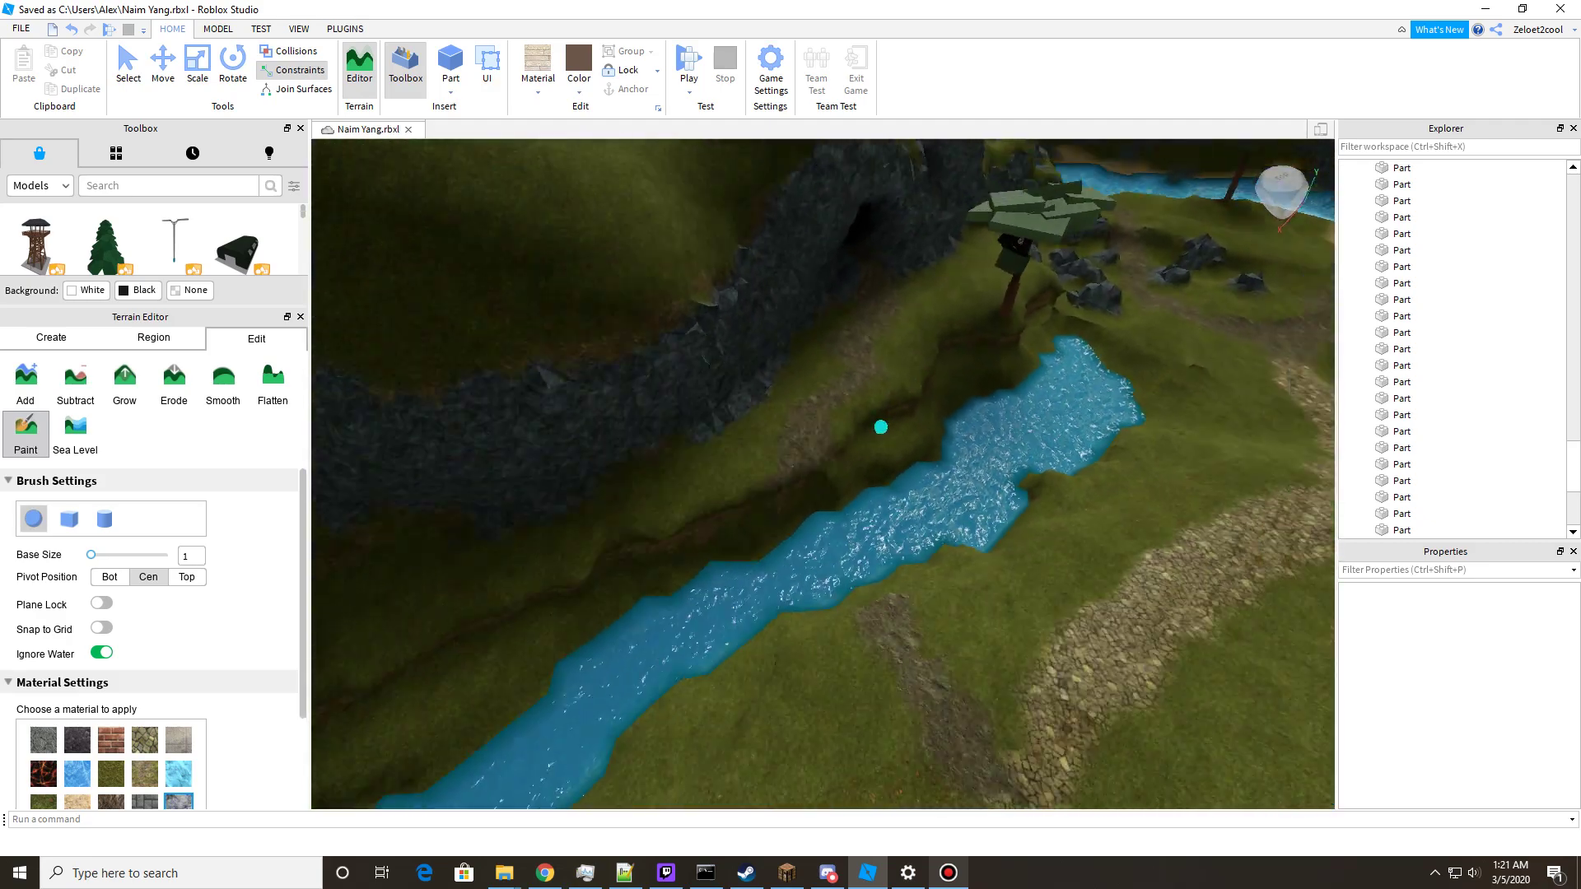
{"action": "key", "text": "s"}
{"action": "mouse_move", "coordinate": [881, 427]}
{"action": "right_mouse_down"}
{"action": "mouse_move", "coordinate": [879, 453]}
{"action": "mouse_move", "coordinate": [882, 436]}
{"action": "mouse_move", "coordinate": [837, 418]}
{"action": "right_mouse_up"}
{"action": "key", "text": "s"}
{"action": "key", "text": "d"}
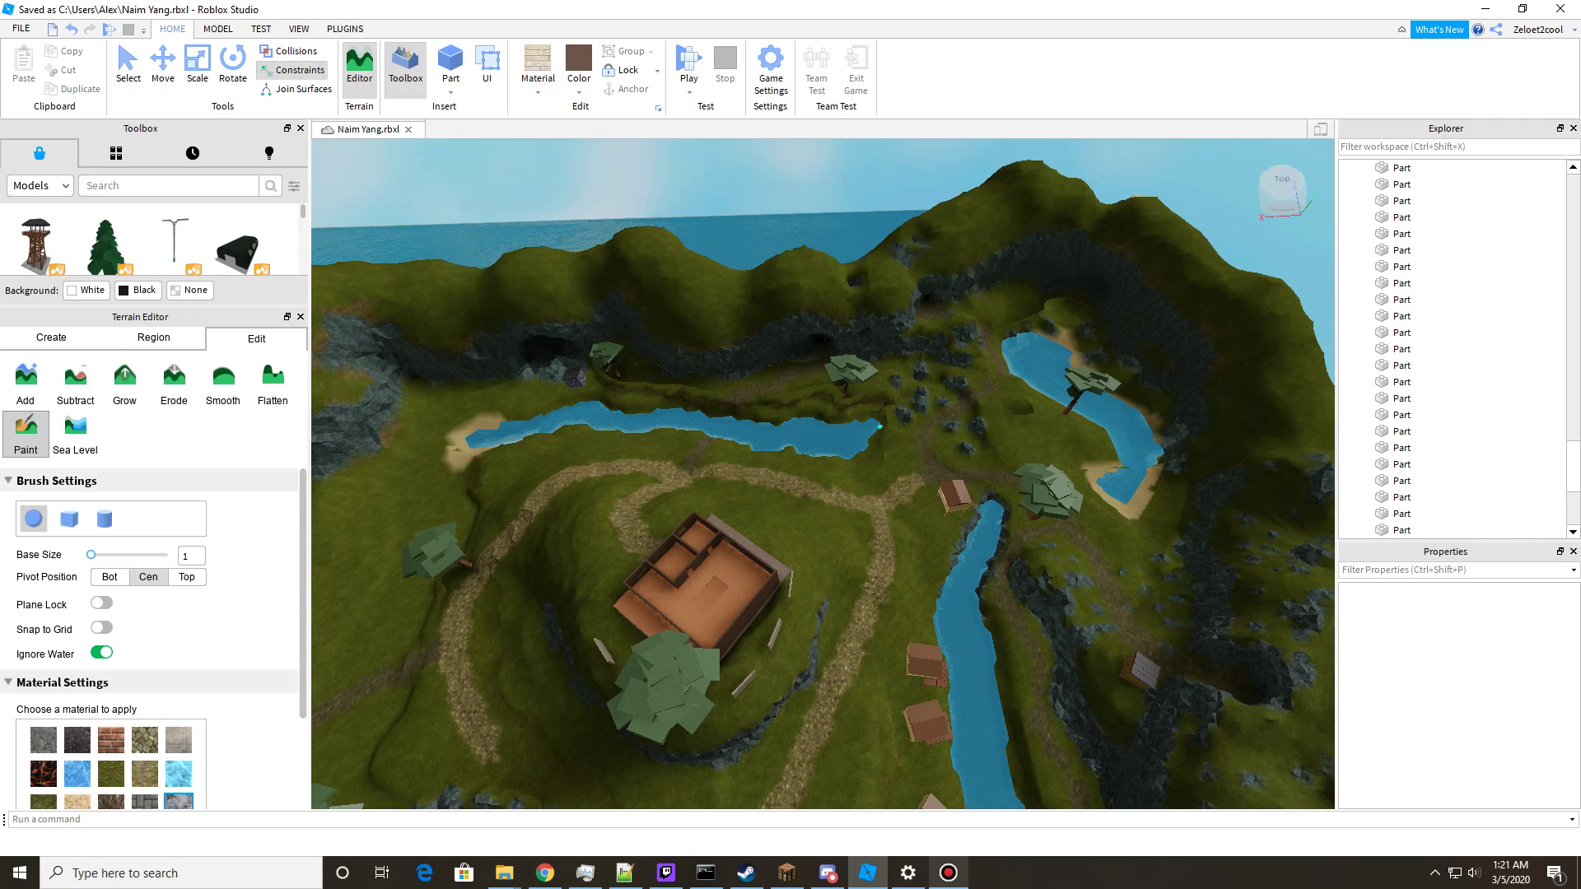
Survey the village map from several sides, covering the house's hill, cobblestone paths, rivers and surrounding mountains.
{"action": "right_click_drag", "start_coordinate": [1042, 440], "coordinate": [780, 563]}
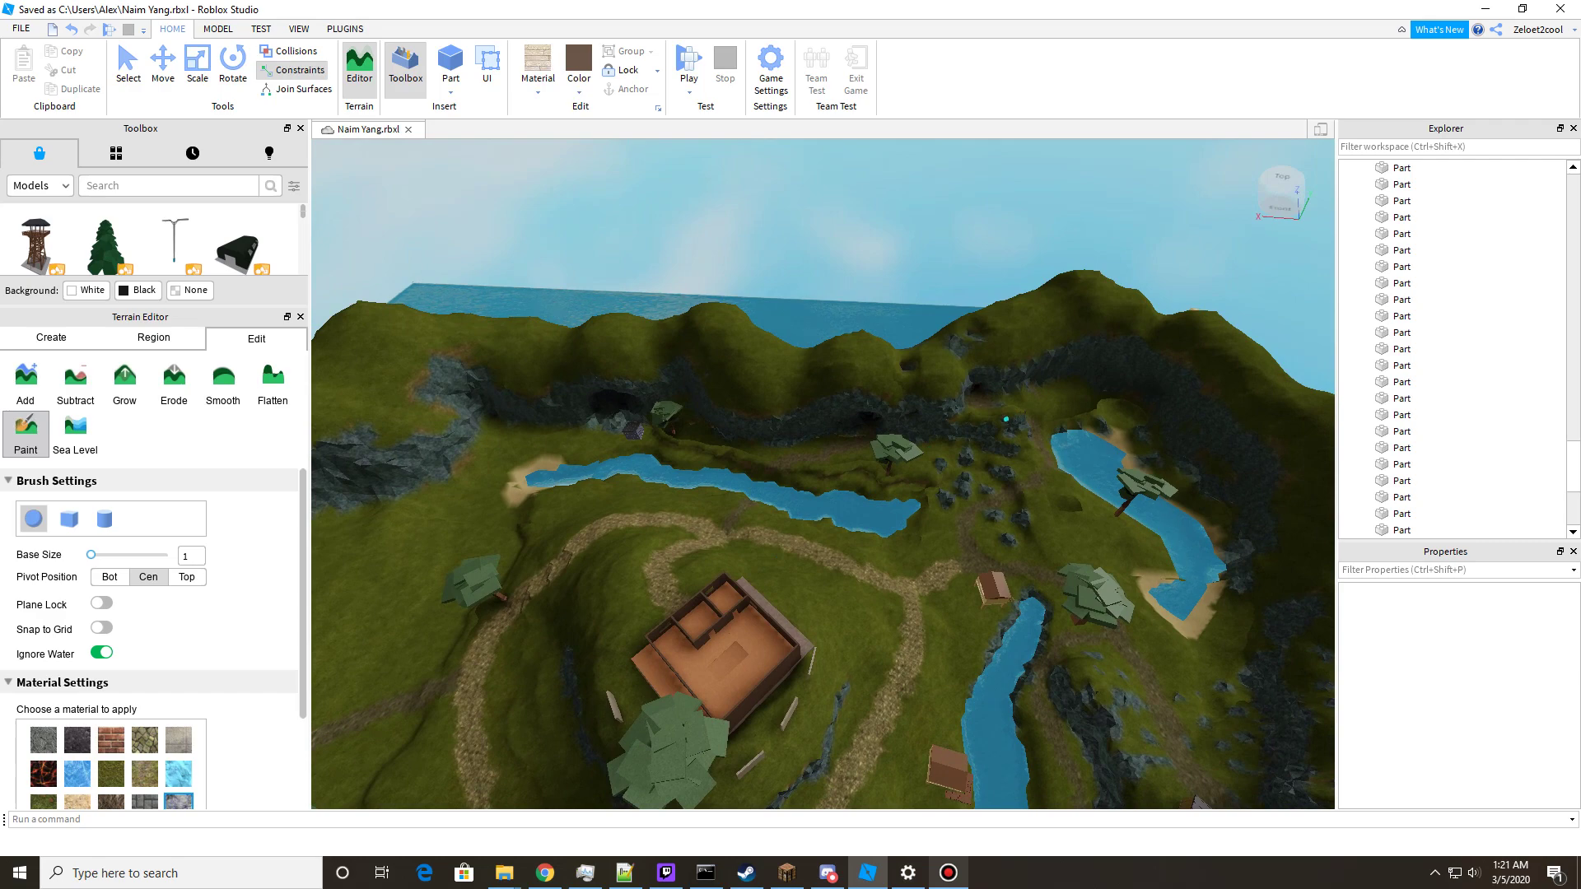
{"action": "mouse_move", "coordinate": [1006, 419]}
{"action": "right_mouse_down"}
{"action": "mouse_move", "coordinate": [959, 463]}
{"action": "mouse_move", "coordinate": [937, 460]}
{"action": "mouse_move", "coordinate": [987, 442]}
{"action": "right_mouse_up"}
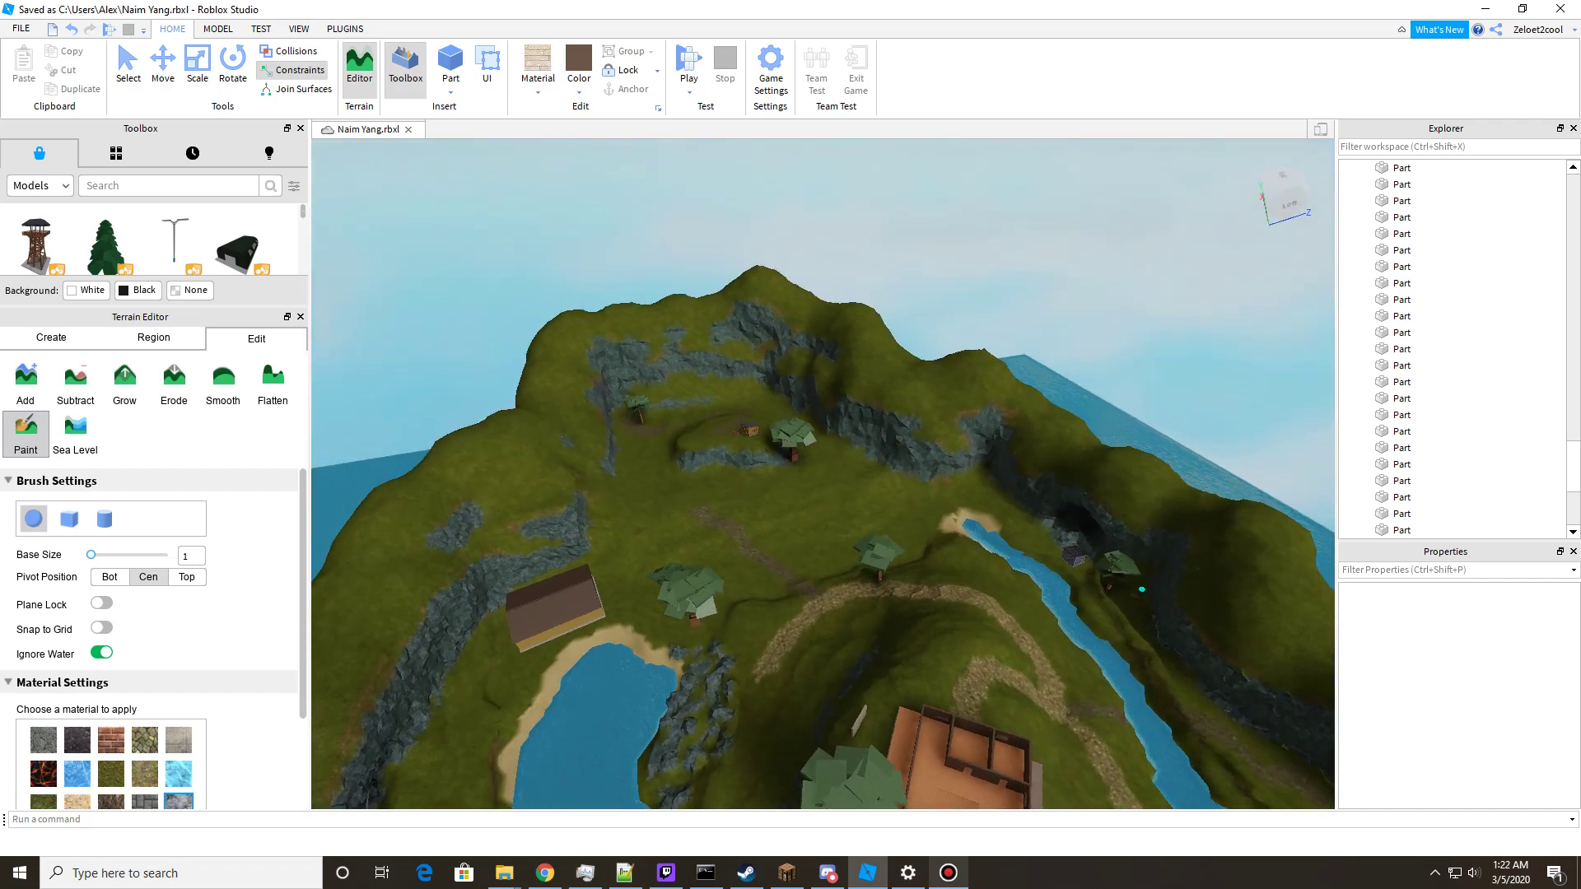
{"action": "right_click_drag", "start_coordinate": [746, 423], "coordinate": [863, 440]}
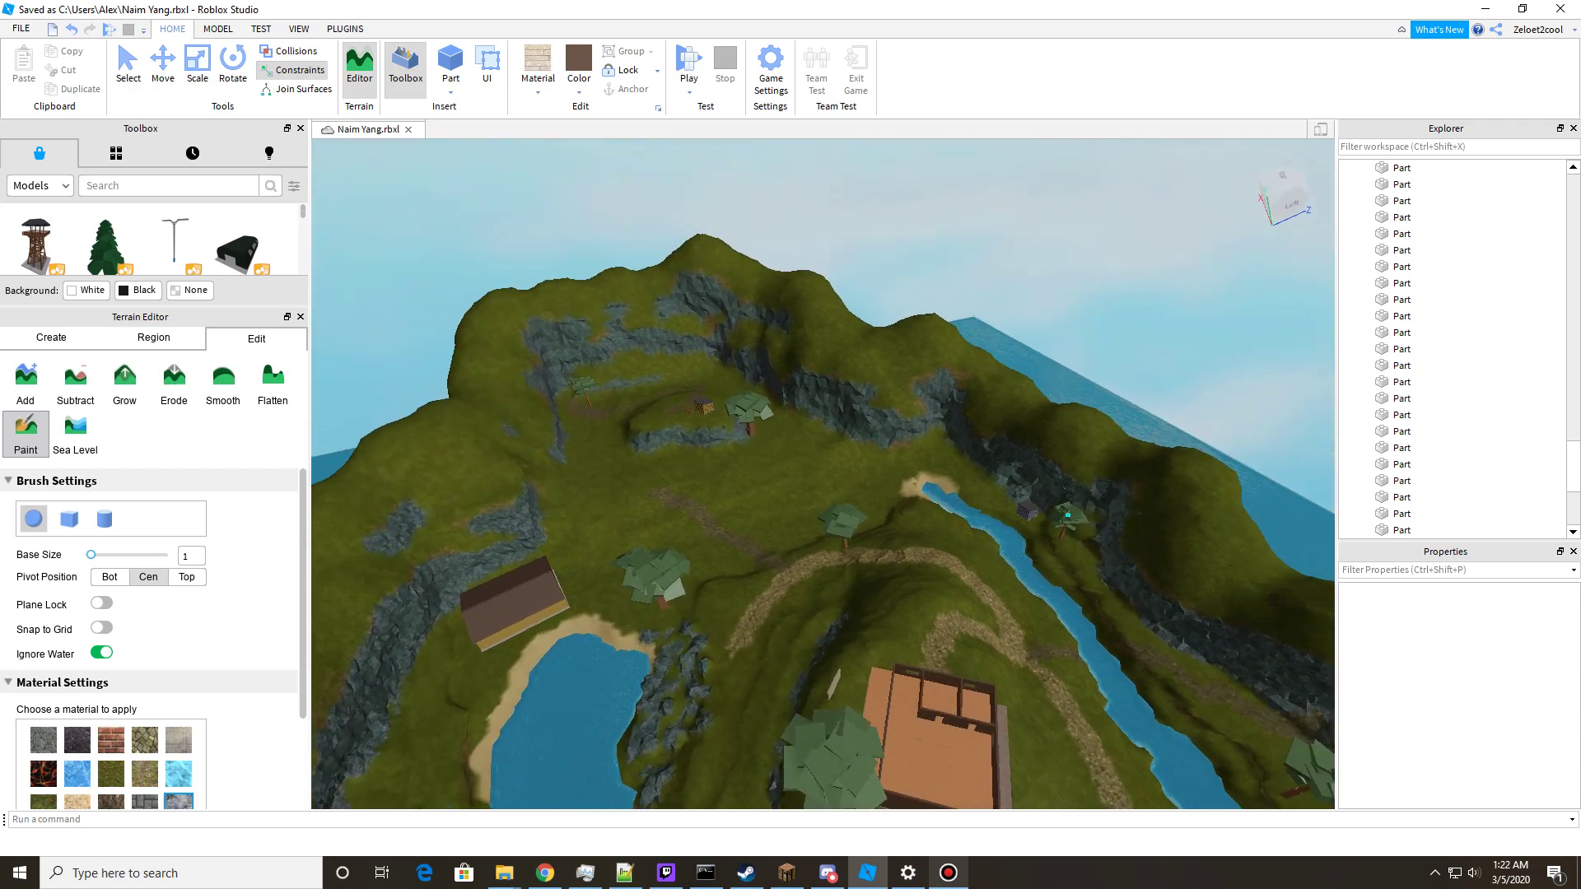
{"action": "right_click_drag", "start_coordinate": [988, 442], "coordinate": [987, 443]}
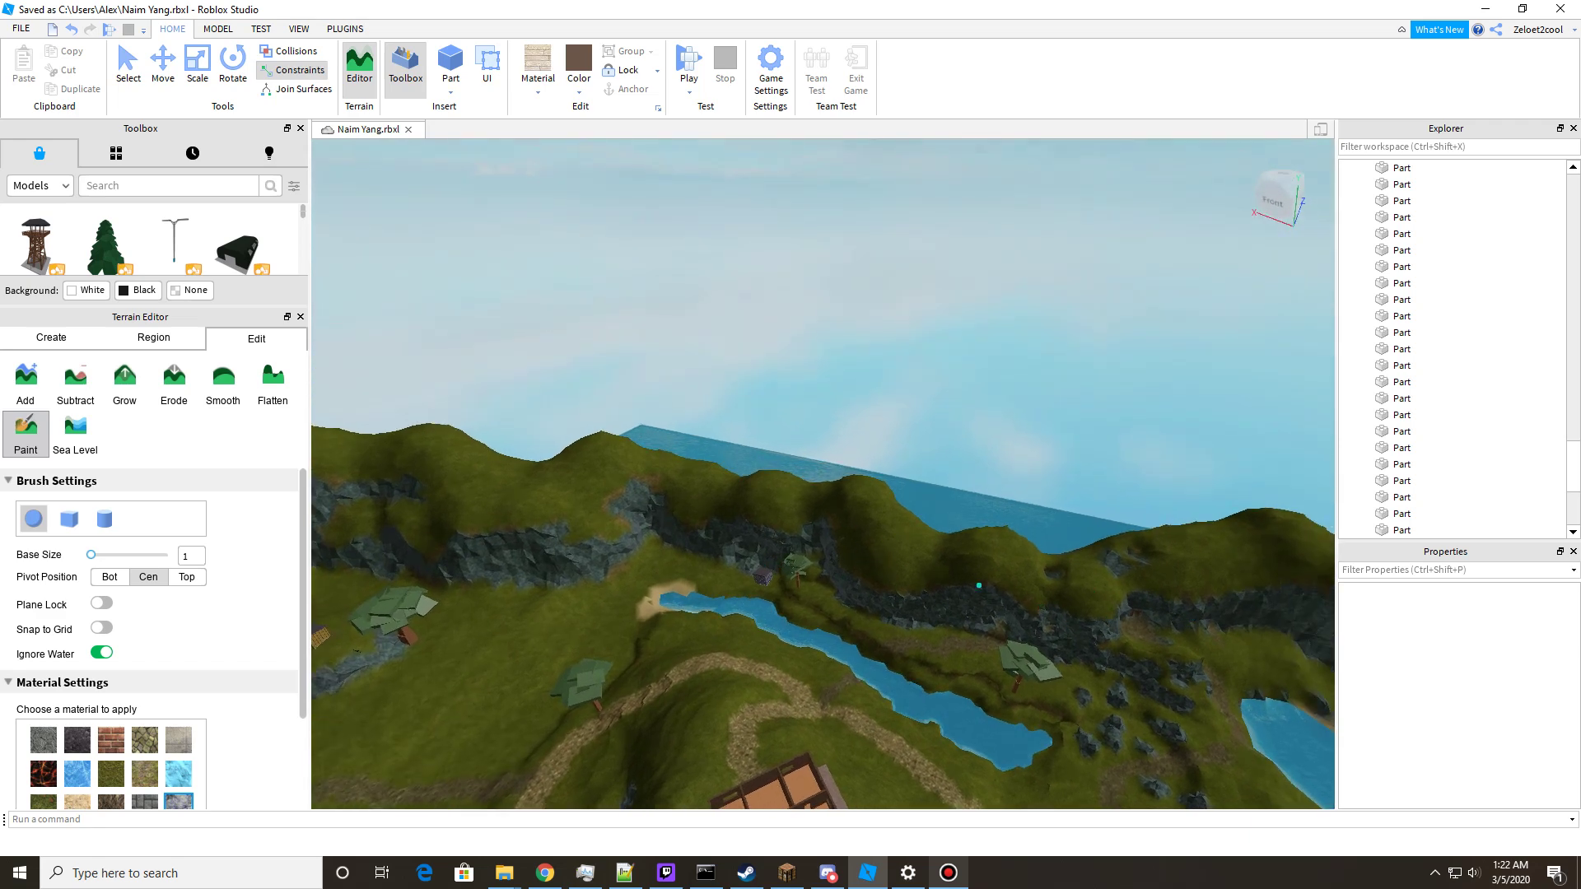
{"action": "right_click_drag", "start_coordinate": [969, 585], "coordinate": [881, 570]}
{"action": "key", "text": "w"}
{"action": "key", "text": "w"}
{"action": "key", "text": "s"}
{"action": "scroll", "coordinate": [881, 570], "scroll_direction": "down", "scroll_amount": 6}
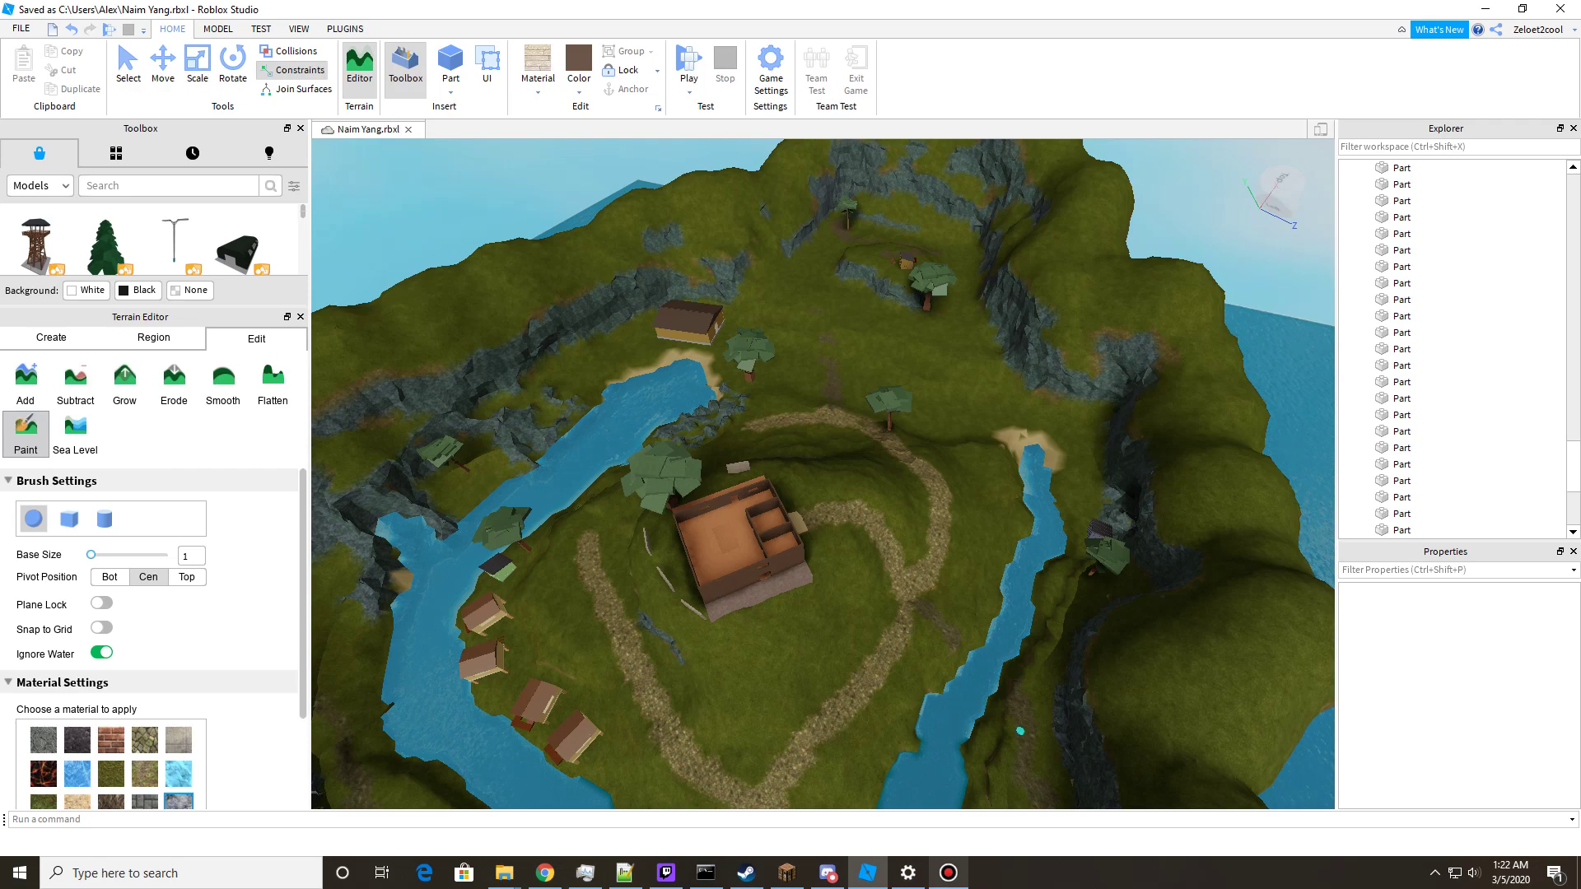
{"action": "left_click", "coordinate": [948, 872]}
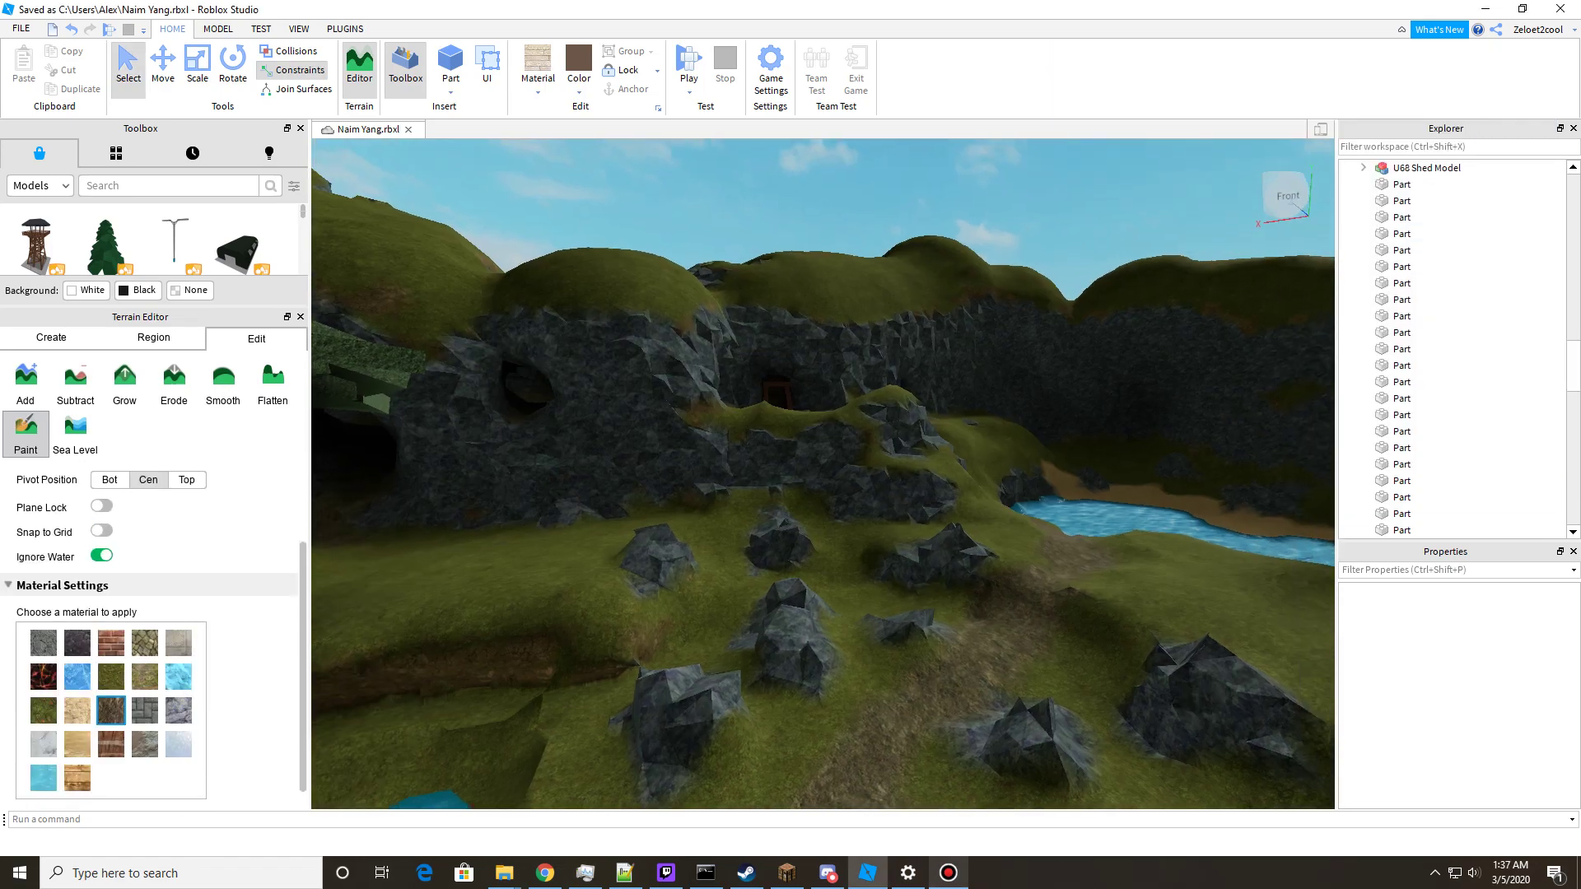
Approach the cliff's cave openings along the mud path, and enter the timber-framed mine entrance.
{"action": "key", "text": "d"}
{"action": "right_click_drag", "start_coordinate": [823, 473], "coordinate": [683, 490]}
{"action": "key", "text": "w"}
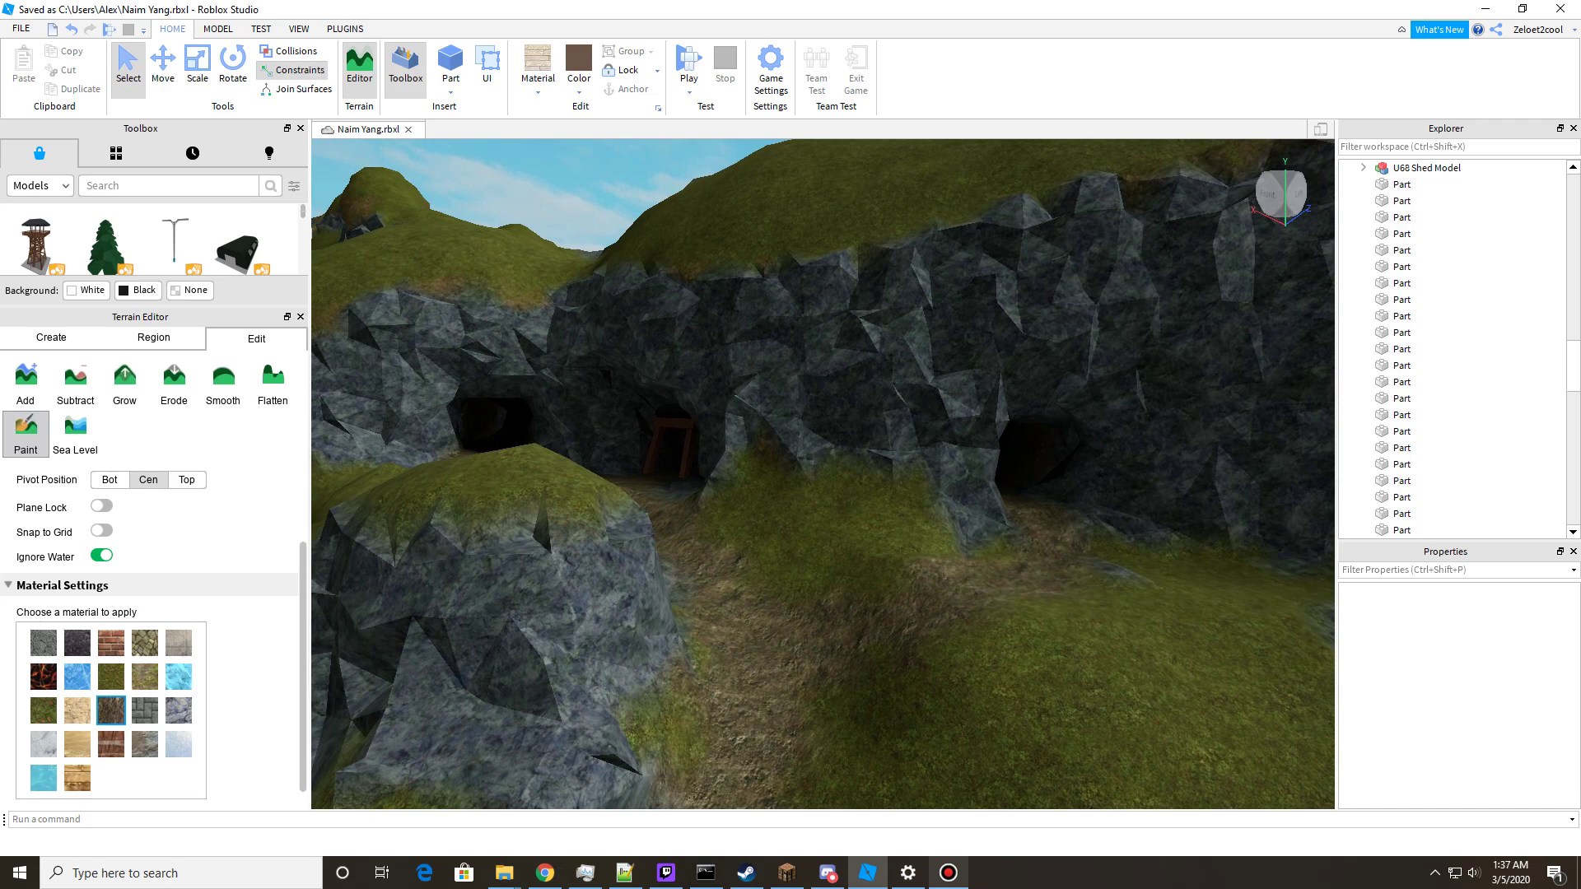
{"action": "key", "text": "w"}
{"action": "right_click_drag", "start_coordinate": [683, 490], "coordinate": [617, 470]}
{"action": "key", "text": "w"}
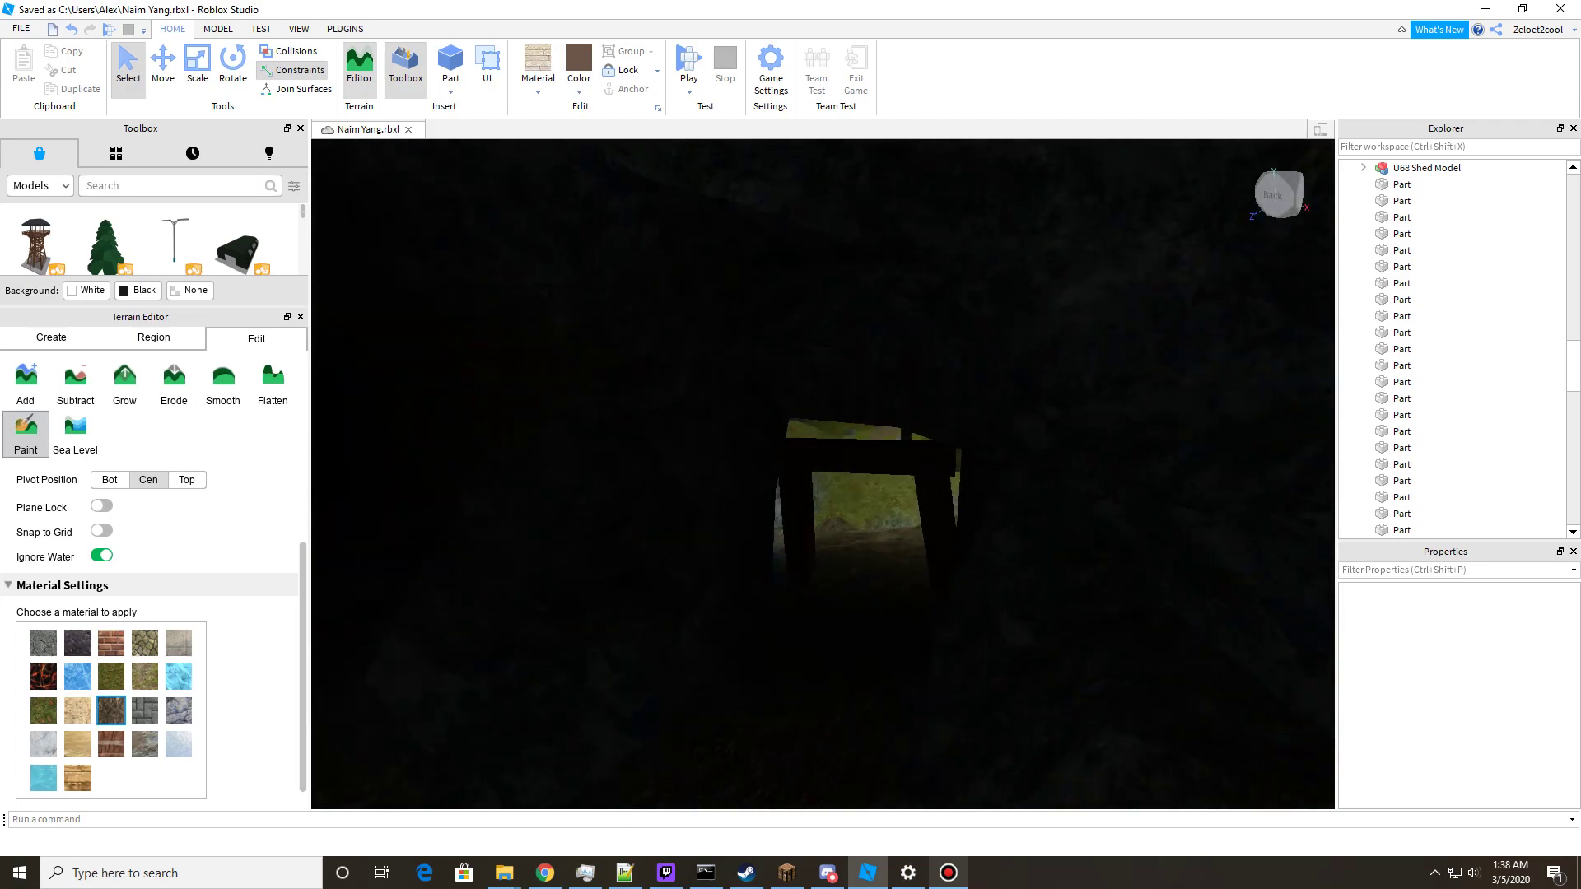
Examine the dark tunnel behind the timber-framed entrance and the passages branching off it.
{"action": "key", "text": "w"}
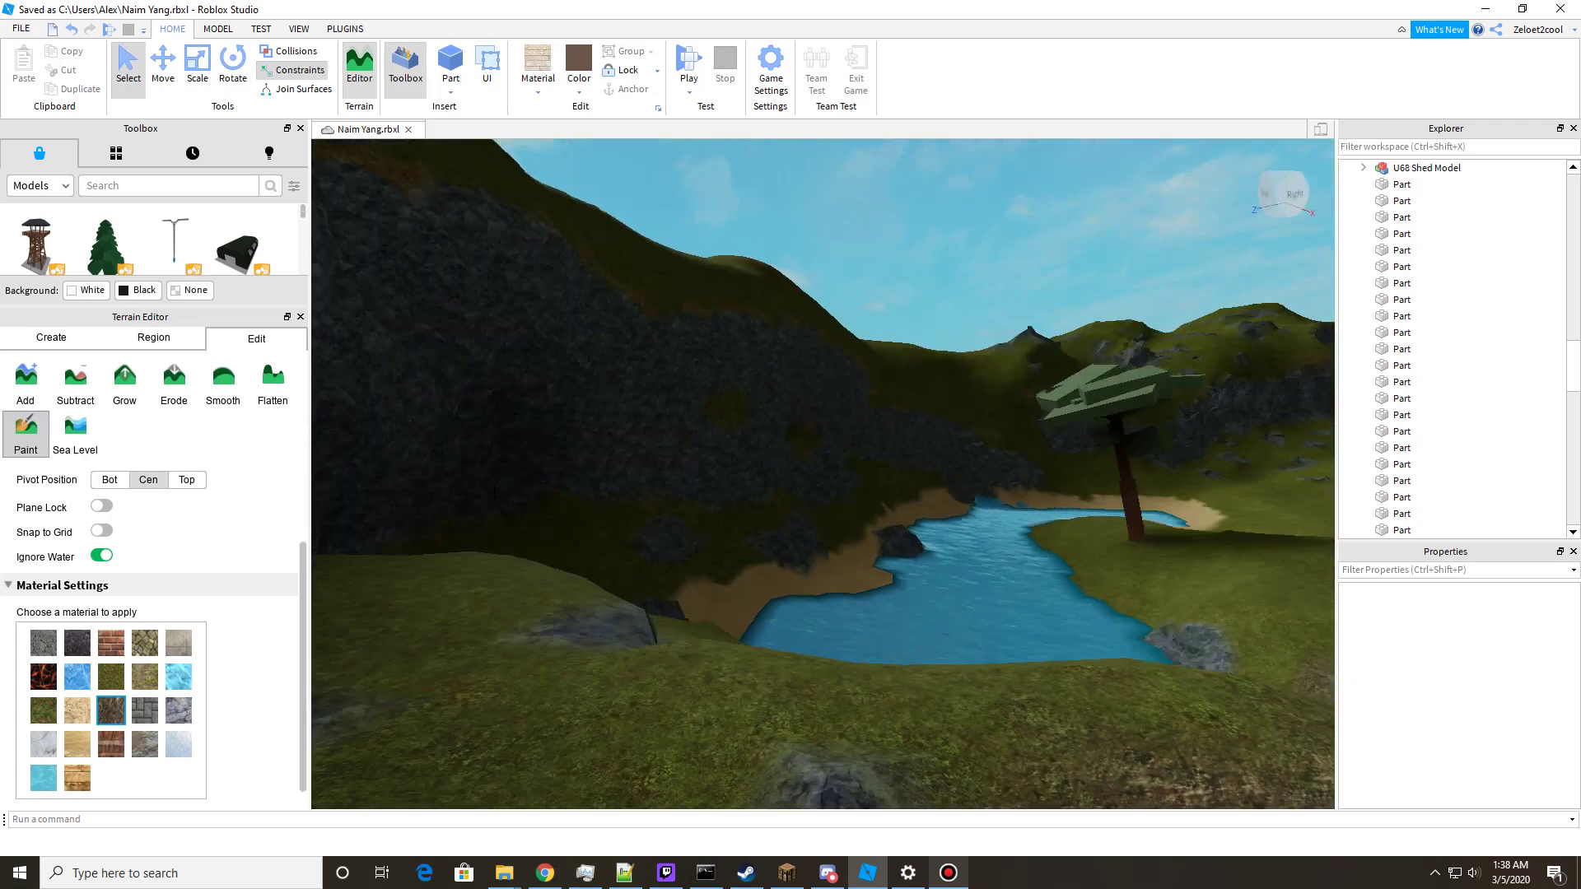
{"action": "key", "text": "w"}
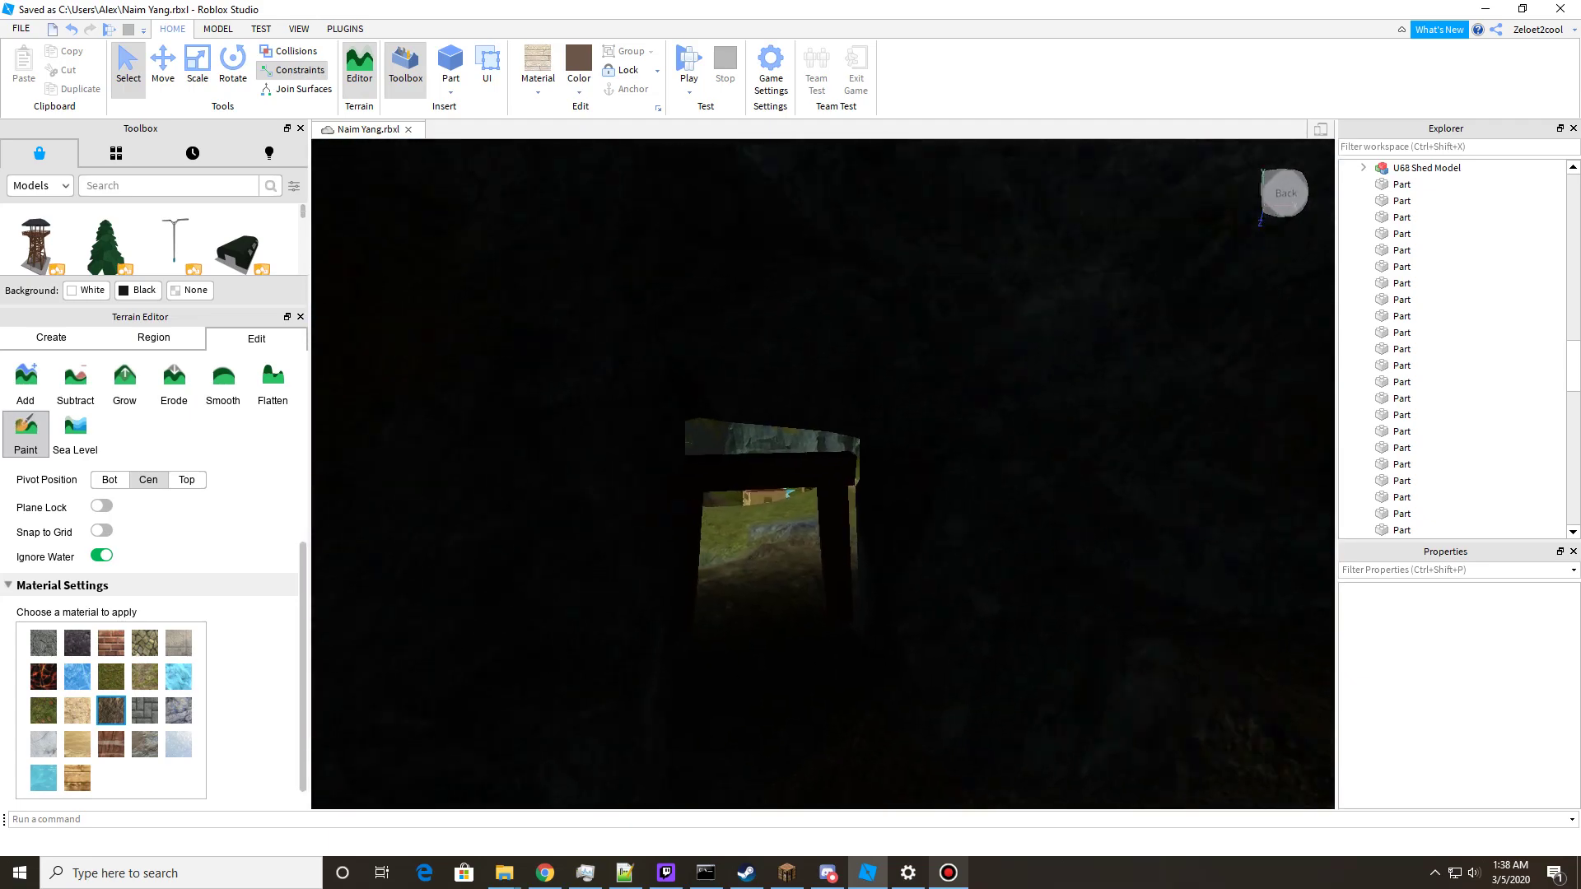
{"action": "right_click_drag", "start_coordinate": [774, 469], "coordinate": [461, 457]}
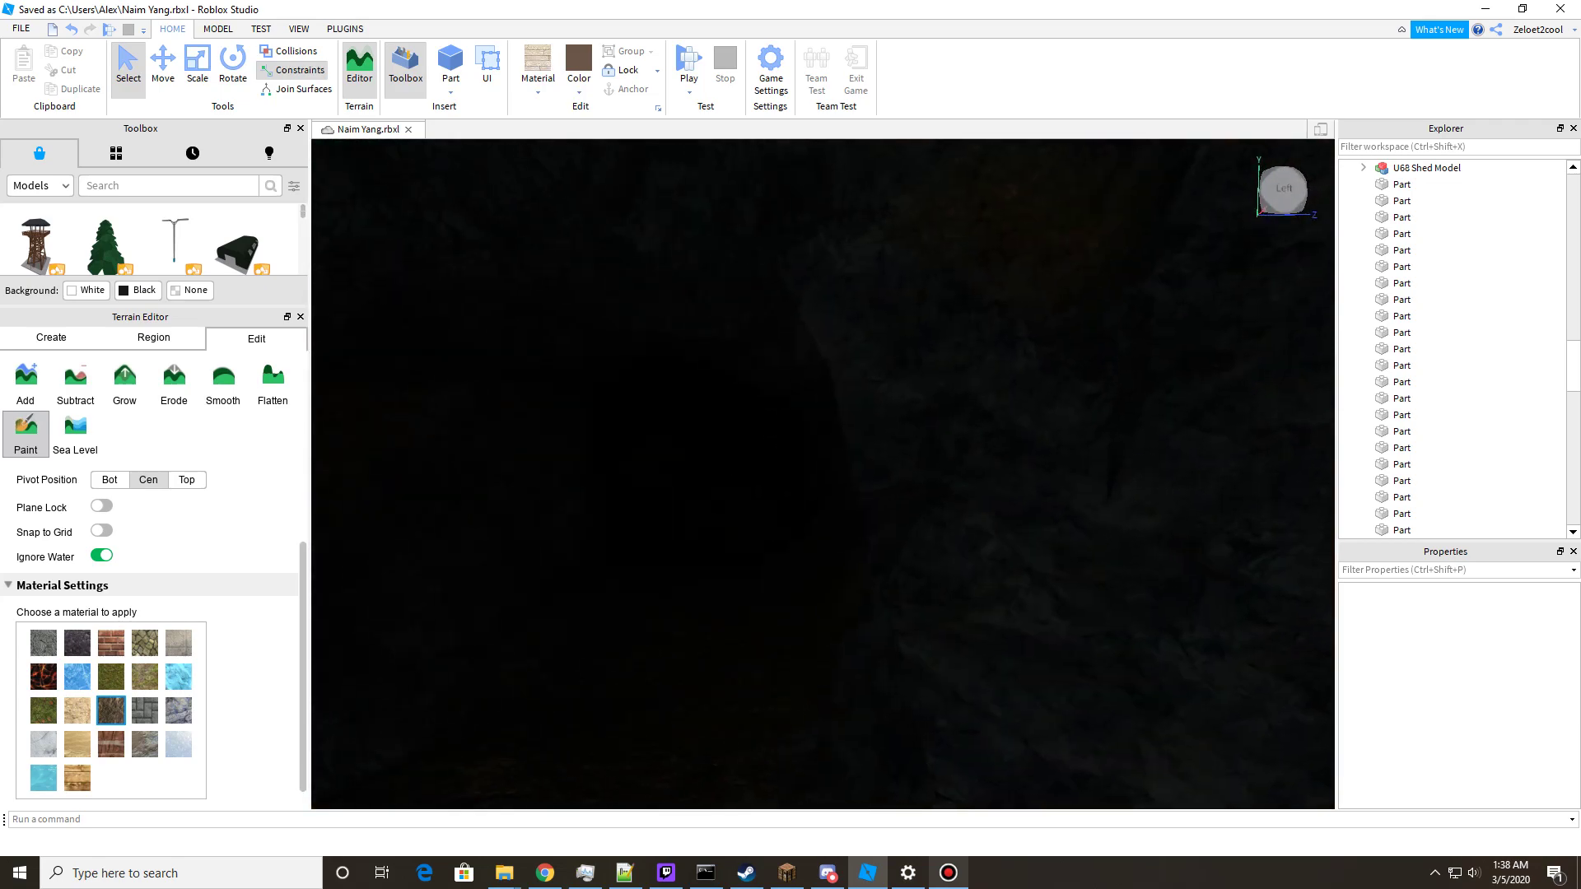
{"action": "key", "text": "w"}
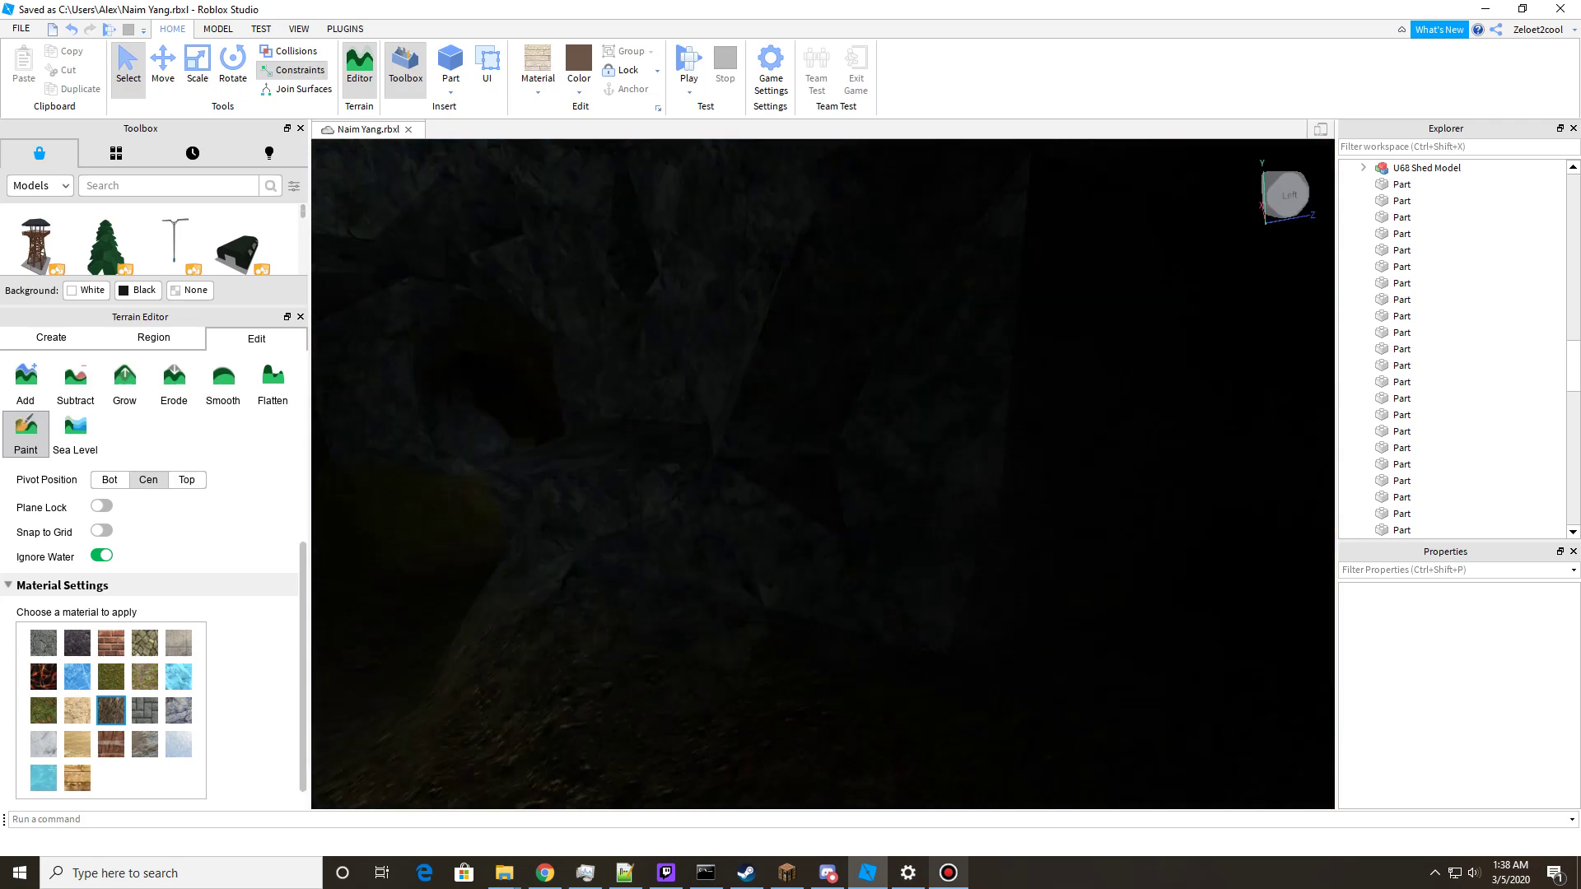
{"action": "right_click_drag", "start_coordinate": [774, 470], "coordinate": [1038, 470]}
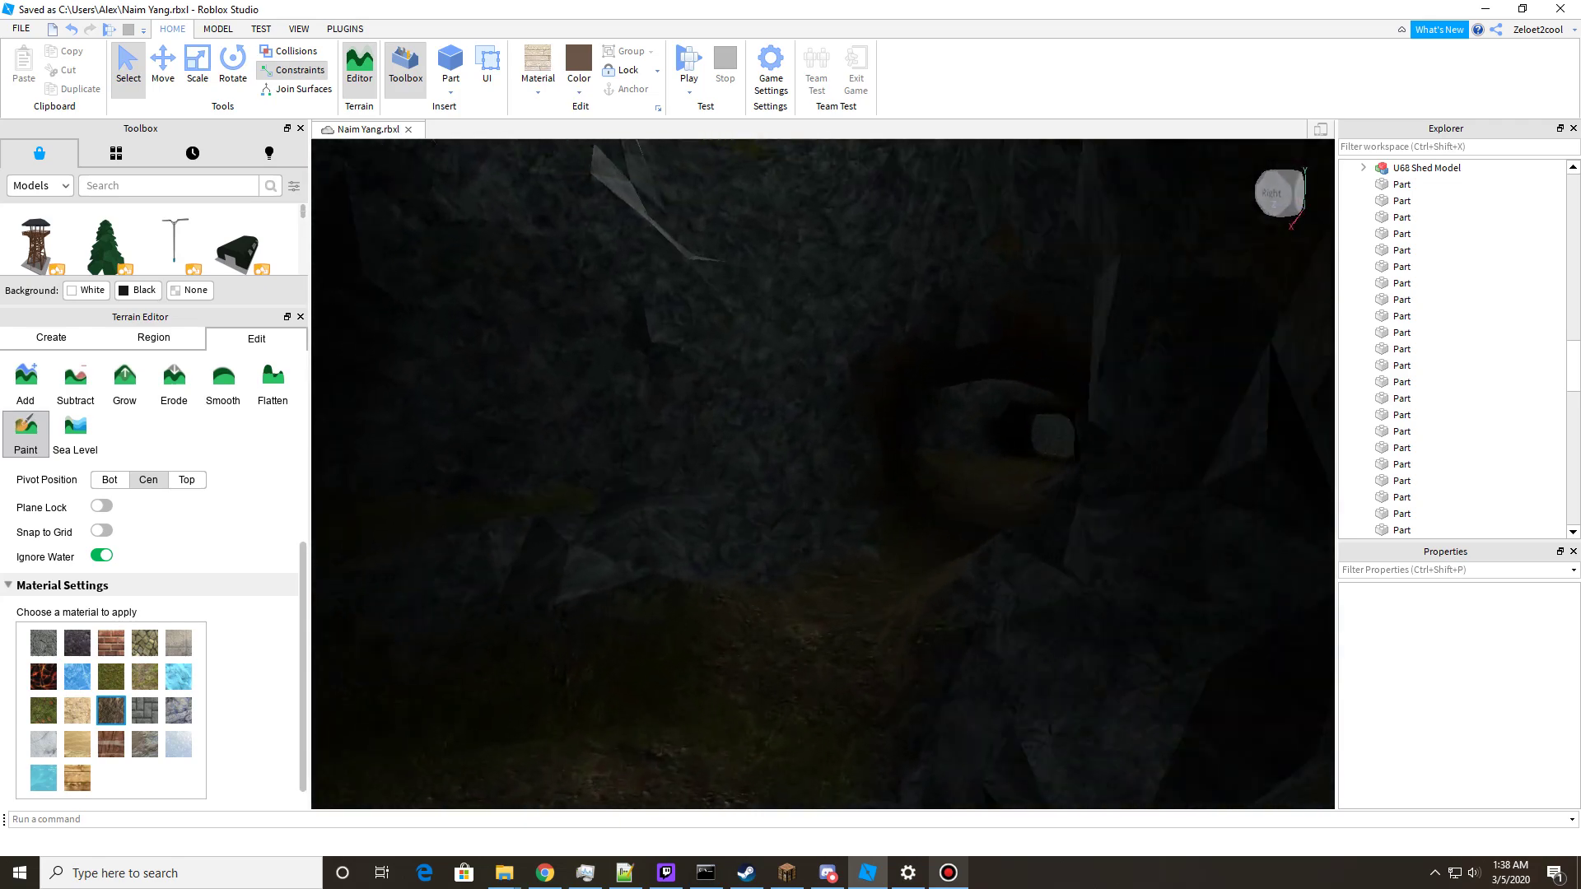
Examine the cave chamber with the open ceiling and its surrounding rock walls.
{"action": "right_click_drag", "start_coordinate": [824, 475], "coordinate": [577, 420]}
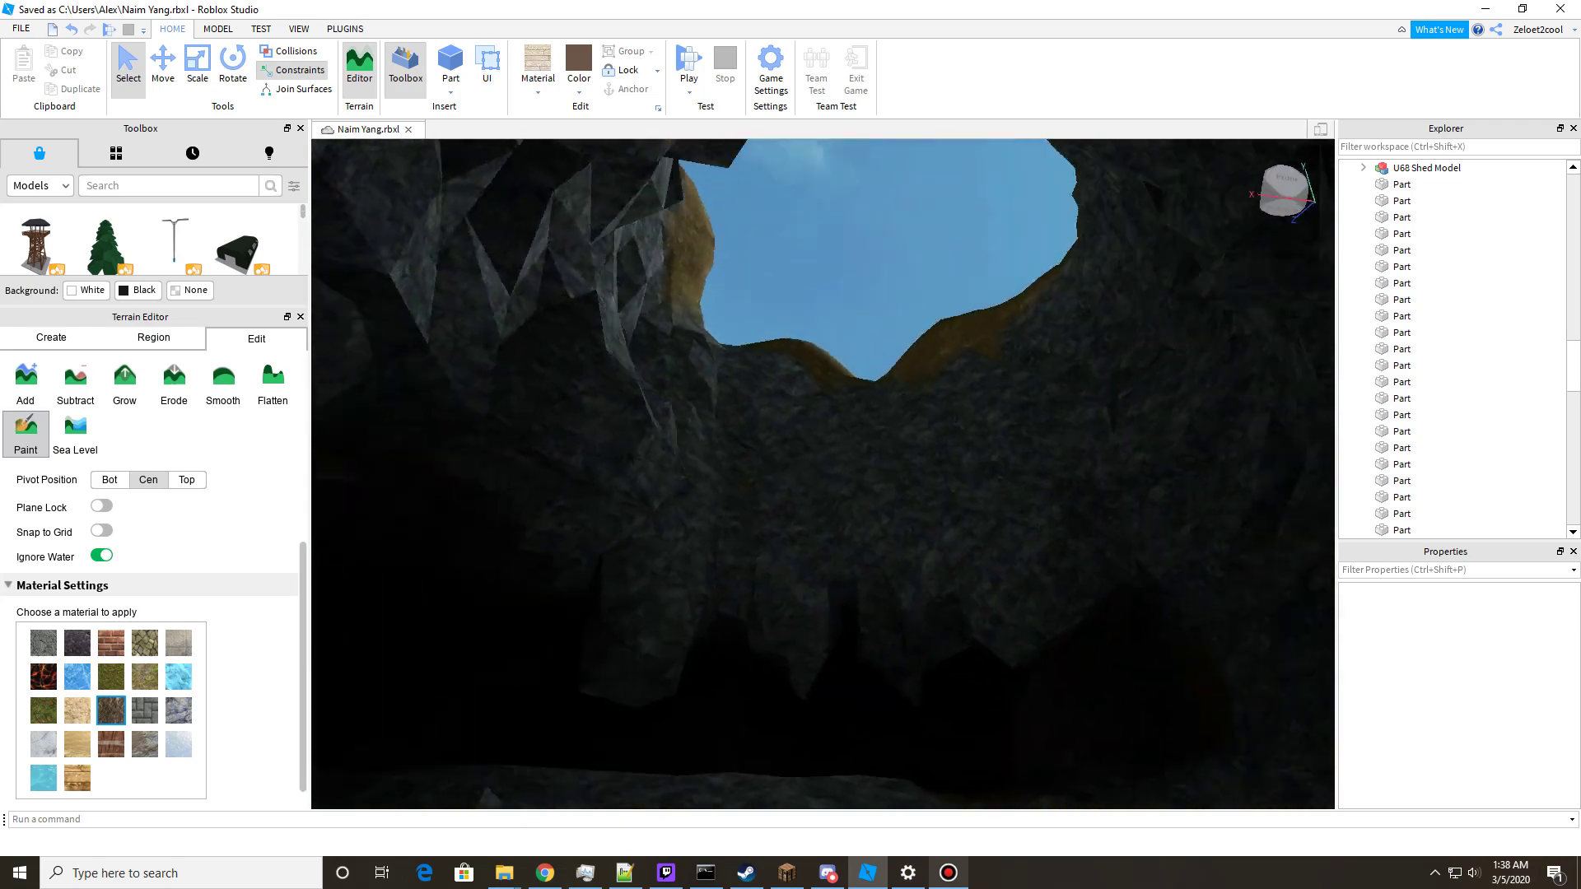
{"action": "right_click_drag", "start_coordinate": [824, 474], "coordinate": [1070, 470]}
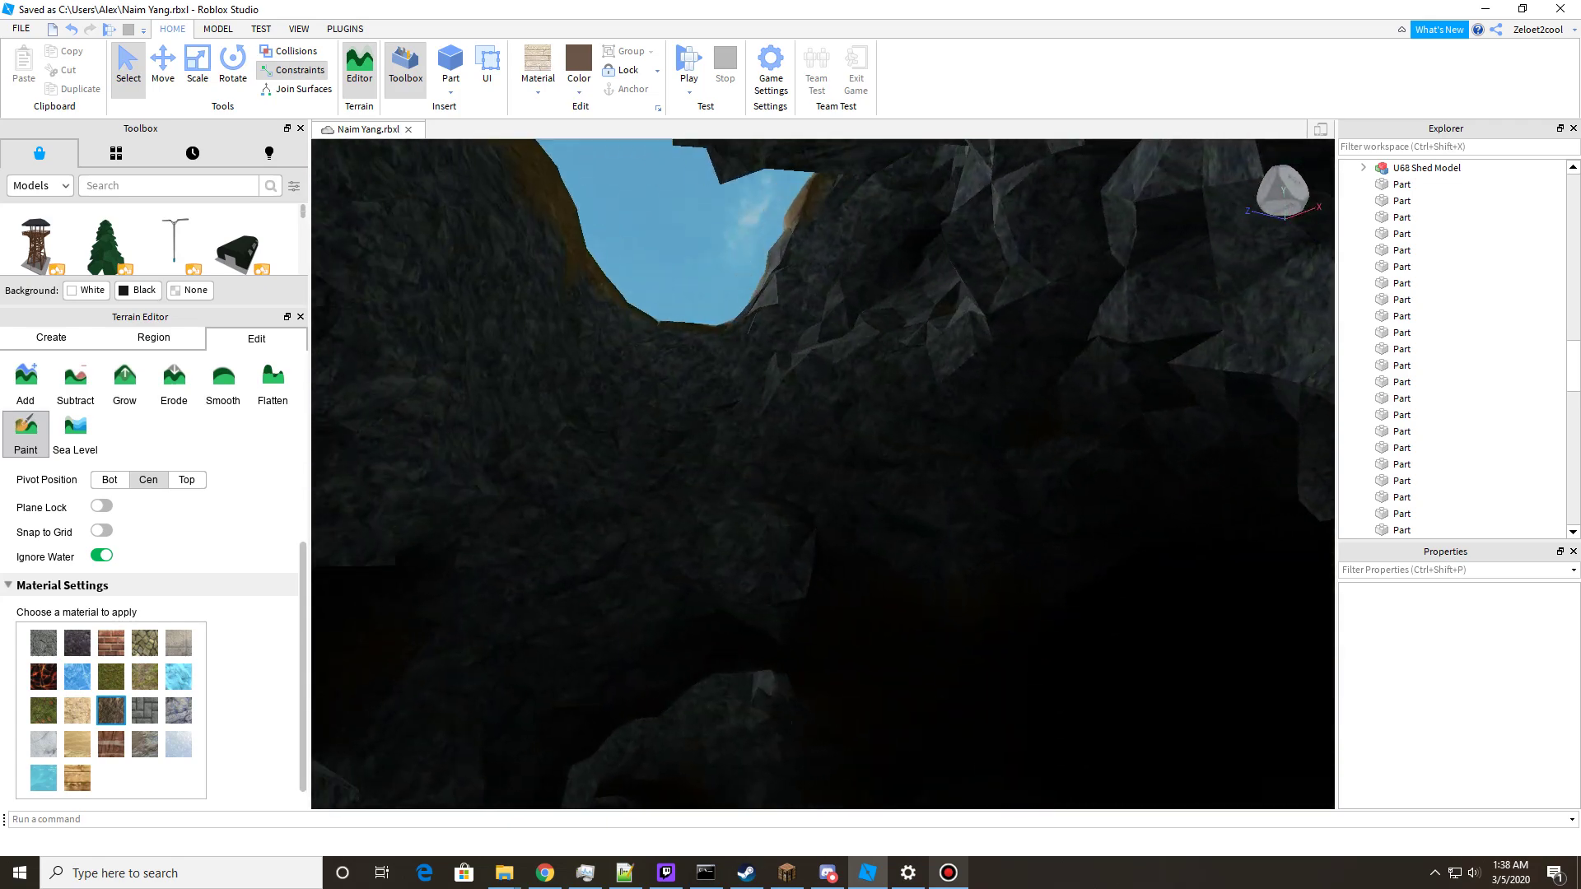
{"action": "right_click_drag", "start_coordinate": [725, 412], "coordinate": [1153, 519]}
{"action": "key", "text": "w"}
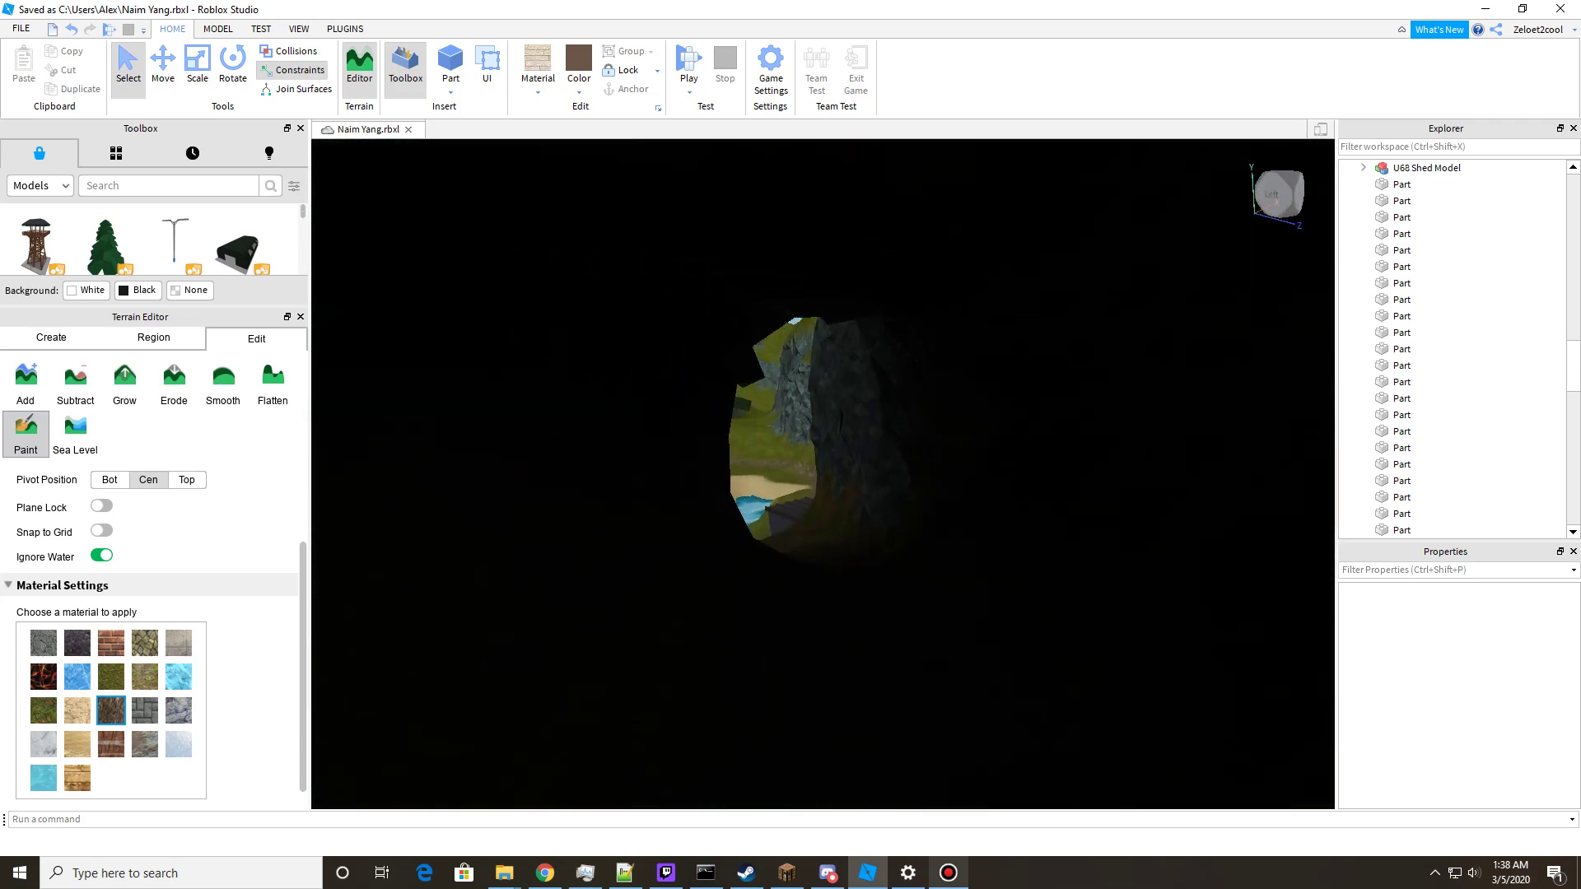
Follow the dark tunnel around the cave opening that overlooks the water, and examine the chamber's uneven floor.
{"action": "key", "text": "w"}
{"action": "right_click_drag", "start_coordinate": [824, 474], "coordinate": [1153, 474]}
{"action": "key", "text": "w"}
{"action": "right_click_drag", "start_coordinate": [1301, 519], "coordinate": [1446, 522]}
{"action": "key", "text": "w"}
{"action": "mouse_move", "coordinate": [972, 494]}
{"action": "right_mouse_down"}
{"action": "mouse_move", "coordinate": [527, 494]}
{"action": "mouse_move", "coordinate": [972, 502]}
{"action": "right_mouse_up"}
{"action": "key", "text": "w"}
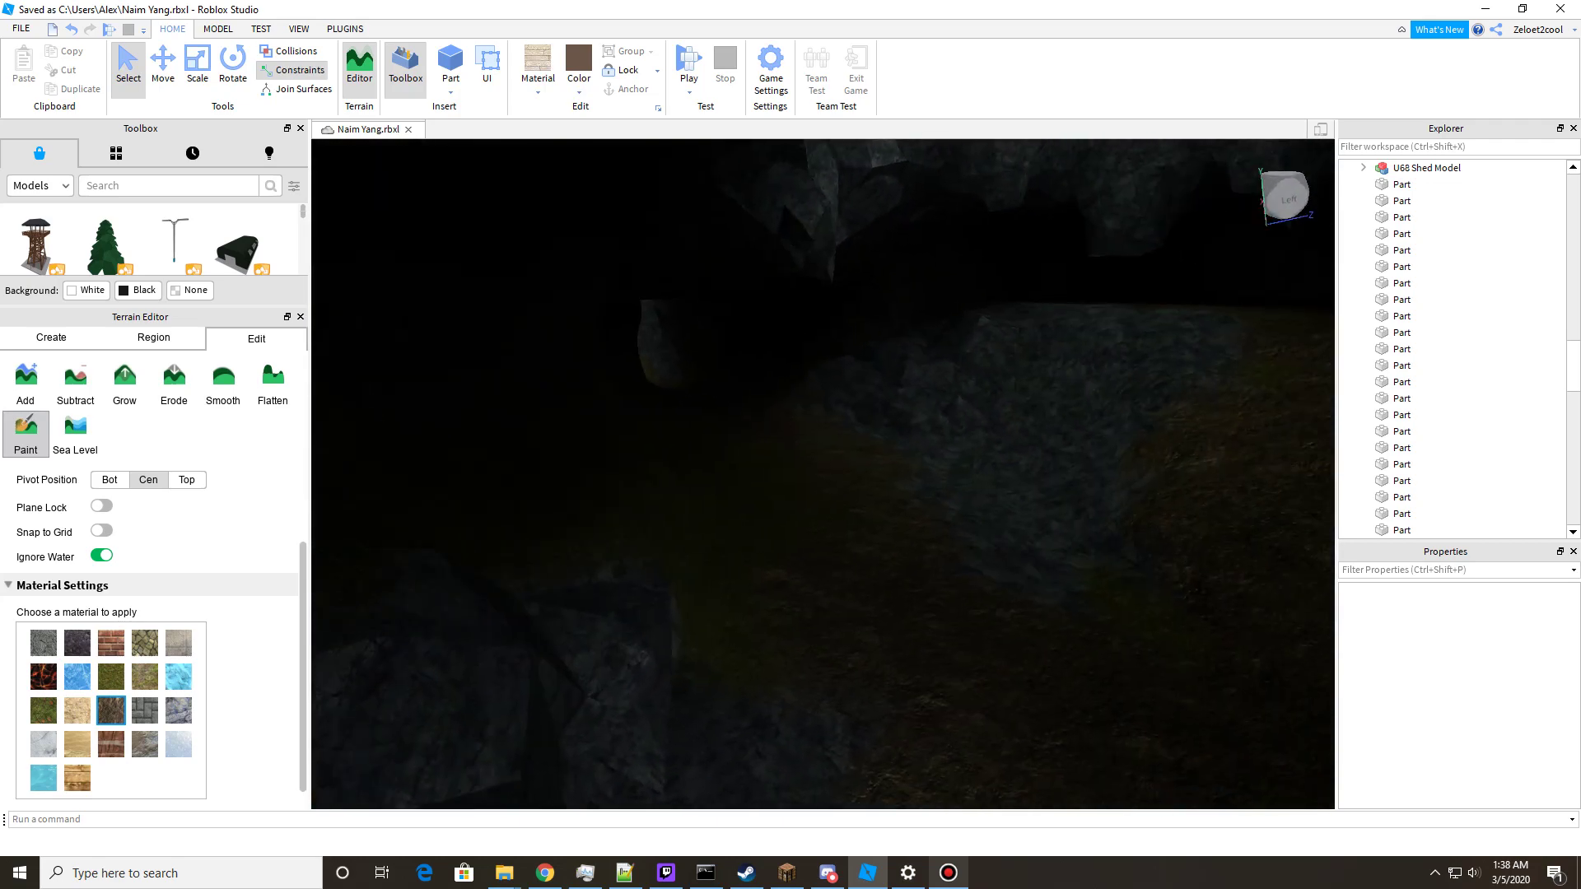
Switch the terrain paint to the rock material and paint over part of the muddy floor beside the dark cave's wall.
{"action": "key", "text": "w"}
{"action": "right_click_drag", "start_coordinate": [823, 473], "coordinate": [1235, 469]}
{"action": "right_click_drag", "start_coordinate": [766, 494], "coordinate": [873, 519]}
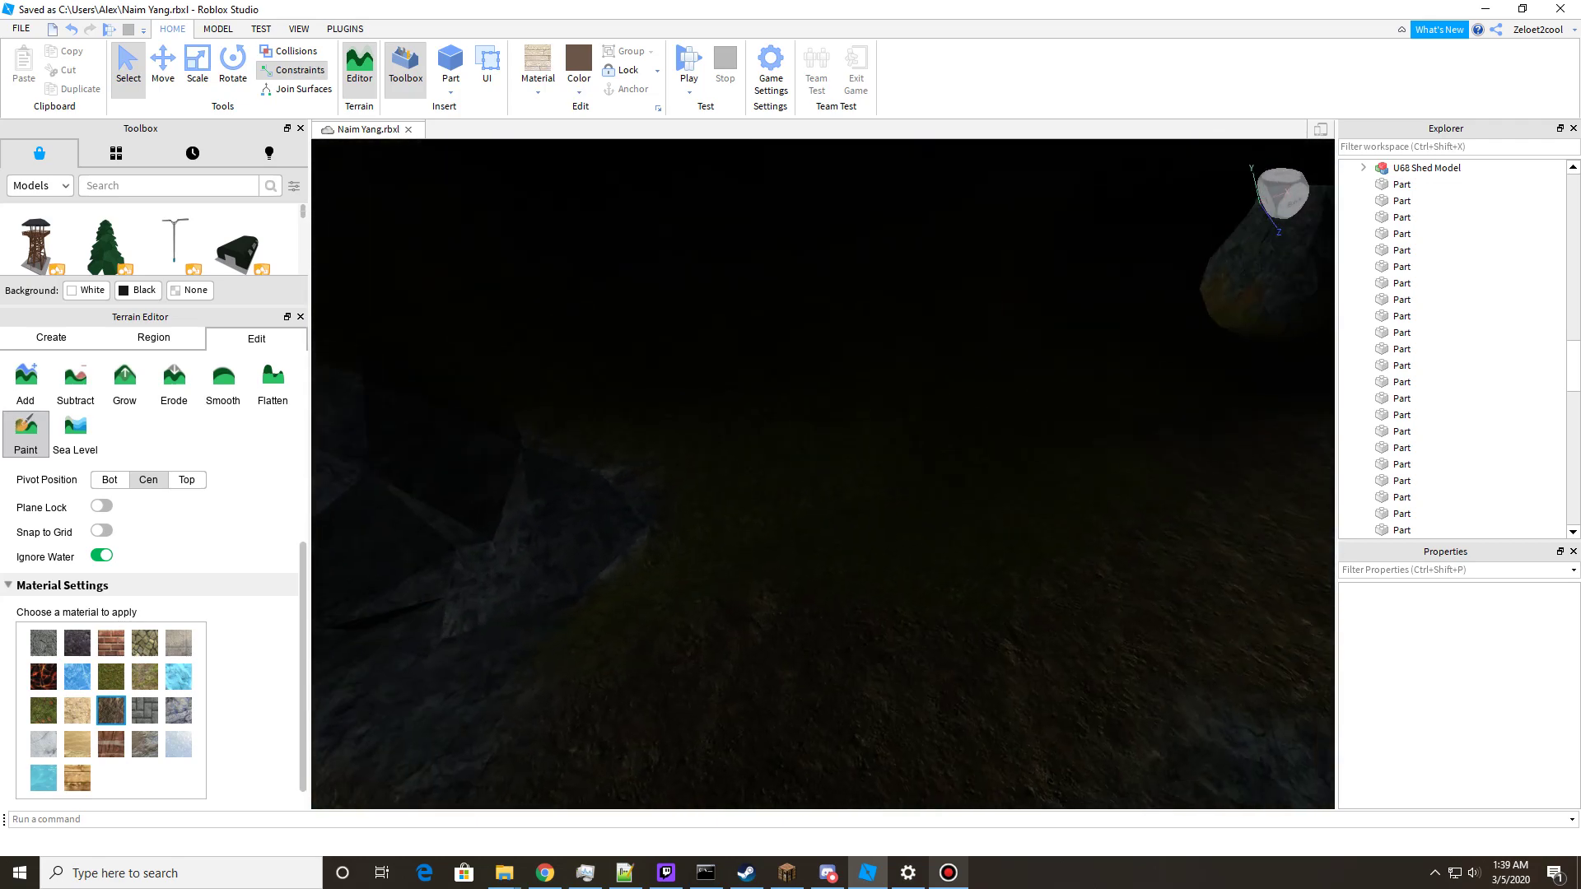
{"action": "left_click", "coordinate": [178, 708]}
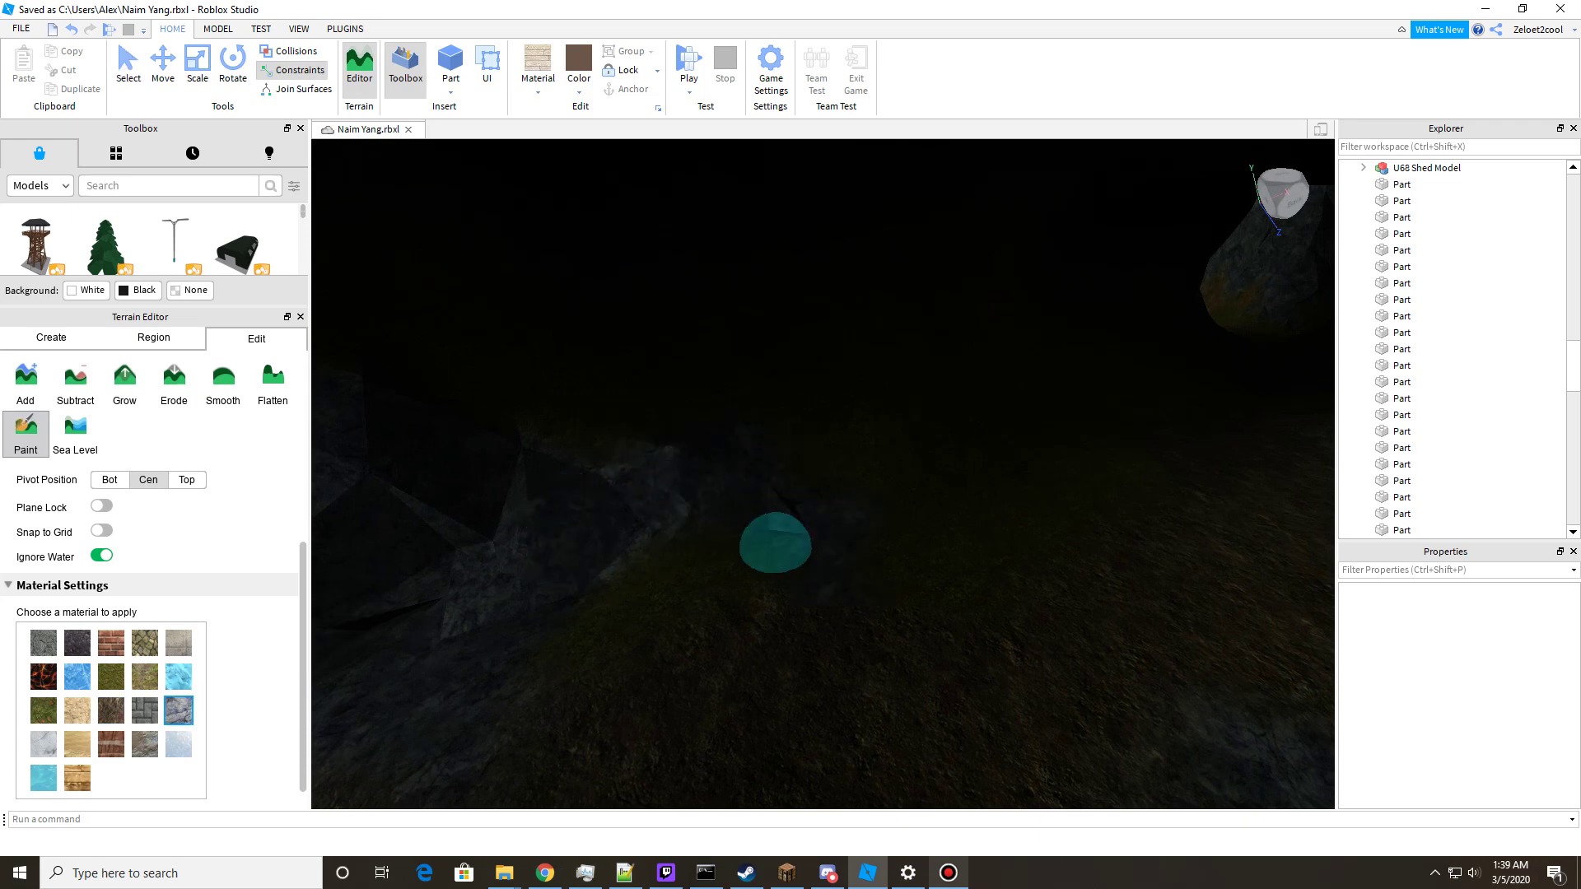
{"action": "right_click_drag", "start_coordinate": [1057, 420], "coordinate": [964, 442]}
{"action": "right_click_drag", "start_coordinate": [914, 558], "coordinate": [956, 481]}
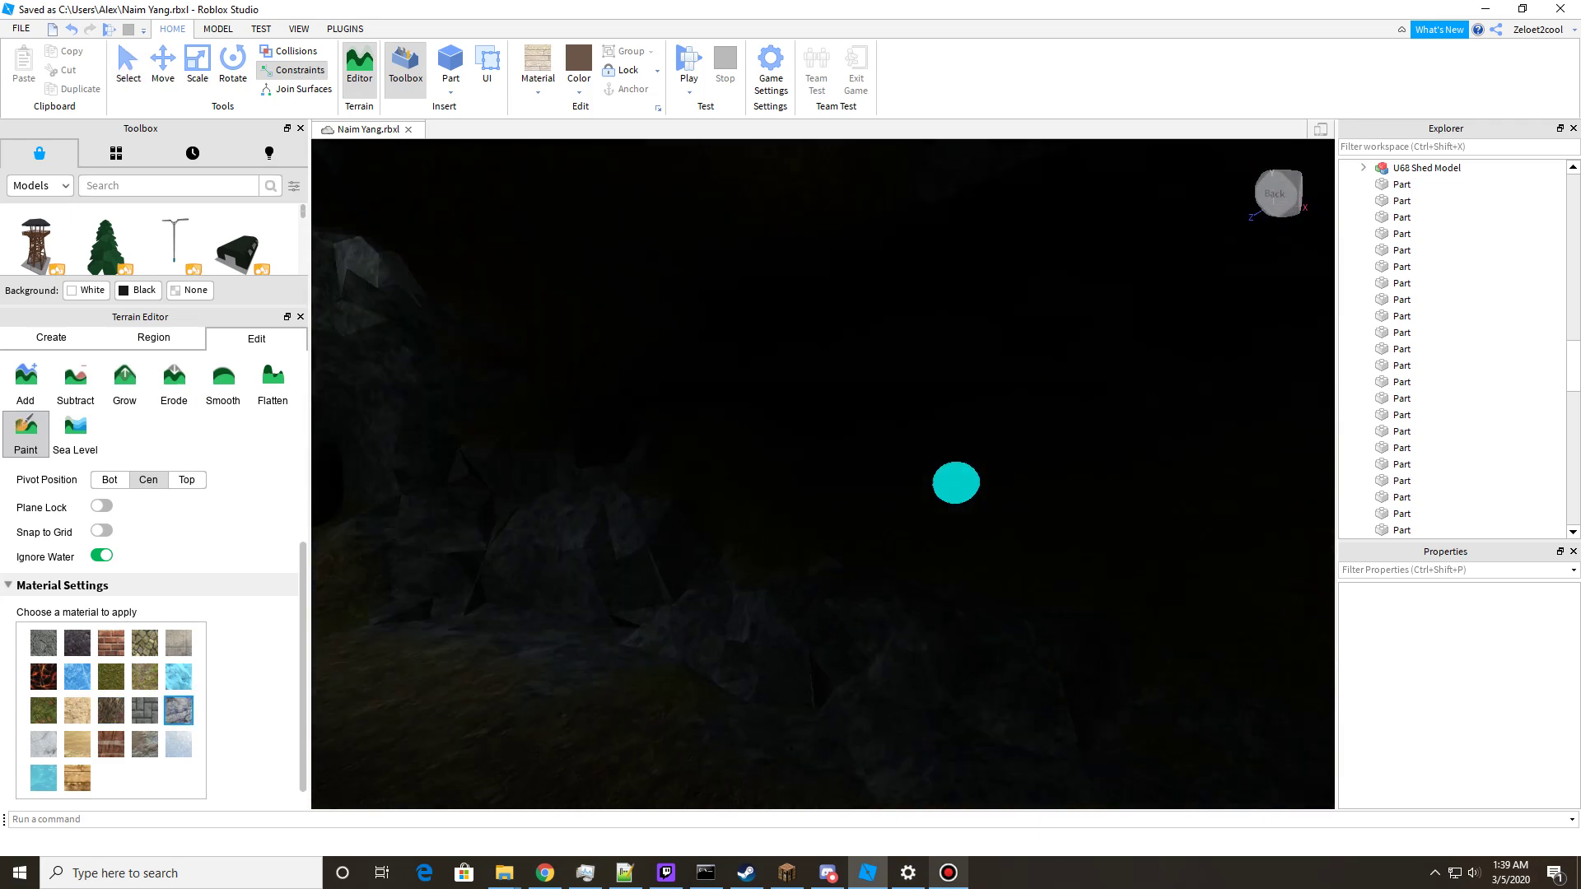
{"action": "mouse_move", "coordinate": [1090, 313]}
{"action": "right_mouse_down"}
{"action": "mouse_move", "coordinate": [999, 371]}
{"action": "mouse_move", "coordinate": [873, 350]}
{"action": "right_mouse_up"}
{"action": "mouse_move", "coordinate": [964, 490]}
{"action": "right_mouse_down"}
{"action": "mouse_move", "coordinate": [953, 477]}
{"action": "mouse_move", "coordinate": [967, 484]}
{"action": "mouse_move", "coordinate": [785, 492]}
{"action": "mouse_move", "coordinate": [804, 472]}
{"action": "mouse_move", "coordinate": [703, 595]}
{"action": "mouse_move", "coordinate": [749, 560]}
{"action": "right_mouse_up"}
Leave the cave and examine its openings from above, including the deep pit in the grassy cliff top beside the sea.
{"action": "key", "text": "w"}
{"action": "key", "text": "w"}
{"action": "key", "text": "w"}
{"action": "key", "text": "w"}
{"action": "key", "text": "w"}
{"action": "key", "text": "w"}
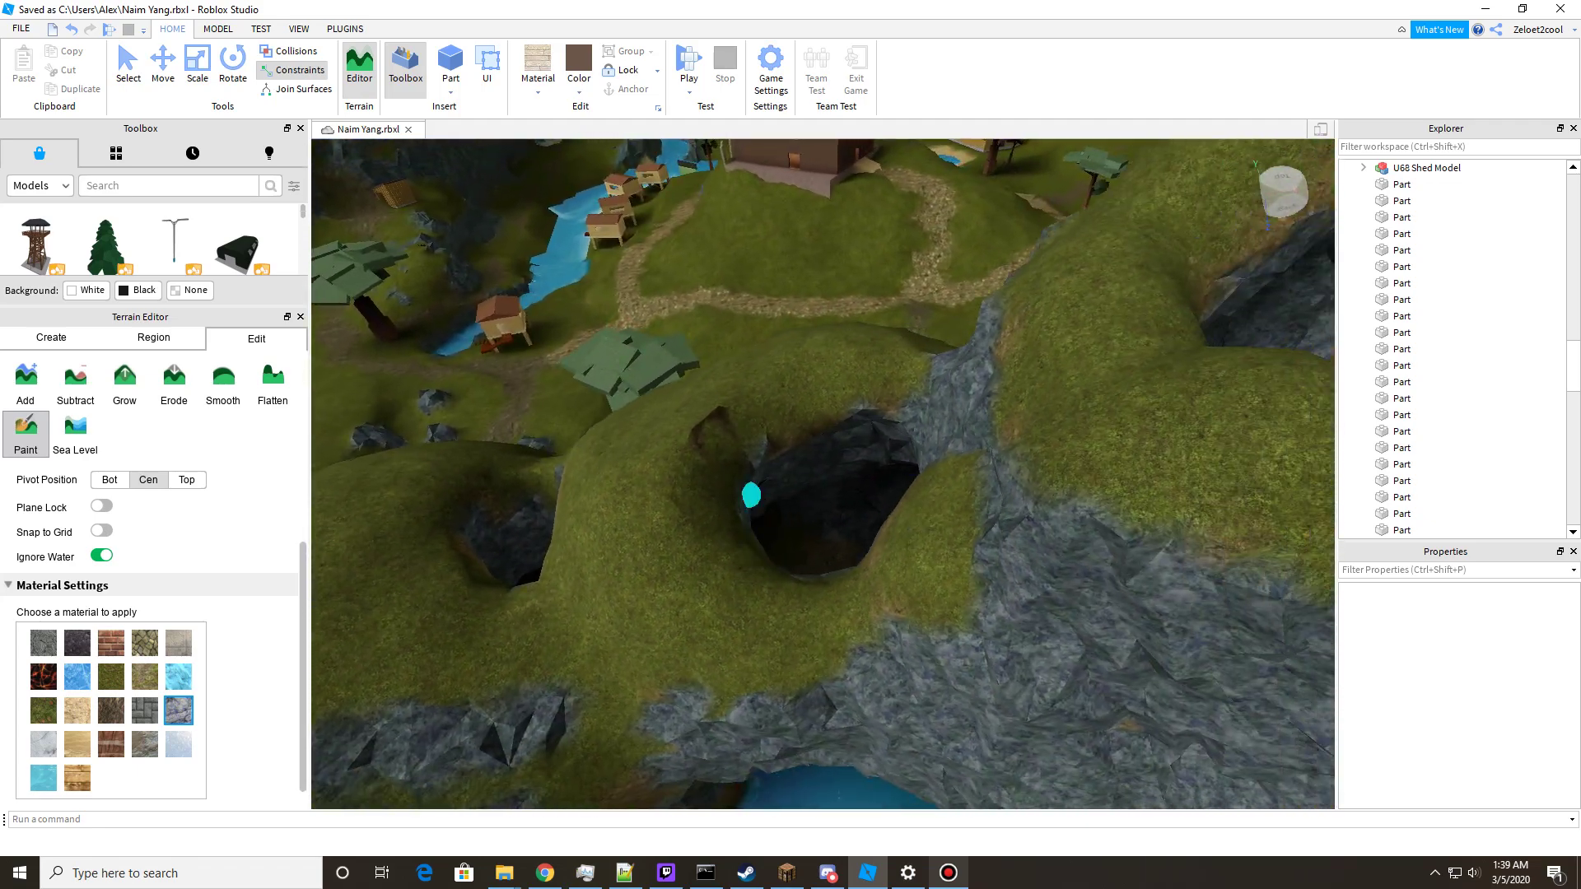
{"action": "key", "text": "a"}
{"action": "right_click_drag", "start_coordinate": [751, 495], "coordinate": [720, 413]}
{"action": "scroll", "coordinate": [720, 413], "scroll_direction": "up", "scroll_amount": 10}
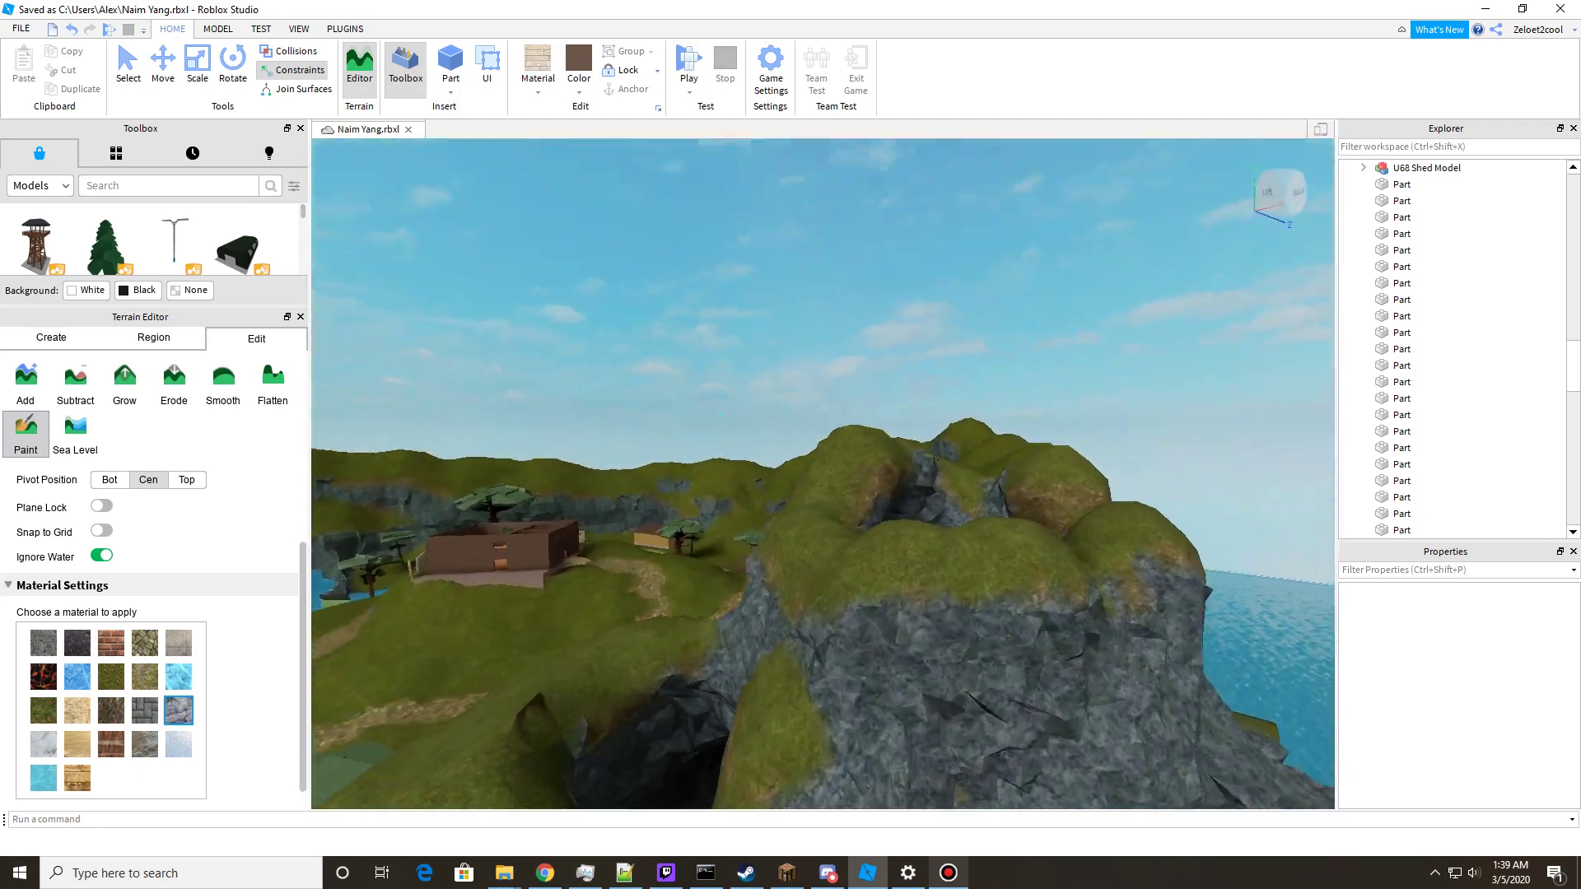
{"action": "scroll", "coordinate": [720, 413], "scroll_direction": "down", "scroll_amount": 15}
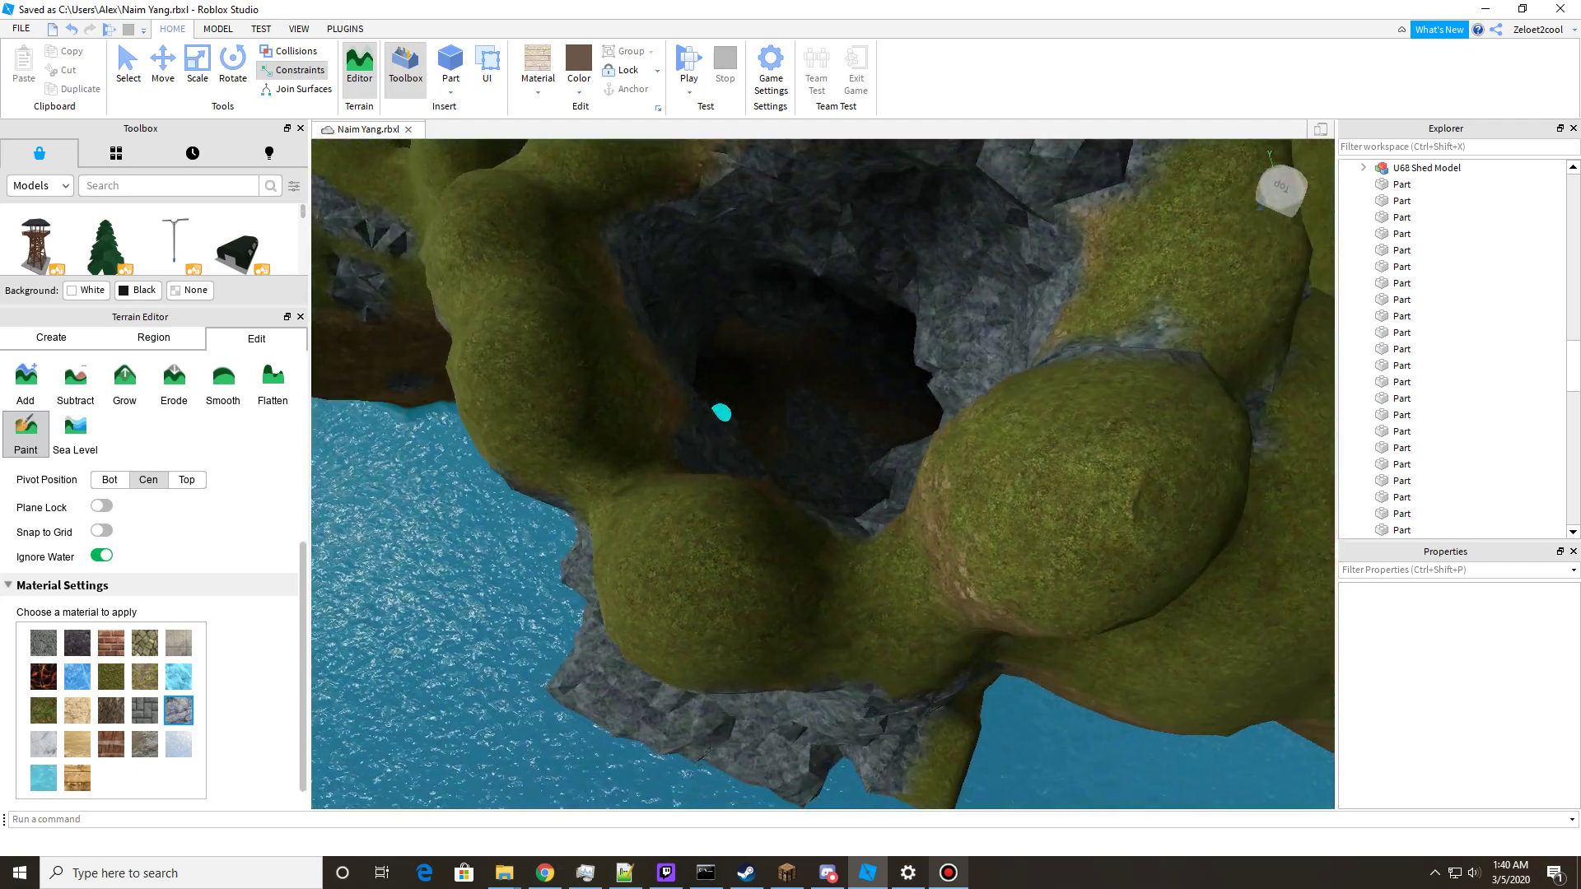
{"action": "key", "text": "a"}
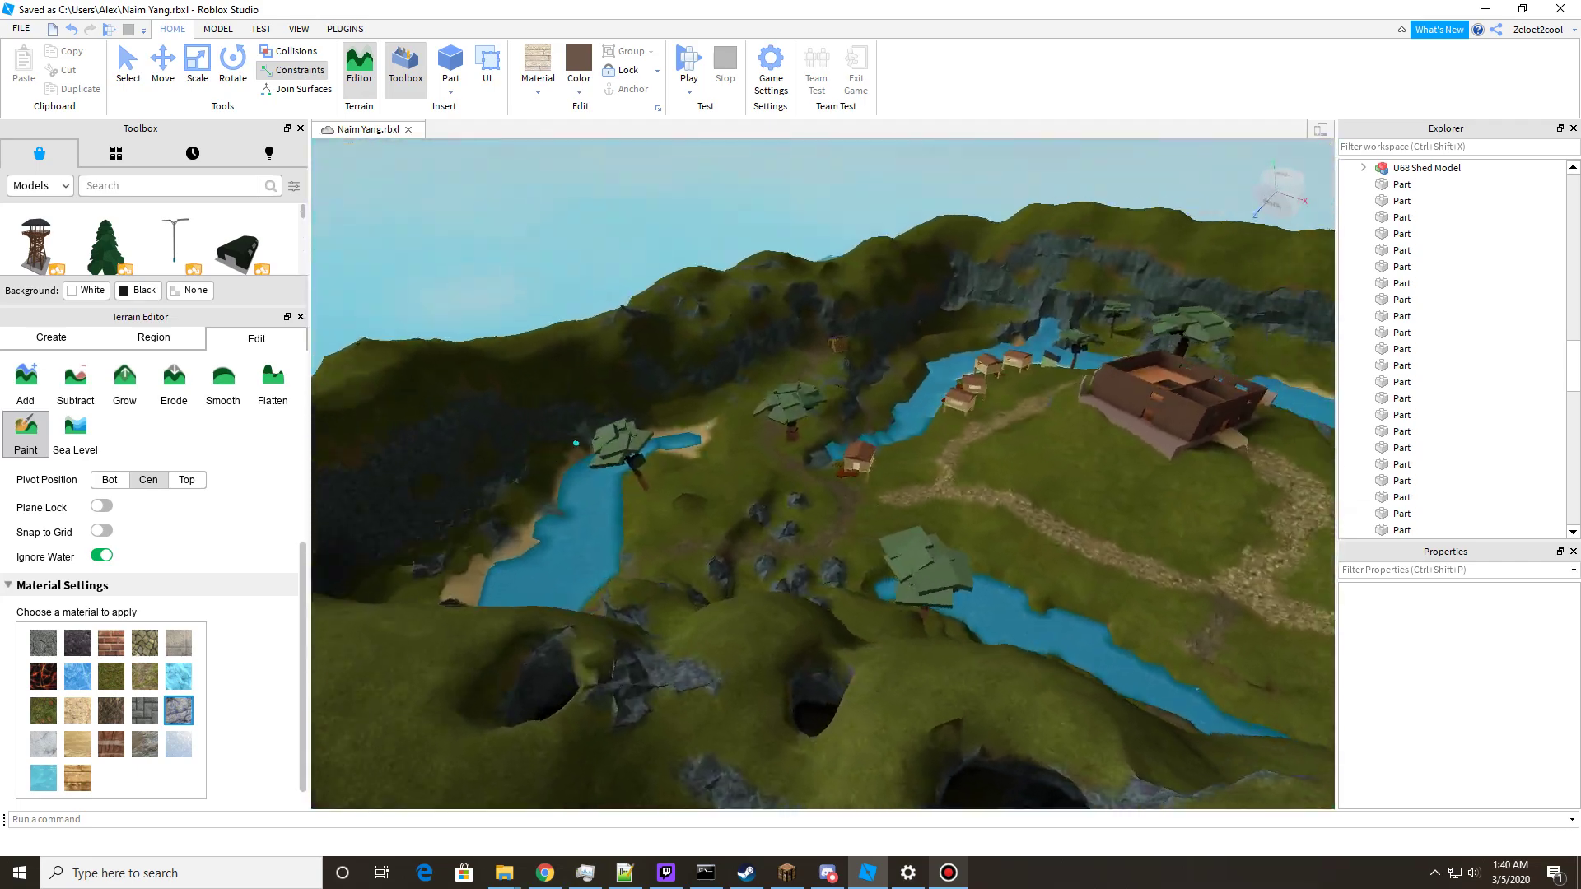
Examine the plank house, stone paths and riverside huts from above, and the cave-lined cliff across the river.
{"action": "right_click_drag", "start_coordinate": [1200, 486], "coordinate": [1202, 475]}
{"action": "key", "text": "w"}
{"action": "key", "text": "w"}
{"action": "key", "text": "w"}
{"action": "key", "text": "w"}
{"action": "key", "text": "w"}
{"action": "key", "text": "s"}
{"action": "right_click_drag", "start_coordinate": [770, 518], "coordinate": [766, 519]}
{"action": "key", "text": "a"}
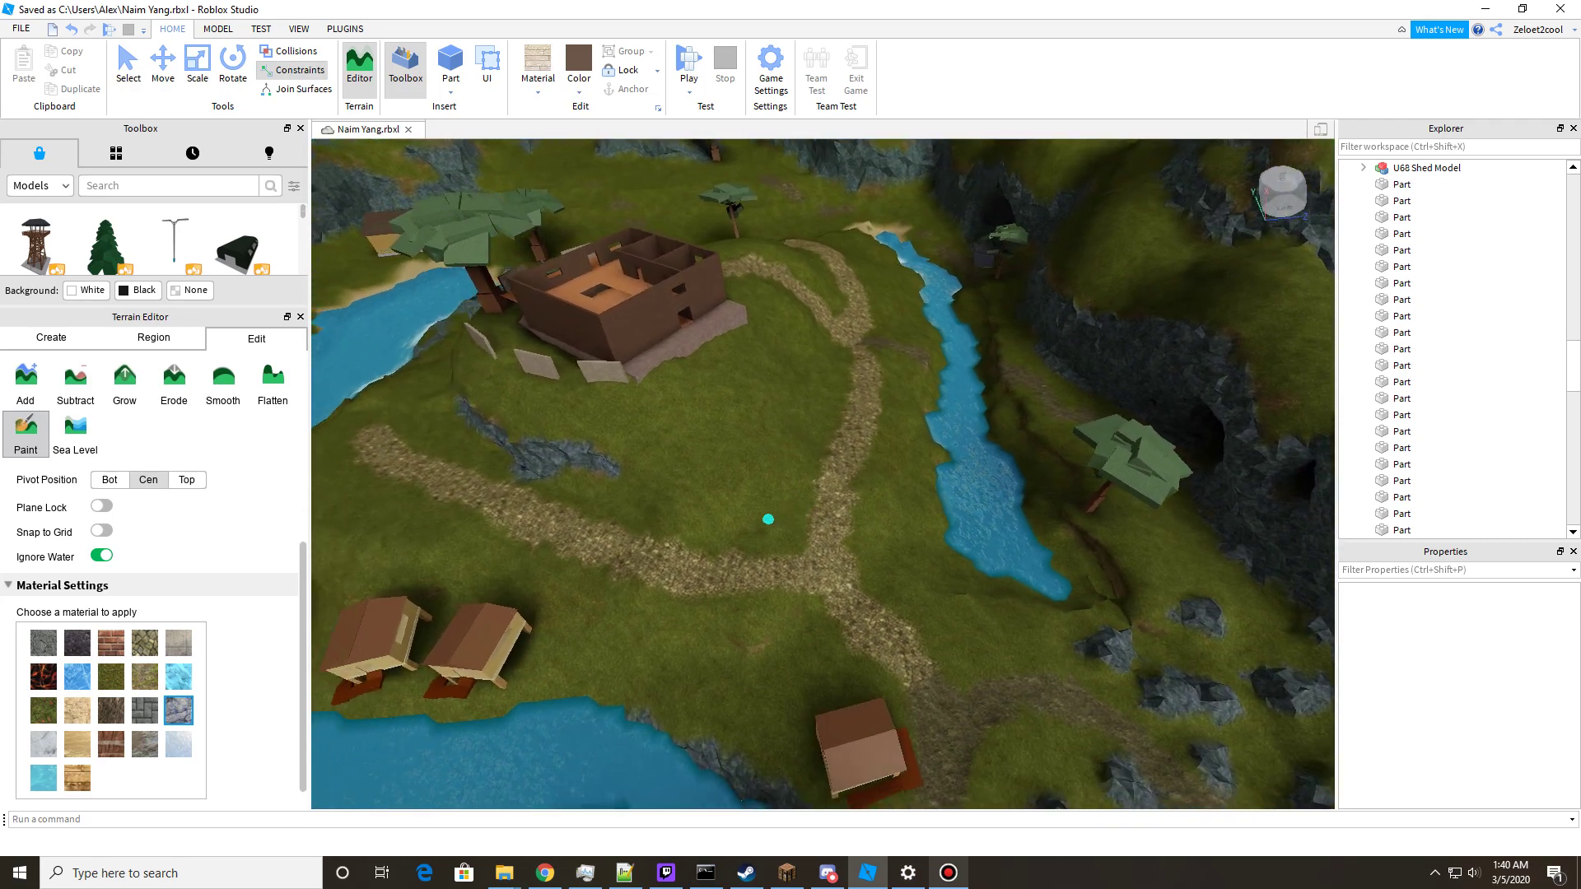
{"action": "right_click_drag", "start_coordinate": [789, 435], "coordinate": [871, 430]}
{"action": "key", "text": "w"}
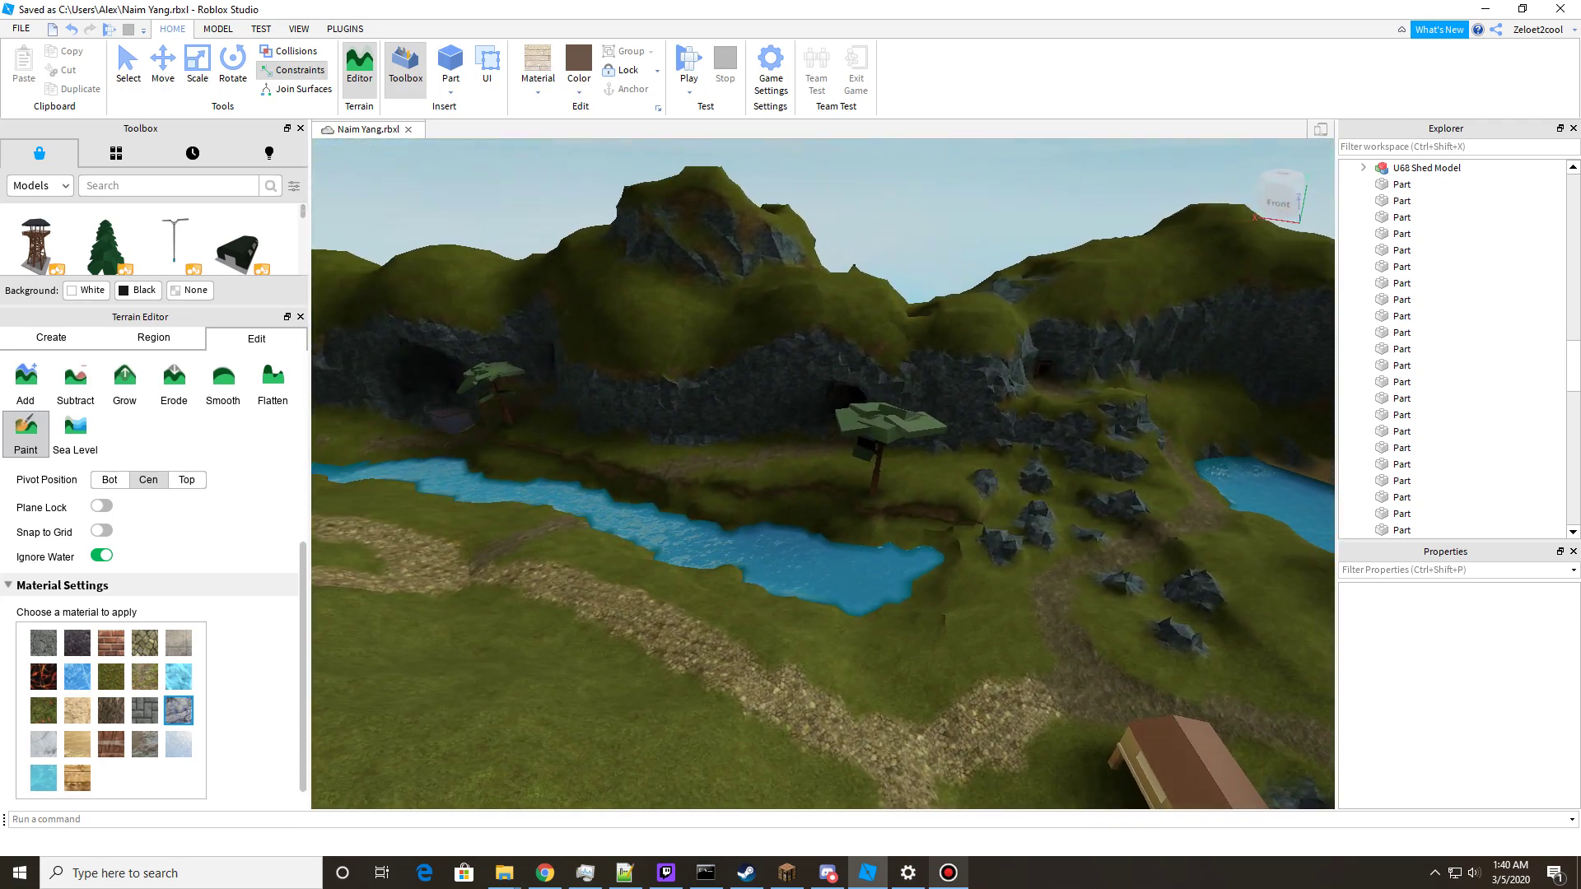
Examine the outer valley's rocky hillsides, the shed, the house beside the lake and the terrain surrounding the plank house.
{"action": "key", "text": "a"}
{"action": "right_click_drag", "start_coordinate": [818, 339], "coordinate": [1044, 361]}
{"action": "key", "text": "w"}
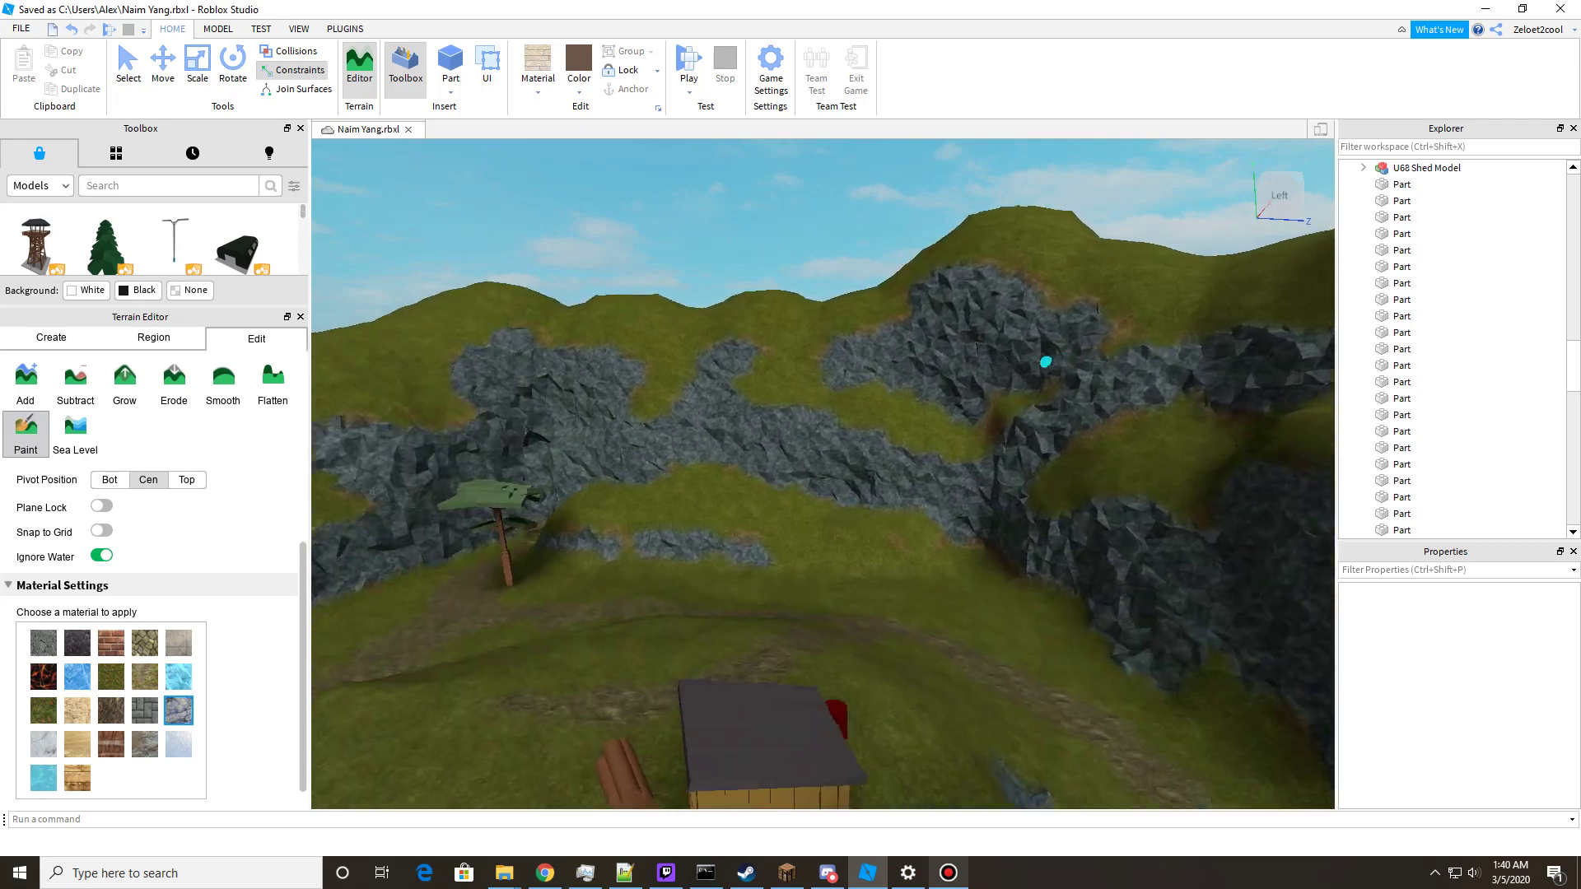
{"action": "key", "text": "w"}
{"action": "right_click_drag", "start_coordinate": [1045, 361], "coordinate": [1268, 362]}
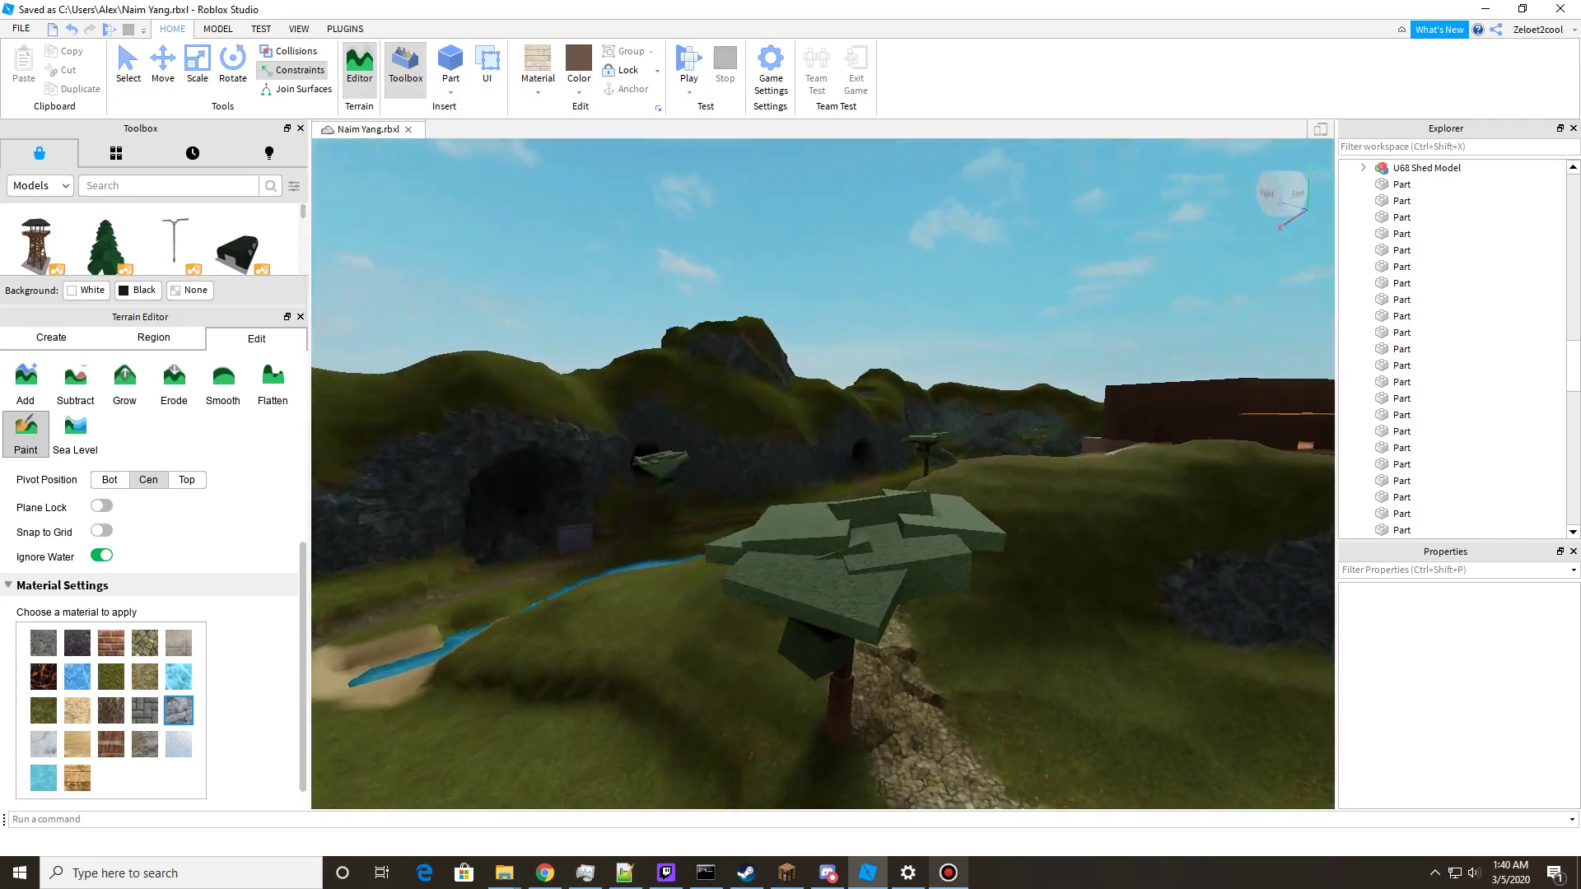
{"action": "key", "text": "w"}
{"action": "right_click_drag", "start_coordinate": [861, 470], "coordinate": [482, 413]}
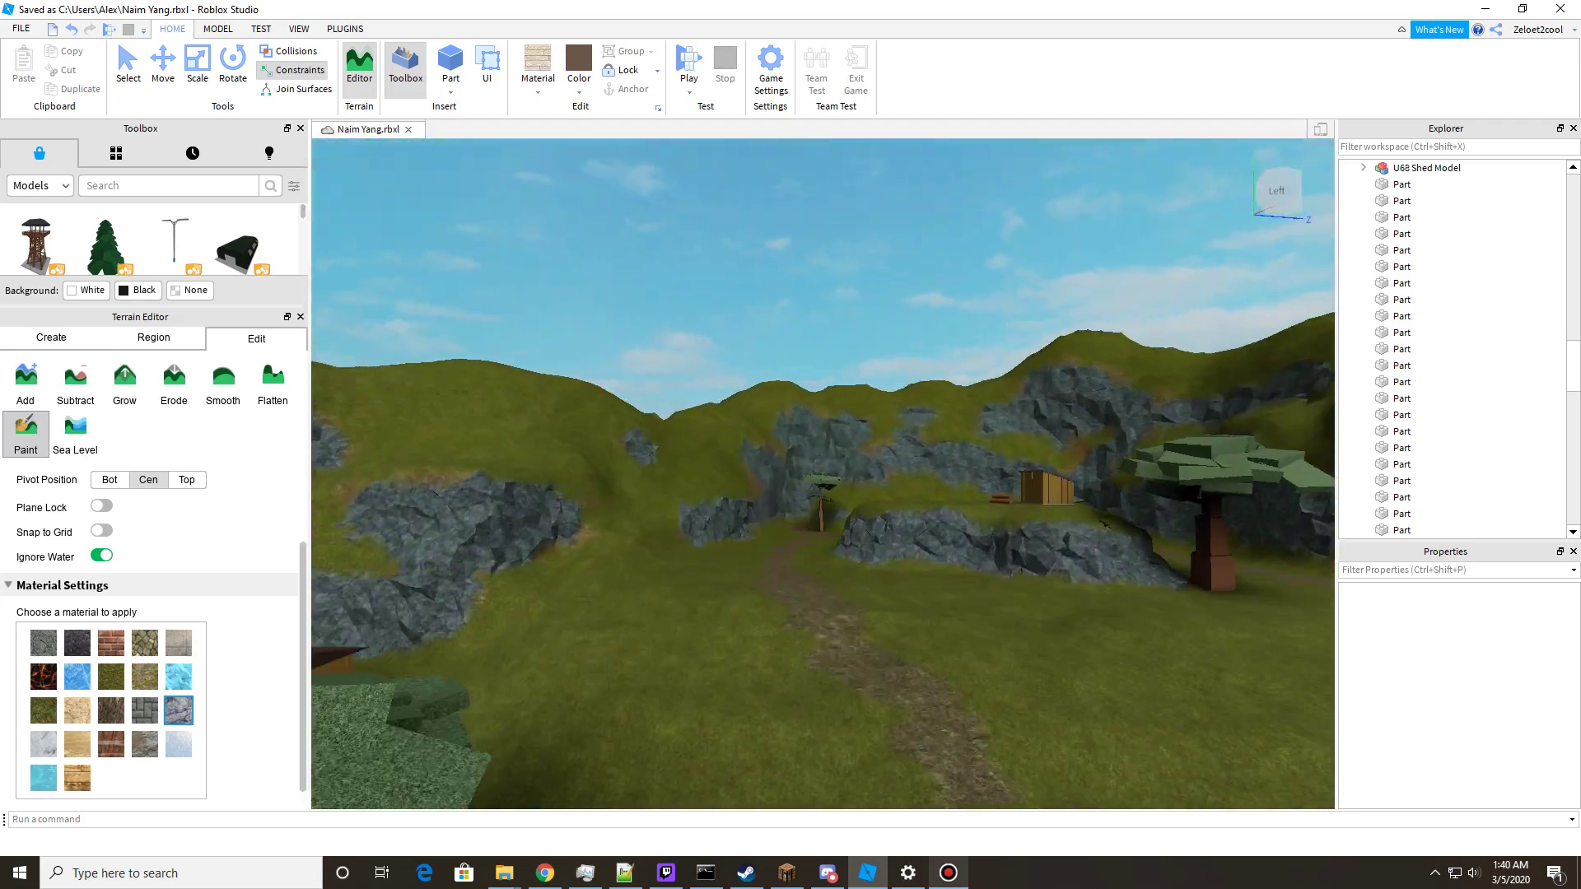
{"action": "right_click_drag", "start_coordinate": [811, 412], "coordinate": [811, 411]}
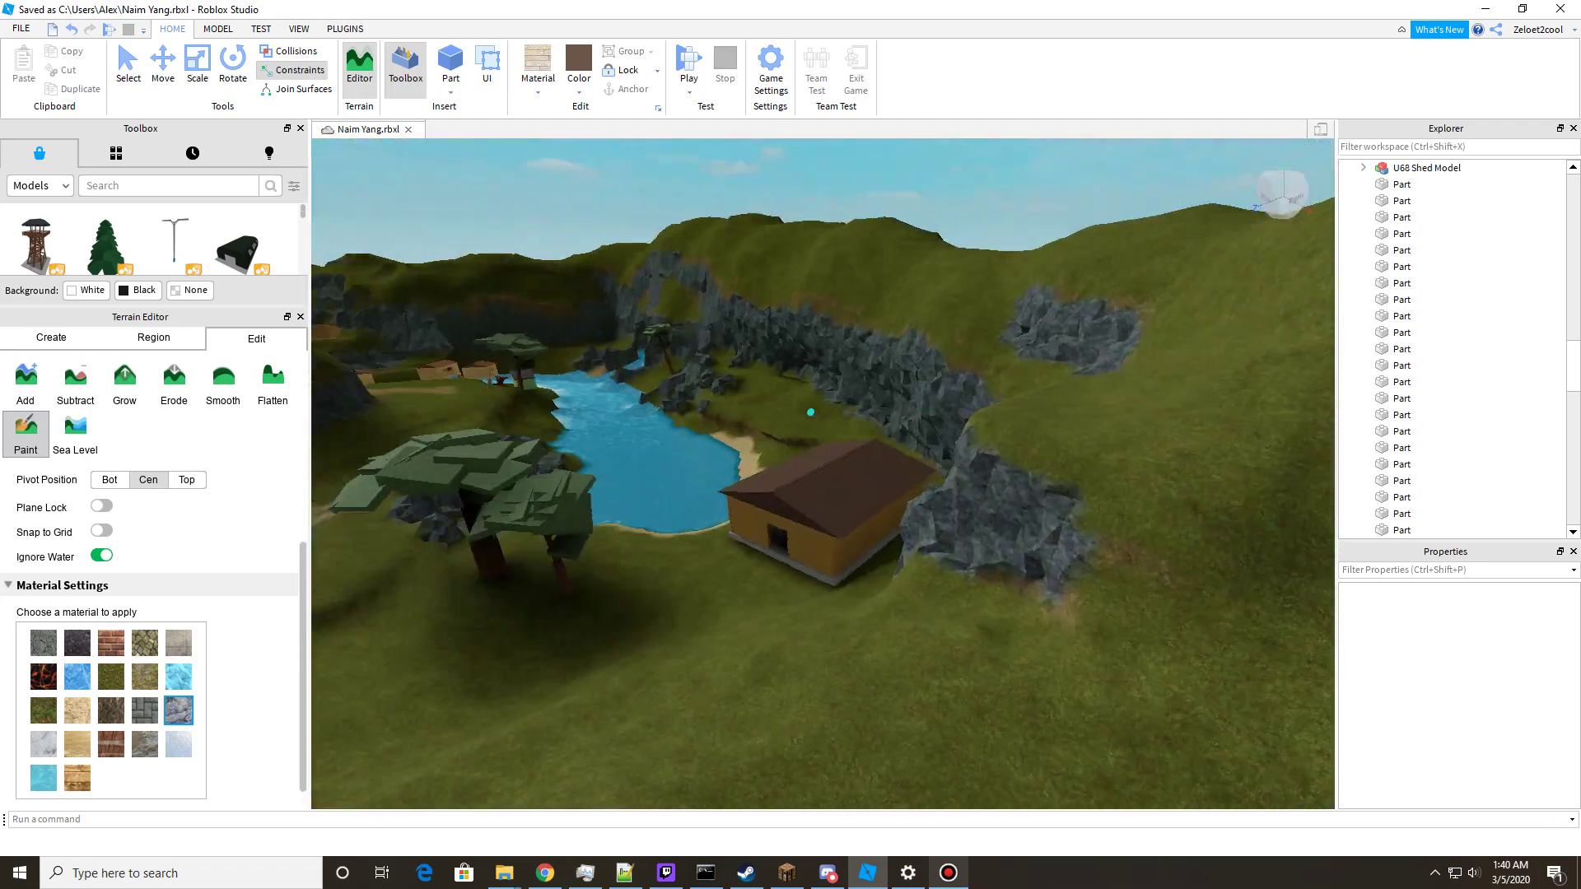
{"action": "right_click_drag", "start_coordinate": [811, 412], "coordinate": [811, 412]}
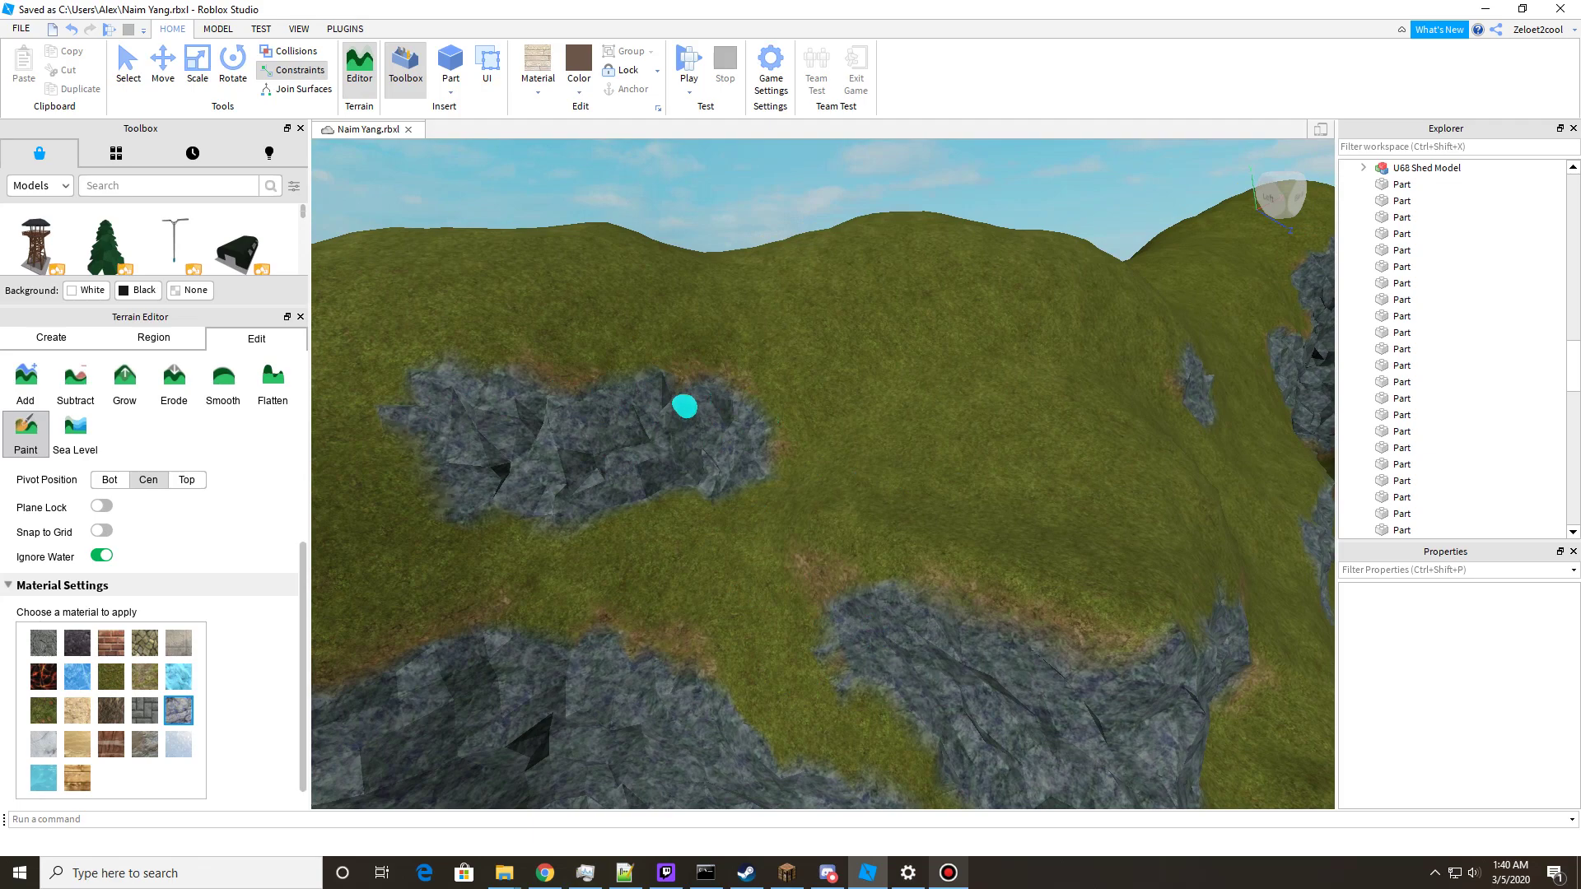
{"action": "right_click_drag", "start_coordinate": [646, 409], "coordinate": [647, 410]}
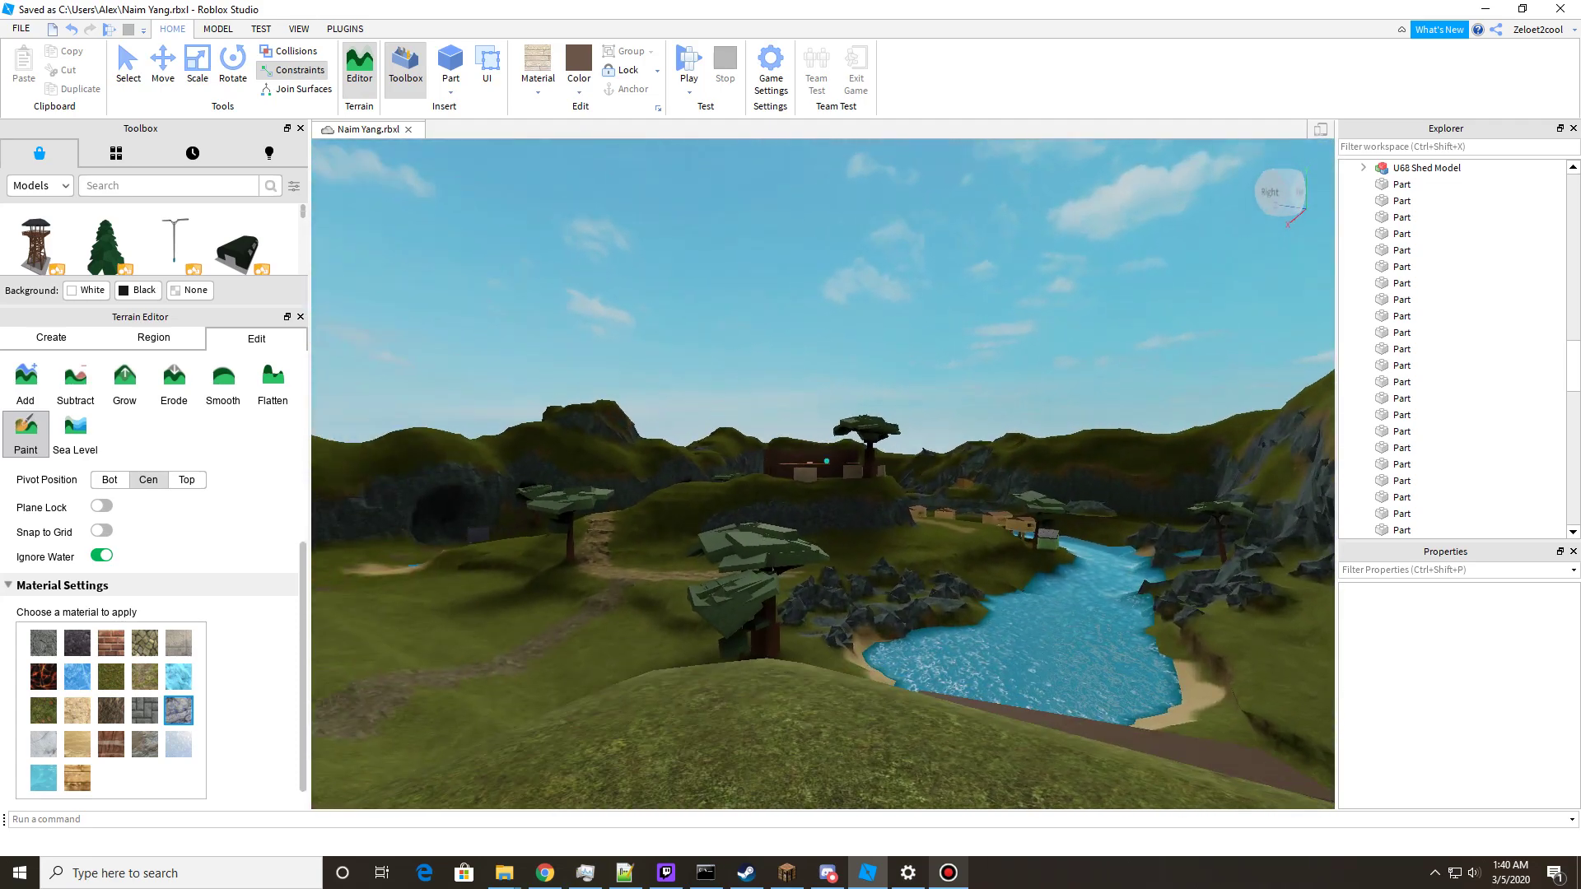
{"action": "right_click_drag", "start_coordinate": [749, 454], "coordinate": [748, 455]}
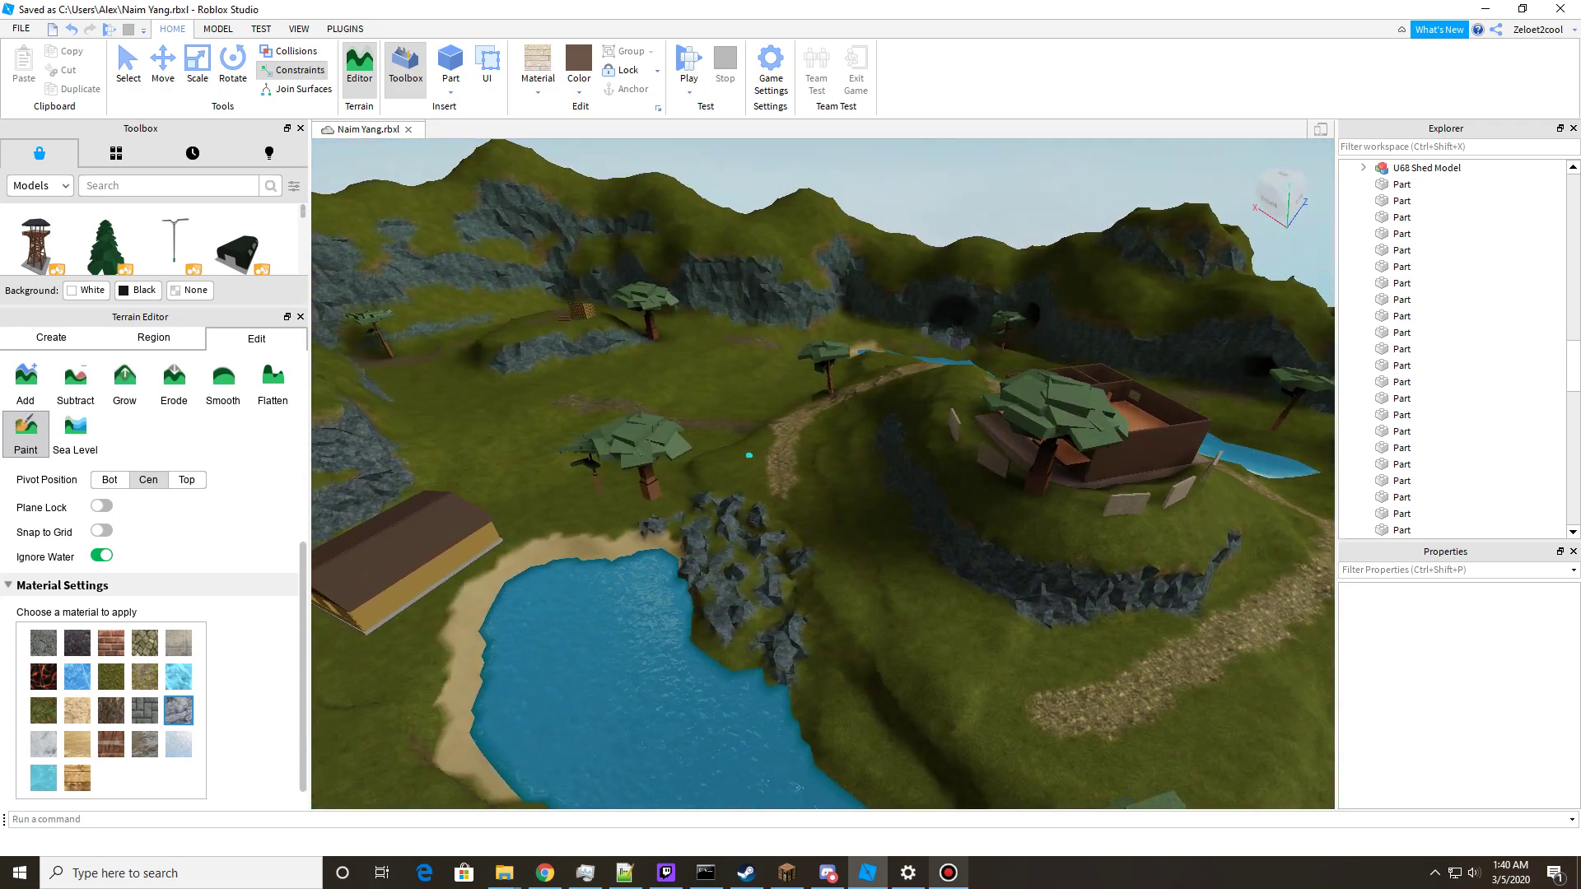
{"action": "right_click_drag", "start_coordinate": [750, 454], "coordinate": [750, 457]}
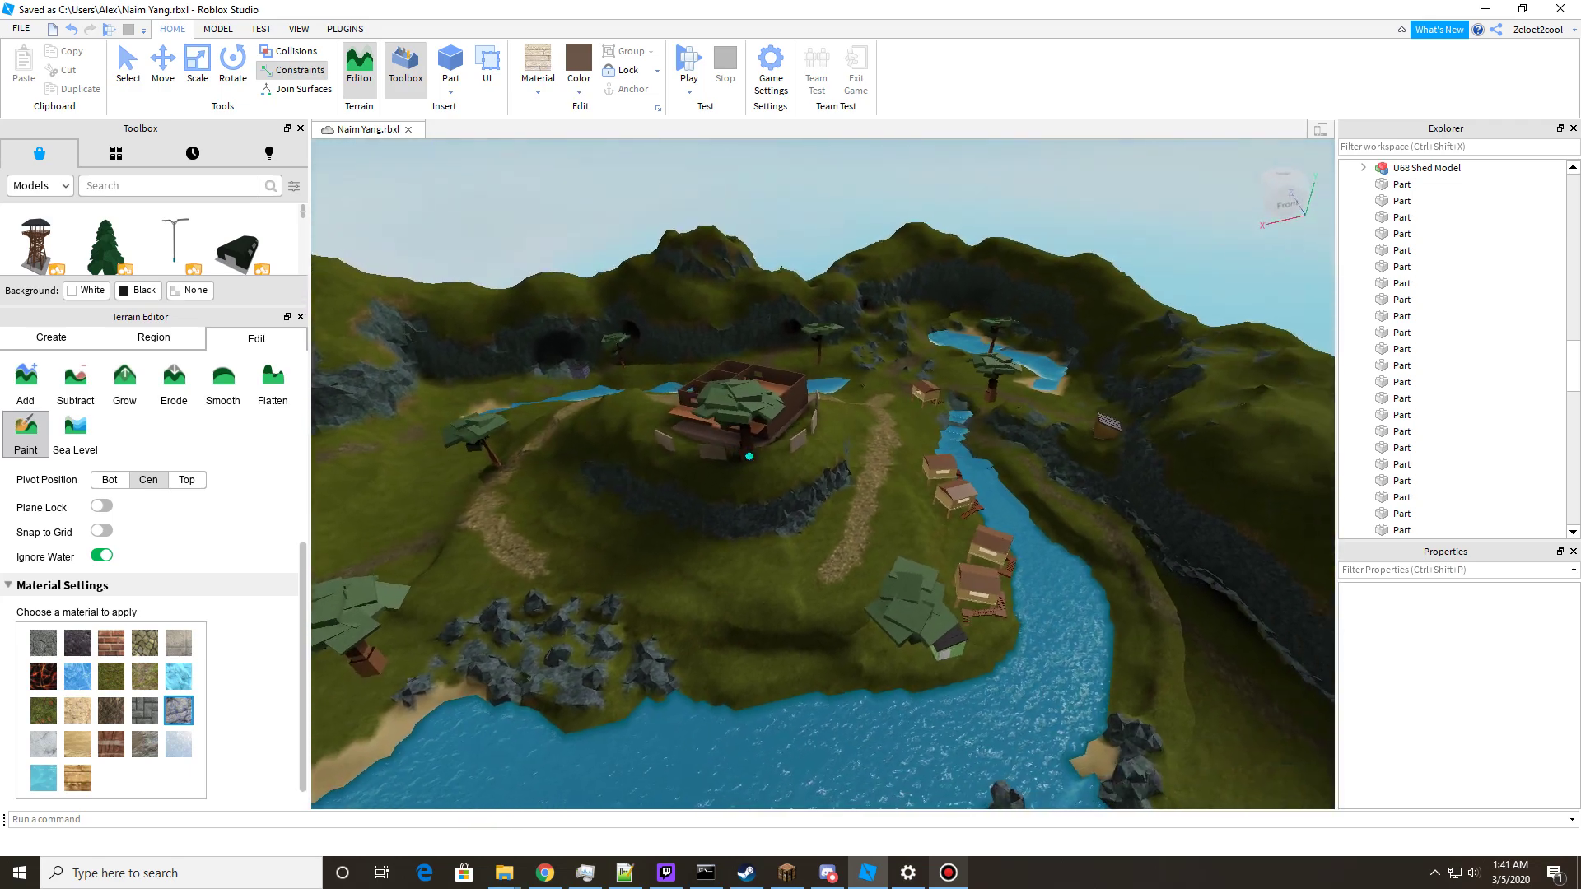
Examine the cave-lined cliff across the river, viewing it from the boulder field and through a plank house window.
{"action": "key", "text": "w"}
{"action": "key", "text": "a"}
{"action": "right_click_drag", "start_coordinate": [748, 455], "coordinate": [750, 455]}
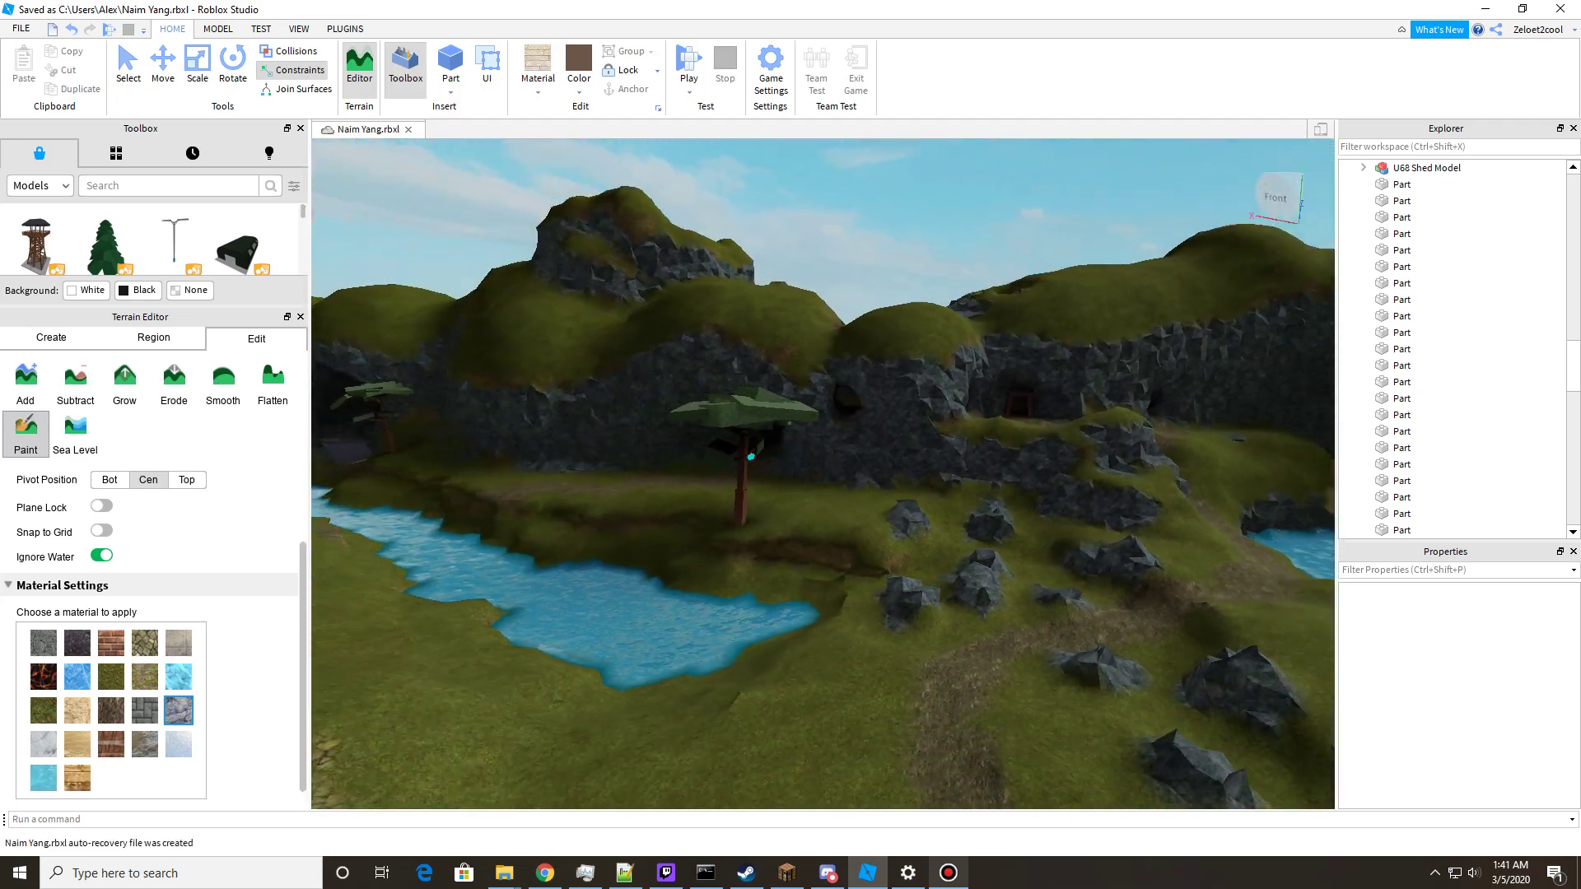
{"action": "right_click_drag", "start_coordinate": [750, 456], "coordinate": [750, 453]}
{"action": "right_click_drag", "start_coordinate": [621, 393], "coordinate": [622, 392]}
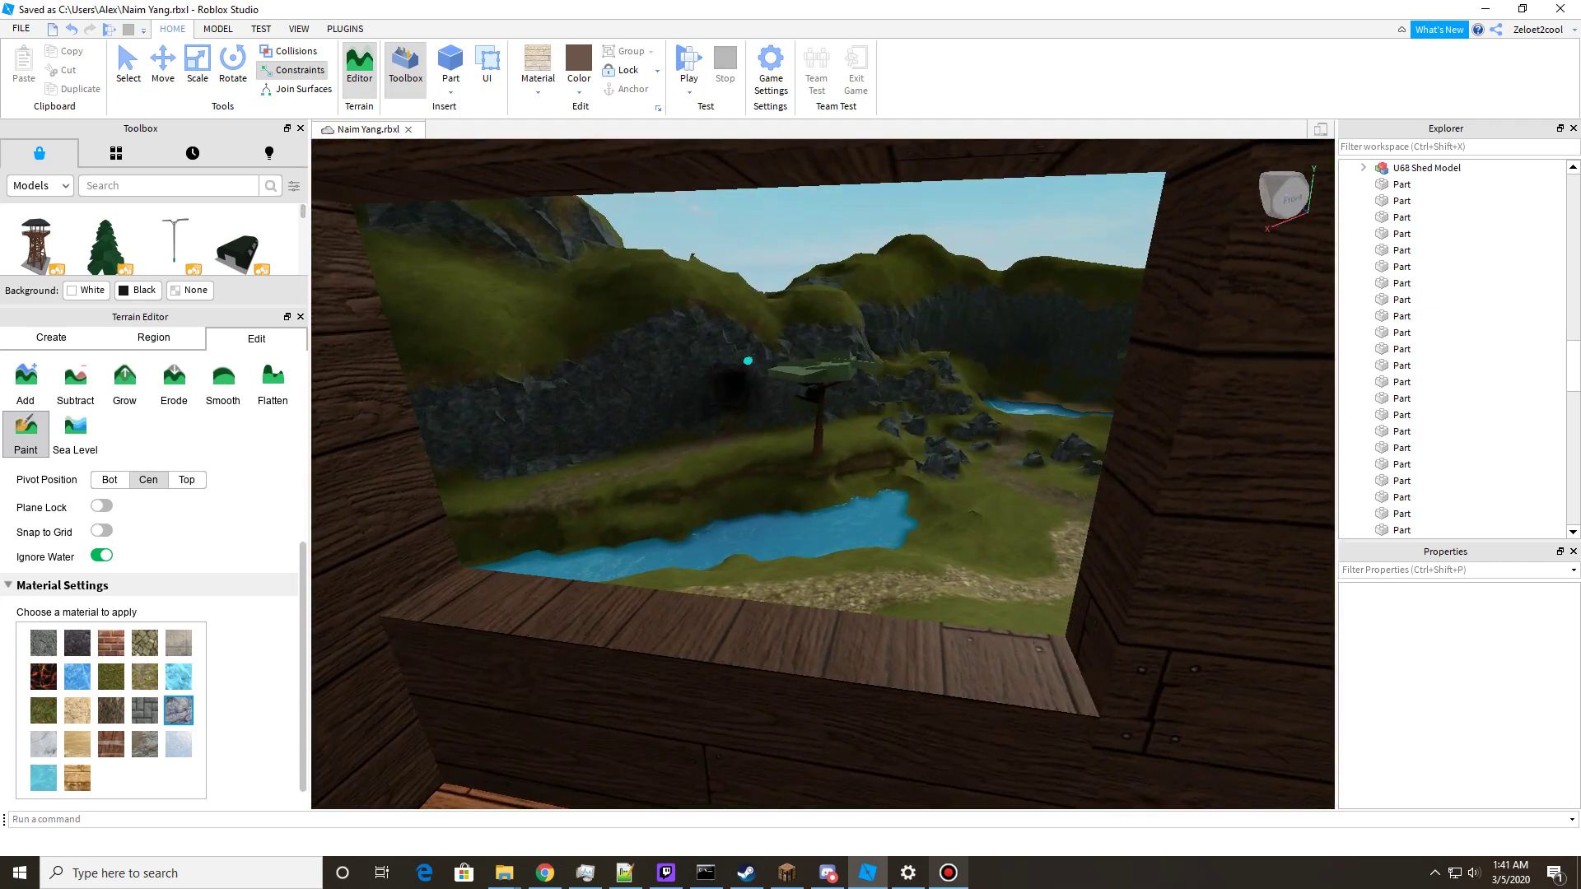
{"action": "right_click_drag", "start_coordinate": [748, 361], "coordinate": [1012, 370]}
{"action": "key", "text": "w"}
{"action": "right_click_drag", "start_coordinate": [737, 358], "coordinate": [832, 436]}
{"action": "key", "text": "w"}
{"action": "key", "text": "a"}
{"action": "right_click_drag", "start_coordinate": [747, 359], "coordinate": [747, 360]}
{"action": "key", "text": "w"}
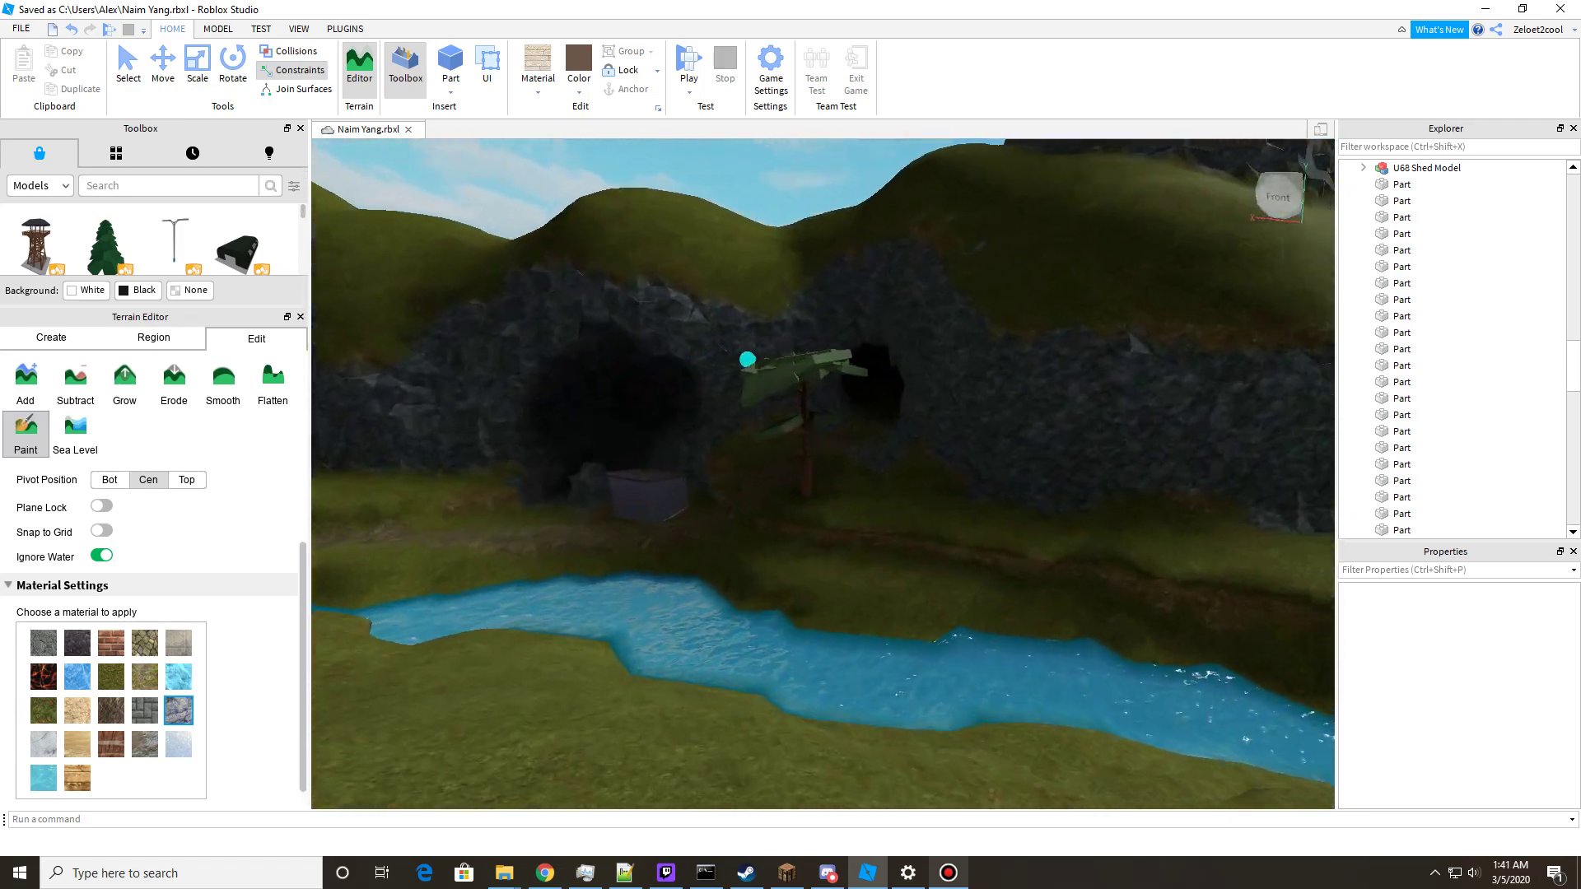
Examine the cliff near the timber-framed entrance, the dark cave interior and the whole village map from above.
{"action": "key", "text": "w"}
{"action": "right_click_drag", "start_coordinate": [861, 408], "coordinate": [1062, 354]}
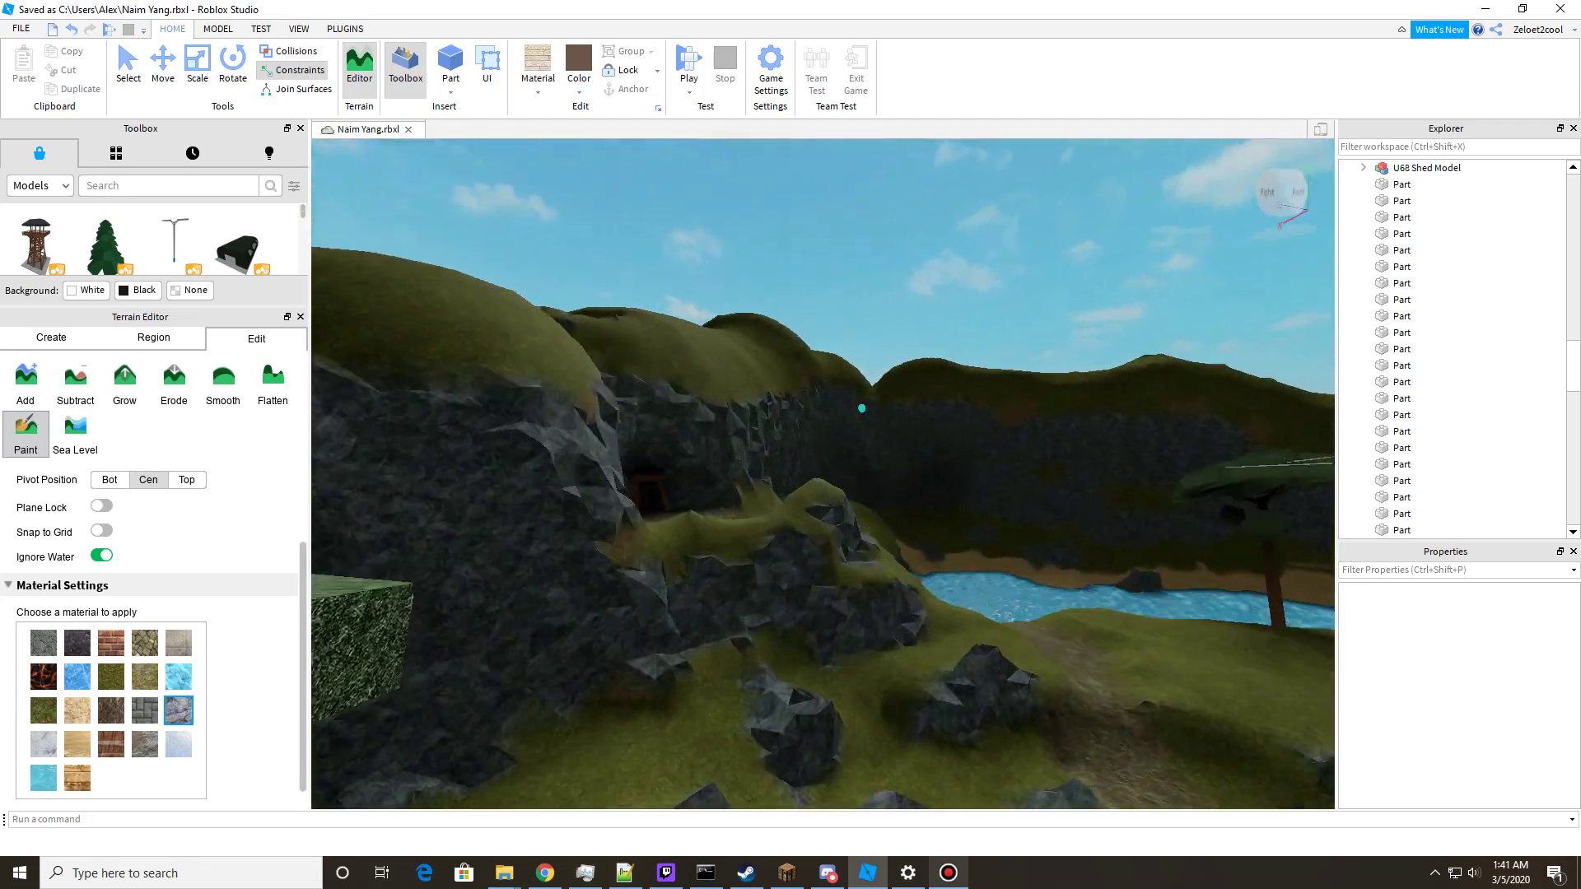
{"action": "key", "text": "s"}
{"action": "right_click_drag", "start_coordinate": [861, 409], "coordinate": [861, 407]}
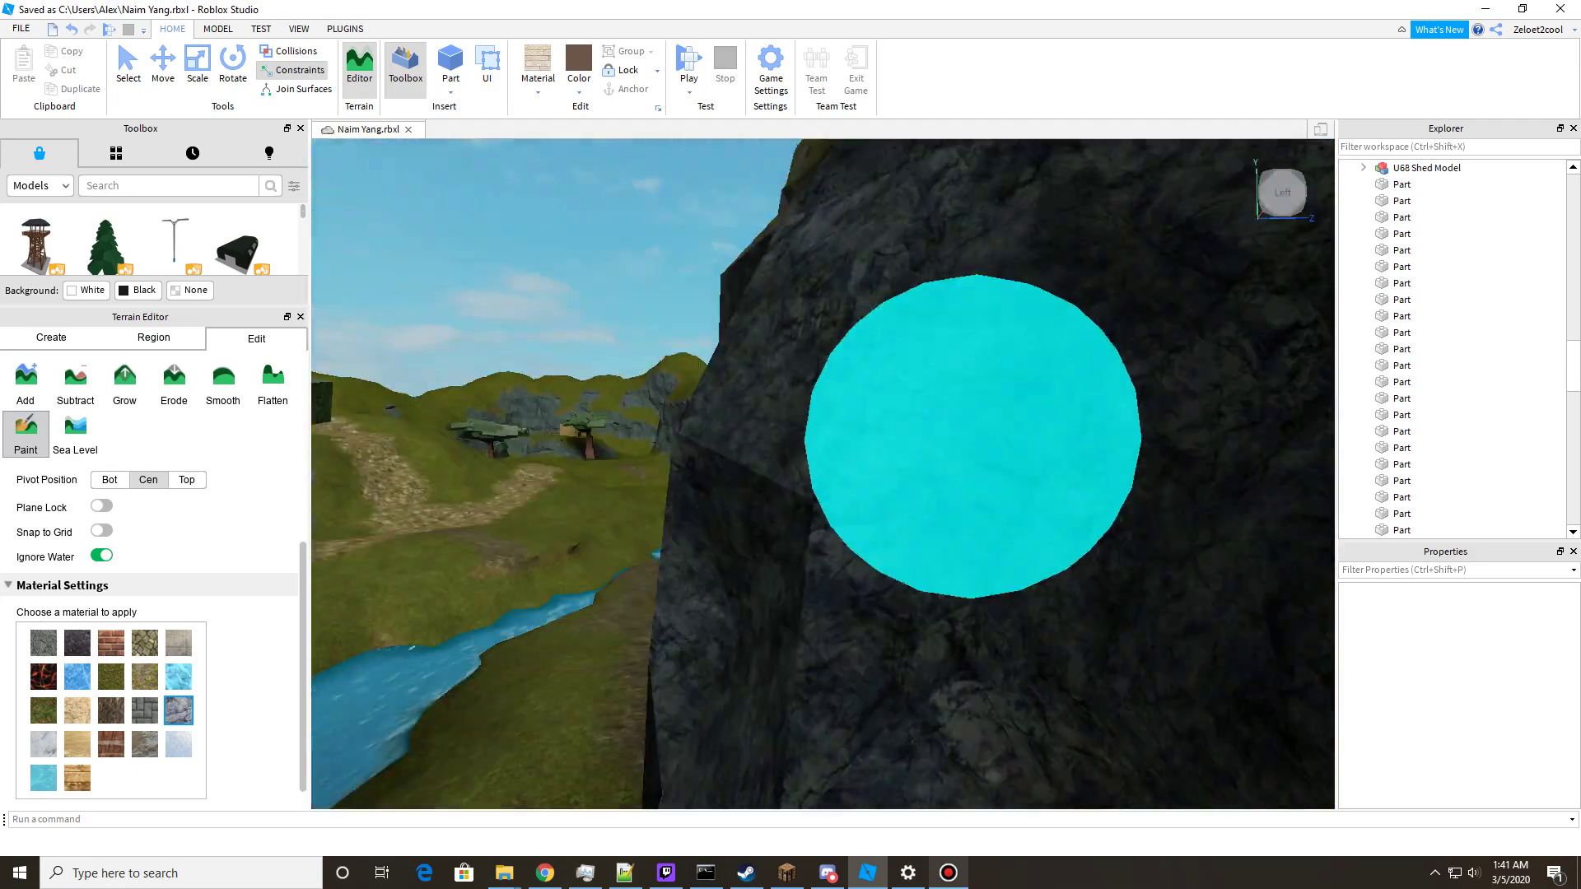
{"action": "right_click_drag", "start_coordinate": [973, 436], "coordinate": [741, 445]}
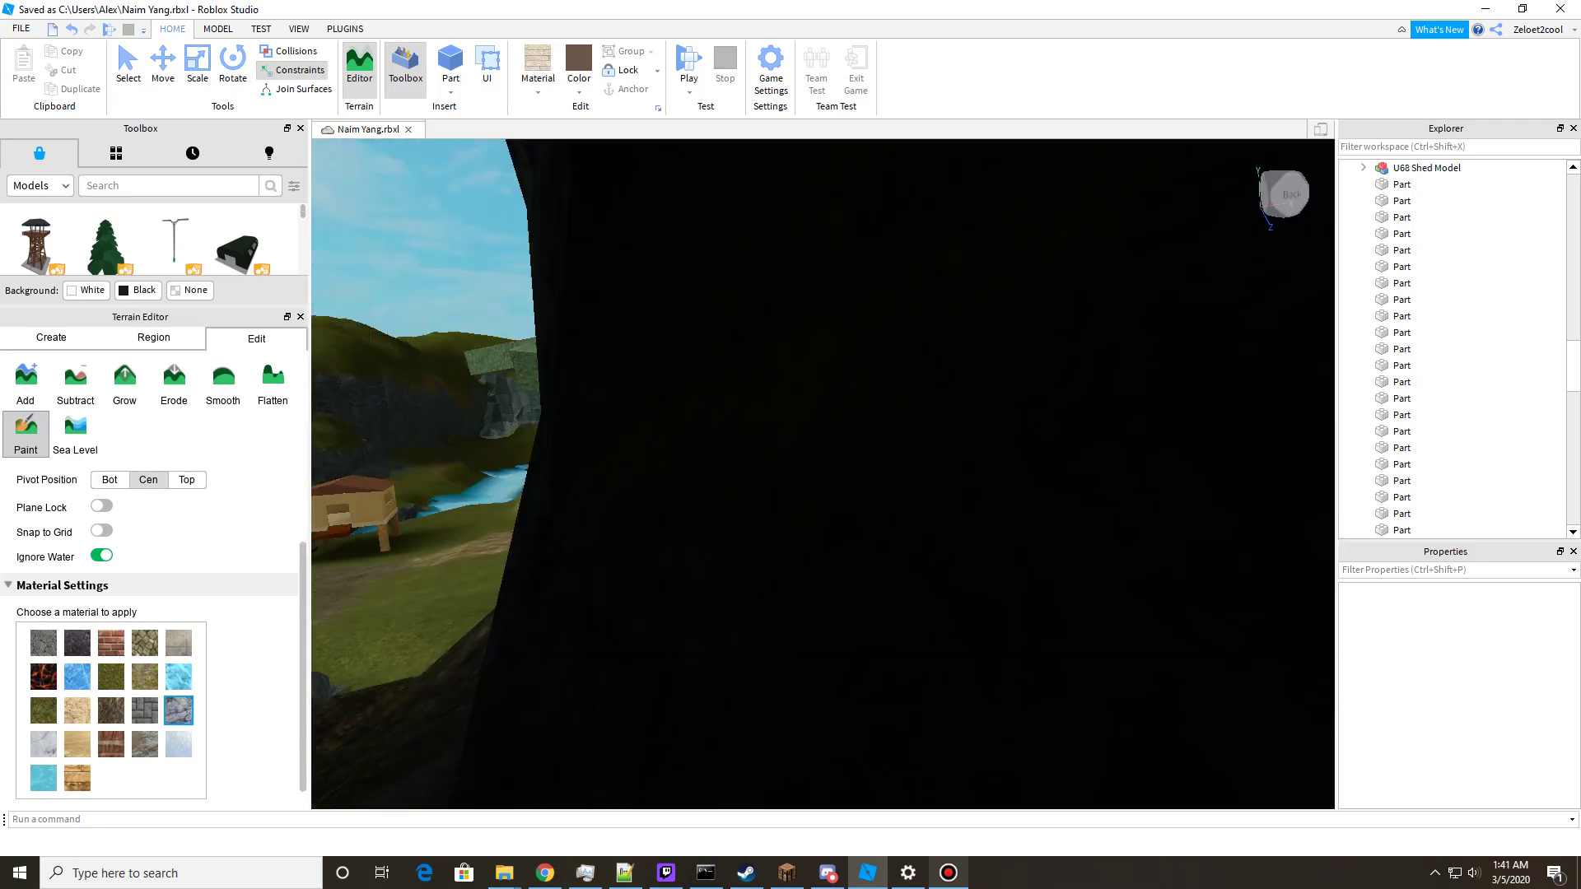
{"action": "key", "text": "a"}
{"action": "mouse_move", "coordinate": [973, 436]}
{"action": "right_mouse_down"}
{"action": "mouse_move", "coordinate": [1006, 429]}
{"action": "mouse_move", "coordinate": [936, 454]}
{"action": "right_mouse_up"}
{"action": "key", "text": "w"}
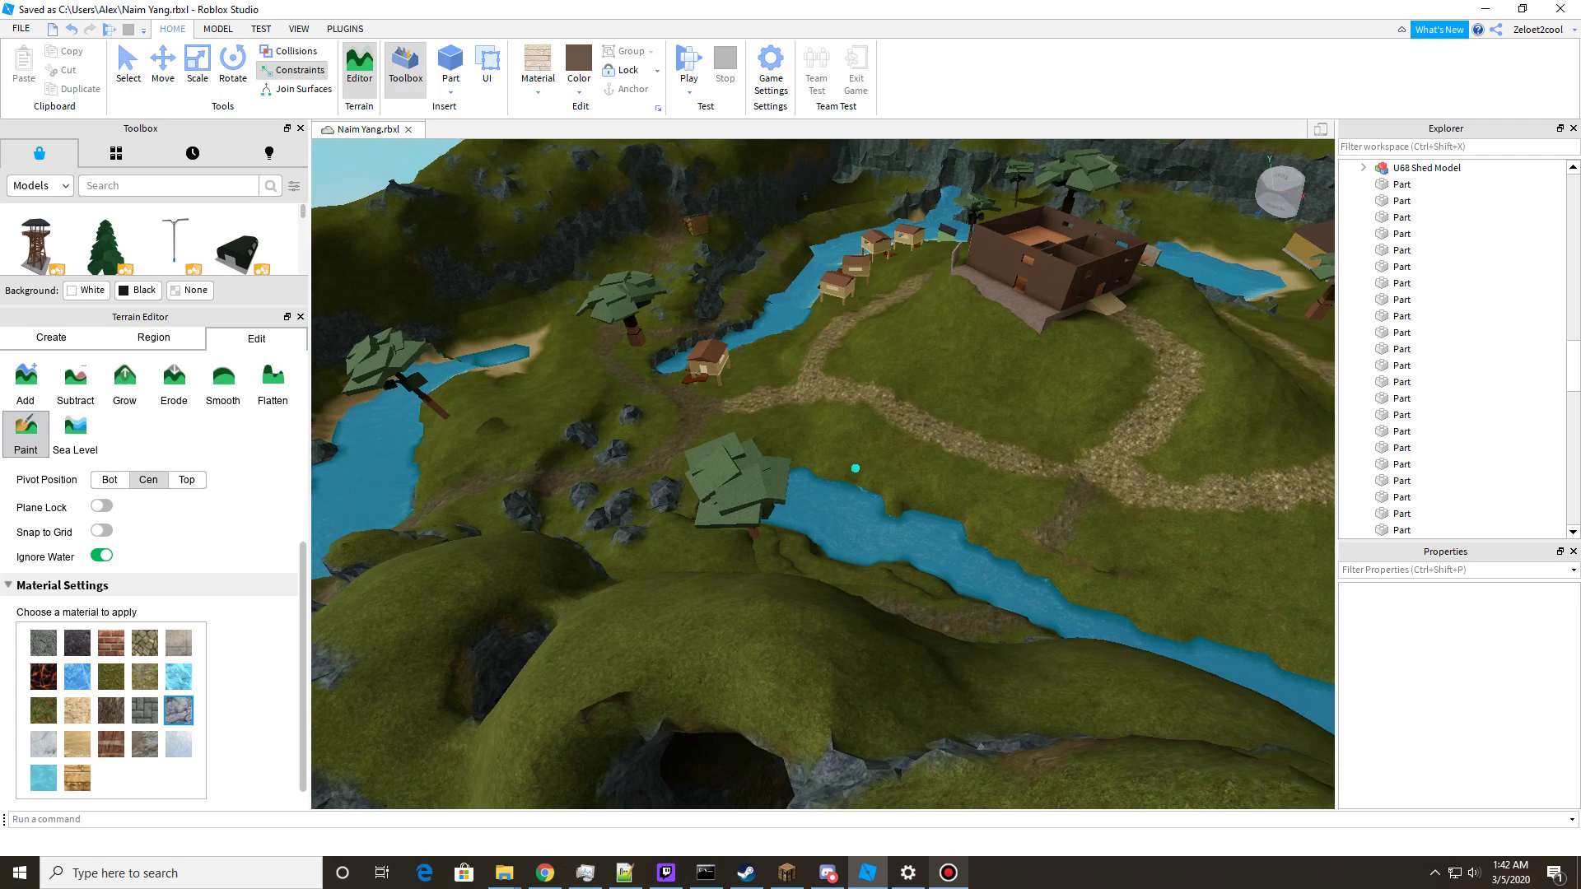
{"action": "mouse_move", "coordinate": [878, 459]}
{"action": "right_mouse_down"}
{"action": "mouse_move", "coordinate": [865, 452]}
{"action": "mouse_move", "coordinate": [883, 453]}
{"action": "right_mouse_up"}
{"action": "key", "text": "s"}
{"action": "key", "text": "a"}
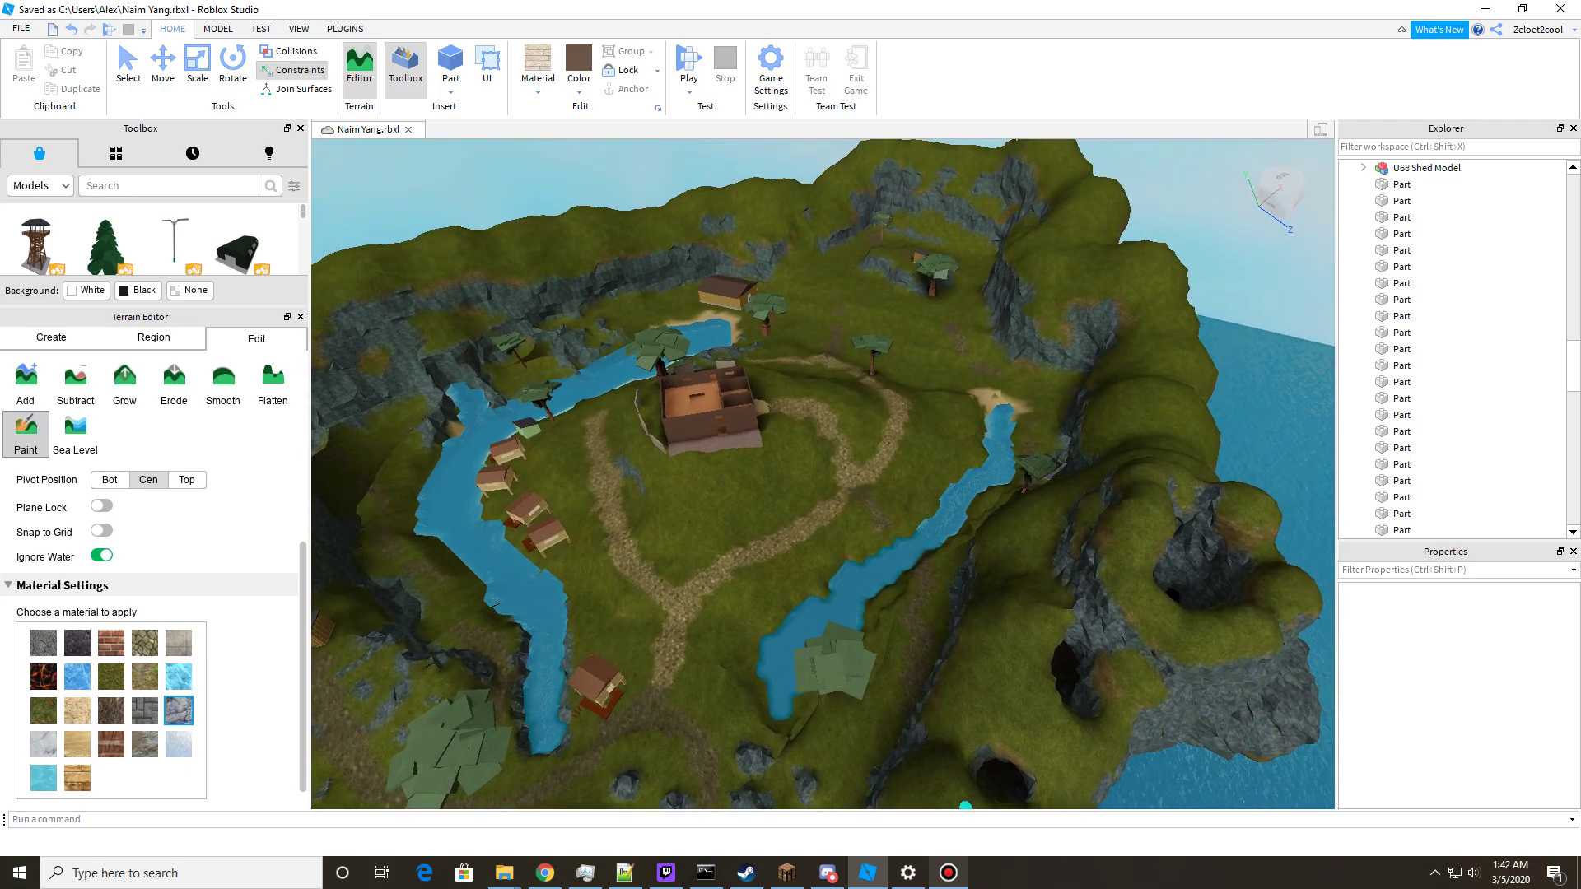
{"action": "left_click", "coordinate": [948, 873]}
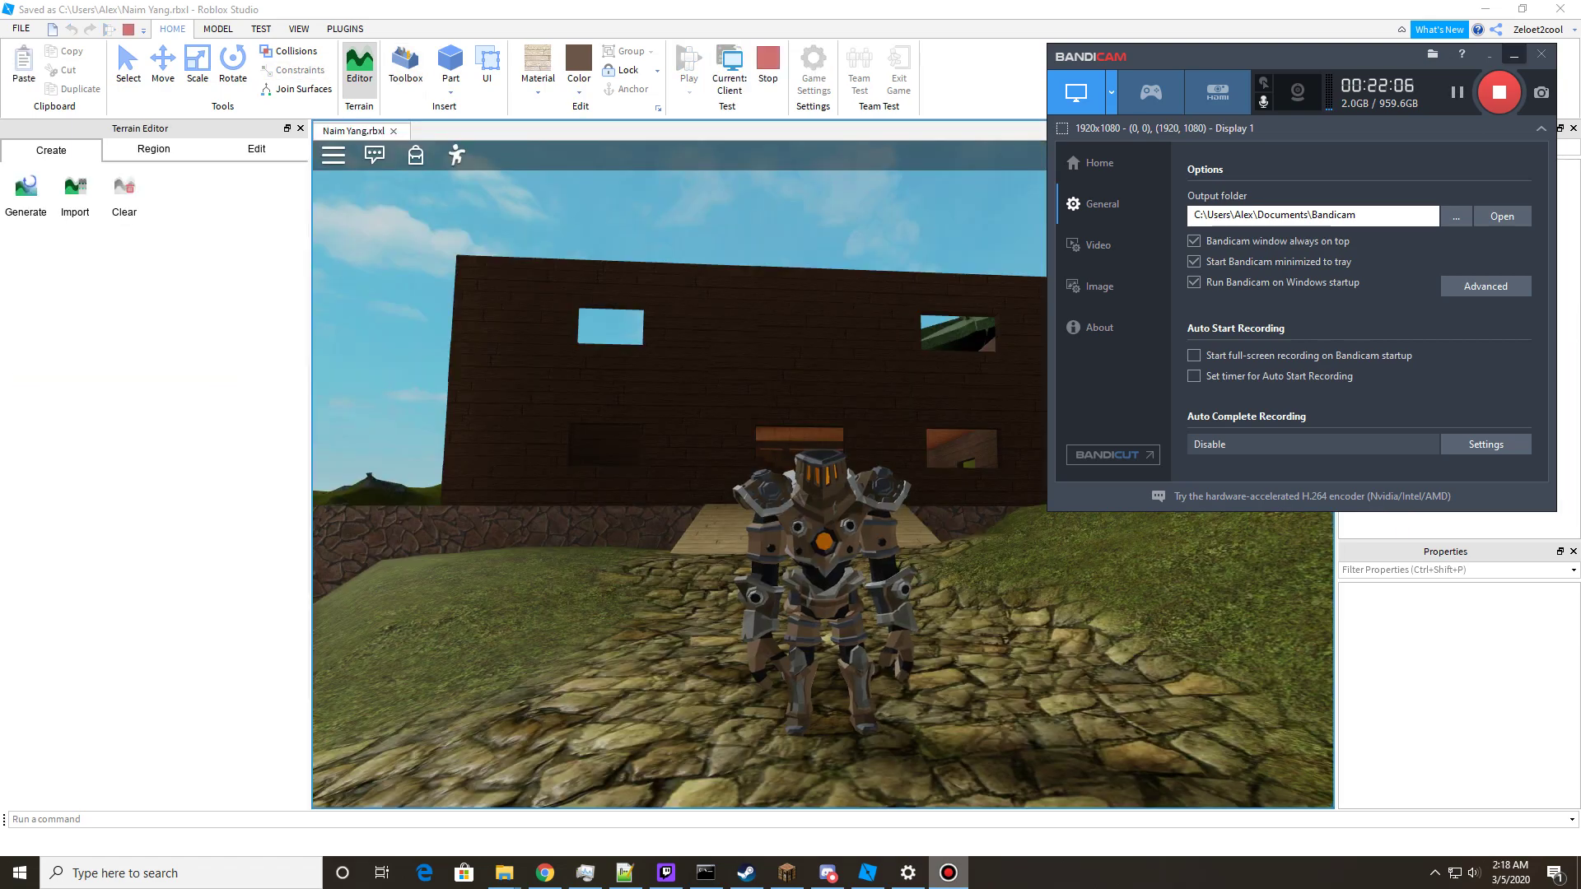
{"action": "left_click", "coordinate": [1514, 55]}
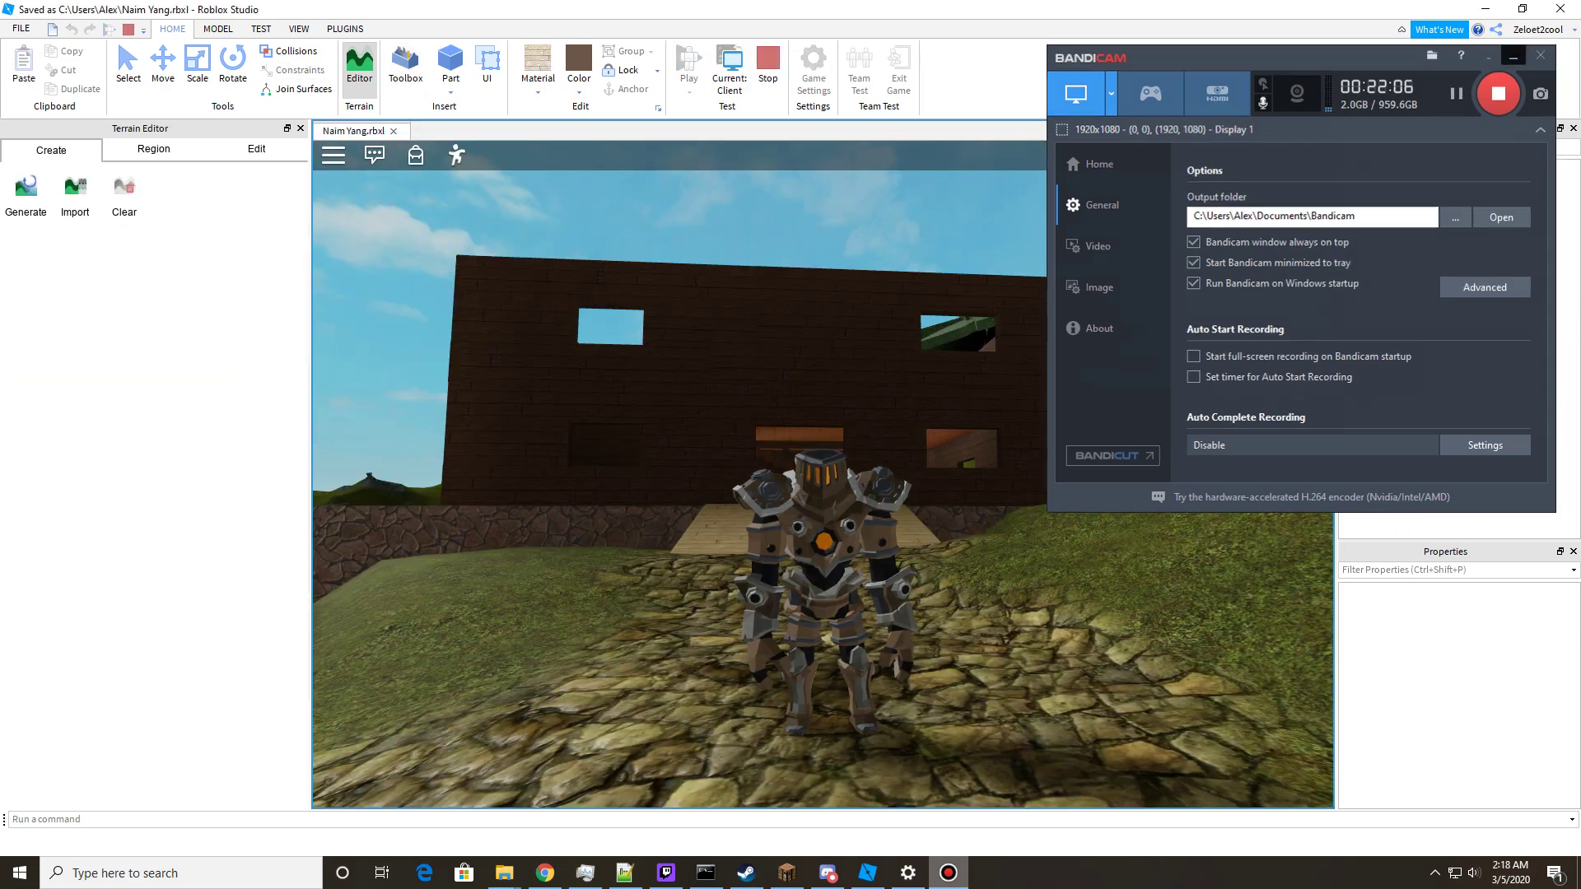
Walk the playtest character through the plank house's ground floor and up the staircase to the upper floor.
{"action": "right_click_drag", "start_coordinate": [1128, 387], "coordinate": [1126, 382]}
{"action": "key", "text": "w"}
{"action": "key", "text": "w"}
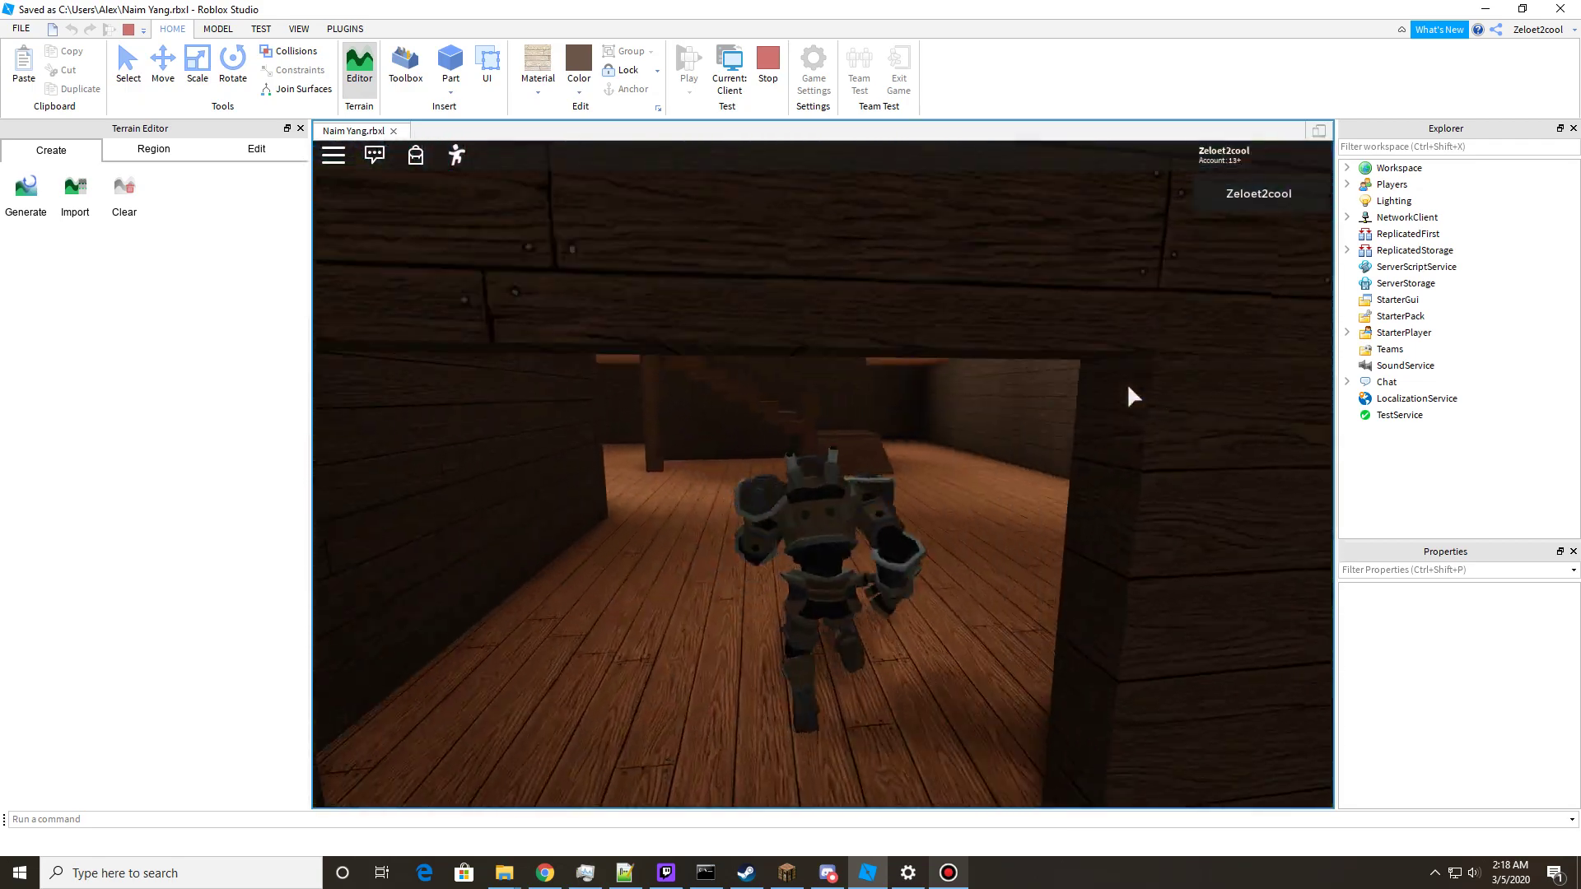
{"action": "key", "text": "w"}
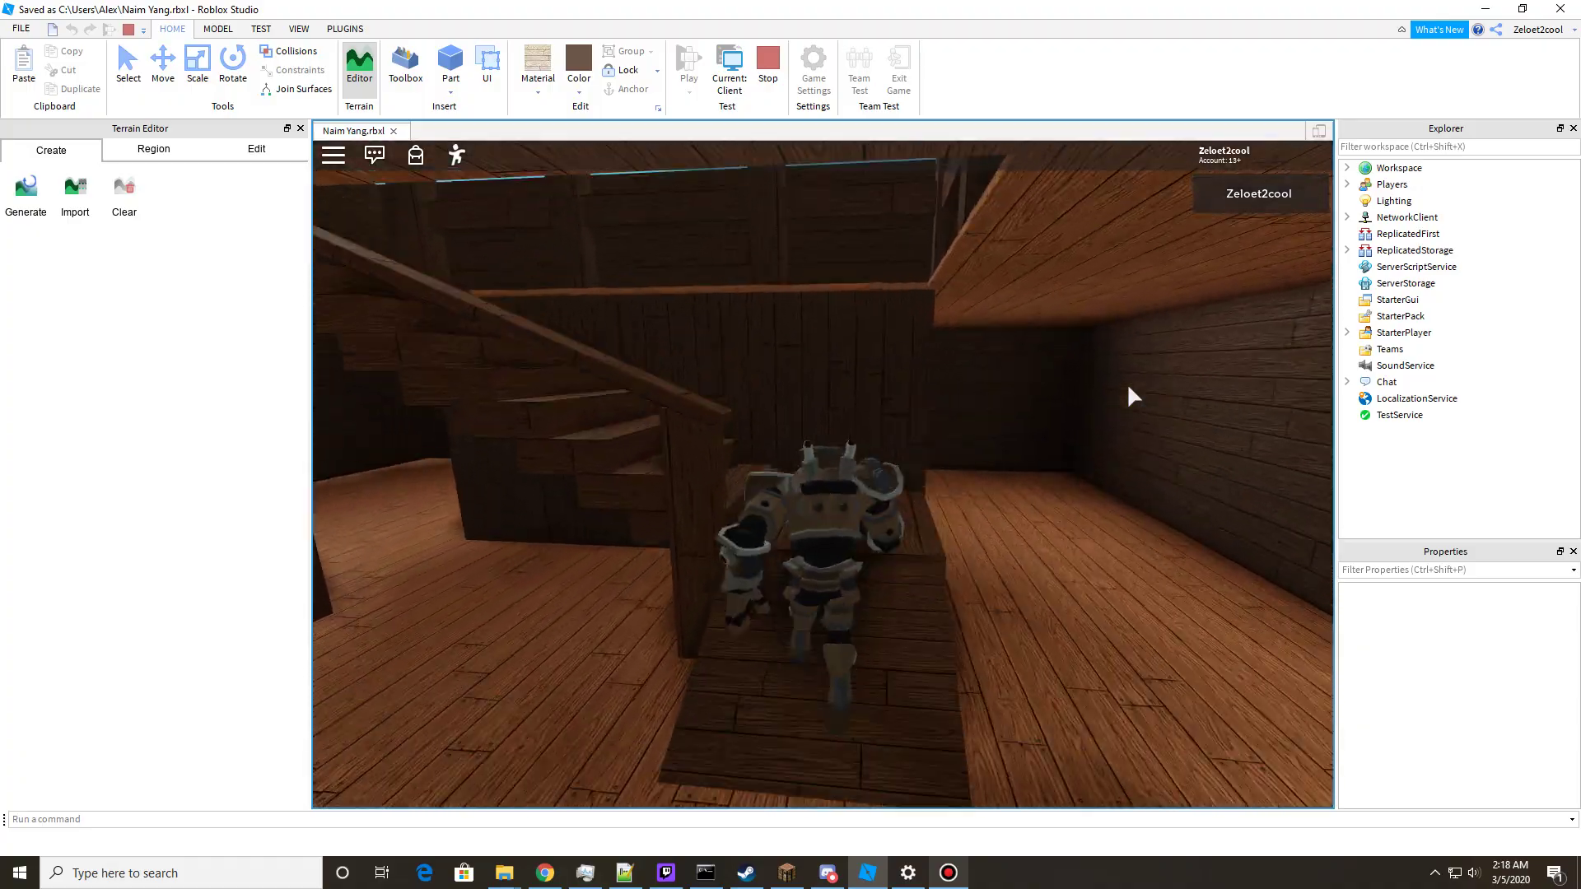
{"action": "right_click_drag", "start_coordinate": [1126, 383], "coordinate": [1127, 383]}
{"action": "key", "text": "w"}
{"action": "key", "text": "w"}
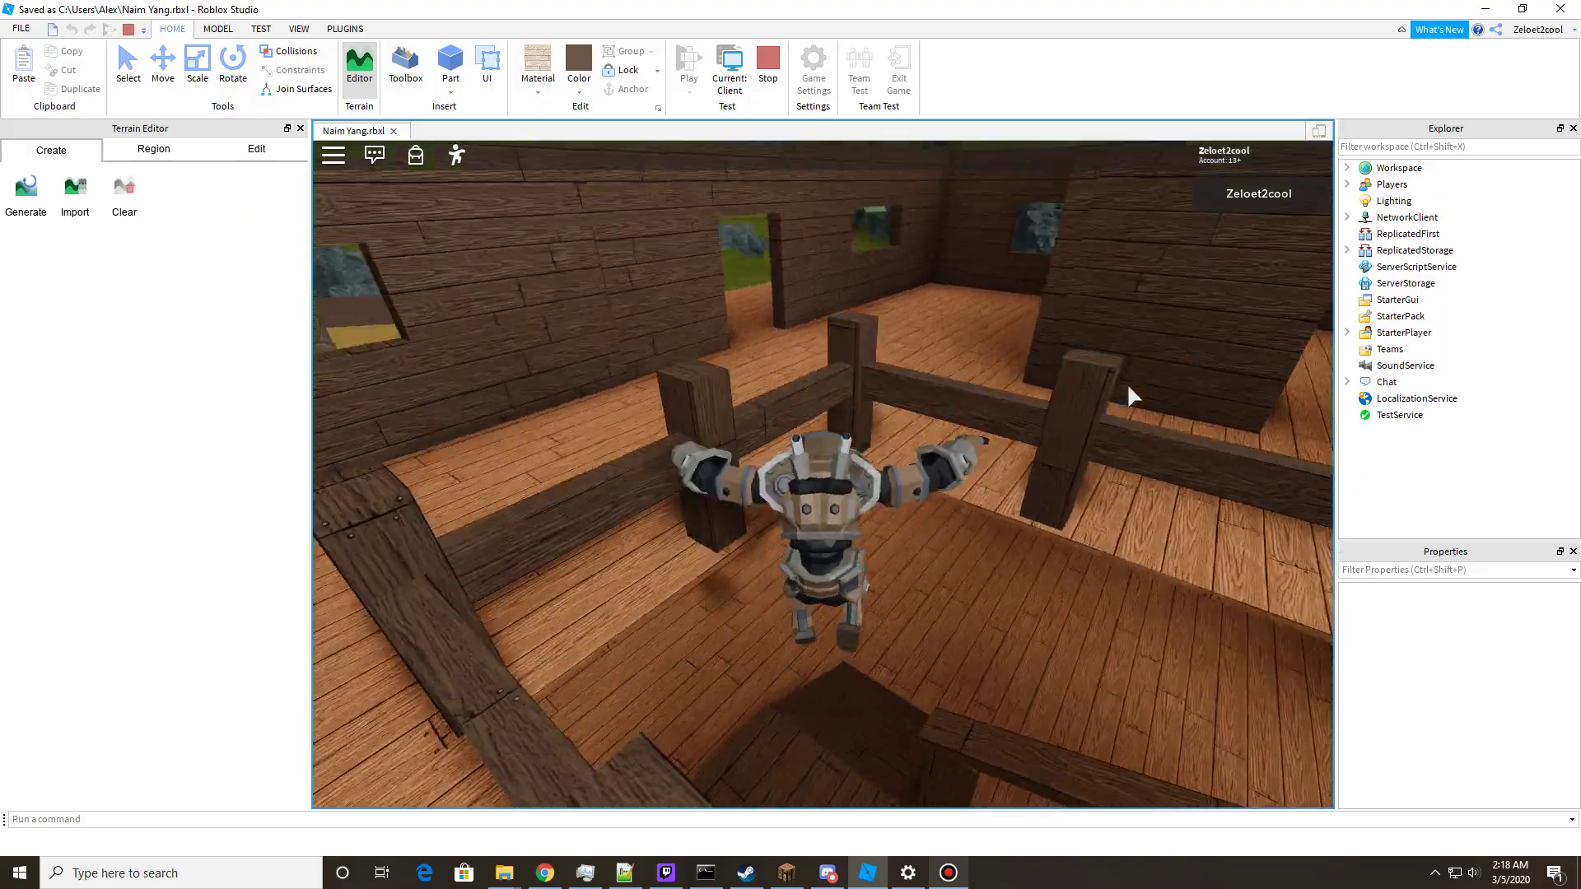
{"action": "key", "text": "w"}
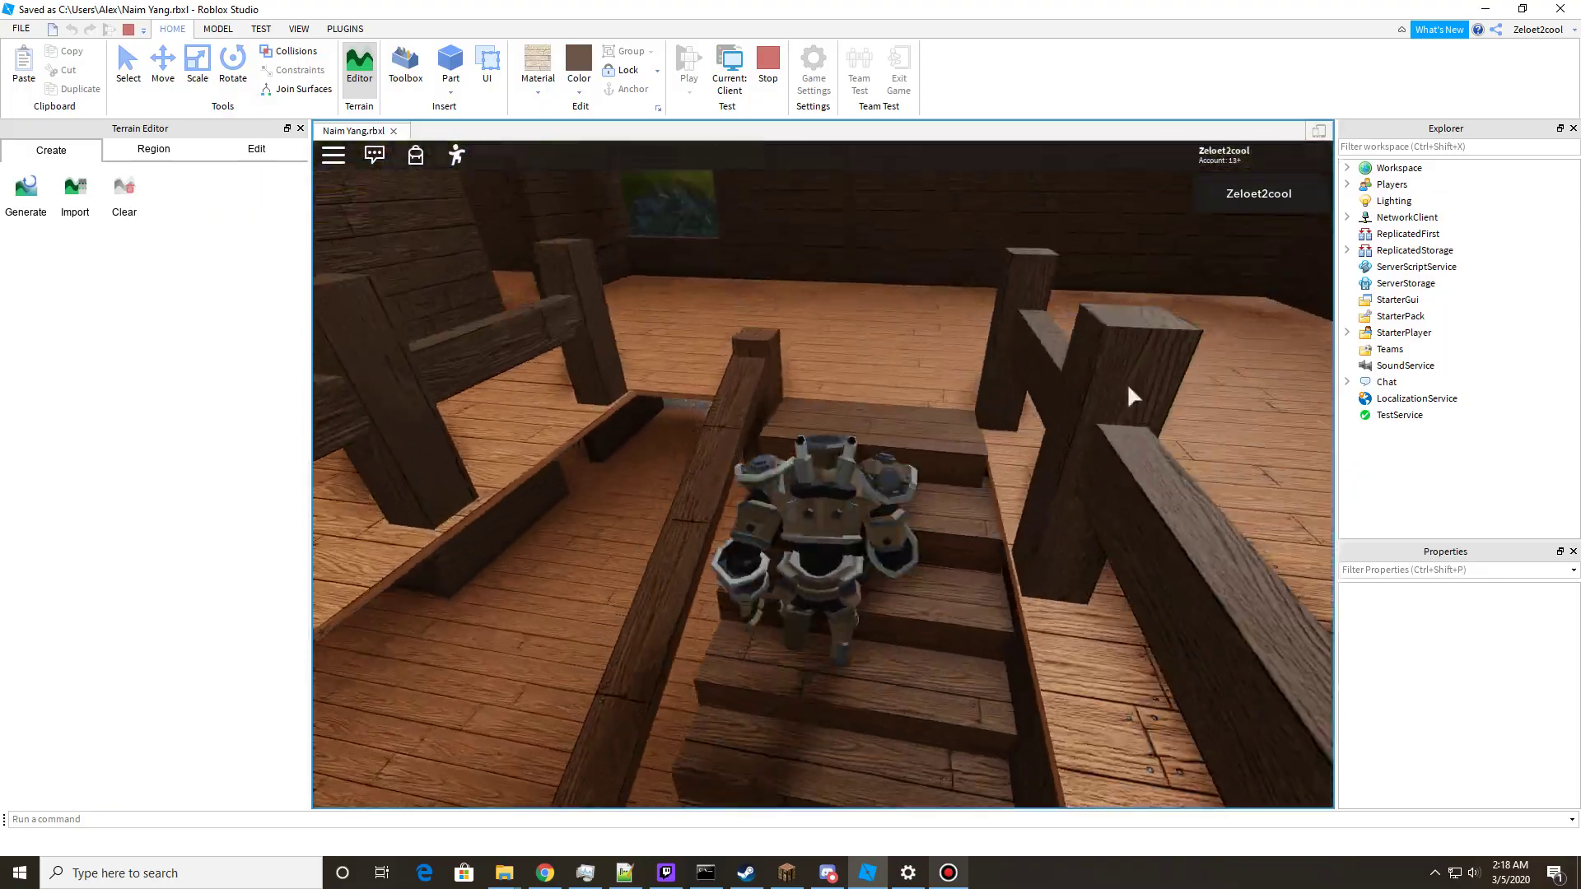
{"action": "key", "text": "w"}
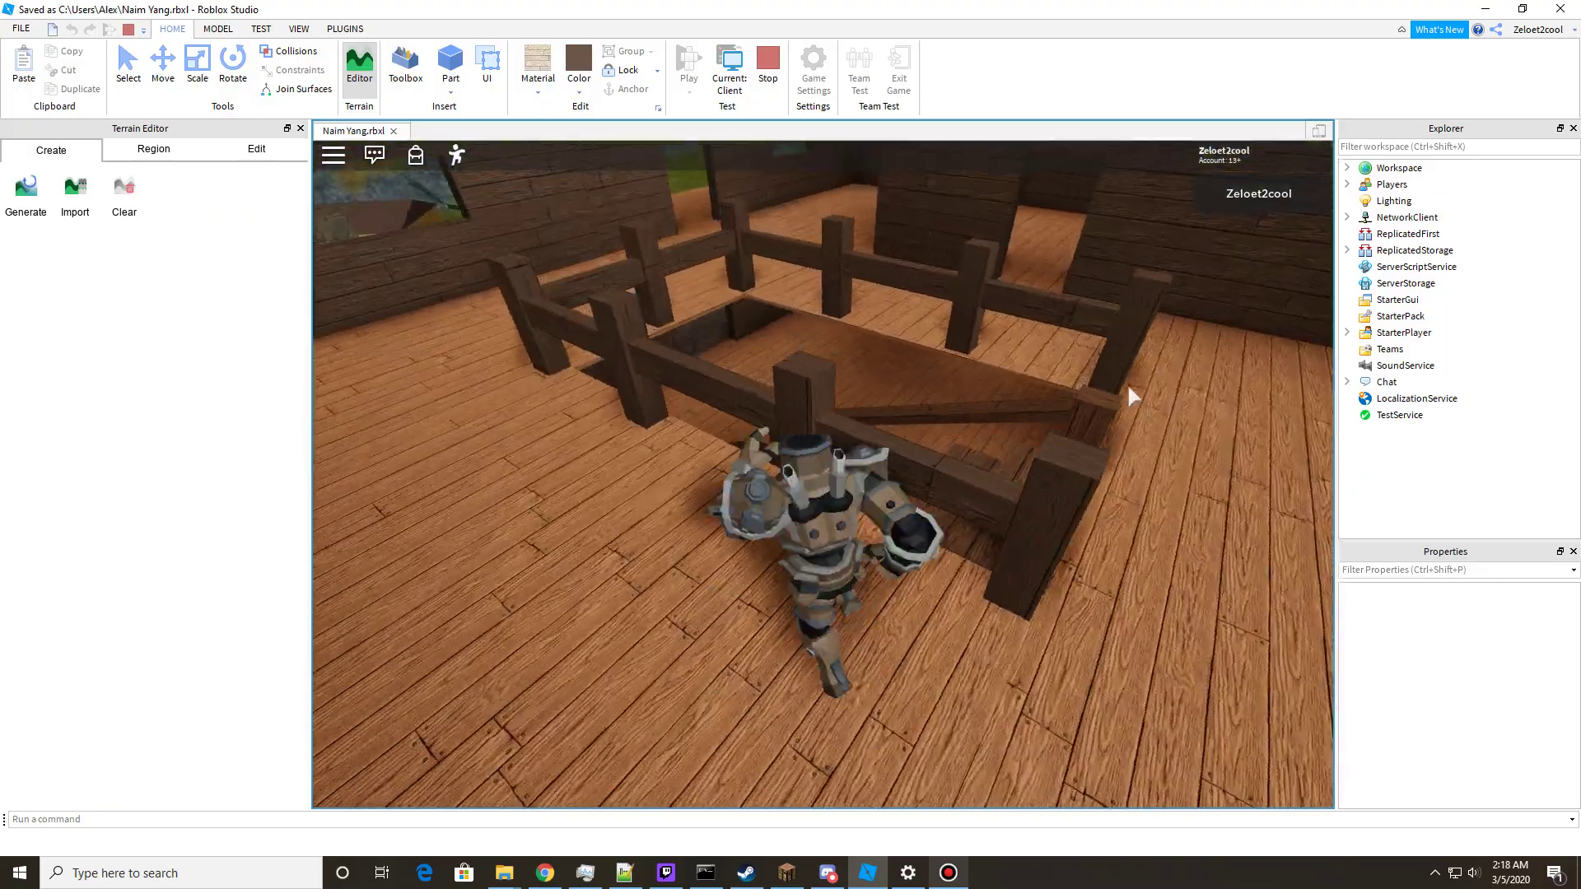
Walk the playtest character around the stairwell railing and its stair opening on the plank house's upper floor.
{"action": "key", "text": "space"}
{"action": "key", "text": "w"}
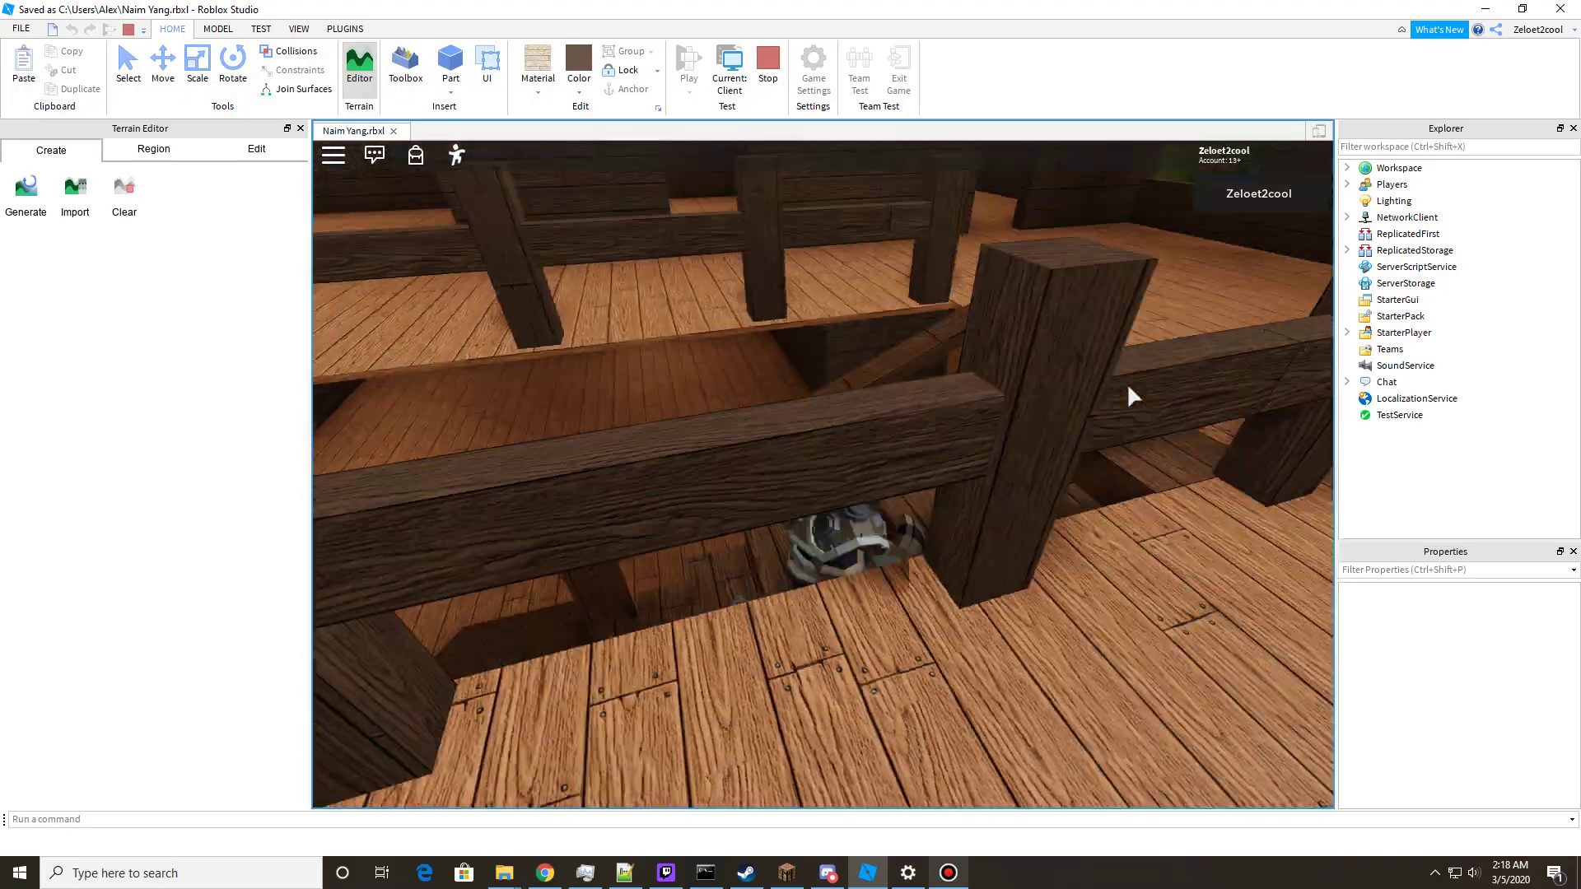
{"action": "key", "text": "space"}
{"action": "key", "text": "w"}
{"action": "right_click_drag", "start_coordinate": [1128, 385], "coordinate": [1128, 385]}
{"action": "key", "text": "w"}
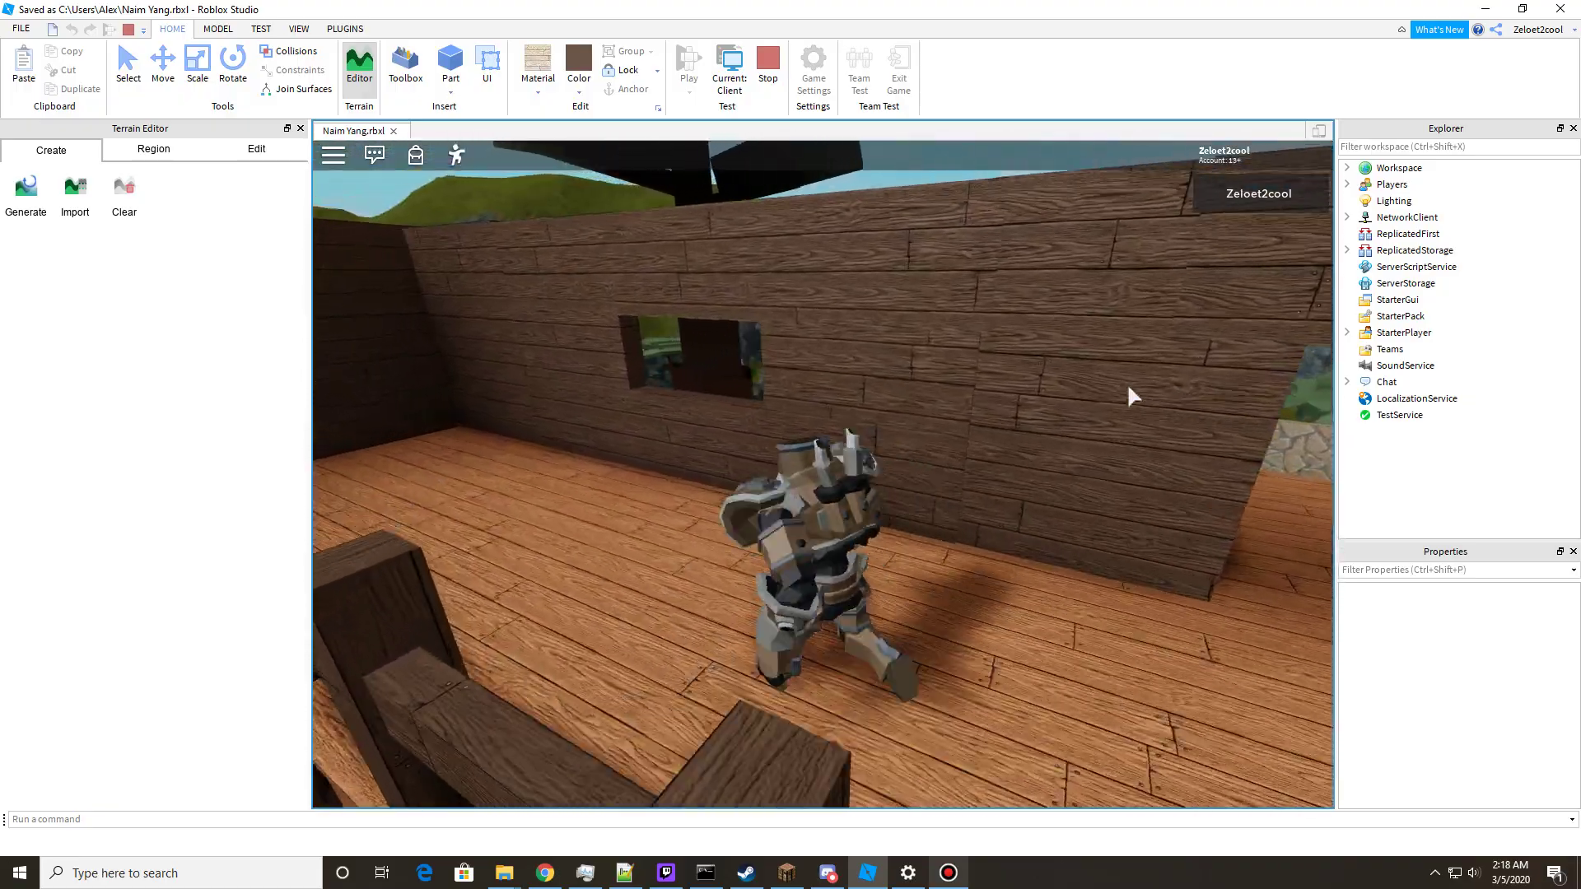
Take the character out to the upper-floor deck and inspect the outer wall's window and doorway.
{"action": "key", "text": "space"}
{"action": "key", "text": "w"}
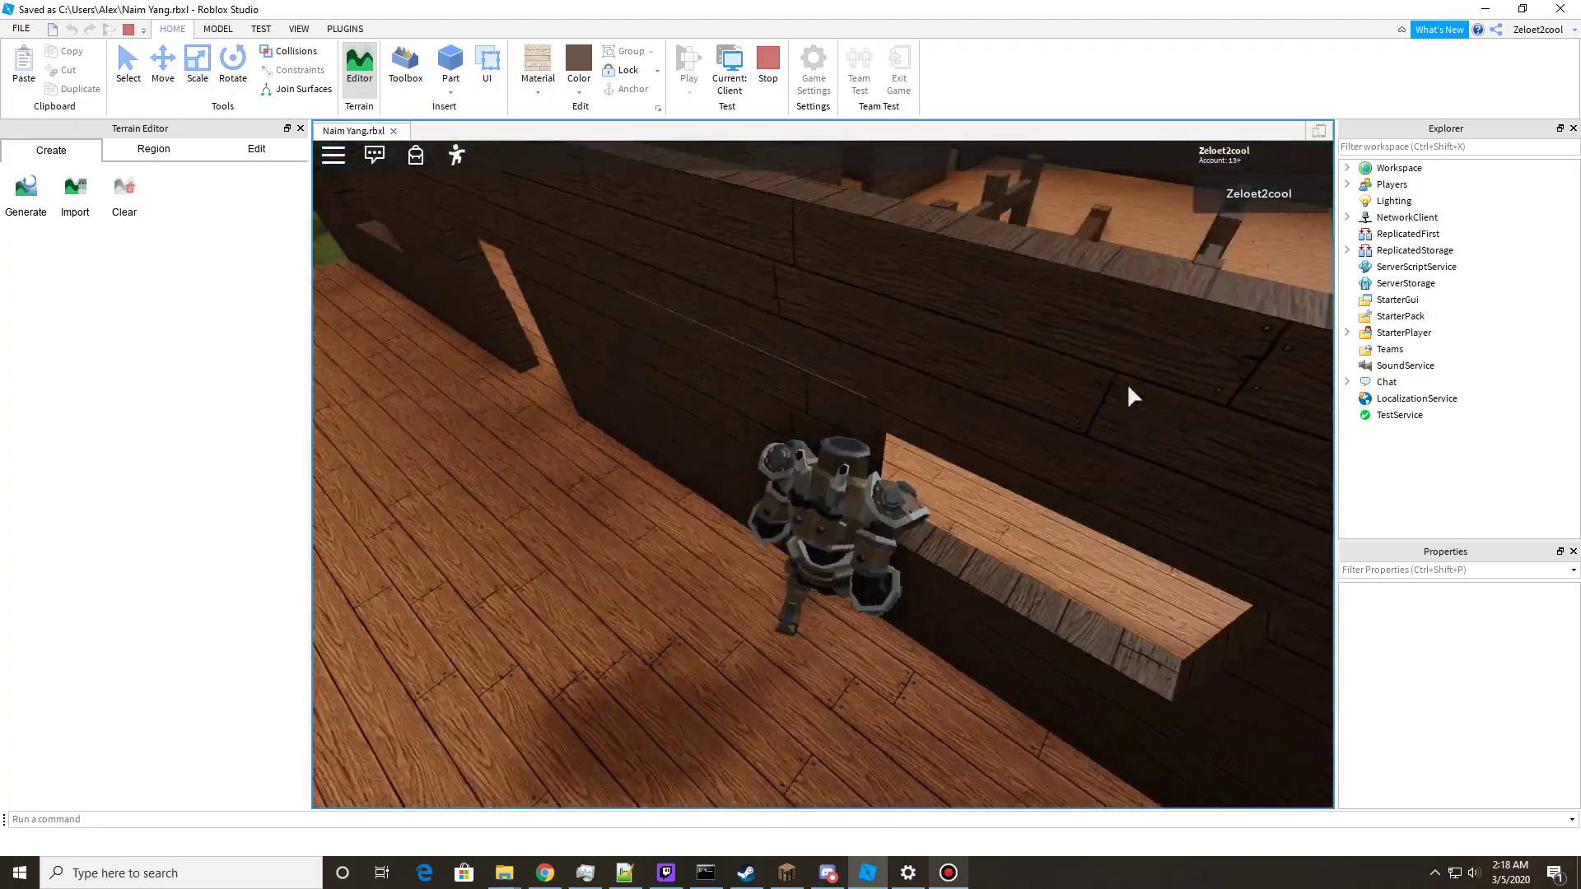
{"action": "key", "text": "space"}
{"action": "key", "text": "w"}
{"action": "key", "text": "space"}
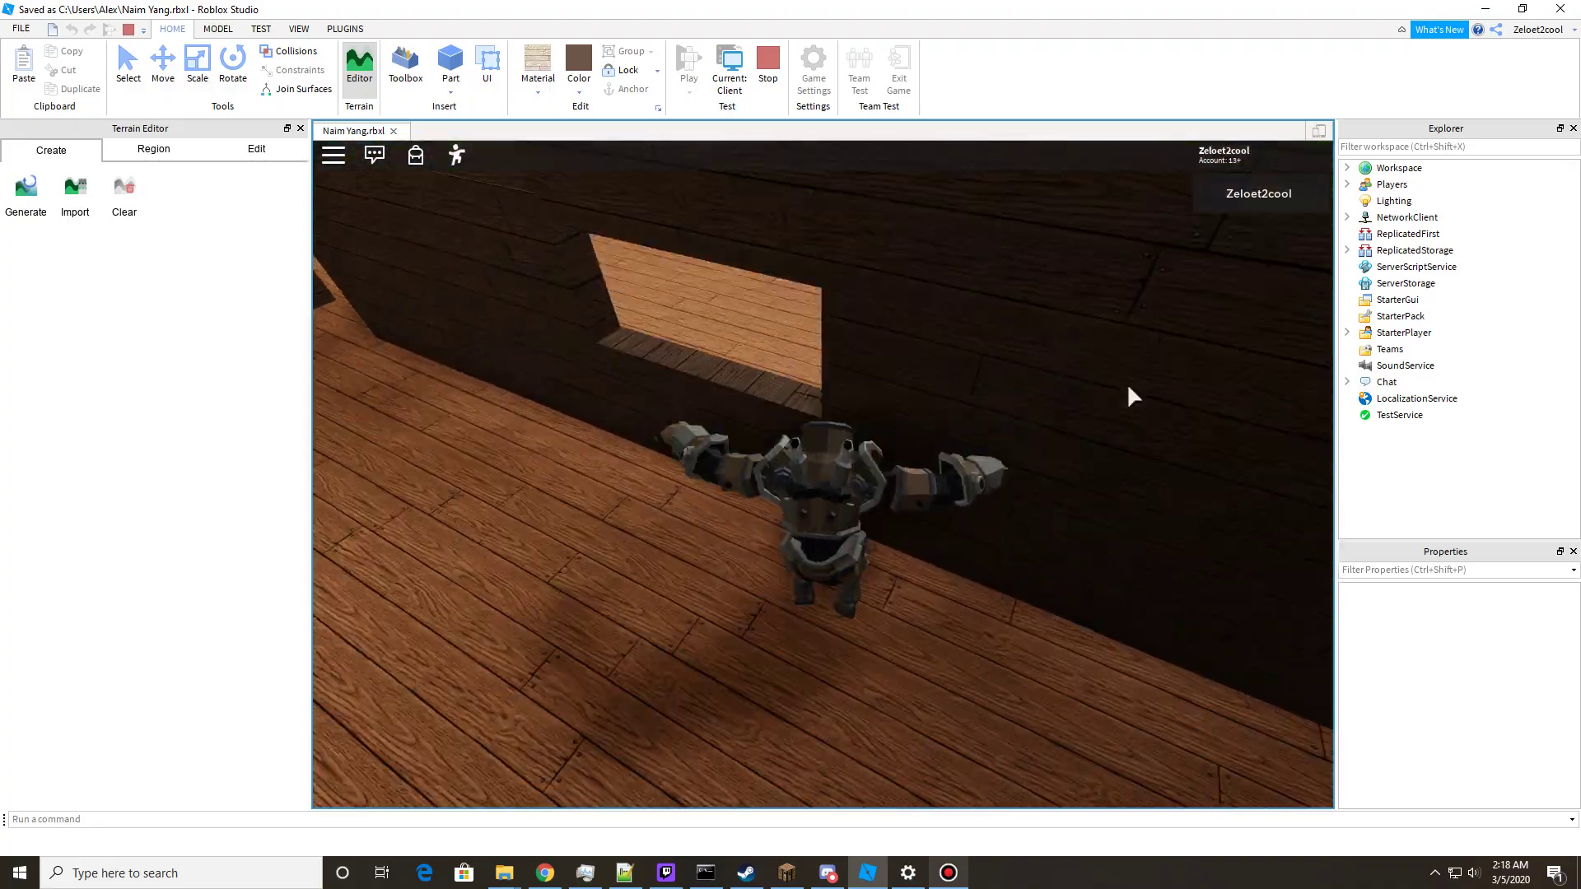
{"action": "right_click_drag", "start_coordinate": [1128, 386], "coordinate": [1129, 385]}
{"action": "key", "text": "w"}
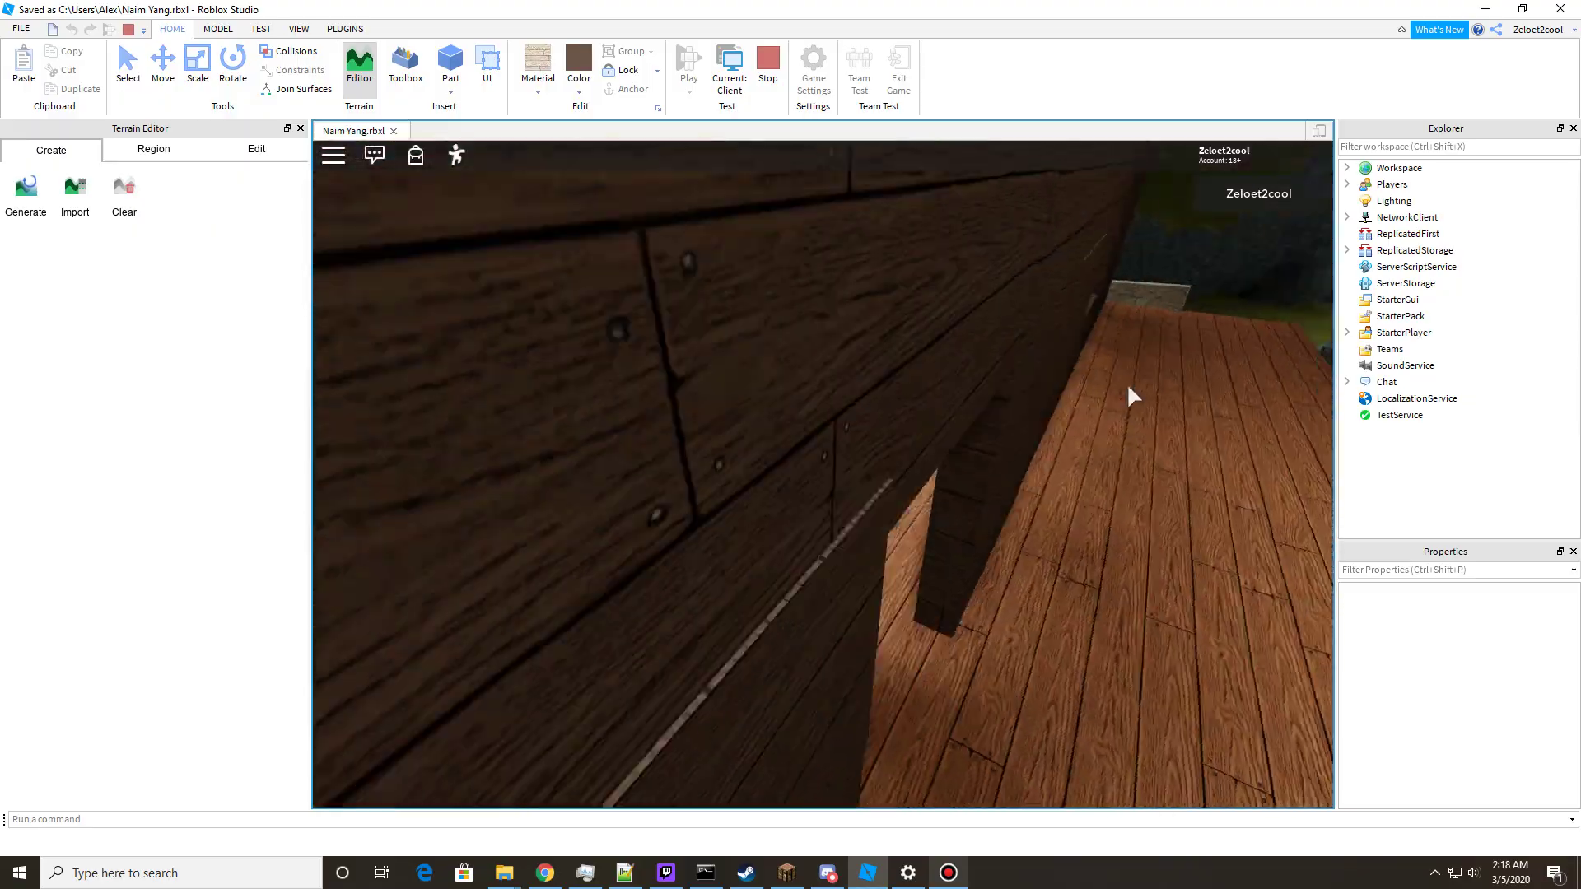
Check the view through the upper-floor window and walk the character along the wall beside the stairwell.
{"action": "key", "text": "w"}
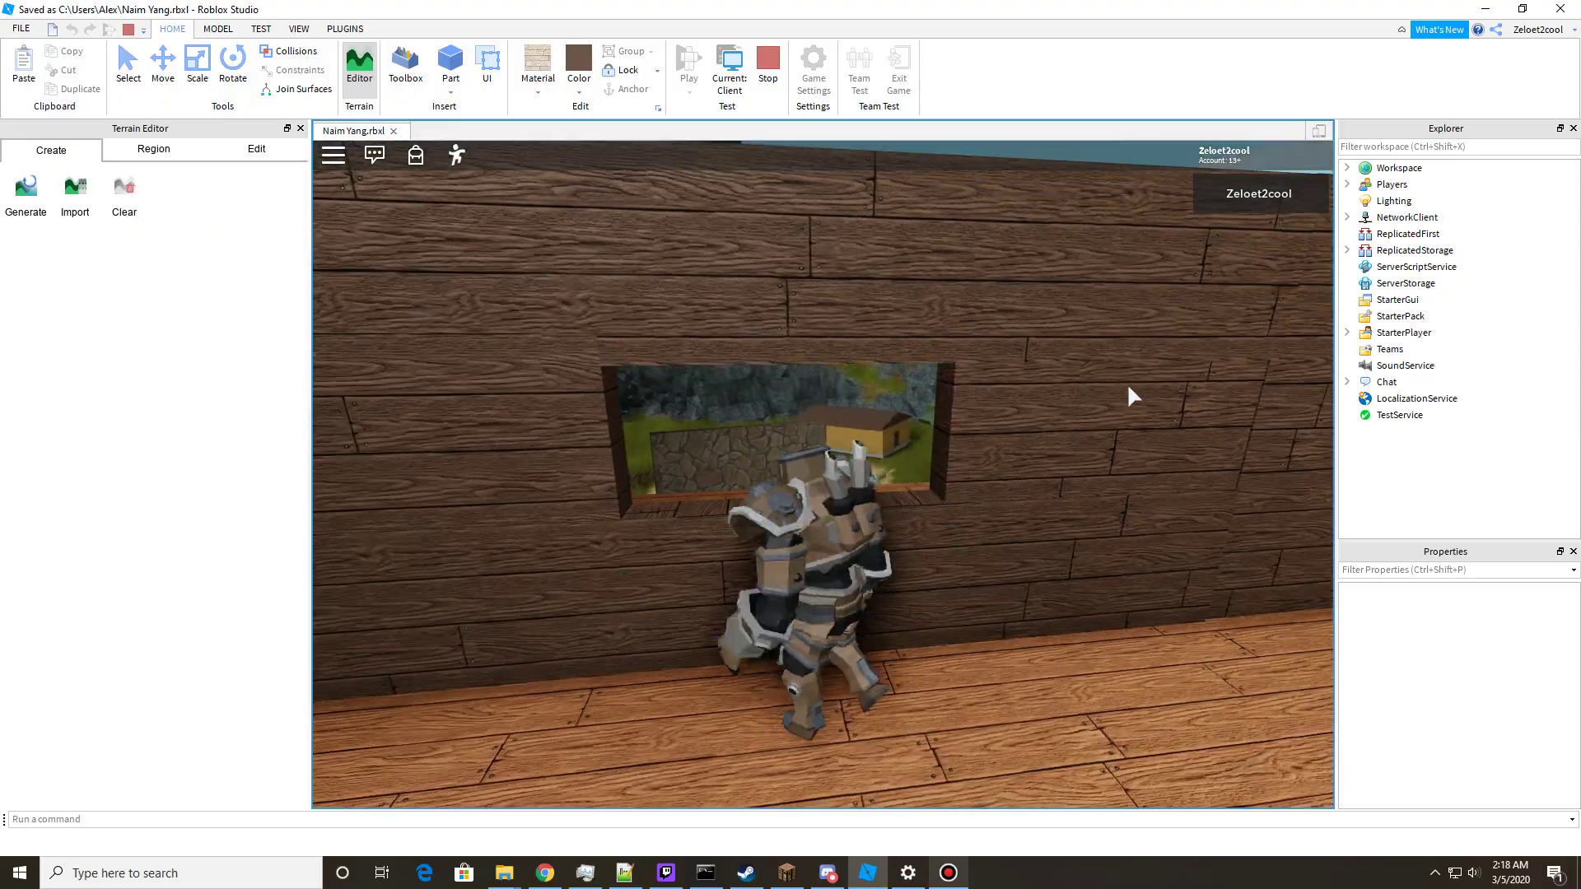
{"action": "key", "text": "space"}
{"action": "key", "text": "a"}
{"action": "key", "text": "w"}
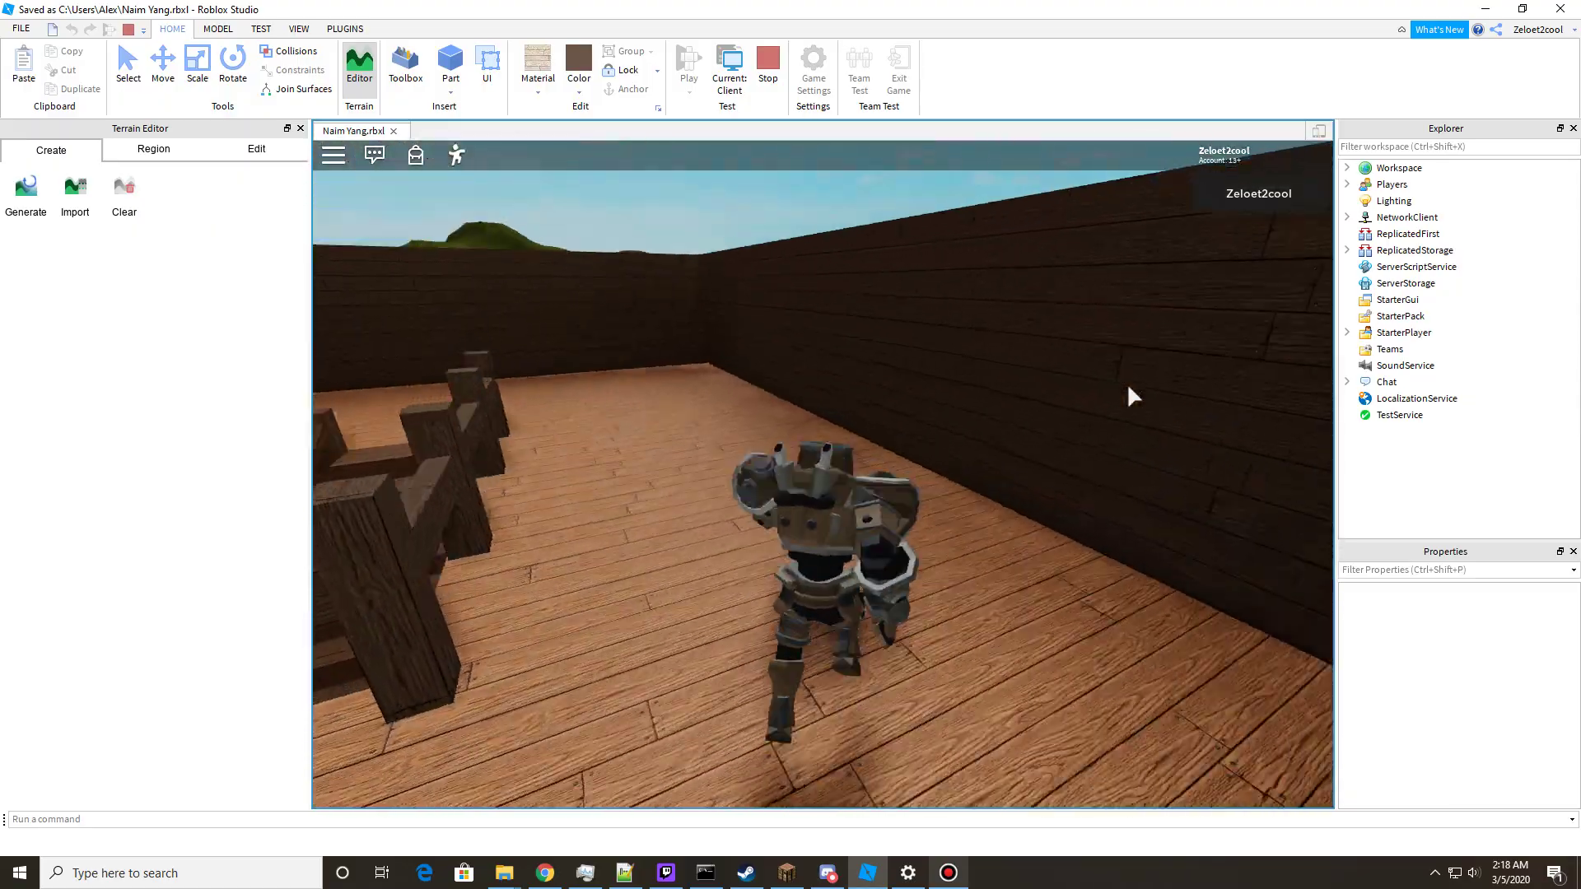
{"action": "key", "text": "w"}
{"action": "key", "text": "a"}
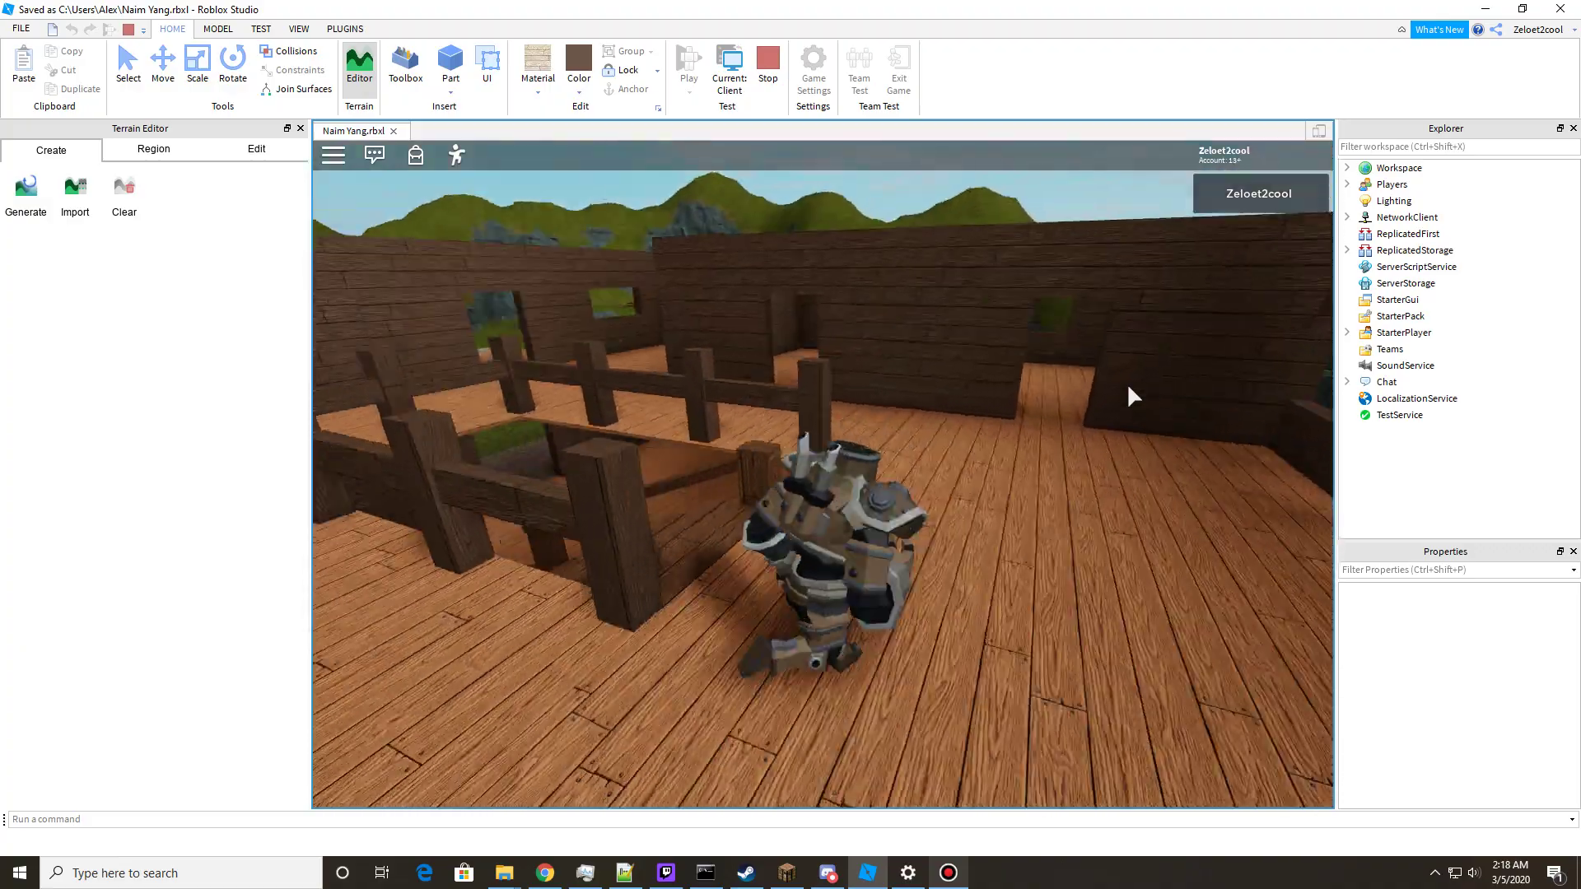
Walk the character through a doorway into a small upper-floor room and back to the stairwell.
{"action": "key", "text": "w"}
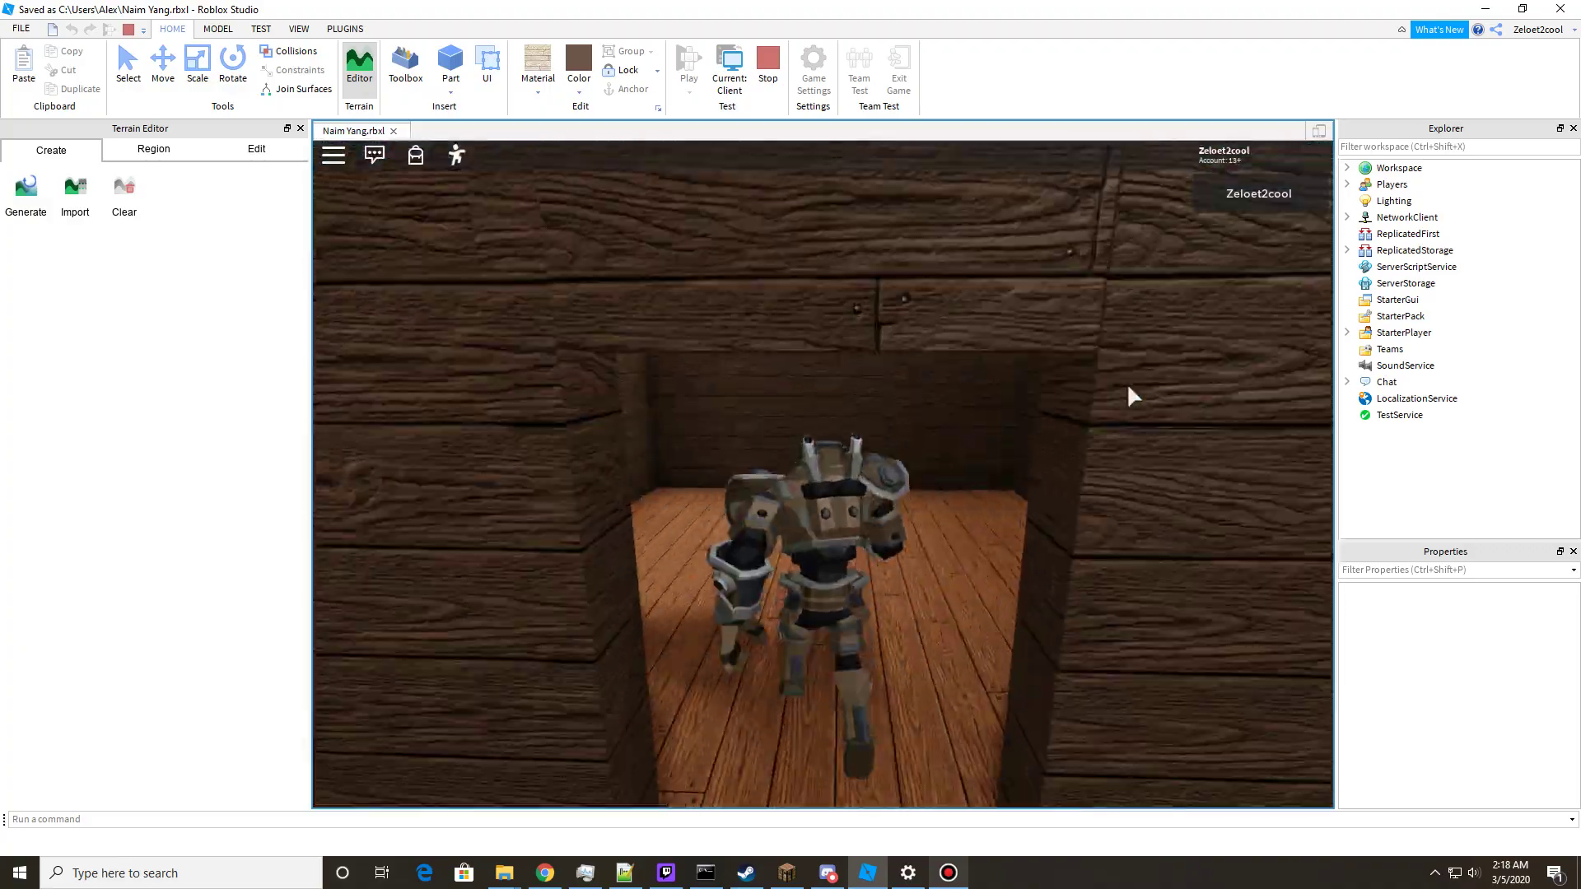
{"action": "key", "text": "space"}
{"action": "key", "text": "w"}
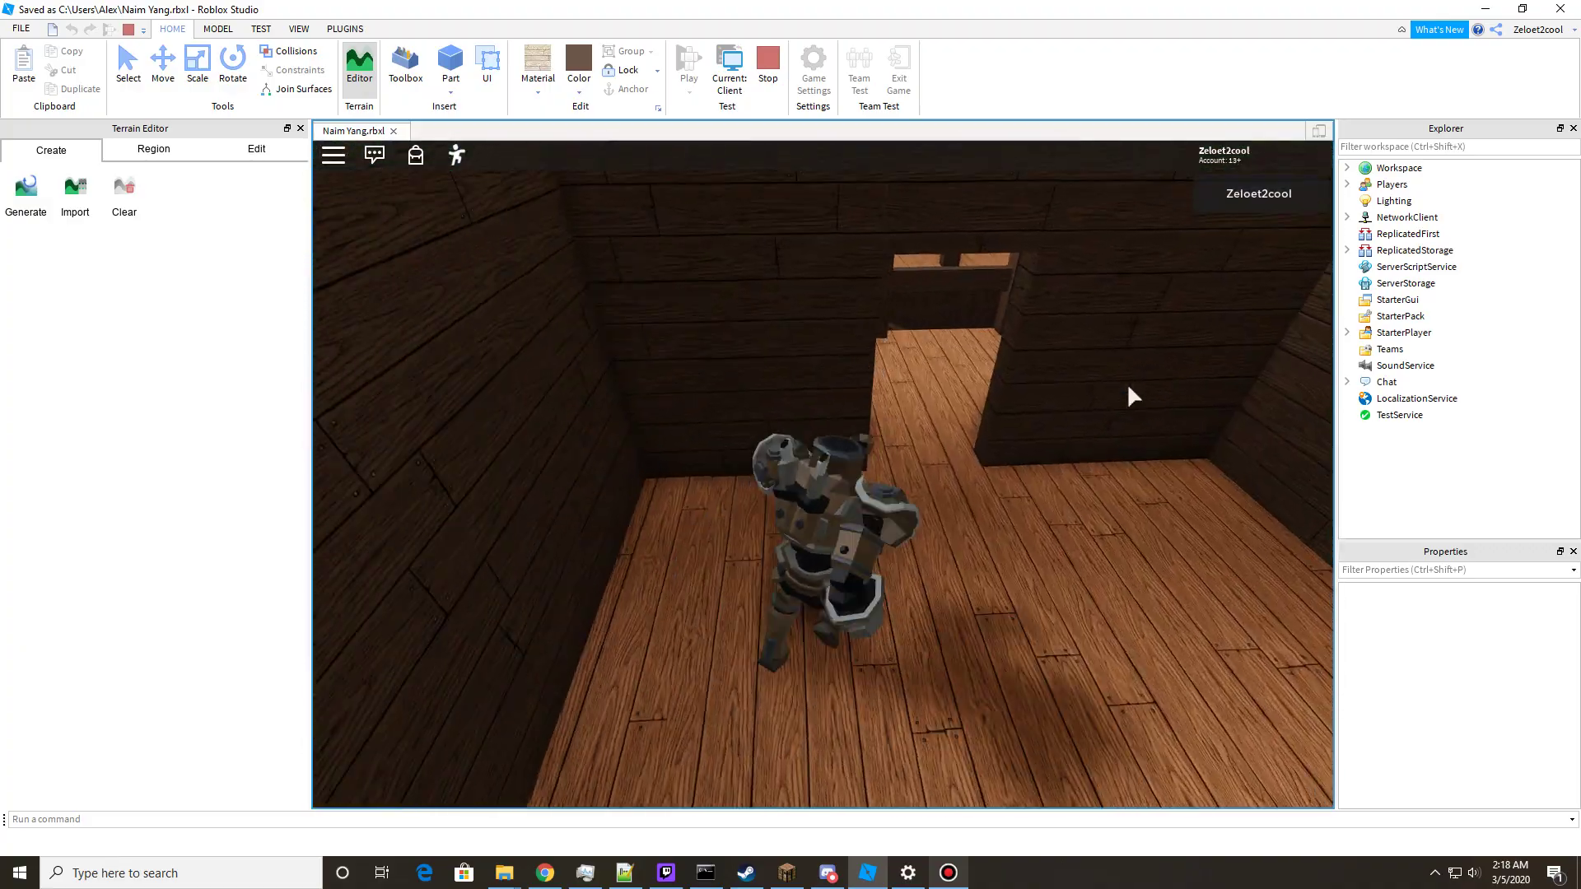
{"action": "key", "text": "w"}
{"action": "key", "text": "space"}
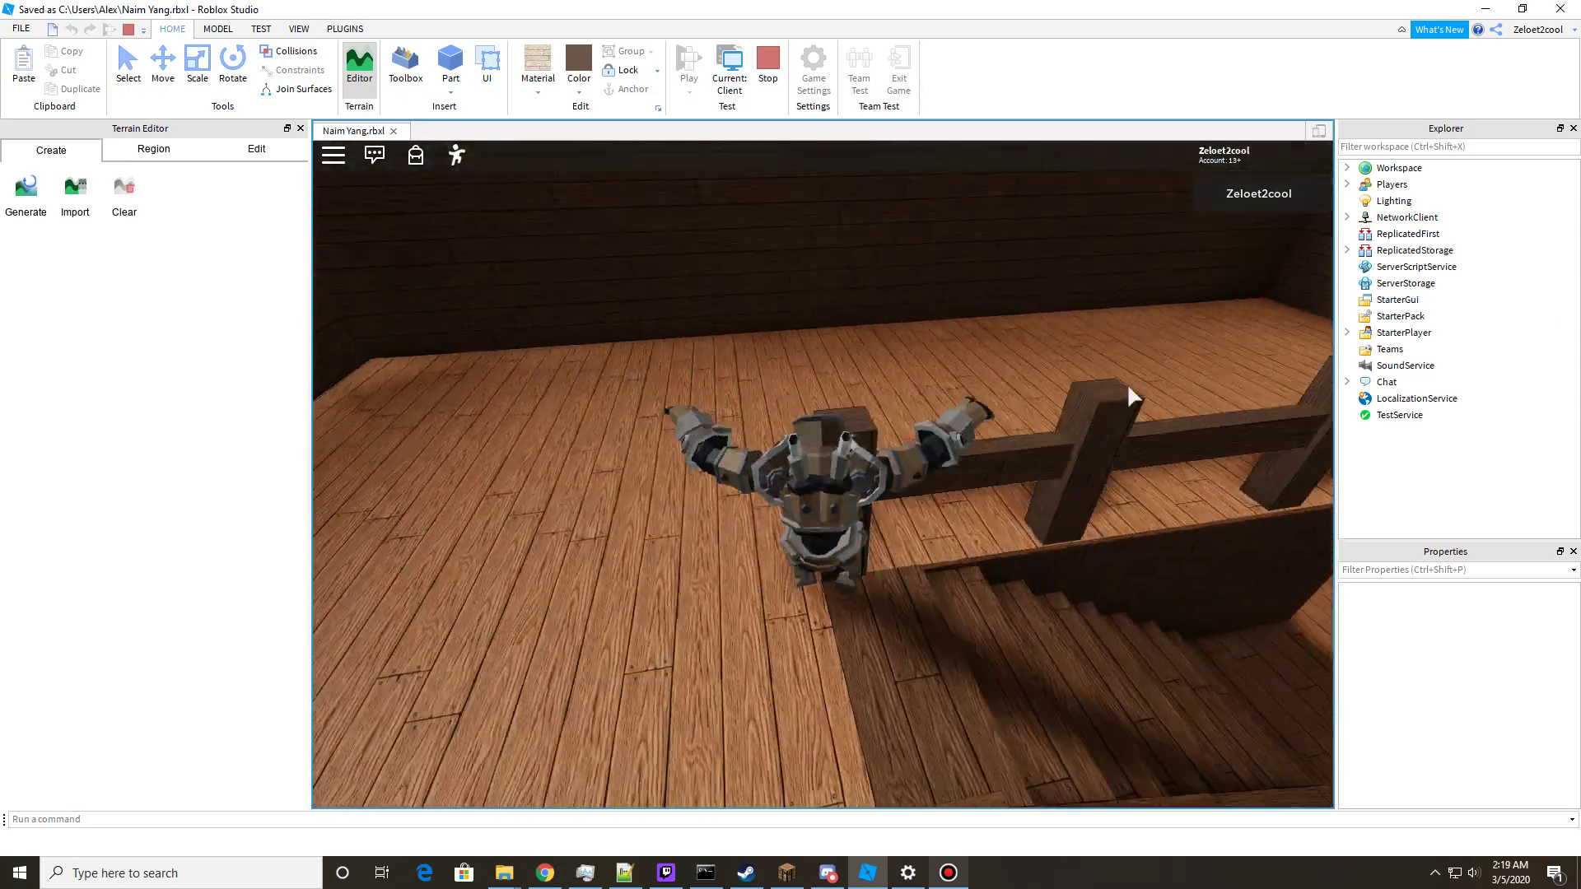
{"action": "scroll", "coordinate": [1127, 383], "scroll_direction": "down", "scroll_amount": 6}
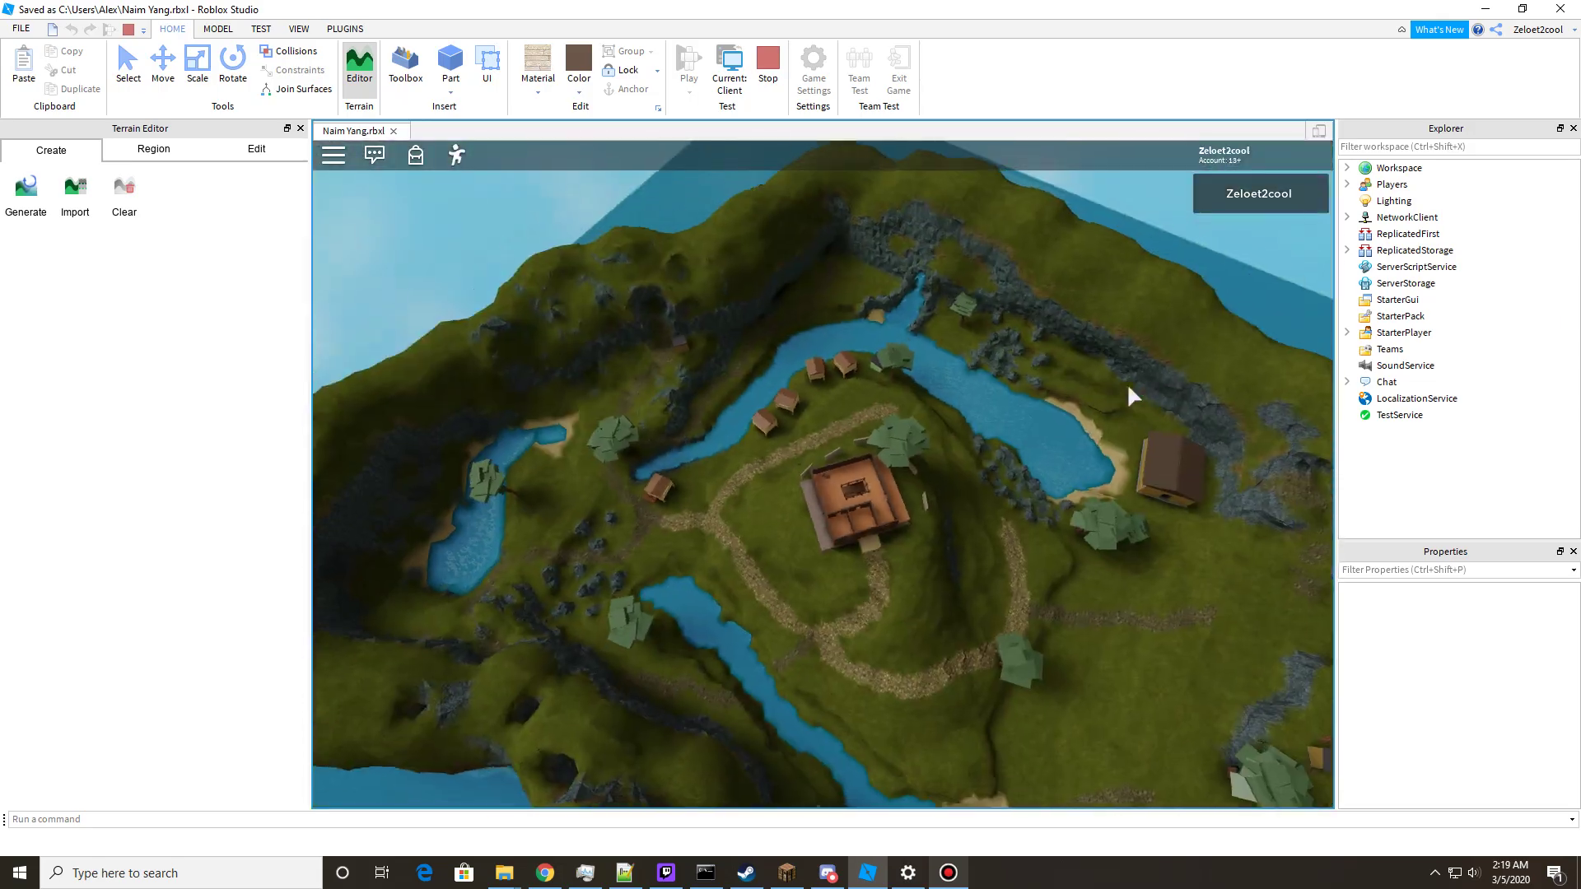
Walk the character past the stairwell into the enclosed room and back to the open upper floor.
{"action": "key", "text": "w"}
{"action": "key", "text": "d"}
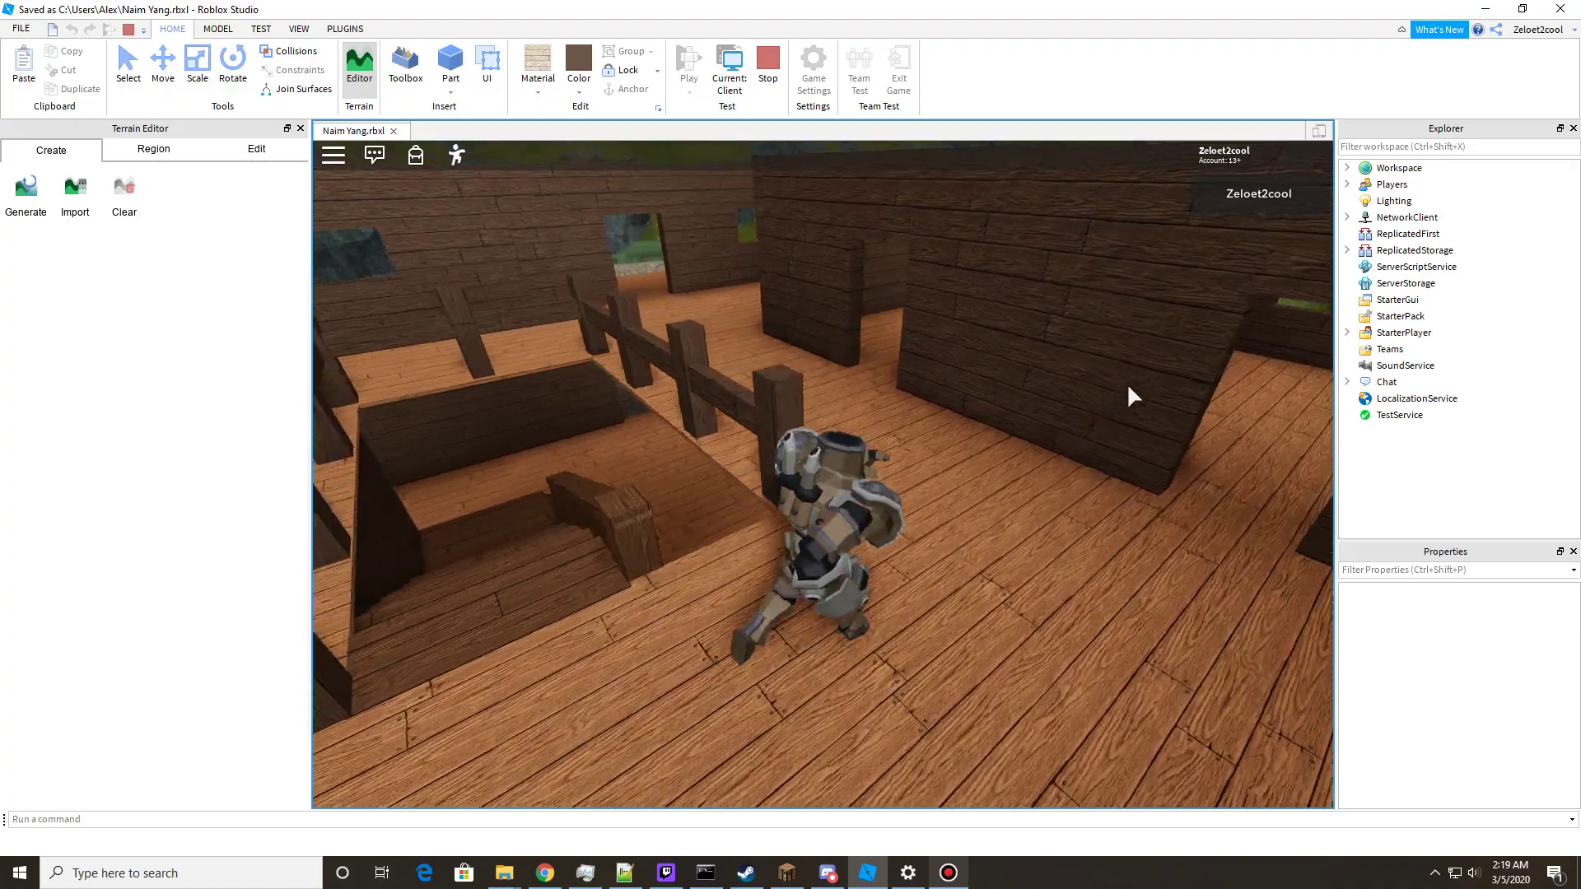
{"action": "key", "text": "s"}
{"action": "key", "text": "w"}
{"action": "key", "text": "Left"}
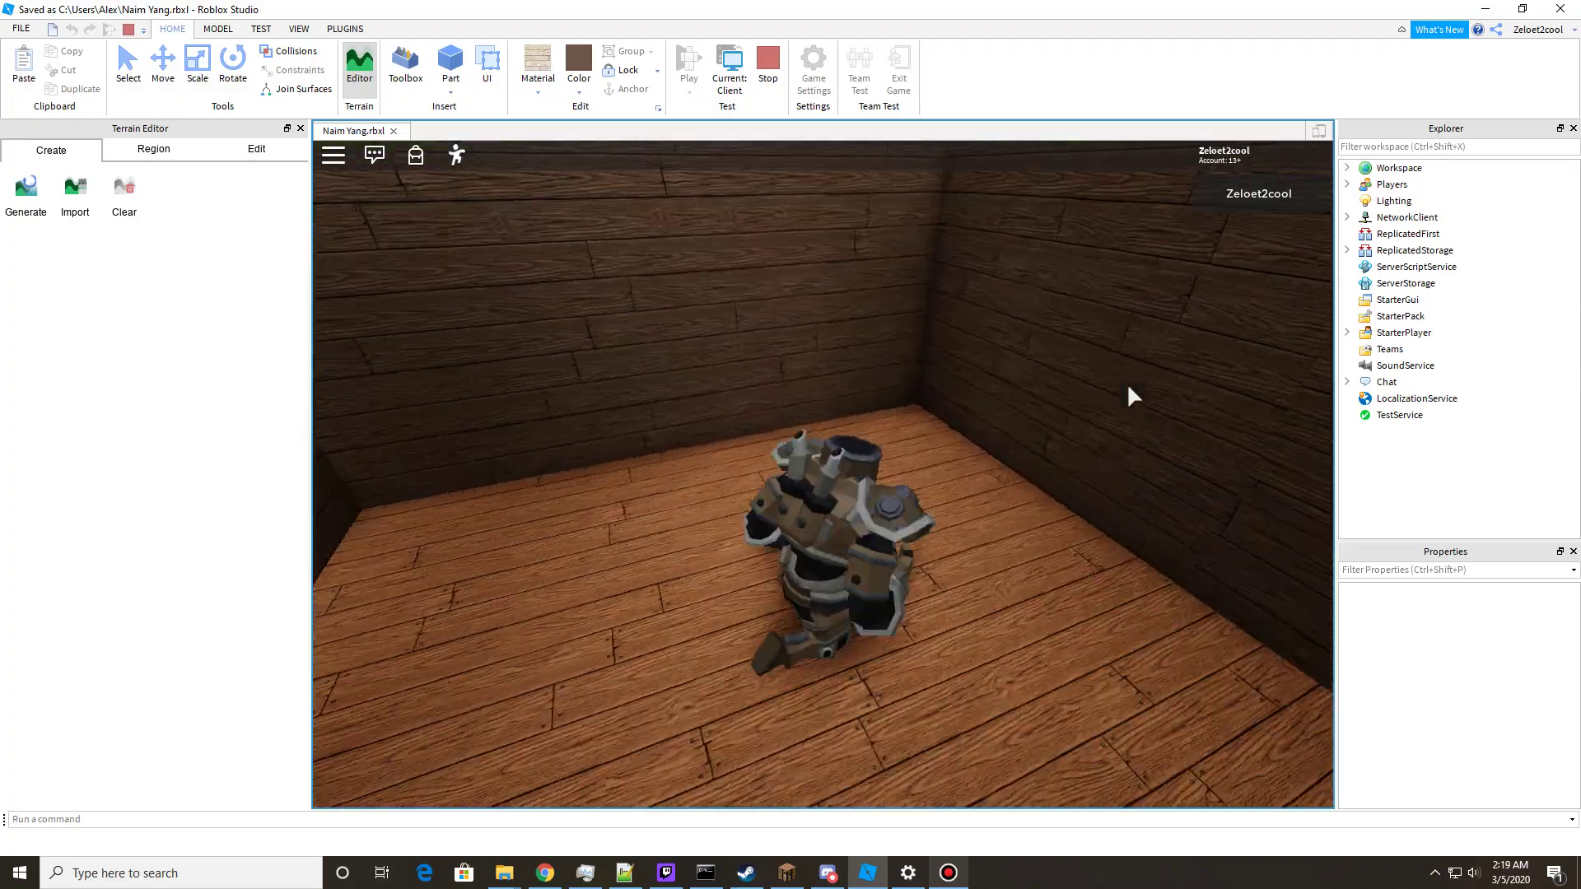
{"action": "key", "text": "w"}
{"action": "key", "text": "w"}
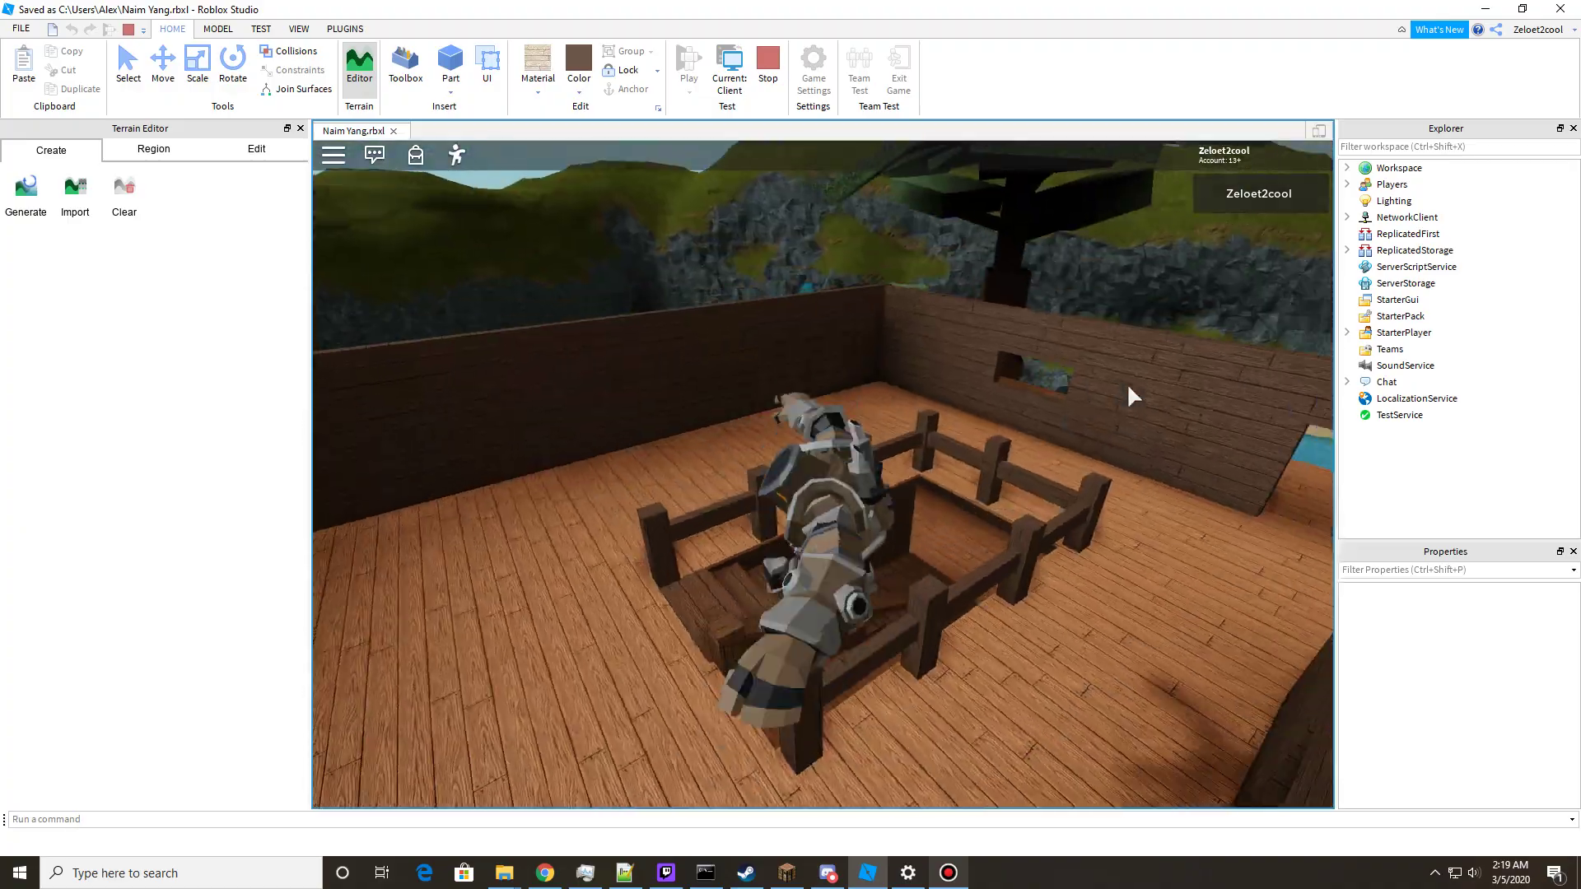
{"action": "key", "text": "w"}
{"action": "key", "text": "space"}
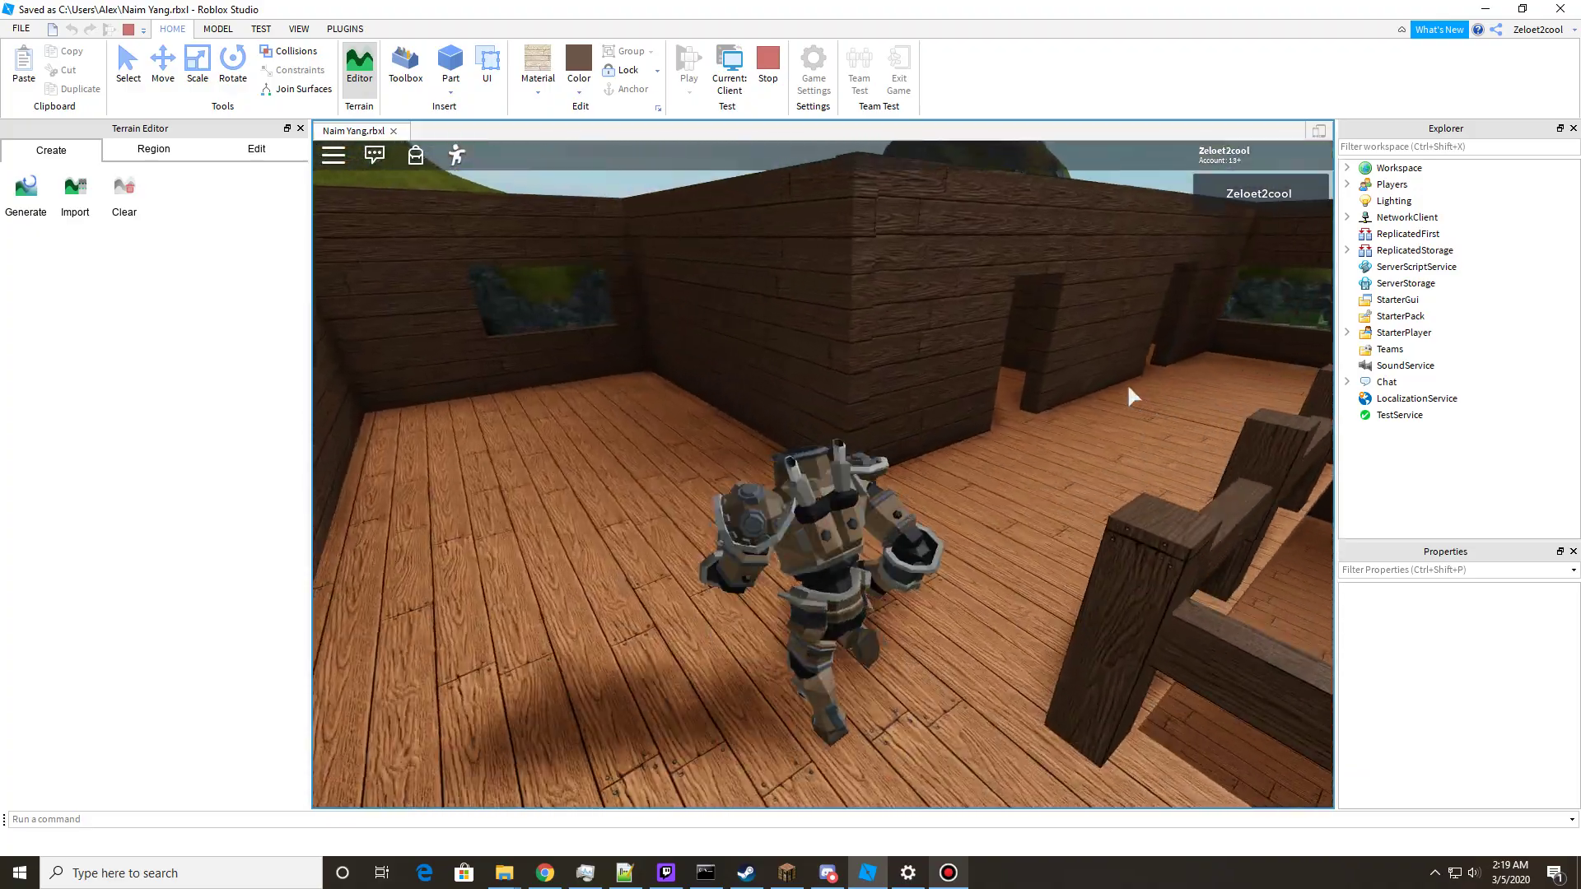
Inspect the upper floor's layout from above while walking the character towards the partitioned rooms.
{"action": "key", "text": "w"}
{"action": "right_click_drag", "start_coordinate": [1128, 386], "coordinate": [1126, 384]}
{"action": "key", "text": "d"}
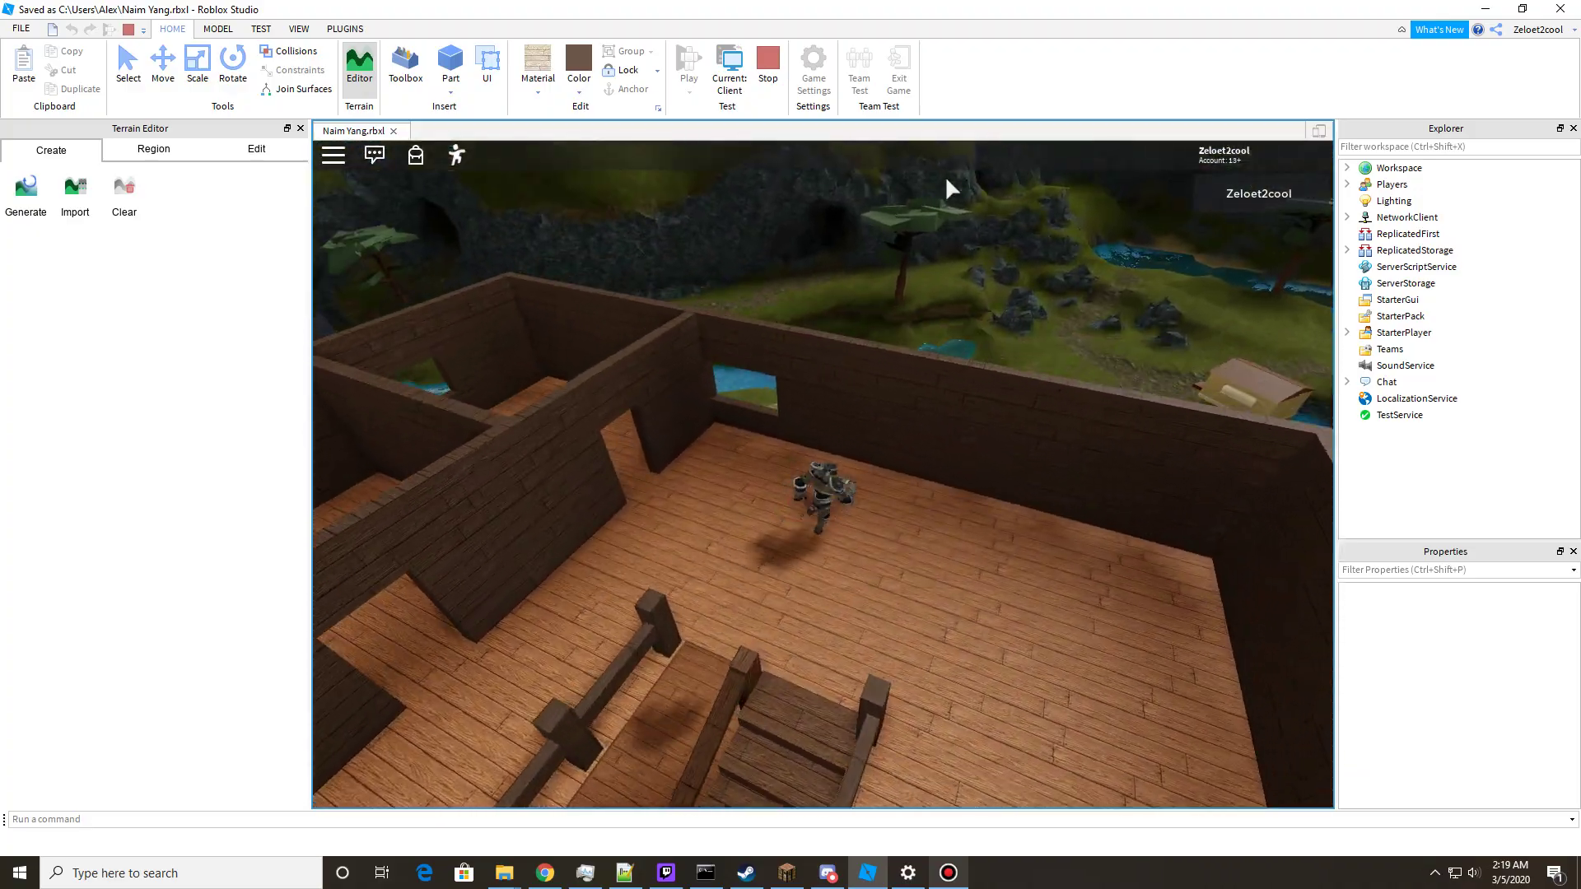
{"action": "key", "text": "space"}
{"action": "key", "text": "a"}
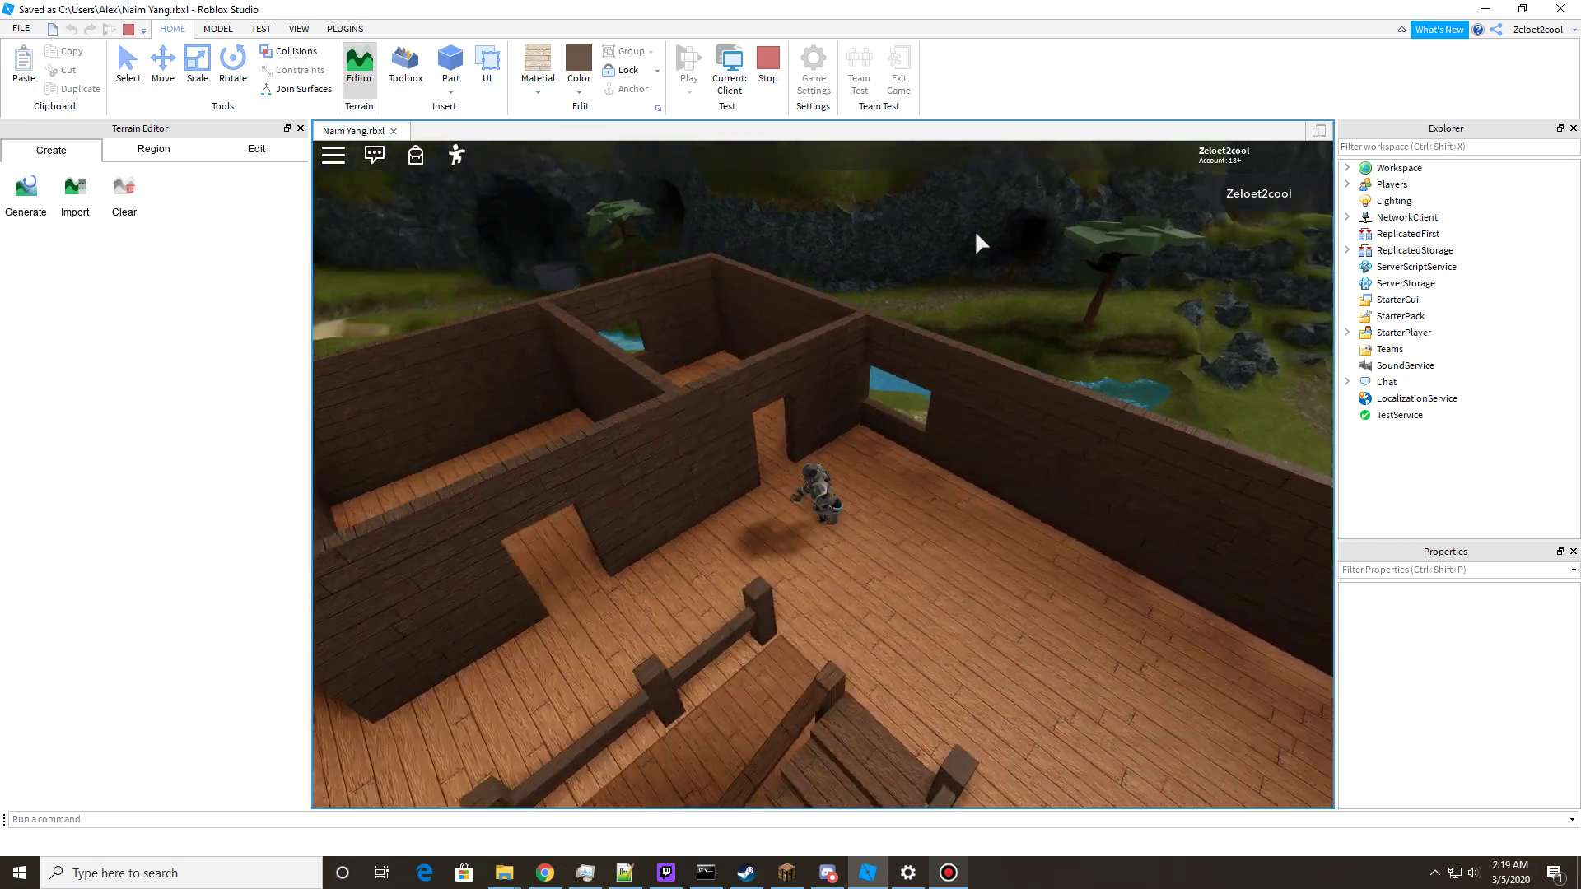
{"action": "key", "text": "s"}
{"action": "key", "text": "w"}
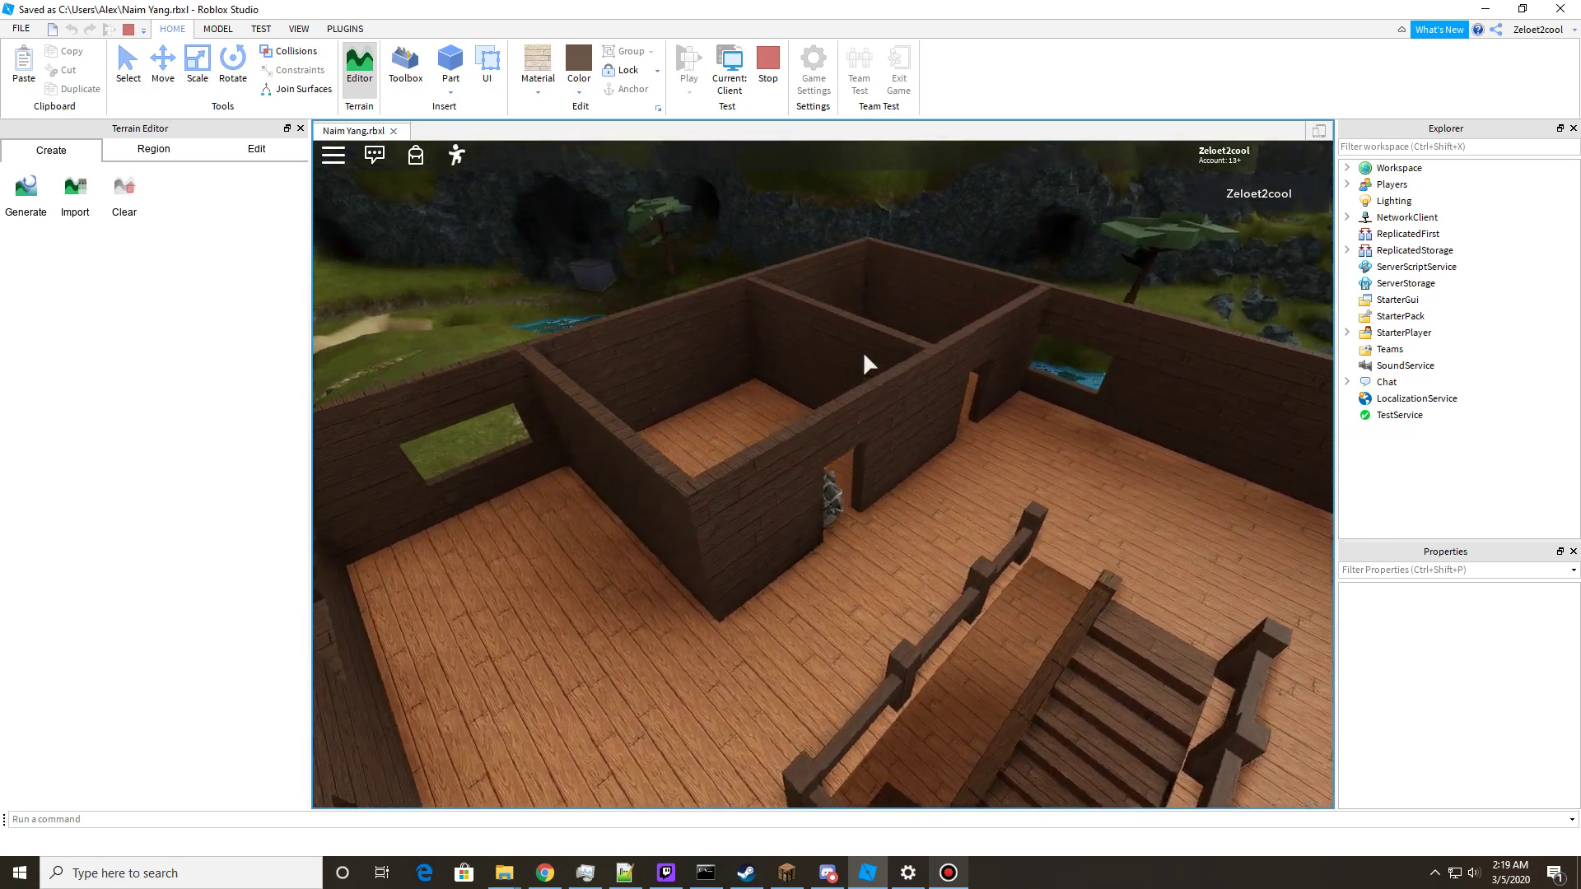
Inspect the middle partitioned room from above and bring the character back beside the stair railing.
{"action": "right_click_drag", "start_coordinate": [863, 351], "coordinate": [862, 351]}
{"action": "key", "text": "space"}
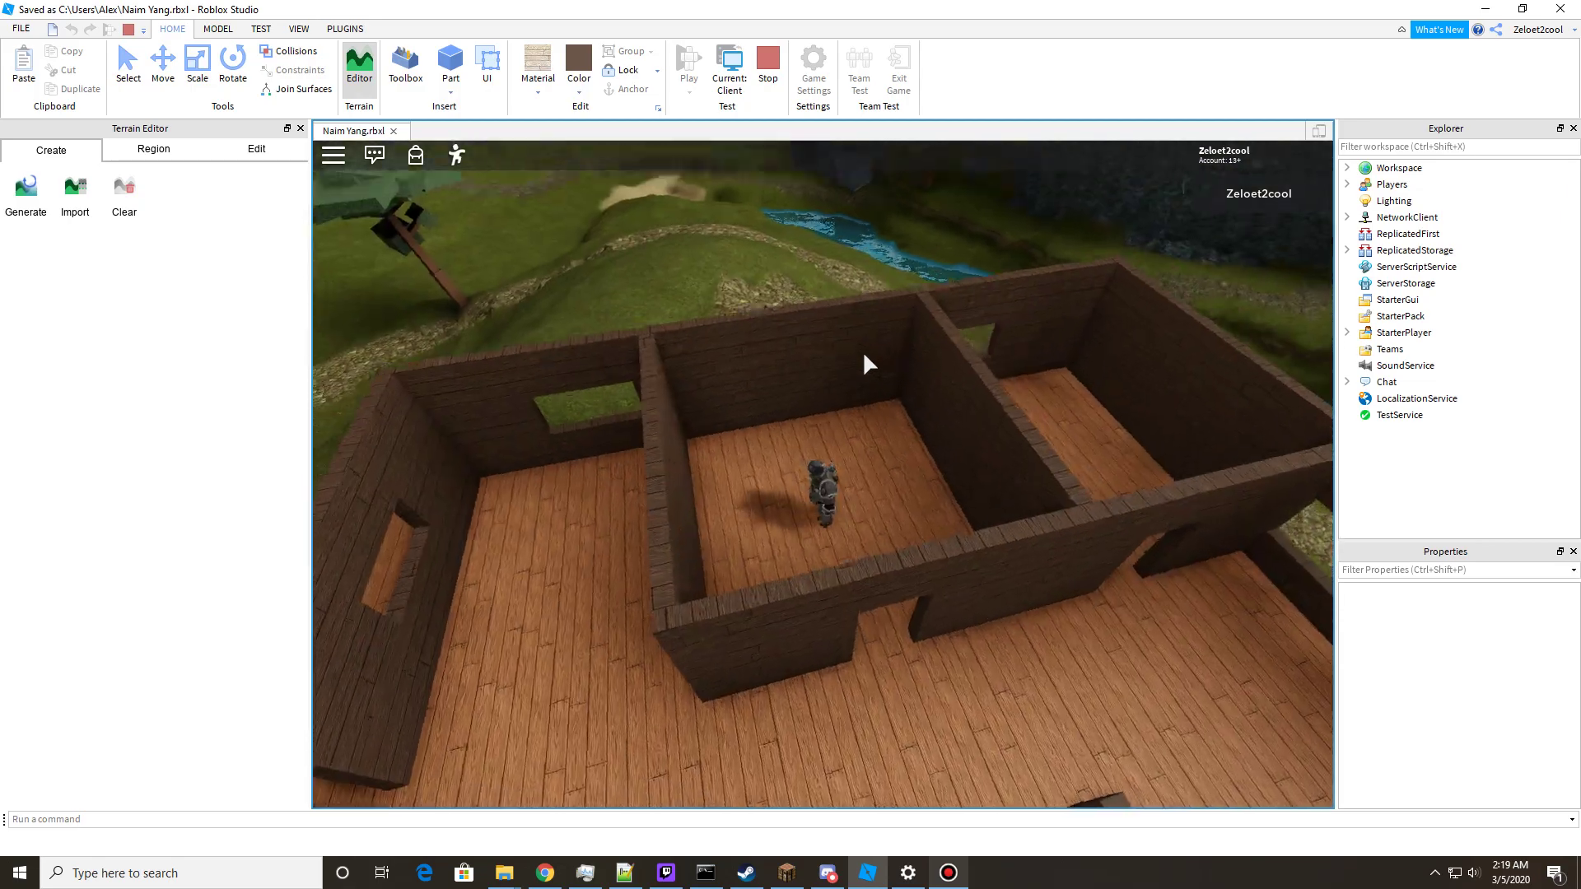
{"action": "key", "text": "d"}
{"action": "key", "text": "w"}
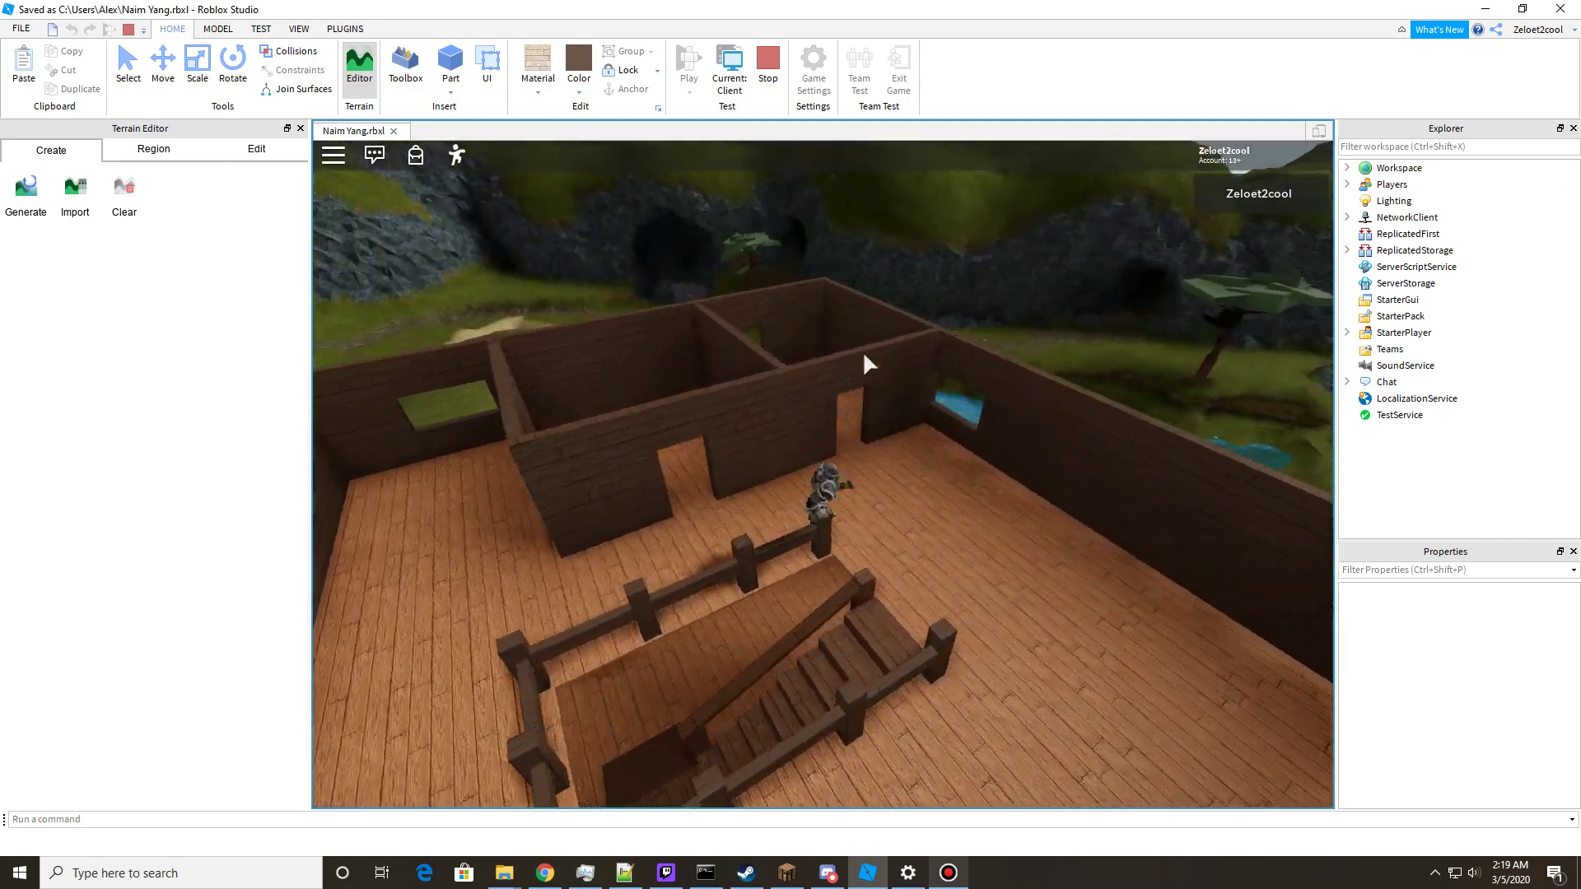
Enter the corner room, look through its window at the cliffs, and return to the main upper floor.
{"action": "key", "text": "w"}
{"action": "scroll", "coordinate": [864, 354], "scroll_direction": "up", "scroll_amount": 5}
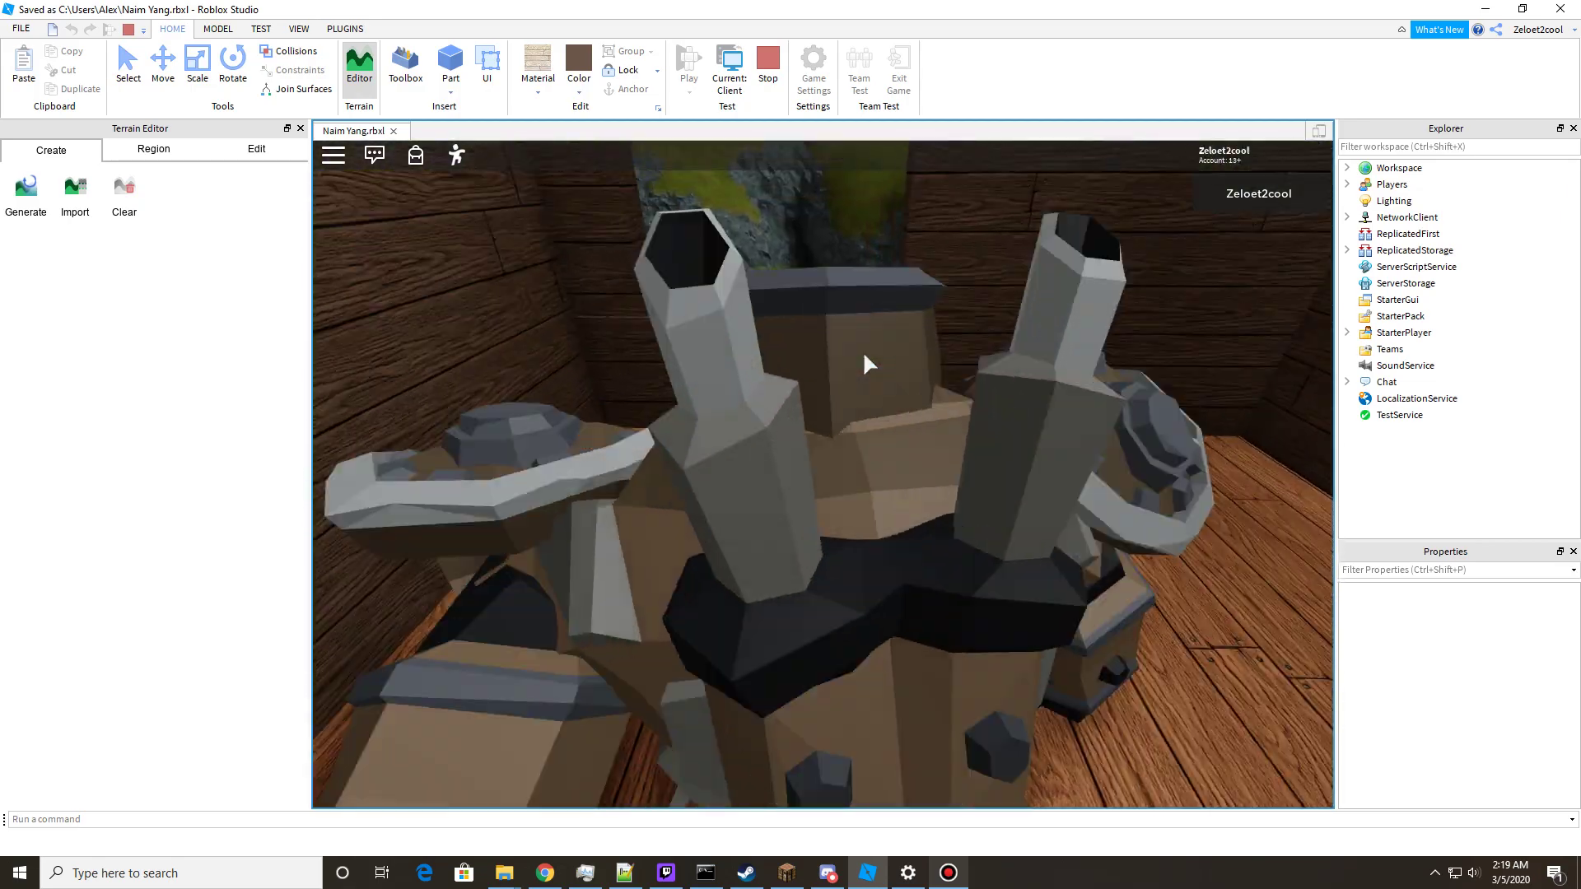
{"action": "key", "text": "w"}
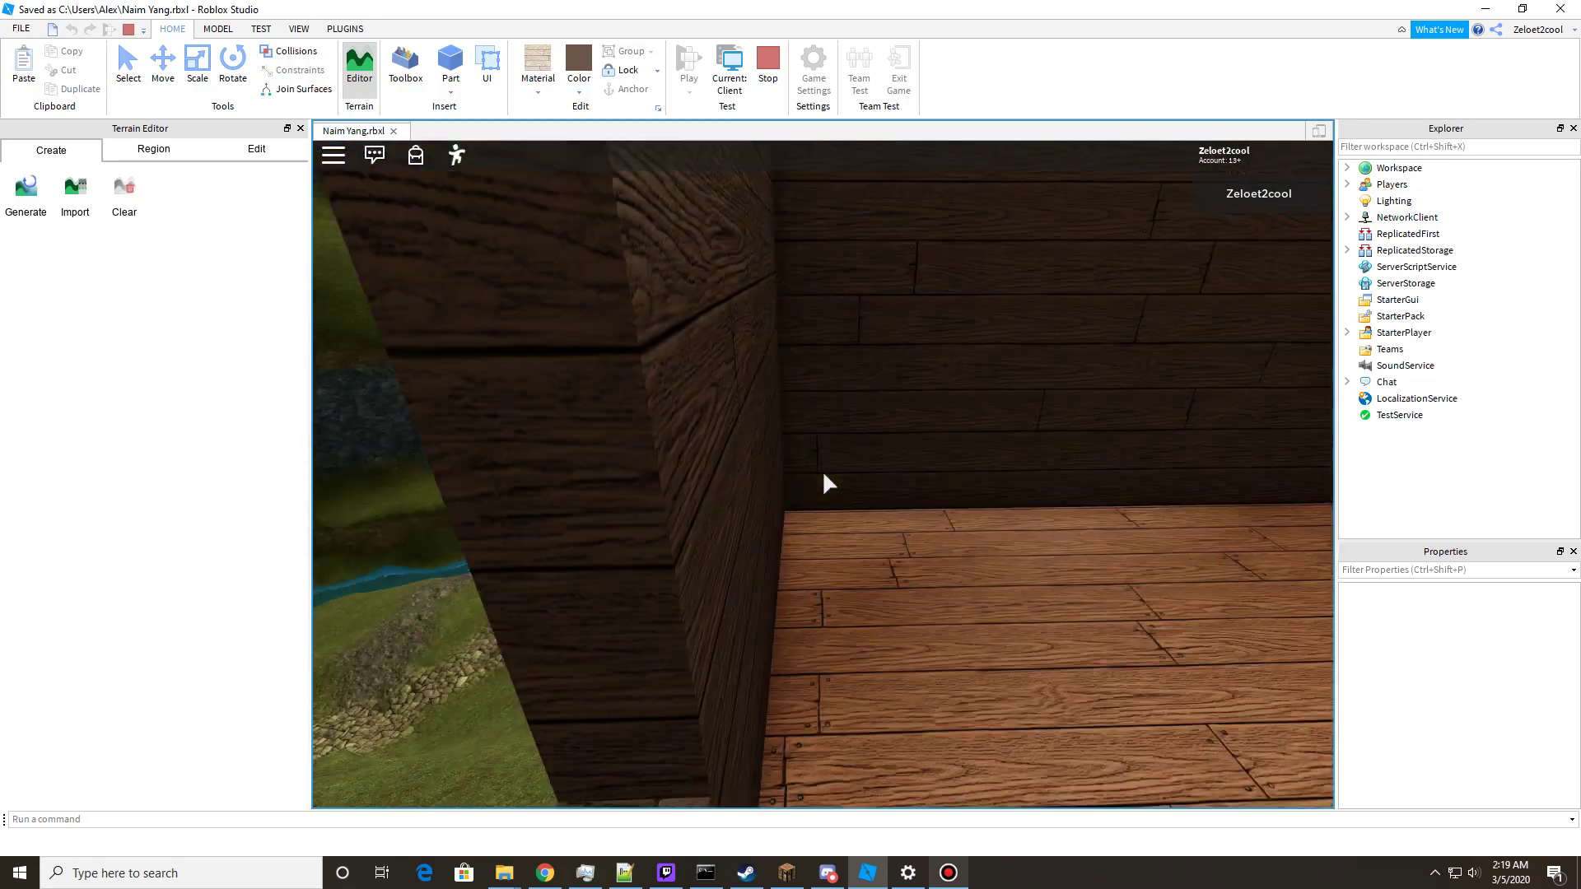
{"action": "scroll", "coordinate": [822, 471], "scroll_direction": "down", "scroll_amount": 10}
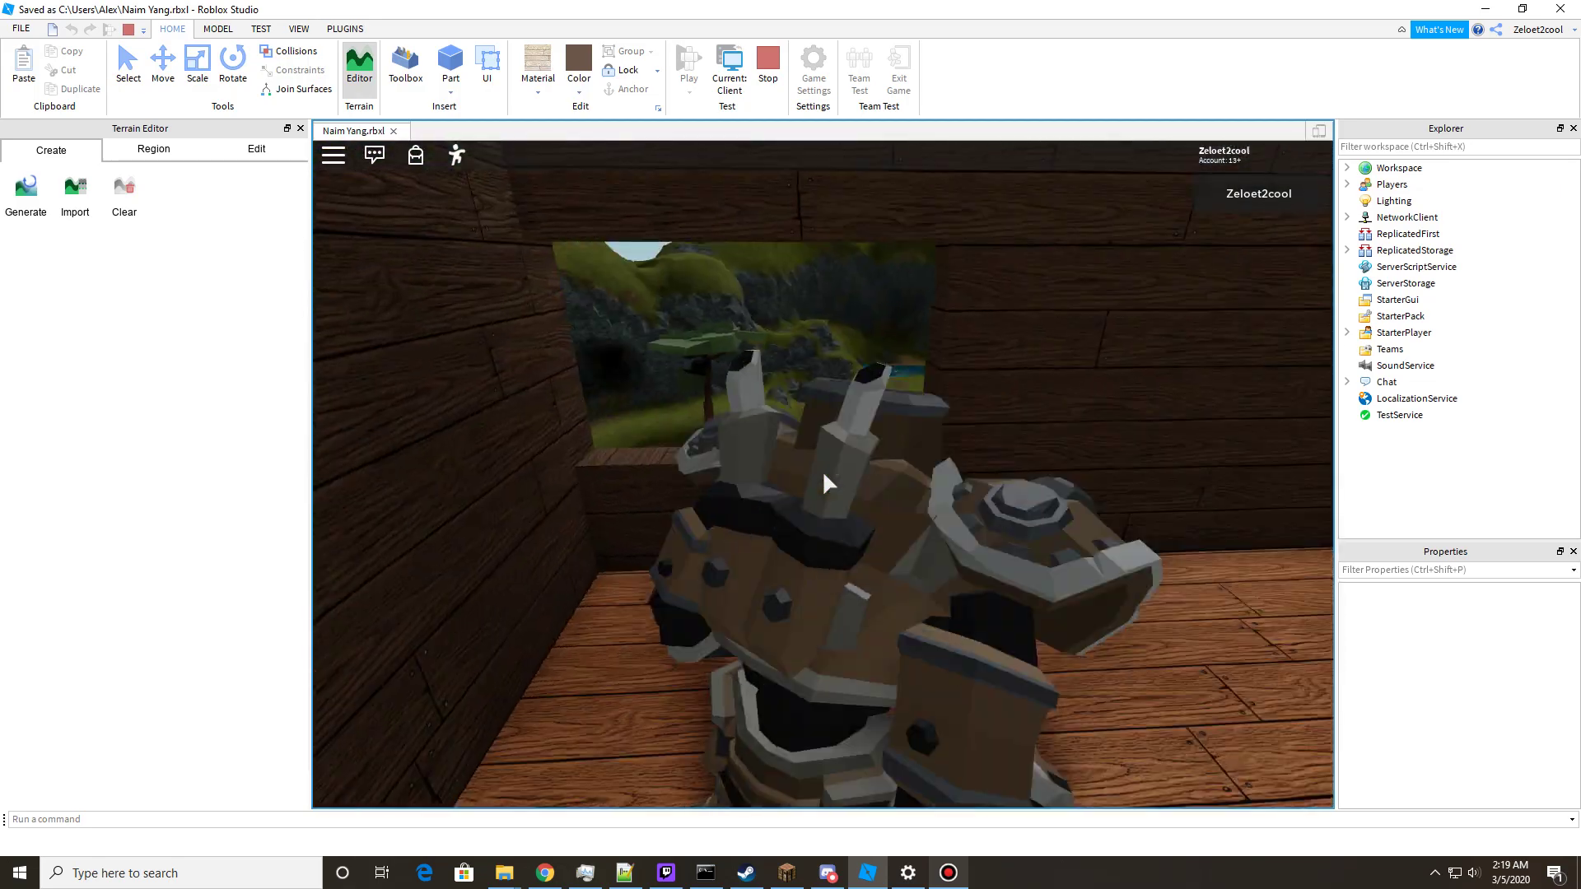
{"action": "scroll", "coordinate": [823, 471], "scroll_direction": "down", "scroll_amount": 8}
{"action": "key", "text": "s"}
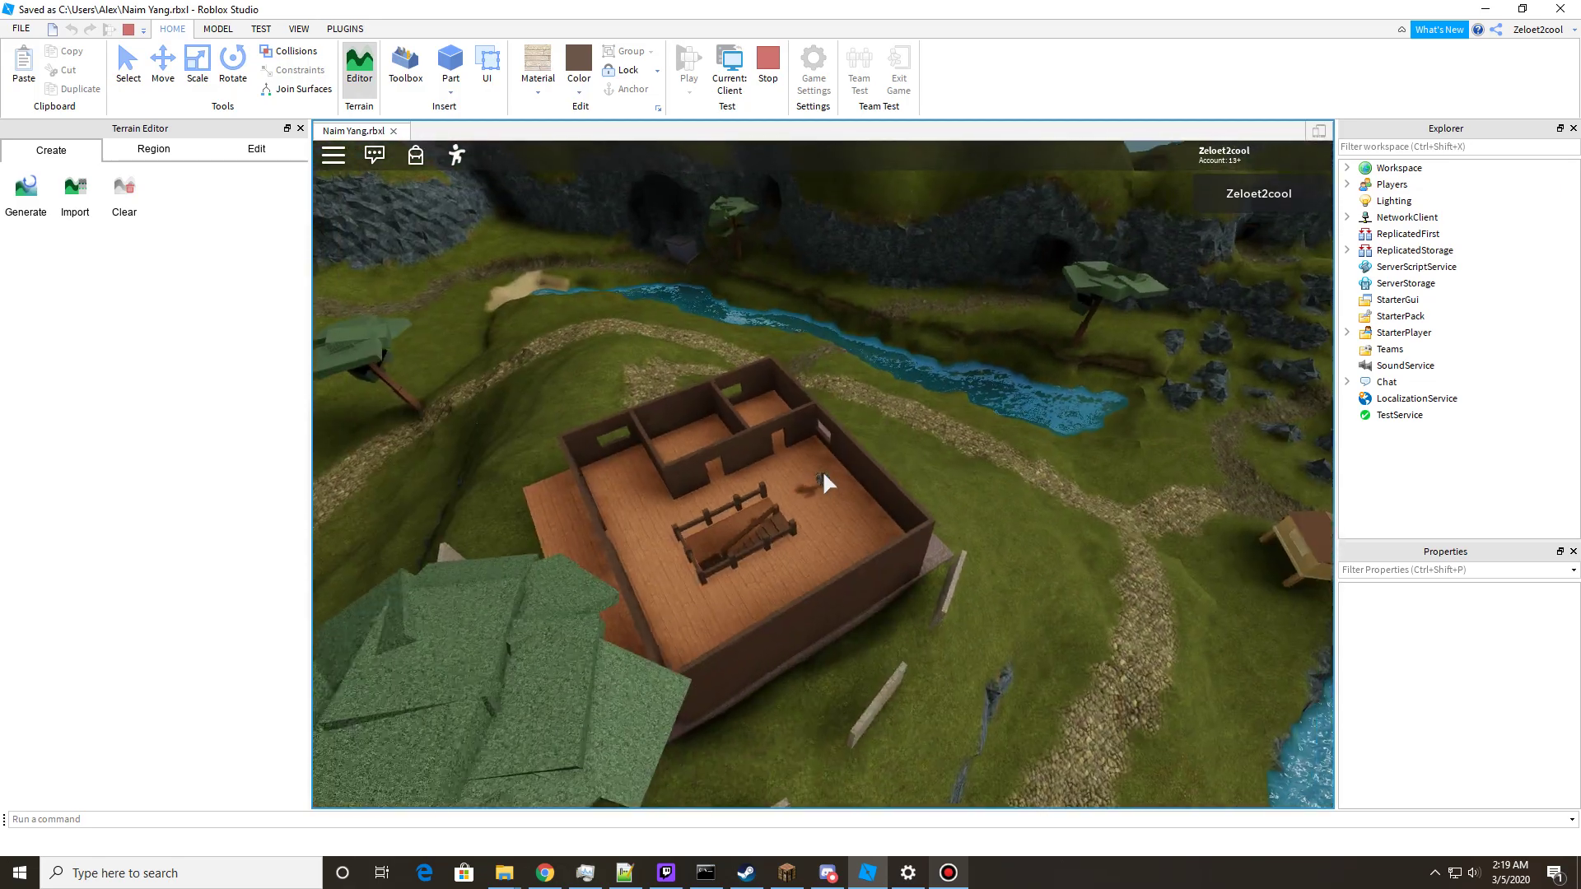
Examine the stairwell area up close in first person and the whole roofless house from above.
{"action": "scroll", "coordinate": [823, 471], "scroll_direction": "up", "scroll_amount": 10}
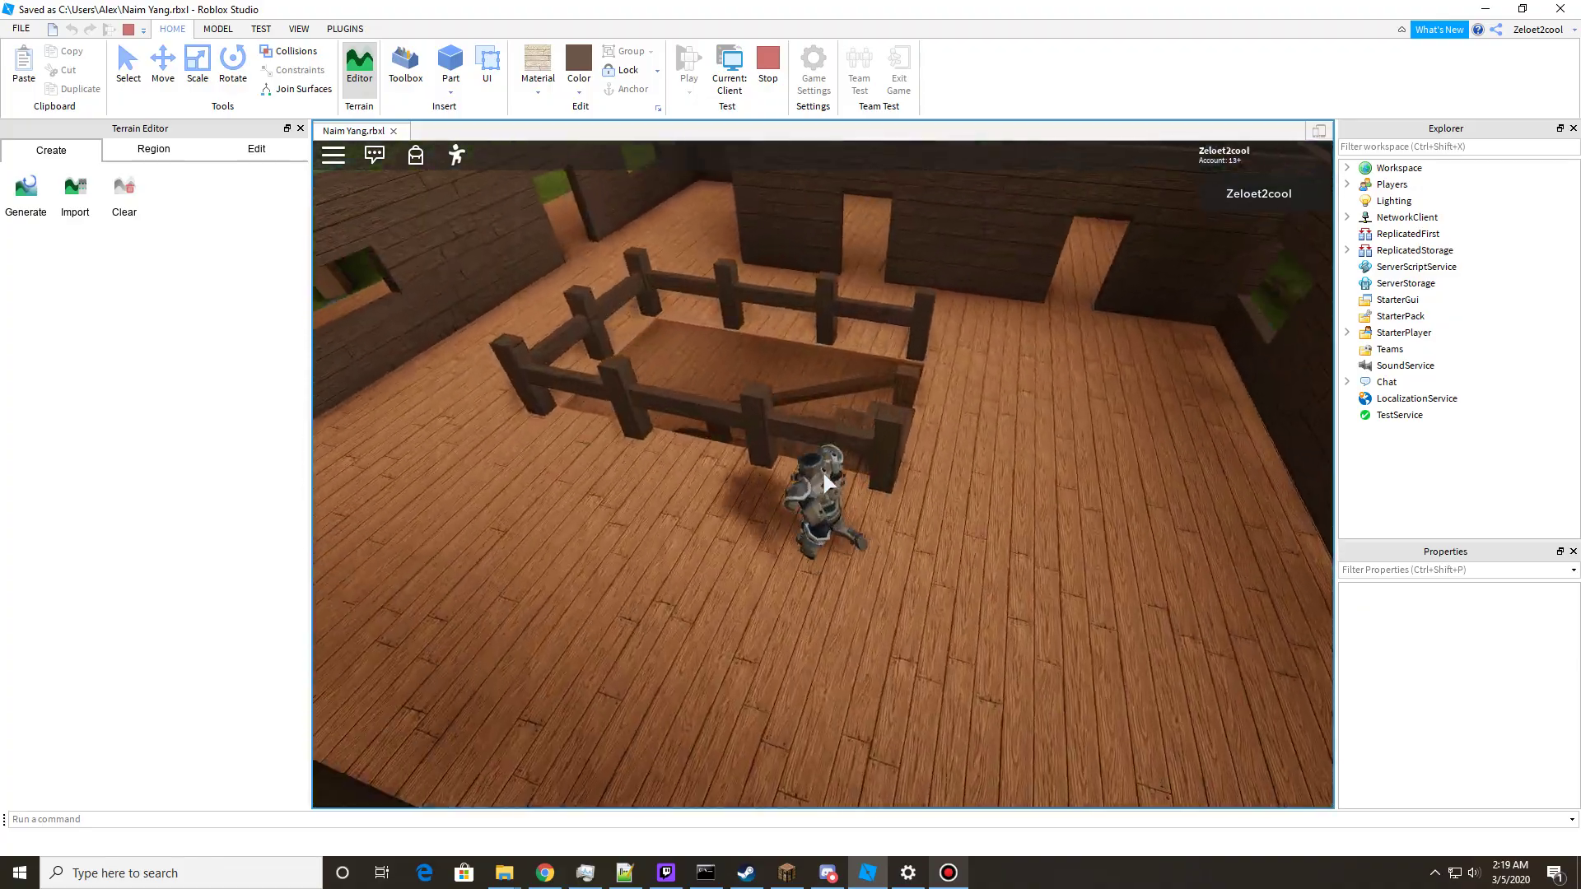
{"action": "key", "text": "w"}
{"action": "right_click_drag", "start_coordinate": [824, 473], "coordinate": [824, 474]}
{"action": "scroll", "coordinate": [823, 473], "scroll_direction": "up", "scroll_amount": 8}
{"action": "key", "text": "w"}
{"action": "scroll", "coordinate": [822, 471], "scroll_direction": "up", "scroll_amount": 3}
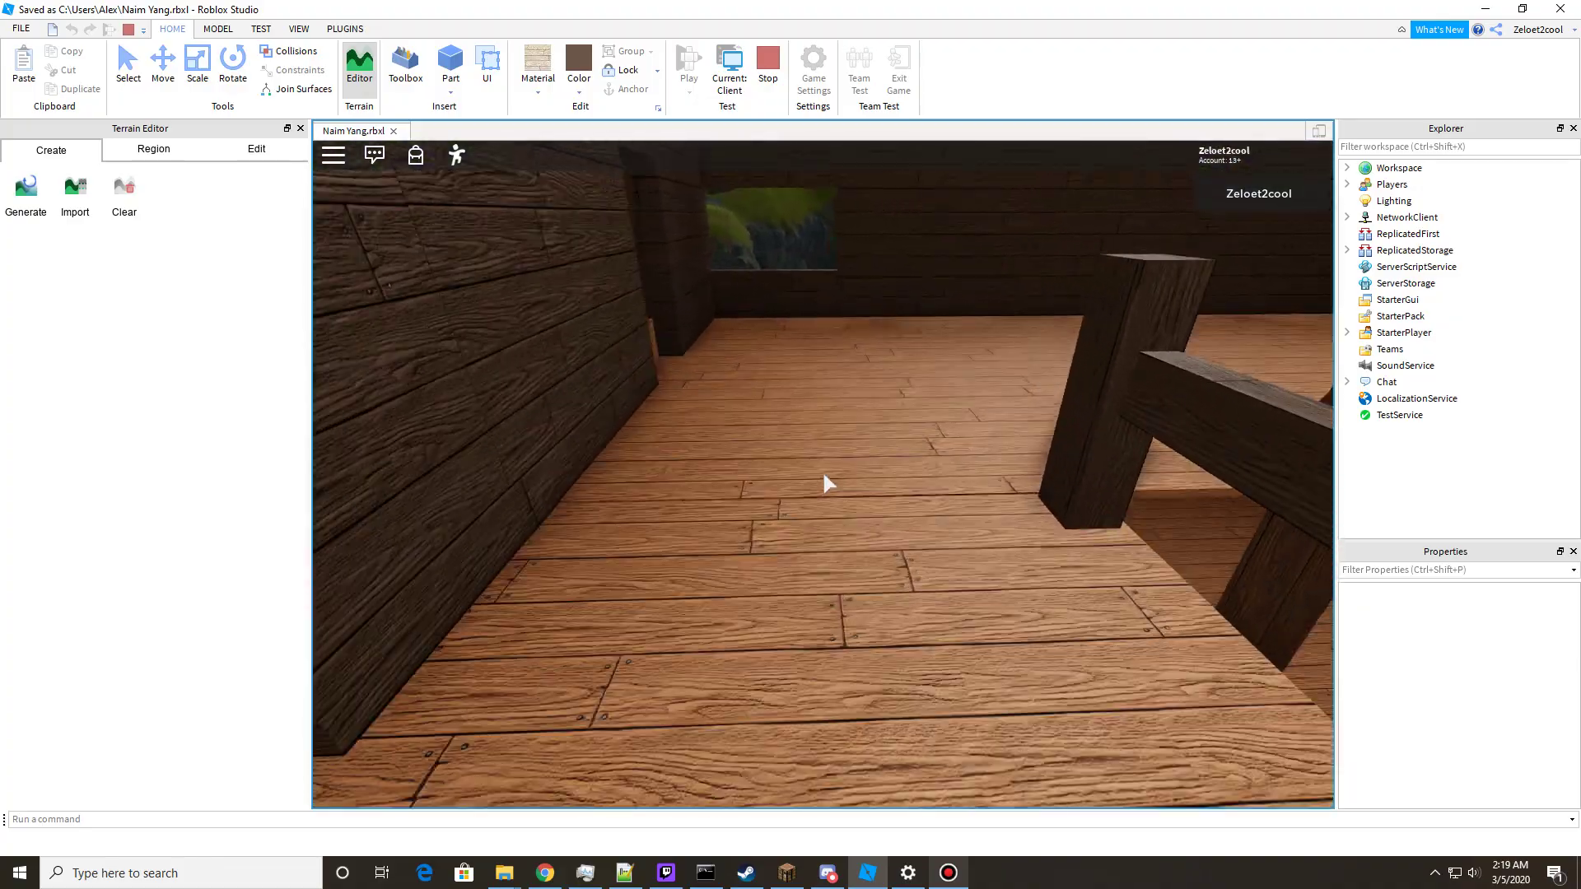
{"action": "scroll", "coordinate": [822, 472], "scroll_direction": "down", "scroll_amount": 2}
{"action": "scroll", "coordinate": [826, 482], "scroll_direction": "down", "scroll_amount": 10}
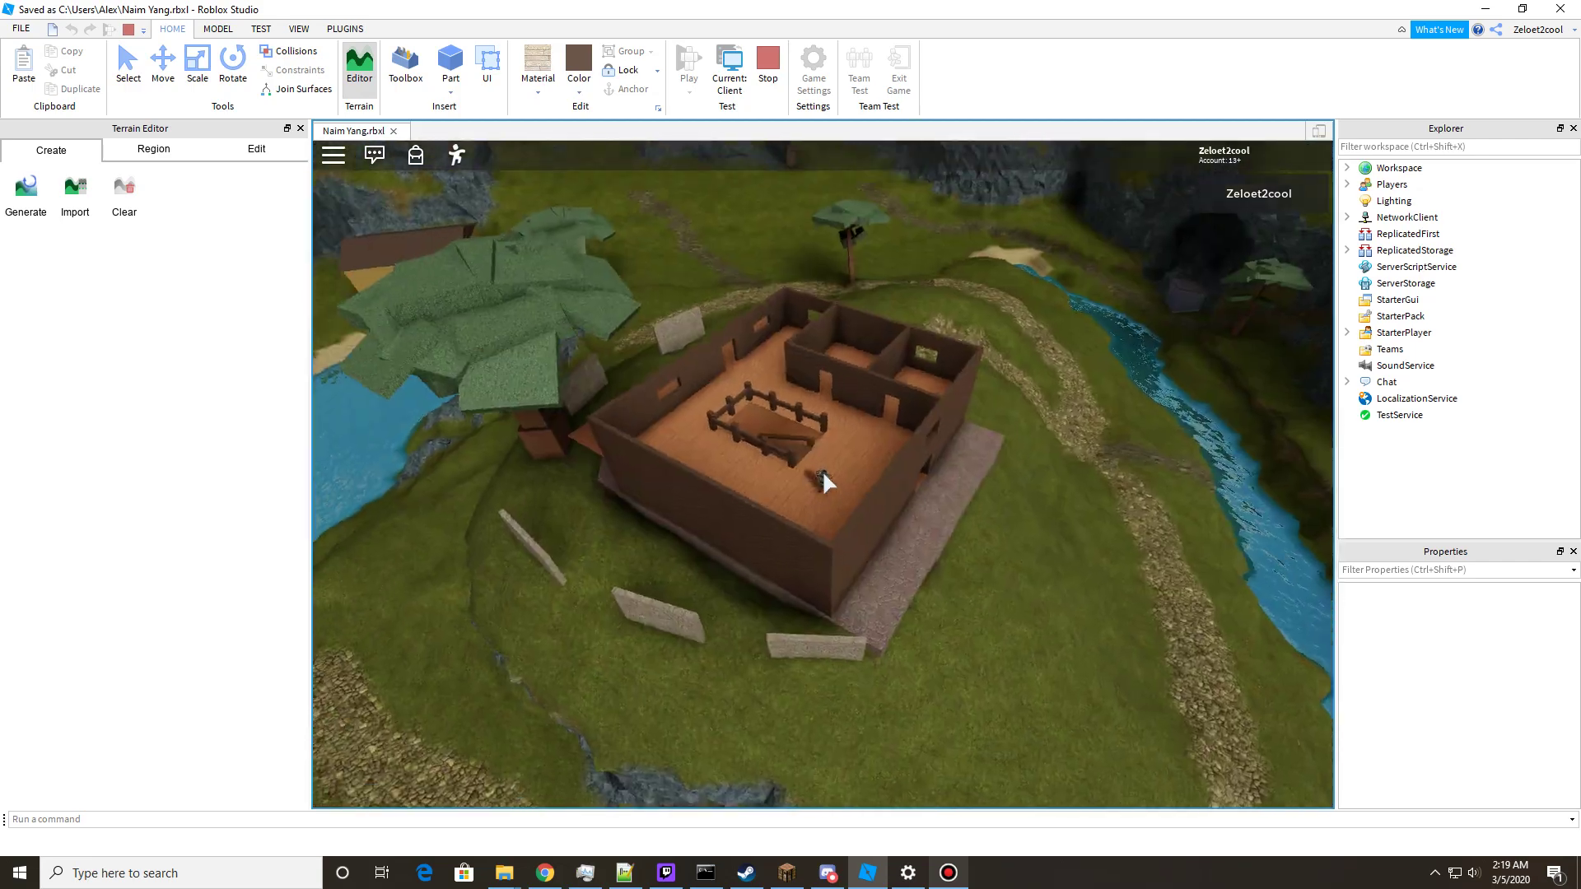
{"action": "scroll", "coordinate": [826, 482], "scroll_direction": "up", "scroll_amount": 5}
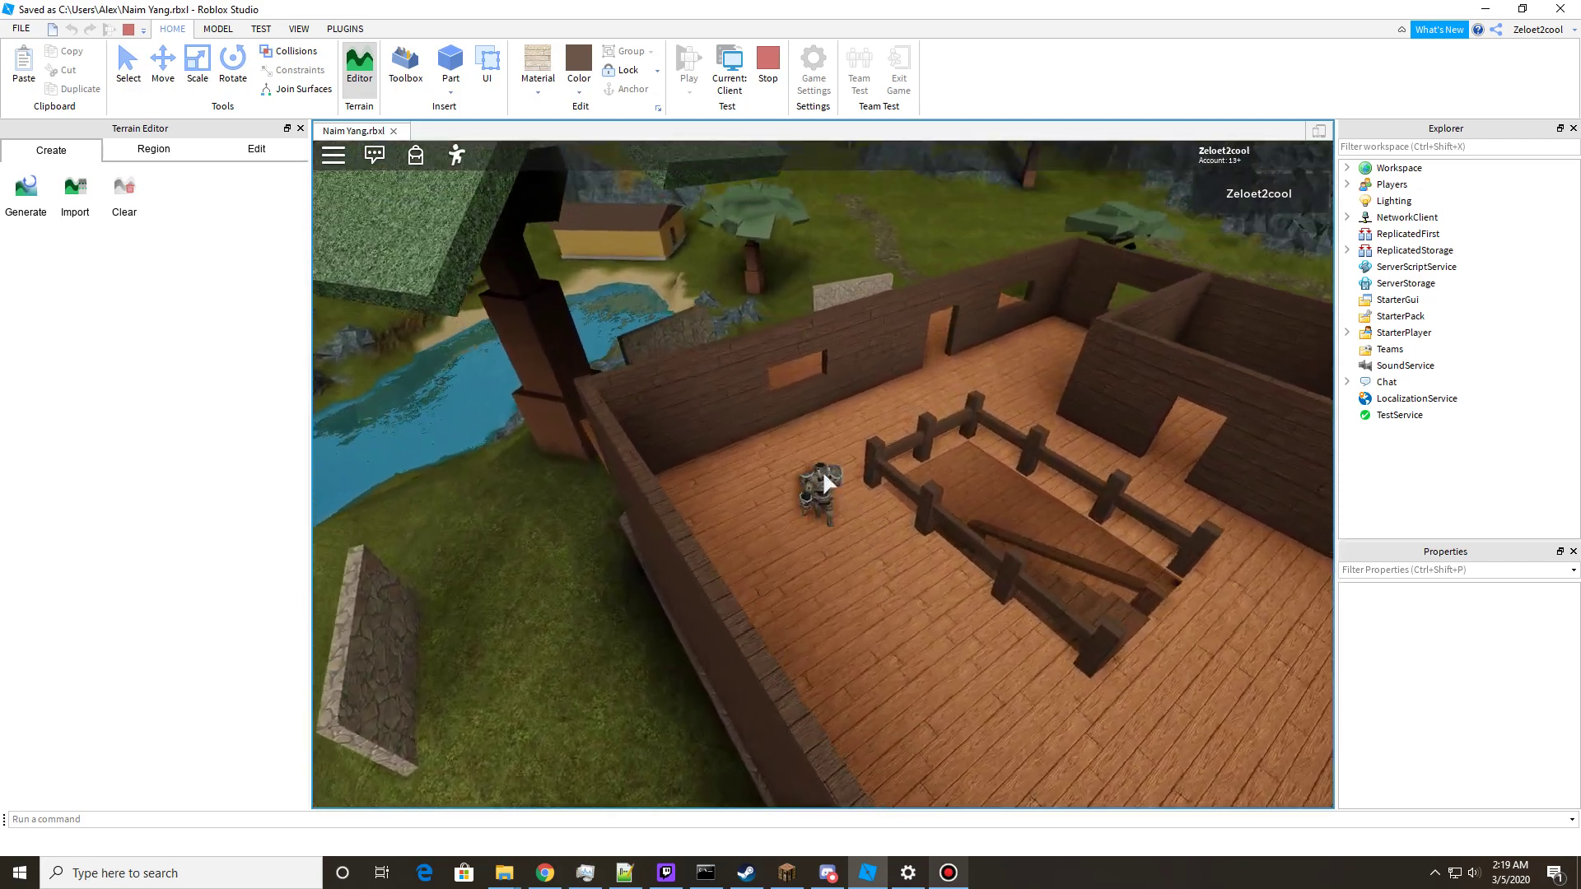
Walk and jump the character from the plank house's upper floor to the grass outside the house.
{"action": "key", "text": "w"}
{"action": "right_click_drag", "start_coordinate": [825, 474], "coordinate": [825, 475]}
{"action": "key", "text": "w"}
{"action": "key", "text": "w"}
{"action": "right_click_drag", "start_coordinate": [824, 475], "coordinate": [822, 471]}
{"action": "key", "text": "w"}
{"action": "key", "text": "space"}
{"action": "key", "text": "w"}
{"action": "key", "text": "space"}
{"action": "key", "text": "w"}
{"action": "key", "text": "space"}
{"action": "key", "text": "w"}
{"action": "key", "text": "w"}
{"action": "key", "text": "w"}
{"action": "key", "text": "w"}
{"action": "key", "text": "space"}
{"action": "key", "text": "w"}
{"action": "key", "text": "space"}
{"action": "key", "text": "space"}
{"action": "key", "text": "w"}
{"action": "key", "text": "space"}
{"action": "key", "text": "w"}
{"action": "key", "text": "space"}
{"action": "key", "text": "space"}
{"action": "key", "text": "w"}
{"action": "key", "text": "w"}
{"action": "key", "text": "space"}
{"action": "key", "text": "w"}
{"action": "key", "text": "space"}
{"action": "key", "text": "a"}
{"action": "key", "text": "space"}
{"action": "key", "text": "space"}
{"action": "key", "text": "w"}
{"action": "key", "text": "space"}
{"action": "key", "text": "space"}
{"action": "key", "text": "w"}
{"action": "key", "text": "space"}
{"action": "key", "text": "w"}
{"action": "key", "text": "space"}
{"action": "key", "text": "w"}
{"action": "key", "text": "space"}
Walk the character onto the plank house's entrance ramp, viewing the front facade up close and from afar.
{"action": "scroll", "coordinate": [822, 471], "scroll_direction": "down", "scroll_amount": 10}
{"action": "scroll", "coordinate": [822, 471], "scroll_direction": "up", "scroll_amount": 2}
{"action": "scroll", "coordinate": [822, 471], "scroll_direction": "down", "scroll_amount": 2}
{"action": "key", "text": "a"}
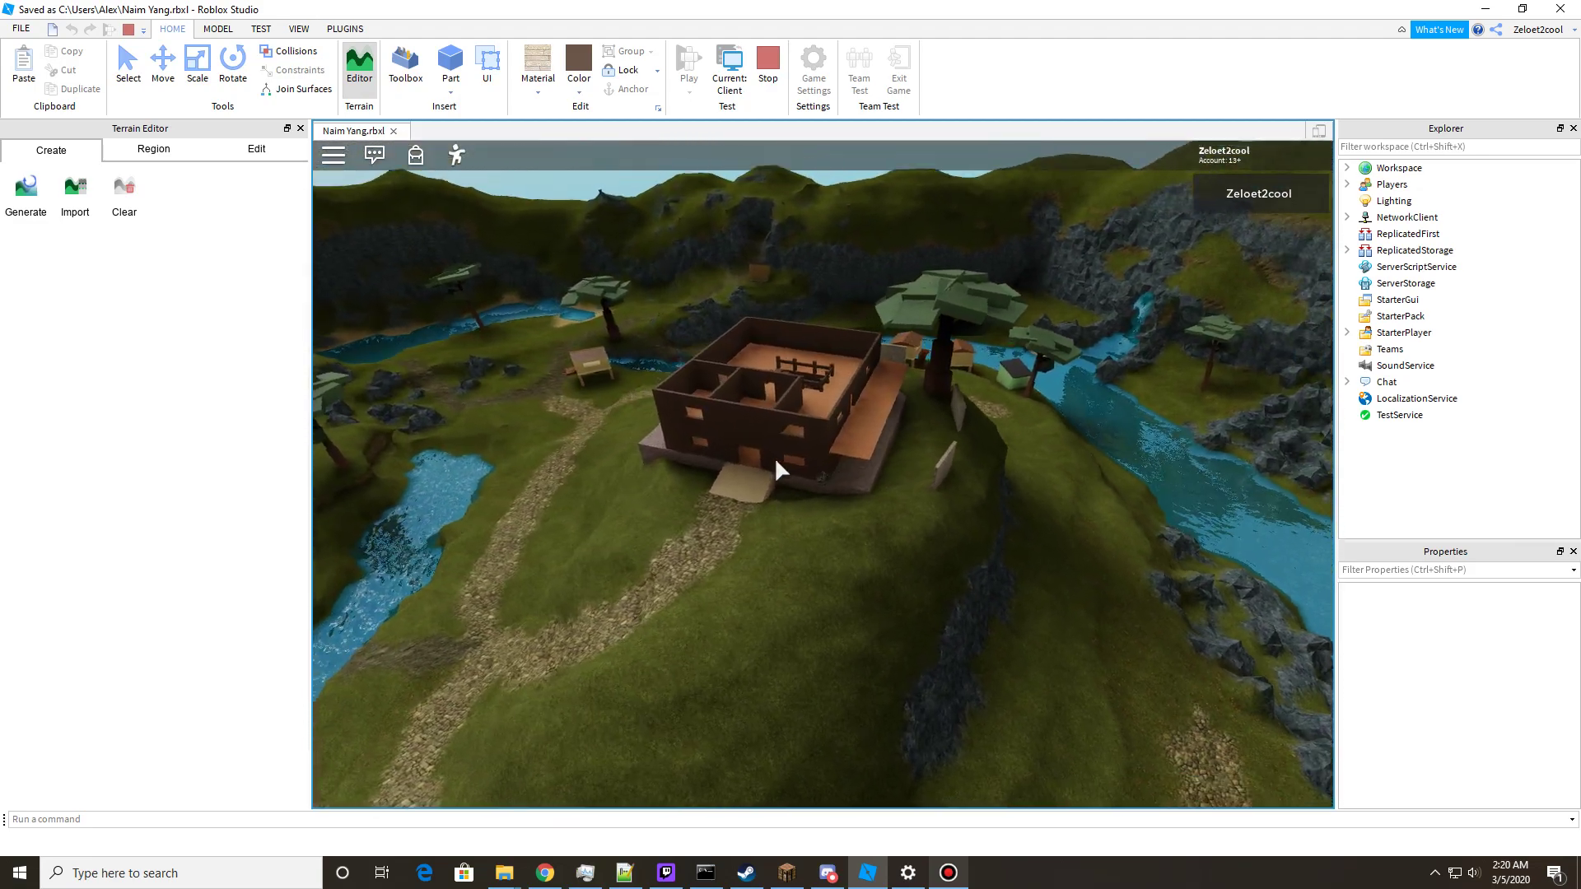
{"action": "scroll", "coordinate": [776, 460], "scroll_direction": "up", "scroll_amount": 3}
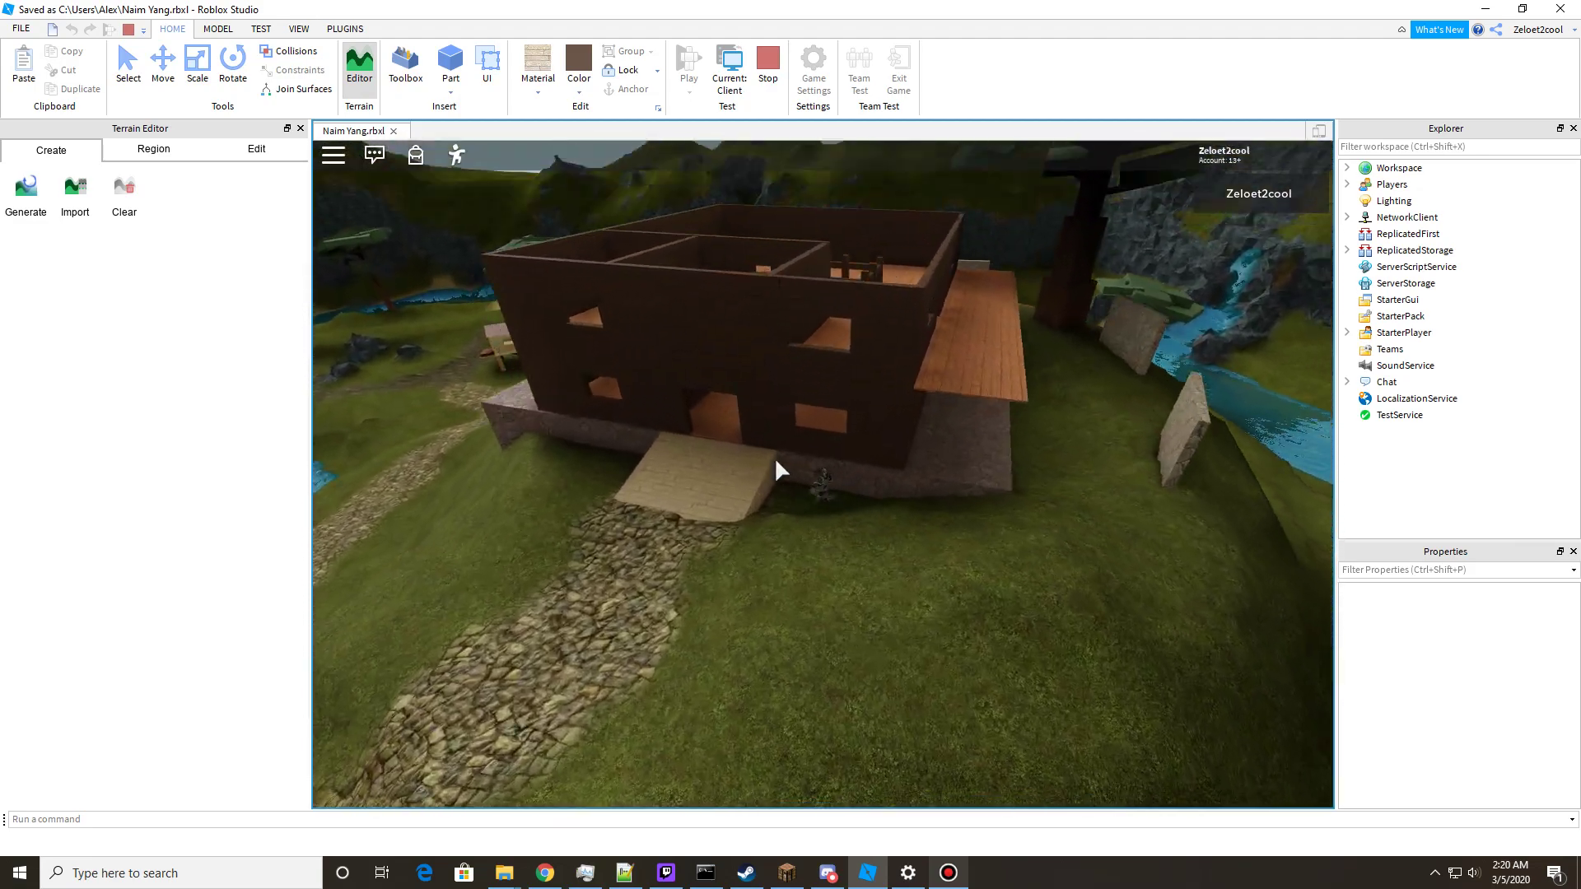
{"action": "key", "text": "a"}
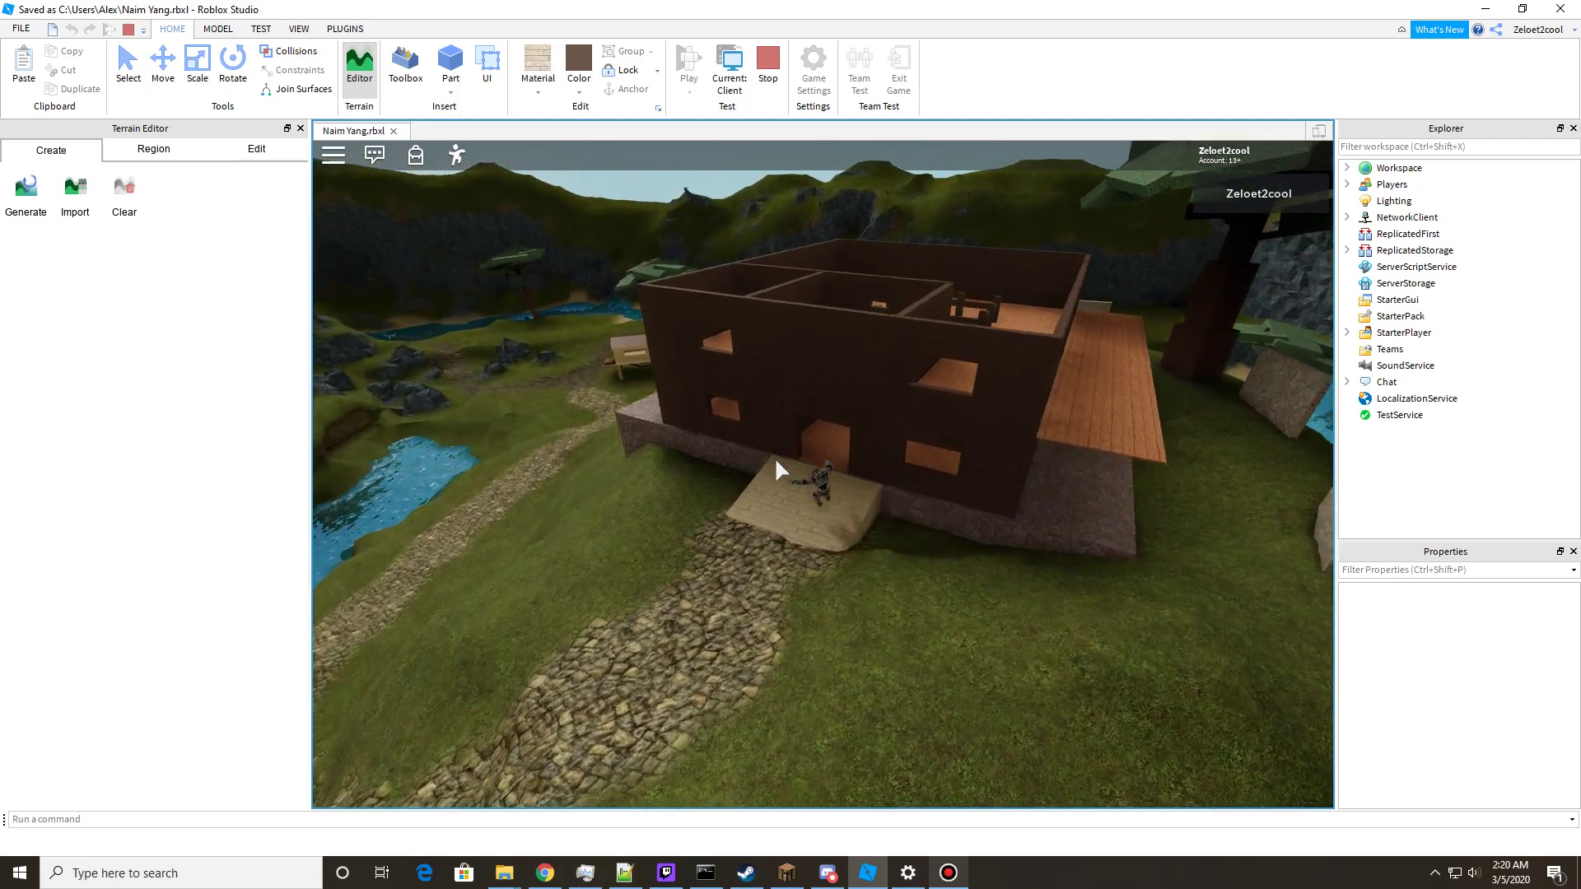
{"action": "scroll", "coordinate": [776, 460], "scroll_direction": "down", "scroll_amount": 4}
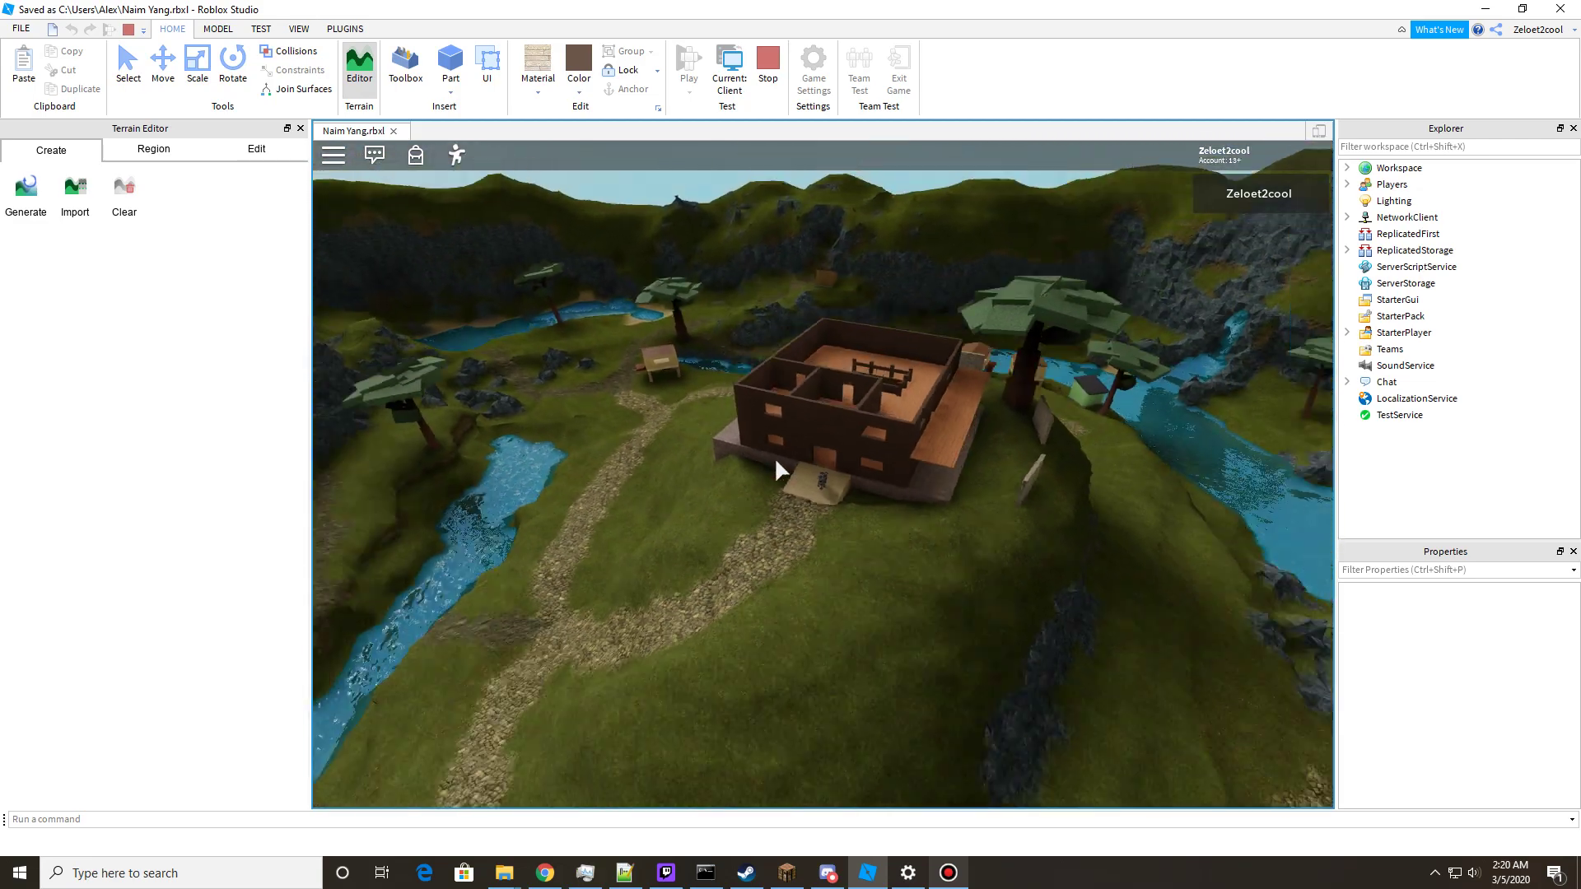
View the house and riverside huts from another side, and walk the character onto the slope facing the lake house.
{"action": "right_click_drag", "start_coordinate": [775, 460], "coordinate": [774, 457]}
{"action": "scroll", "coordinate": [776, 459], "scroll_direction": "up", "scroll_amount": 2}
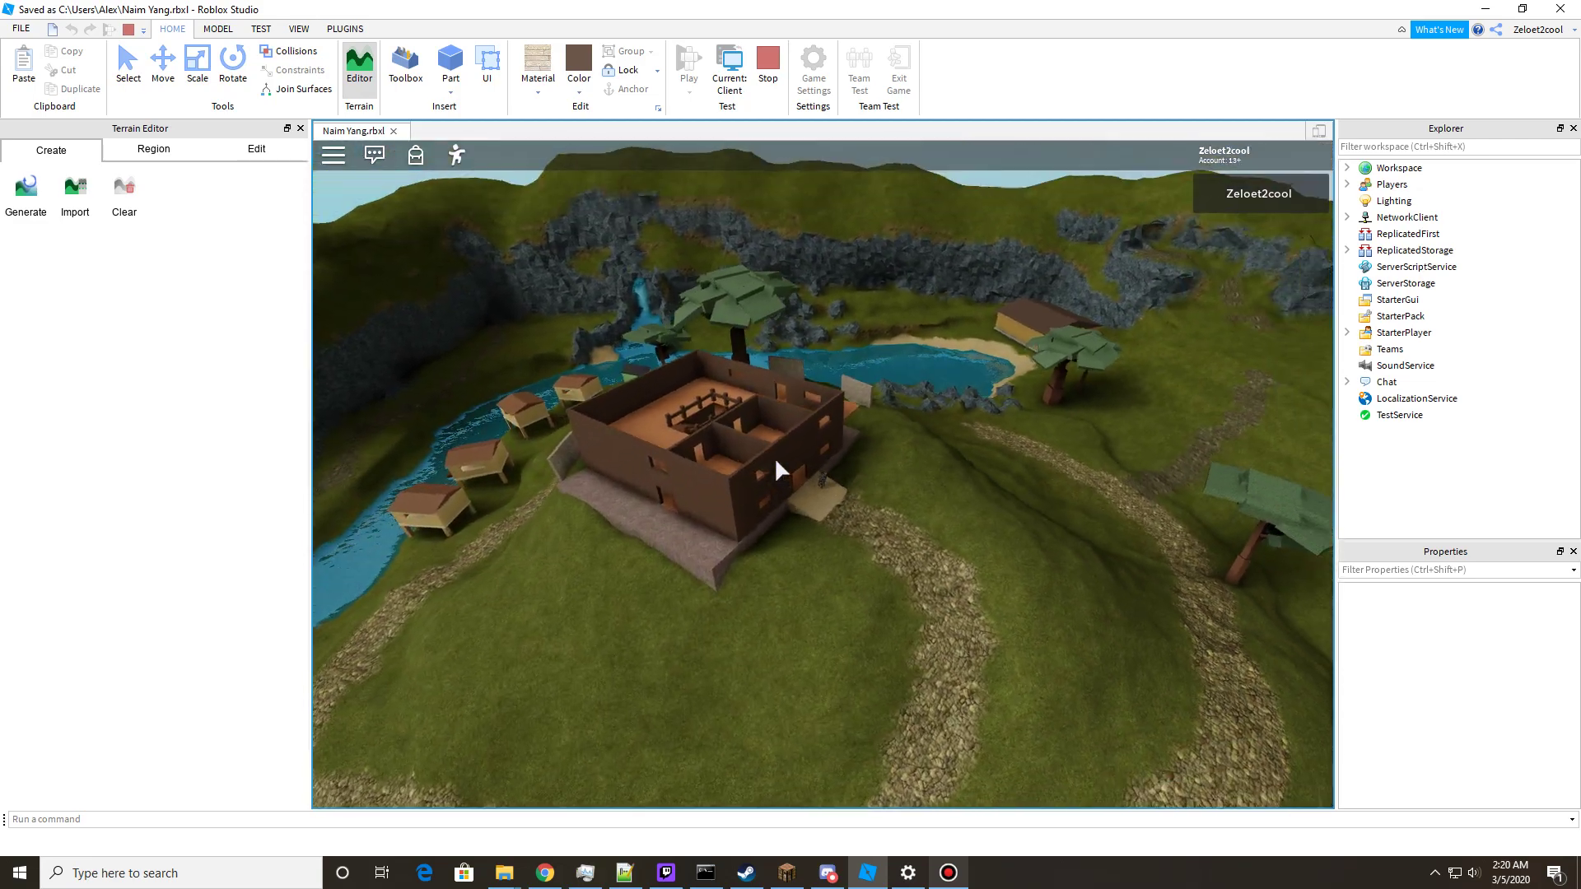
{"action": "key", "text": "d"}
{"action": "scroll", "coordinate": [1059, 374], "scroll_direction": "up", "scroll_amount": 5}
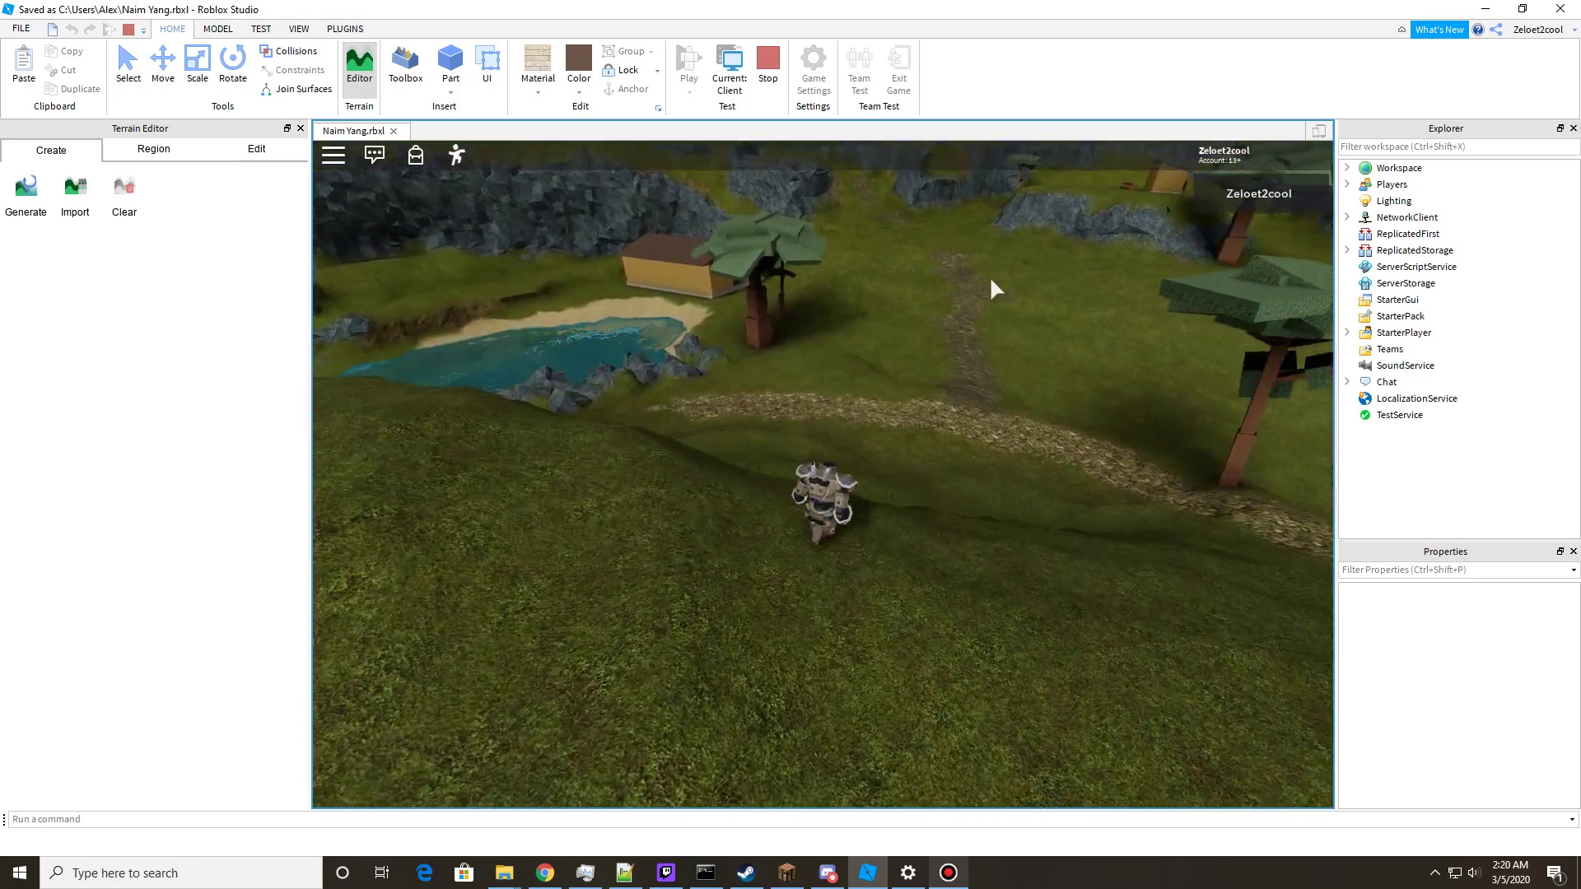
Walk the character down the grassy slope and stop the playtest to return to editing the map.
{"action": "key", "text": "w"}
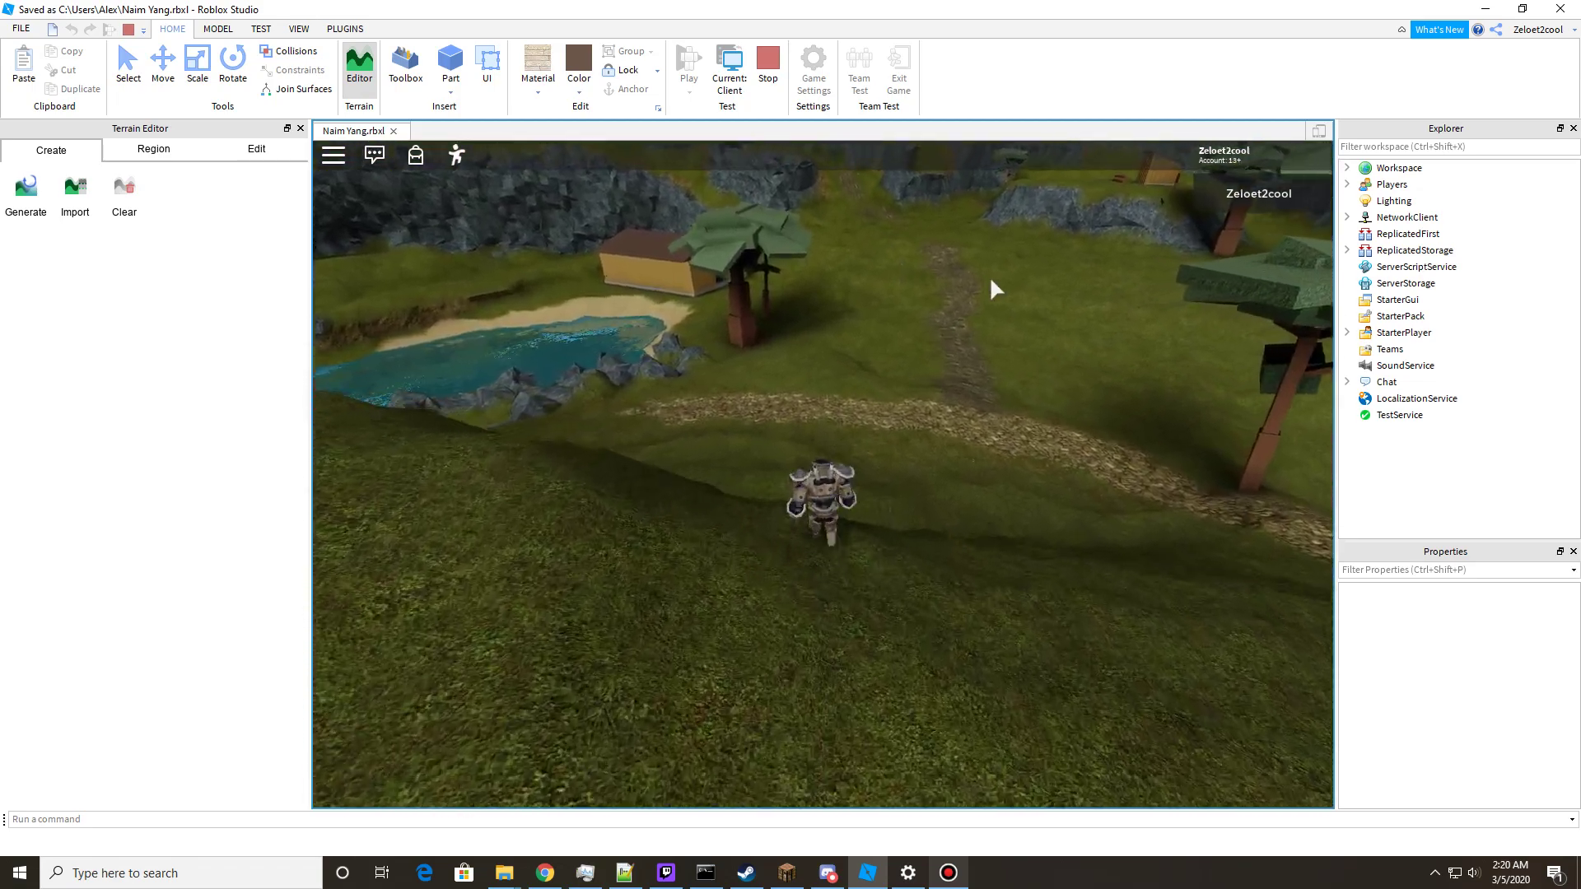
{"action": "left_click", "coordinate": [768, 70]}
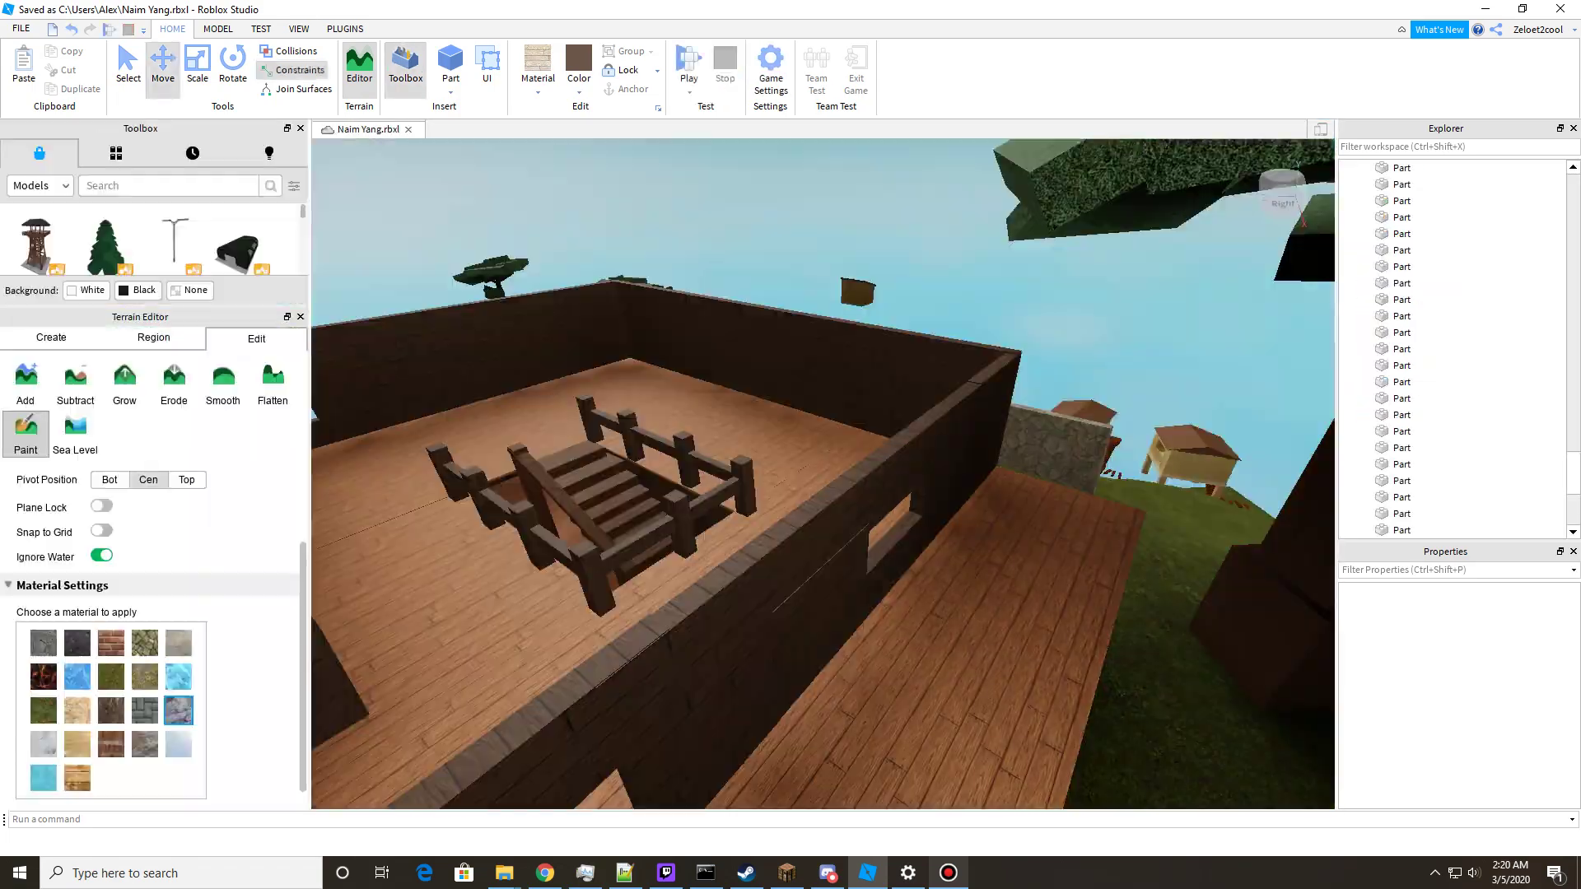
Examine the cave with the dirt entrance and the rocky cliffs behind the yellow lake house, up close and from above.
{"action": "key", "text": "w"}
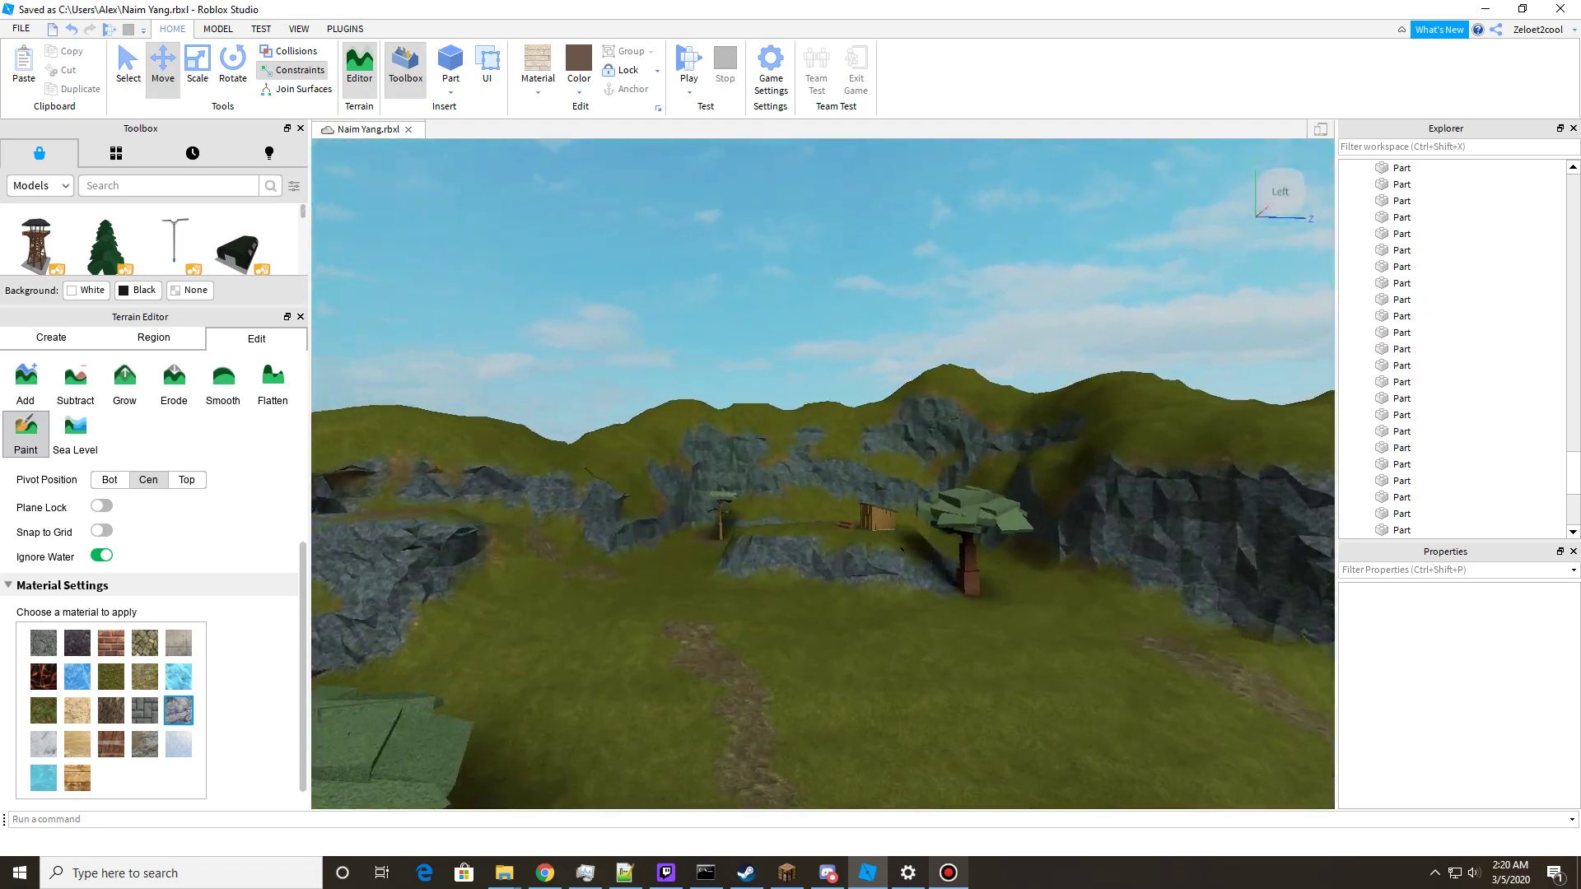
{"action": "key", "text": "w"}
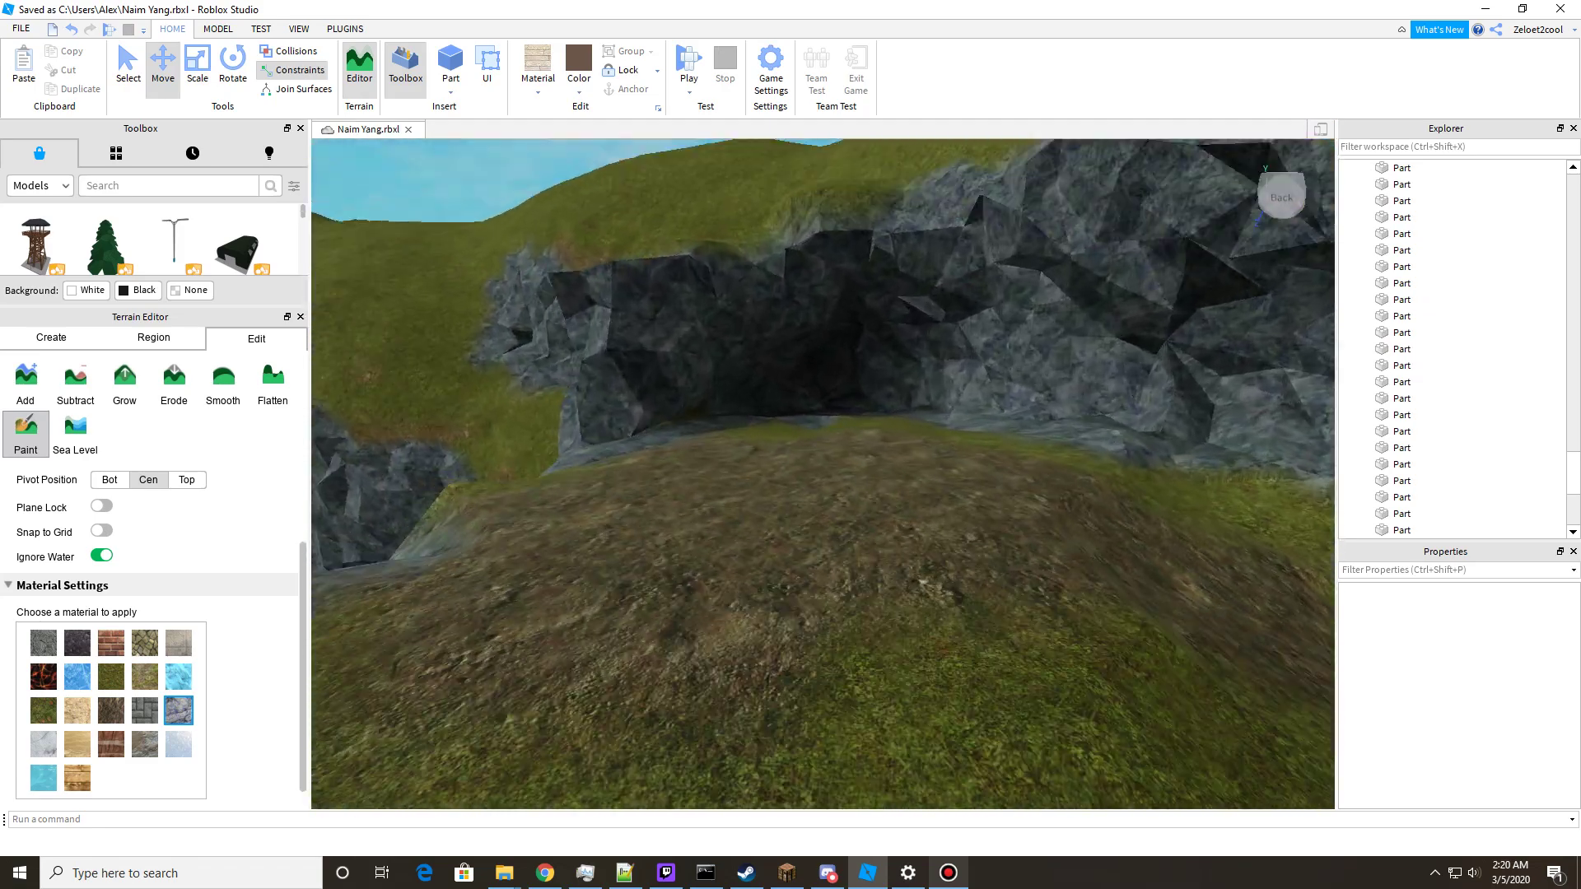
{"action": "key", "text": "s"}
{"action": "key", "text": "w"}
{"action": "key", "text": "s"}
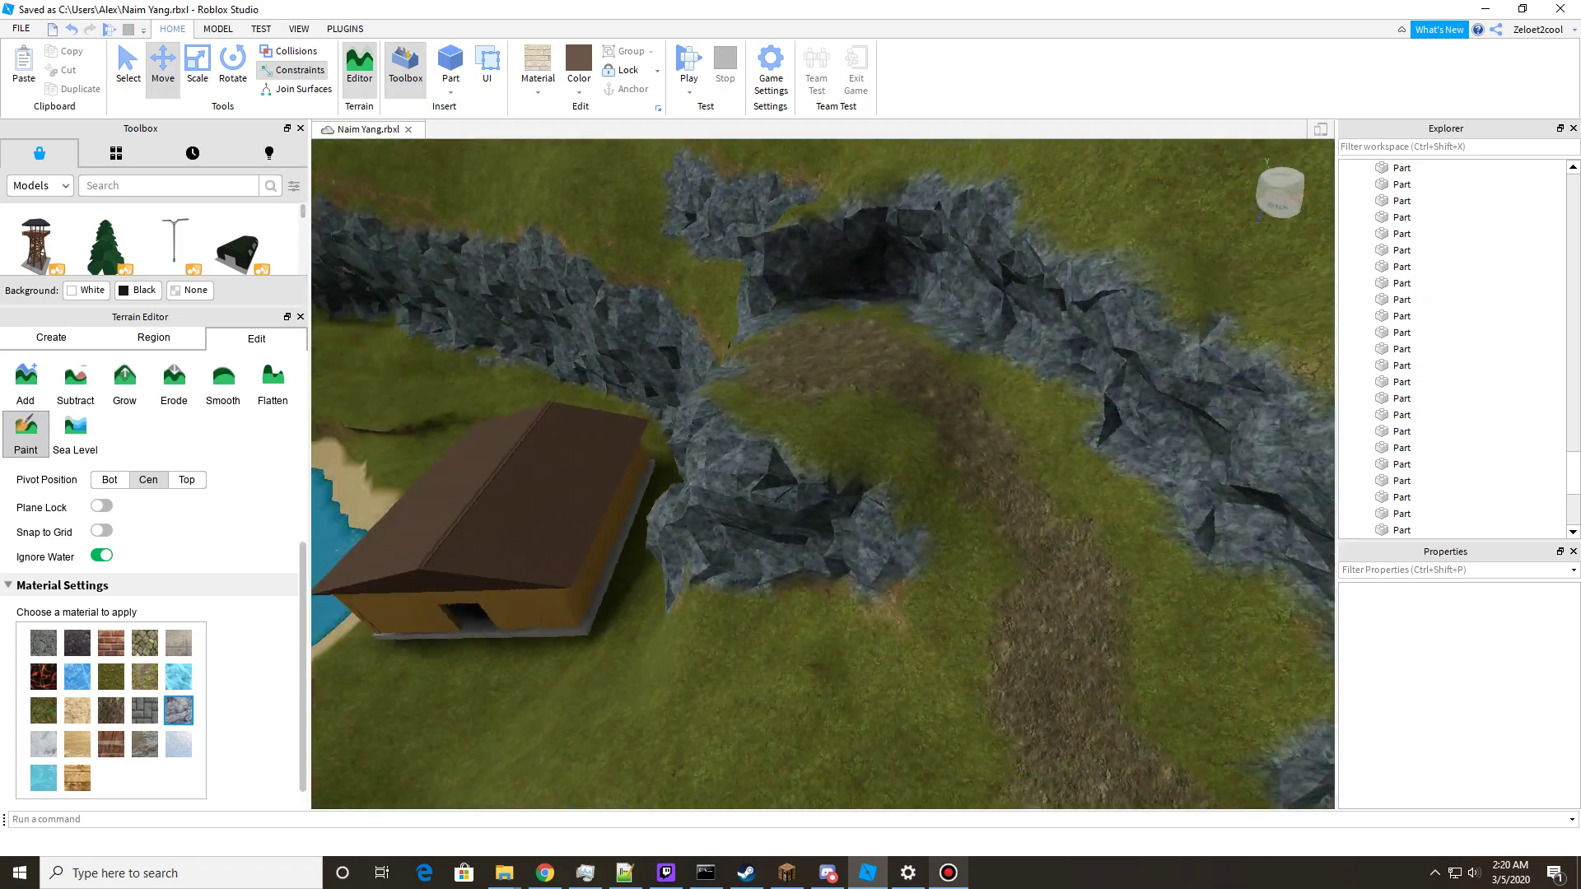
{"action": "key", "text": "w"}
{"action": "key", "text": "s"}
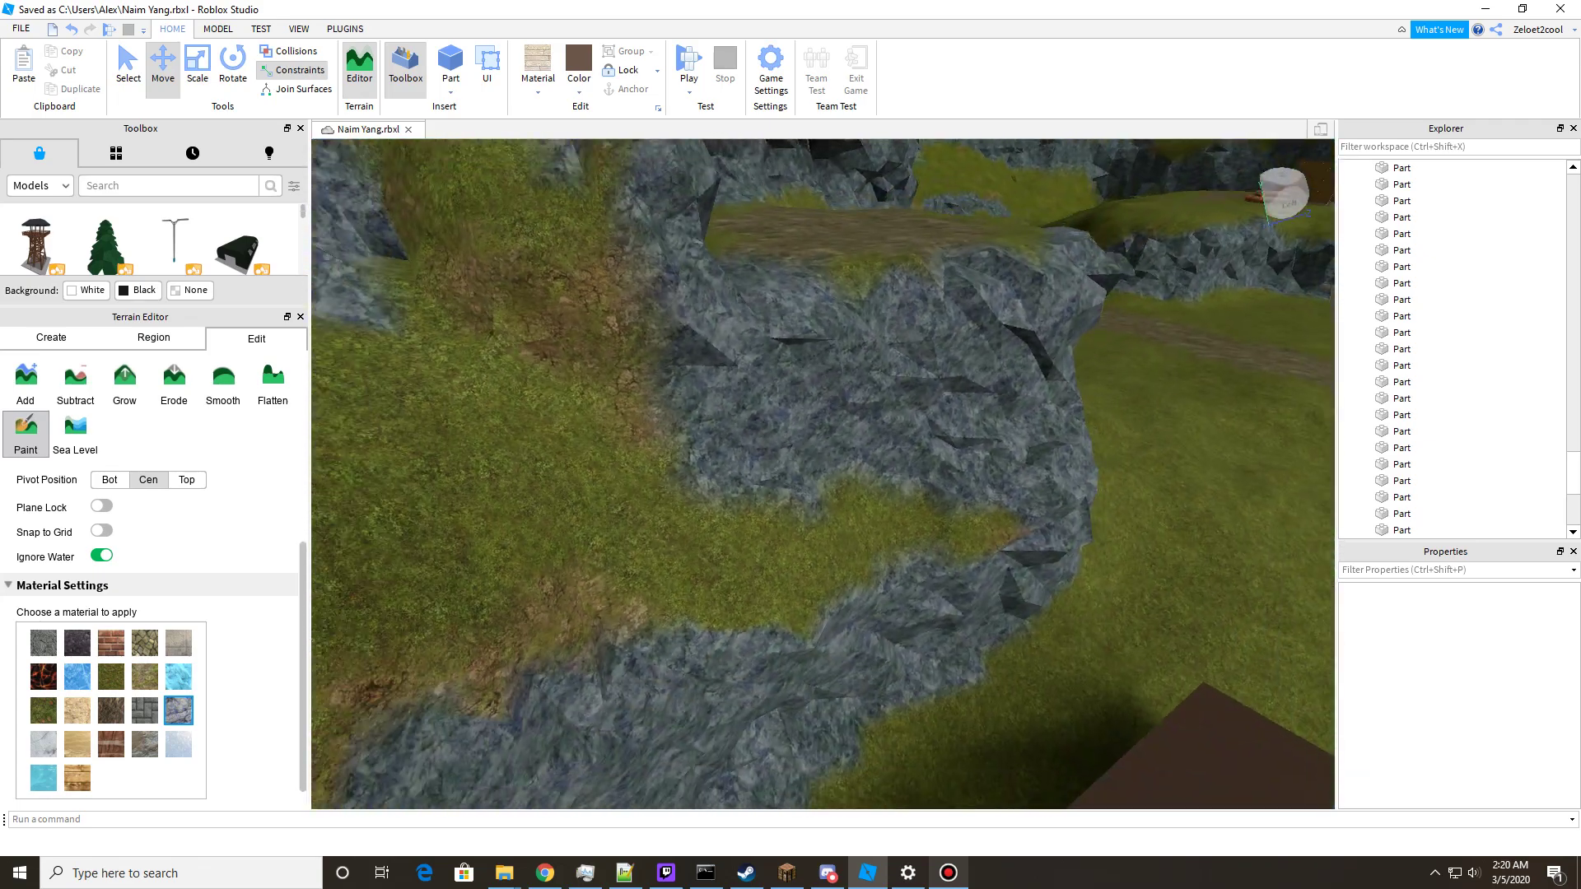
{"action": "key", "text": "w"}
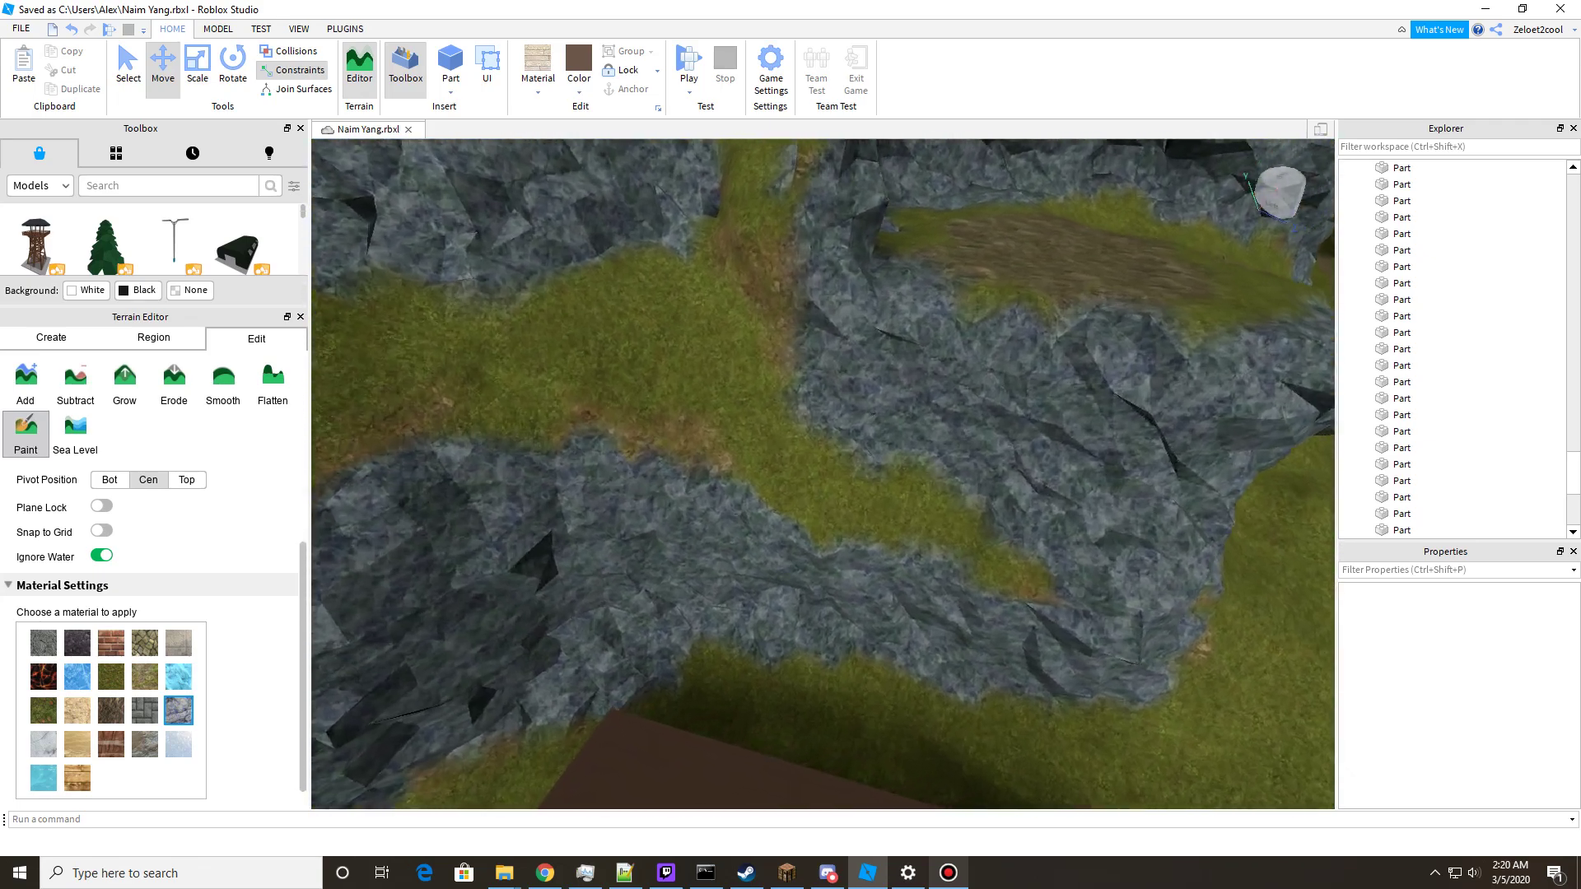
{"action": "key", "text": "d"}
{"action": "key", "text": "s"}
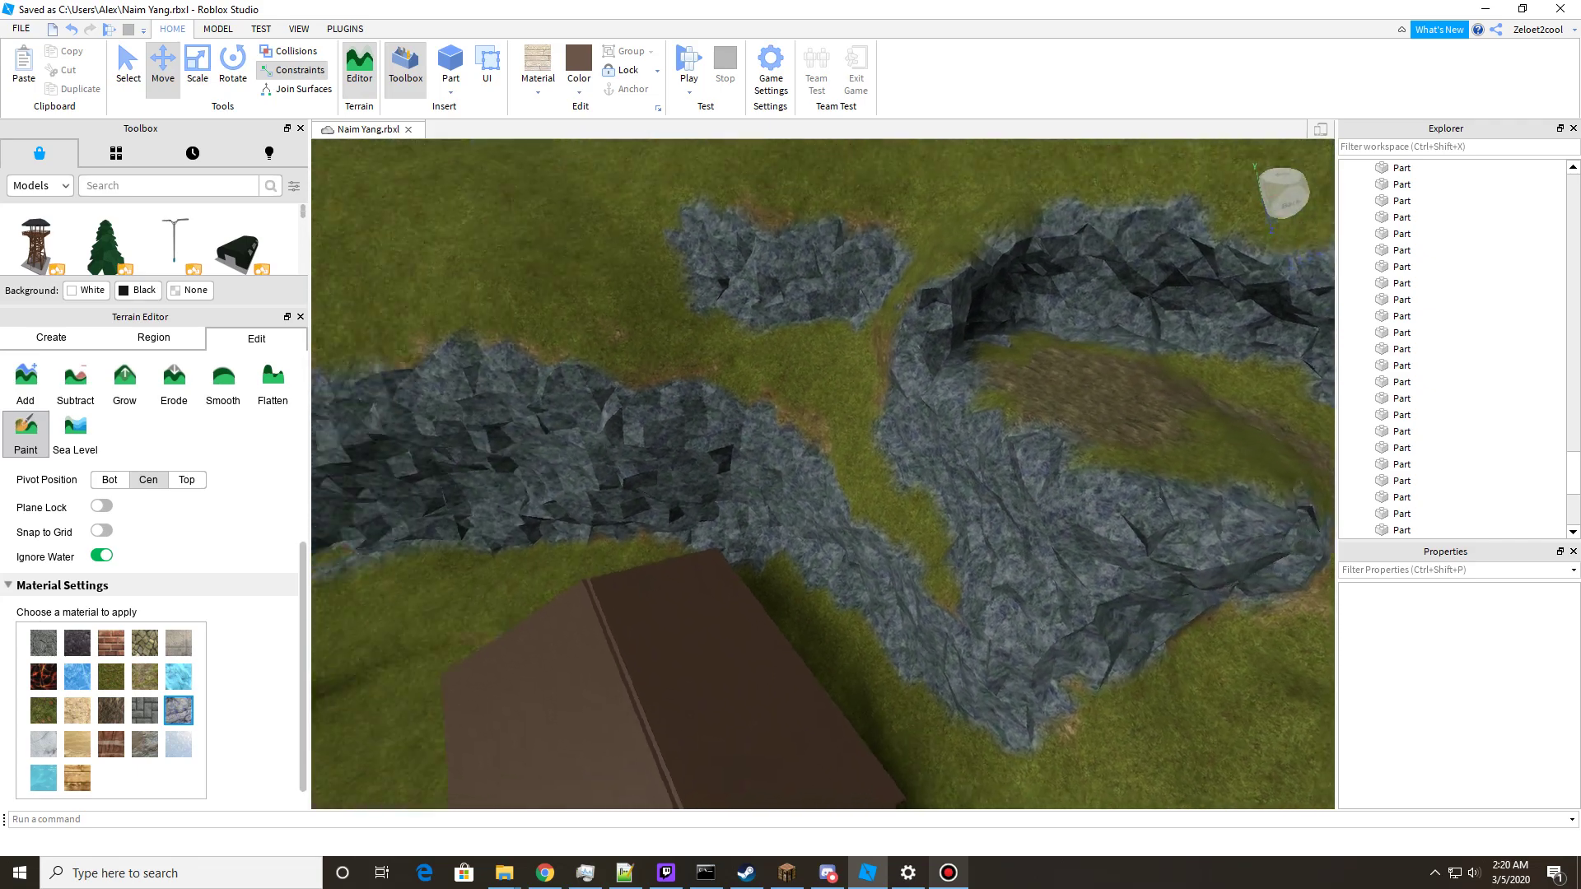
{"action": "key", "text": "w"}
{"action": "key", "text": "w"}
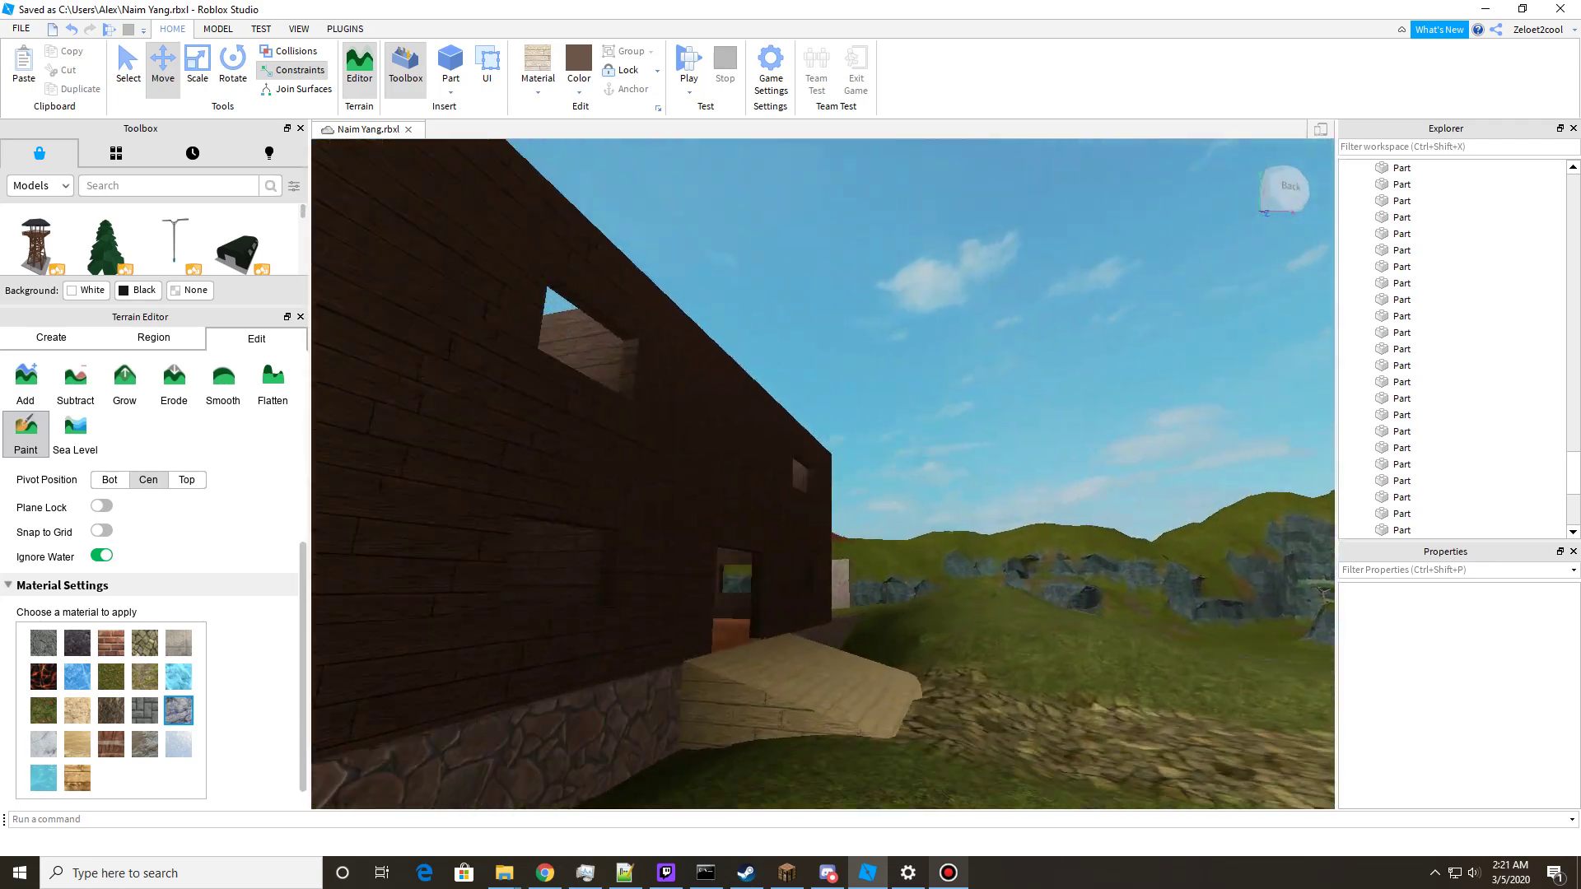
Inspect the plank house's facade and upper floor from above, and show the part colors available, including Brown.
{"action": "key", "text": "s"}
{"action": "right_click_drag", "start_coordinate": [824, 474], "coordinate": [972, 609]}
{"action": "key", "text": "a"}
{"action": "key", "text": "a"}
{"action": "left_click", "coordinate": [579, 70]}
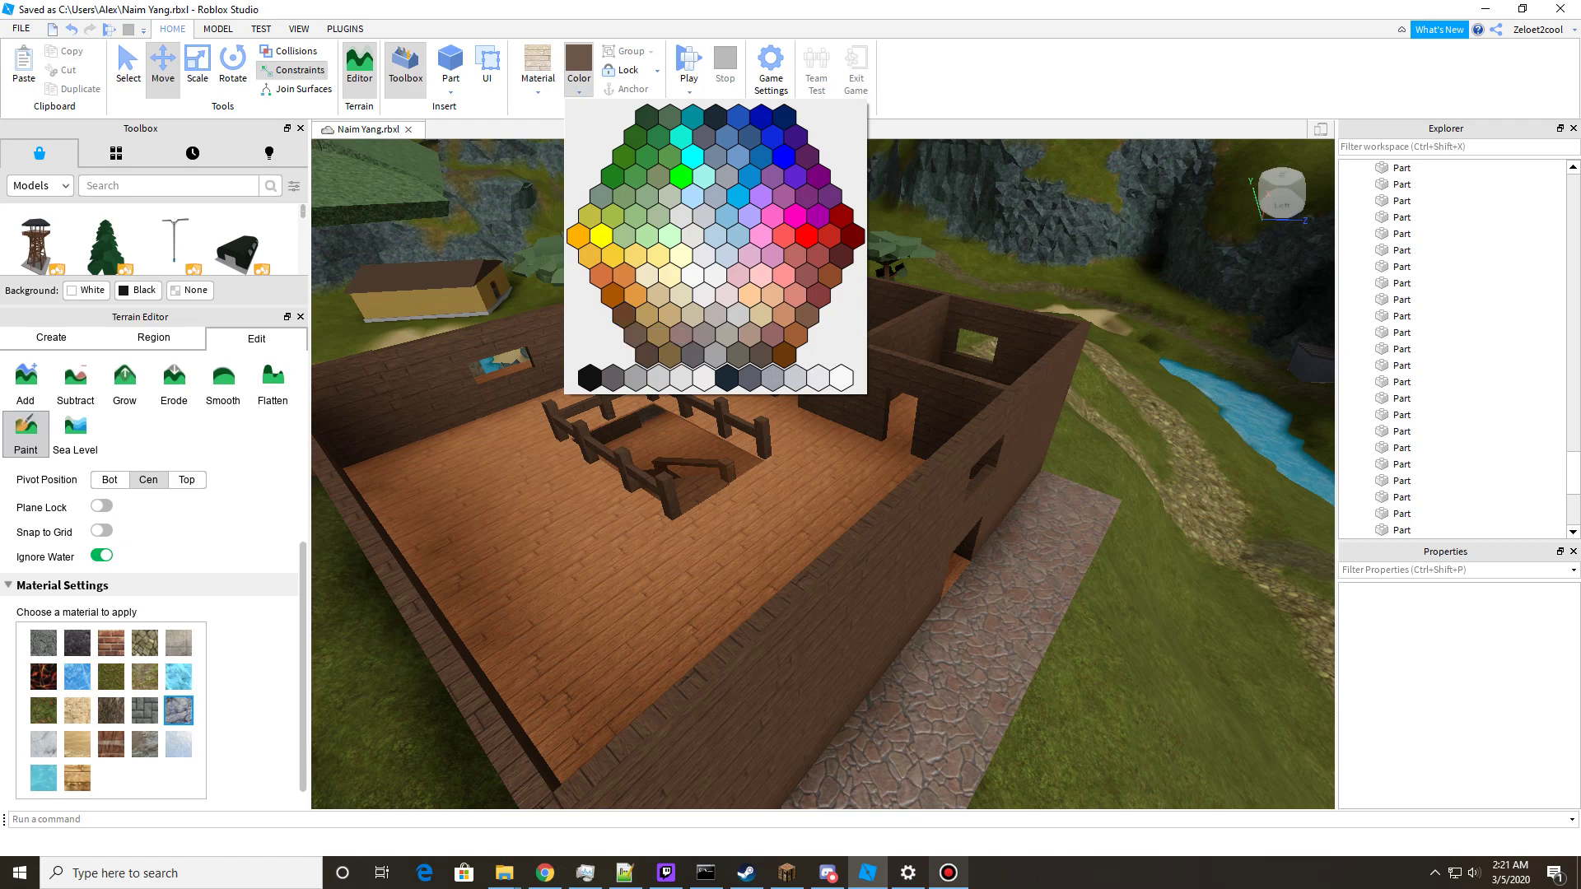
{"action": "right_click_drag", "start_coordinate": [626, 428], "coordinate": [741, 466]}
{"action": "key", "text": "a"}
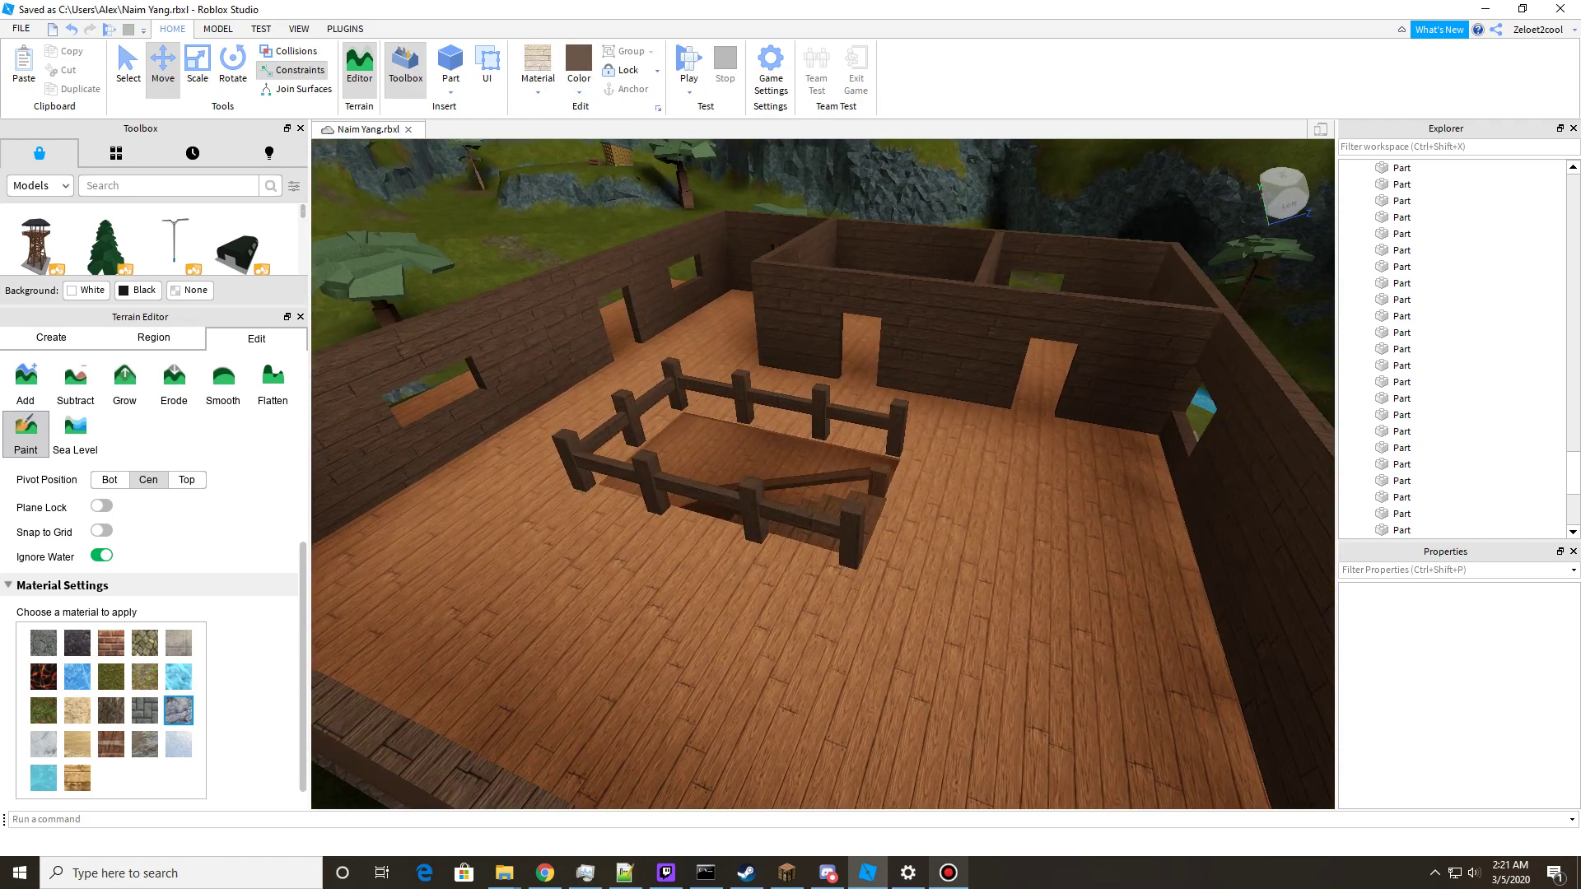
{"action": "left_click", "coordinate": [578, 70]}
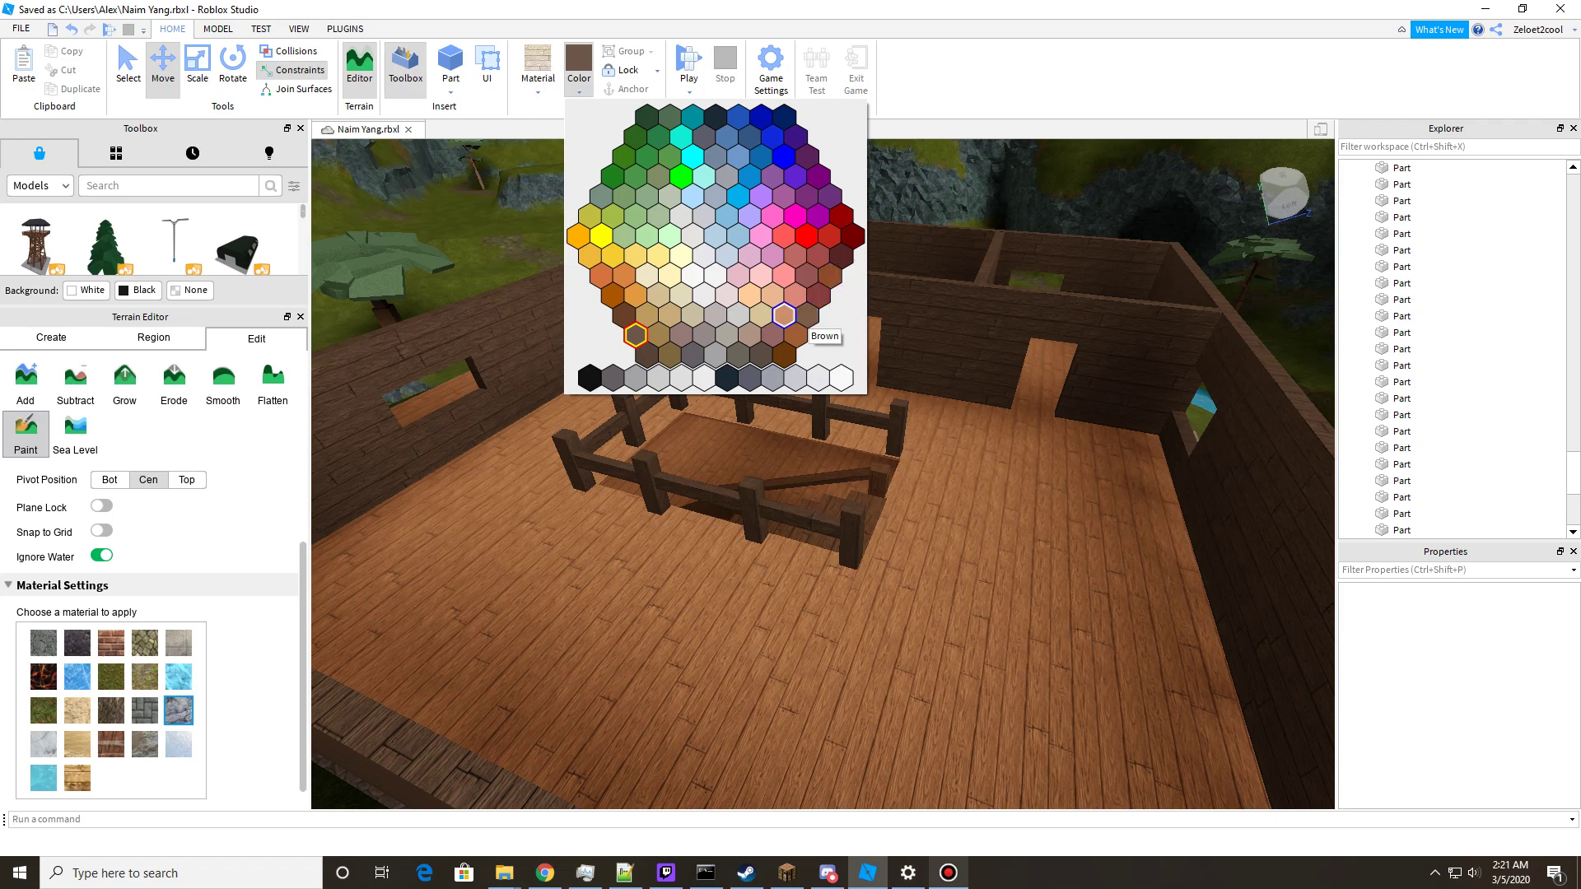
View the sandy river end, the steep cliffs and the path leading to the shed and riverside huts.
{"action": "right_click_drag", "start_coordinate": [824, 494], "coordinate": [742, 535]}
{"action": "scroll", "coordinate": [823, 474], "scroll_direction": "down", "scroll_amount": 5}
{"action": "scroll", "coordinate": [824, 475], "scroll_direction": "up", "scroll_amount": 4}
{"action": "scroll", "coordinate": [824, 474], "scroll_direction": "up", "scroll_amount": 5}
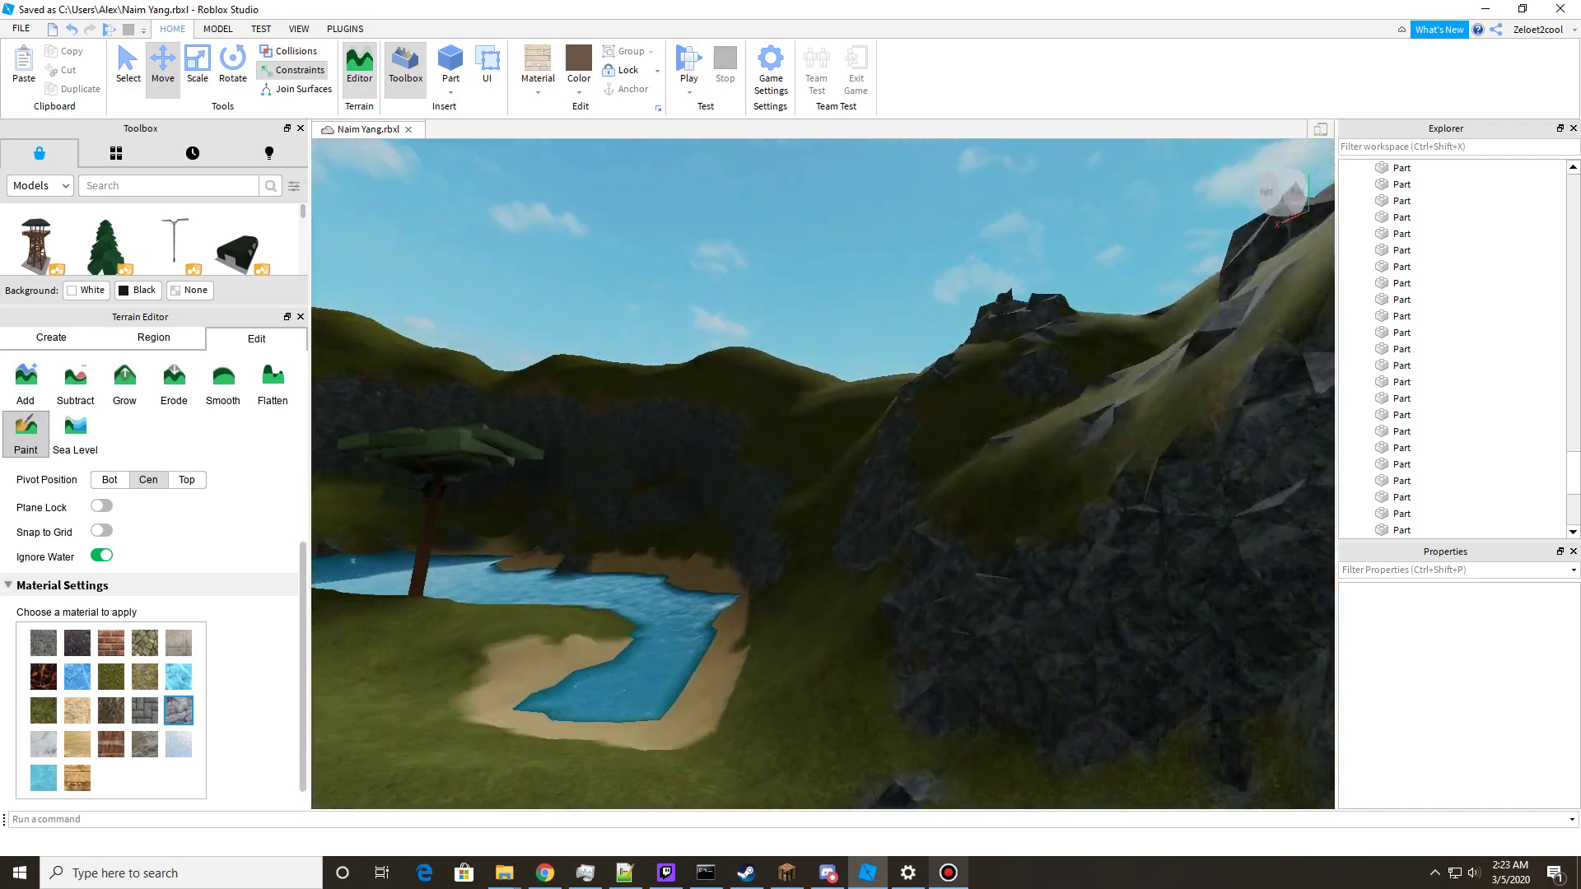
{"action": "right_click_drag", "start_coordinate": [823, 473], "coordinate": [1137, 482]}
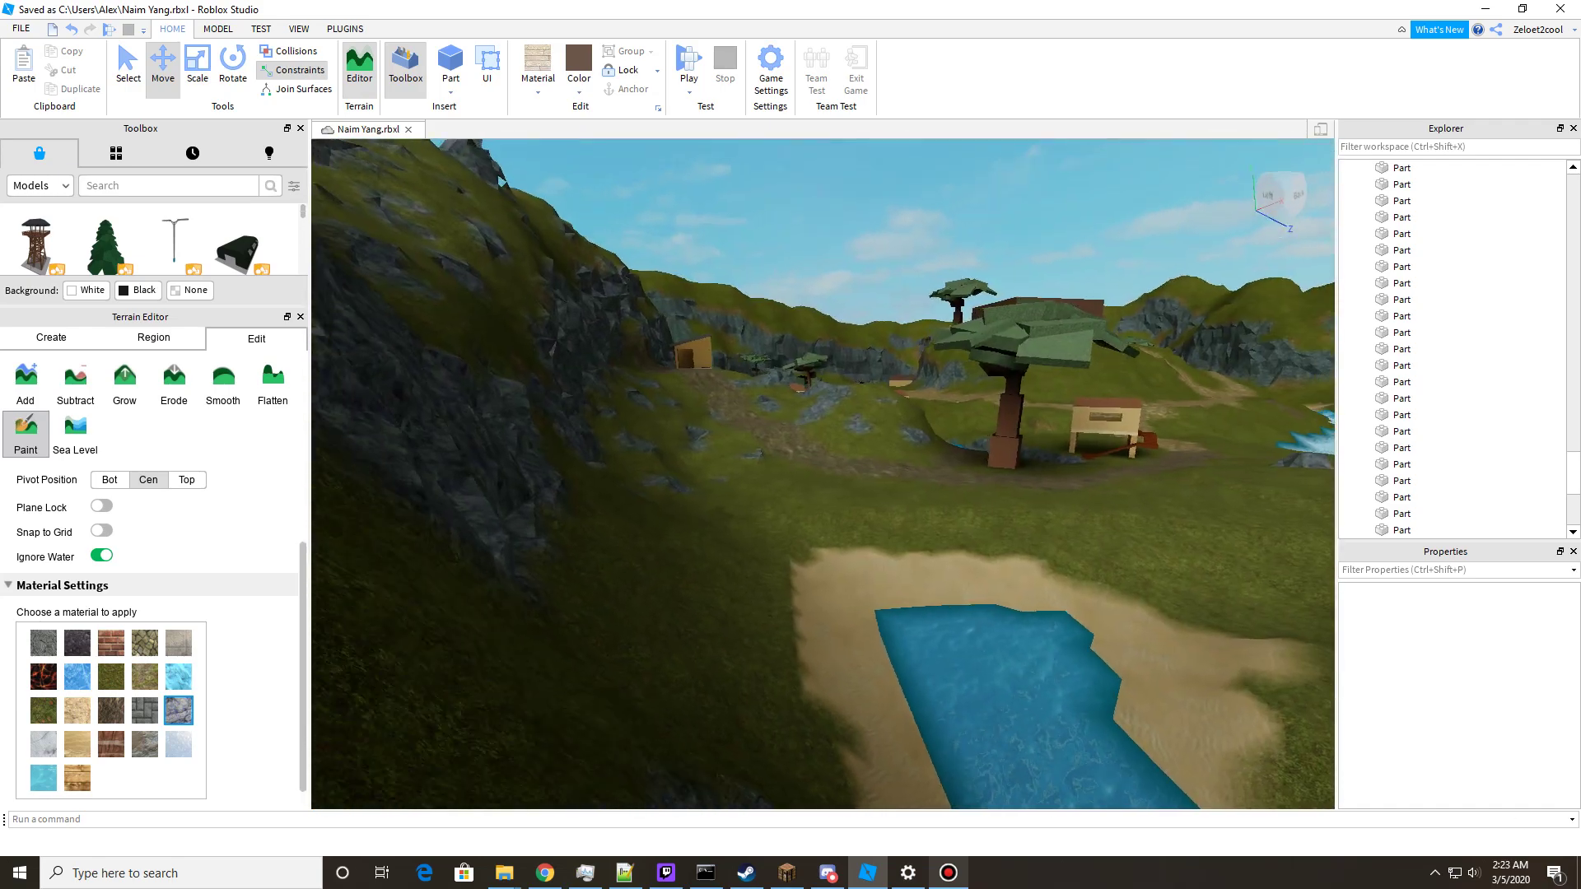
{"action": "key", "text": "w"}
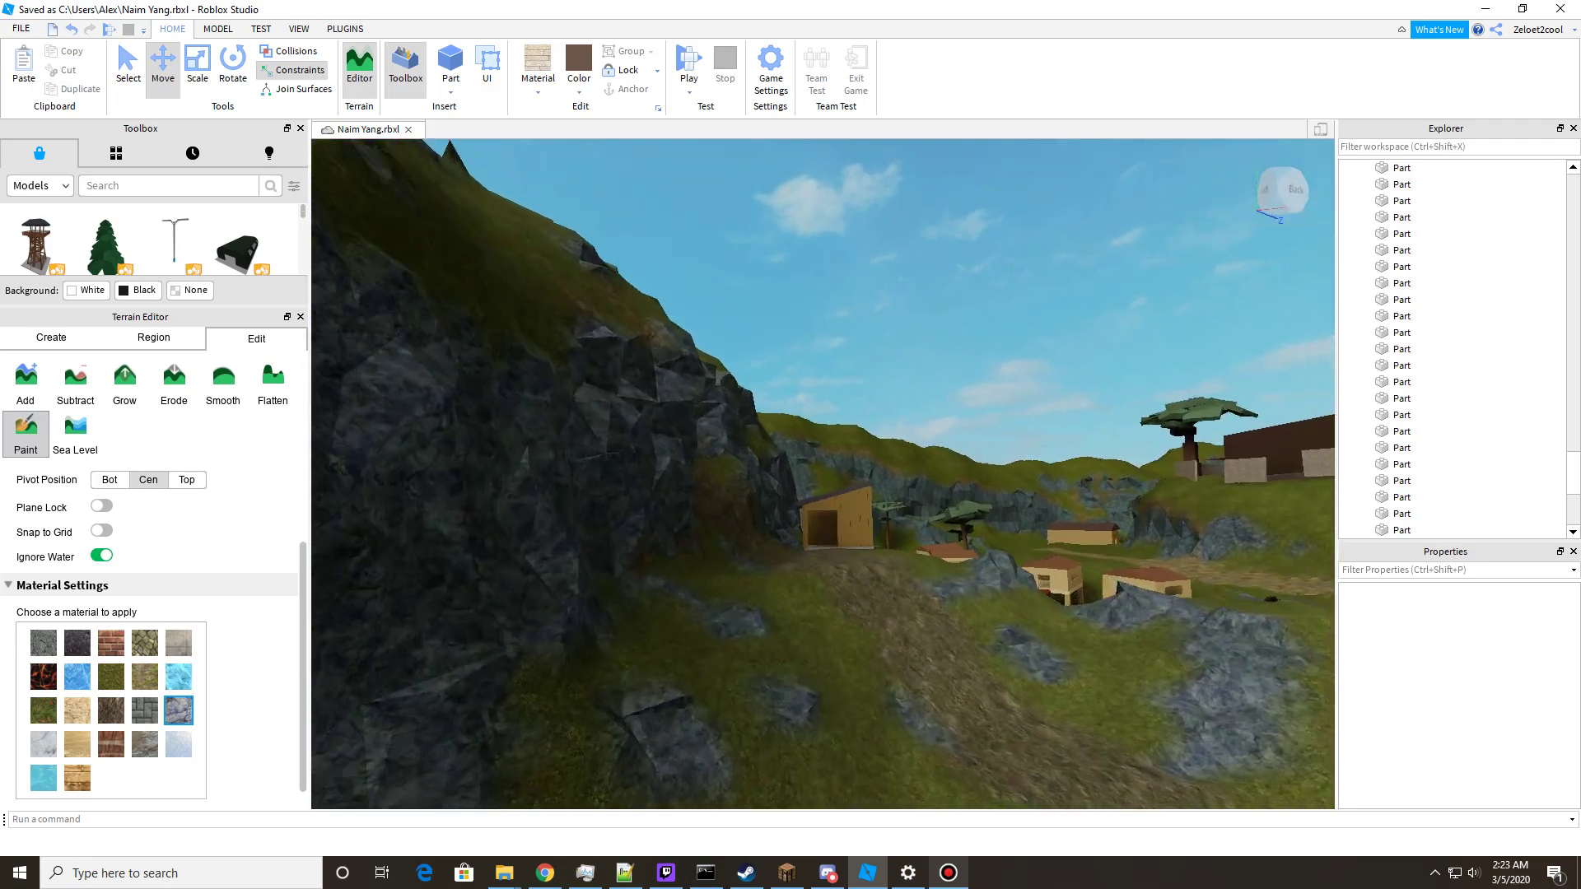
{"action": "key", "text": "w"}
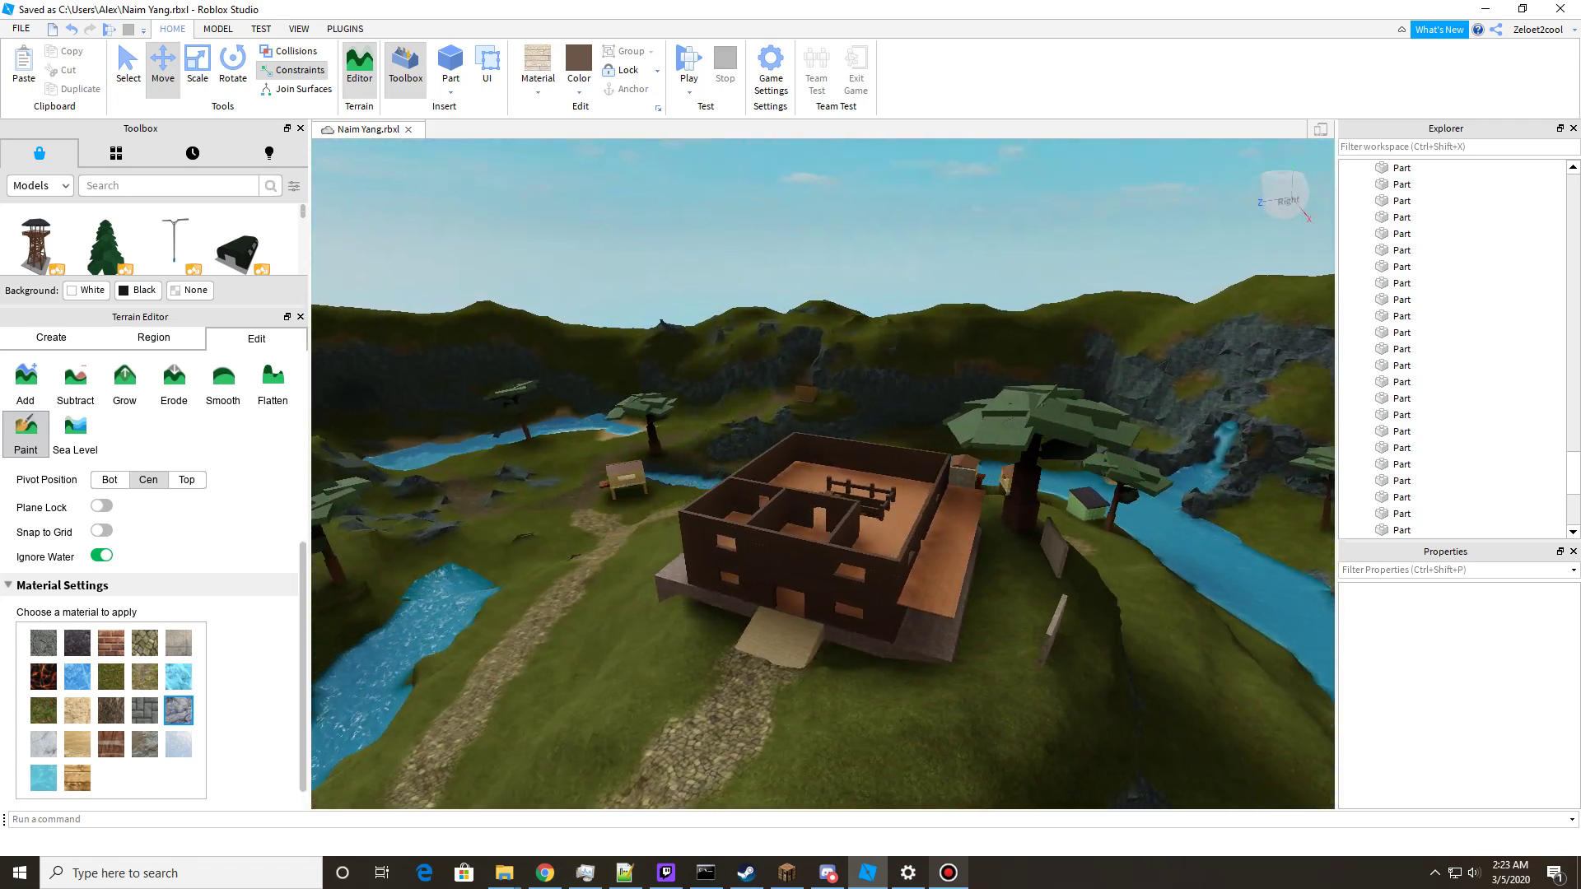
Survey the roofless plank house, the large tree and stone slabs beside it, and the surrounding village from above.
{"action": "key", "text": "w"}
{"action": "right_click_drag", "start_coordinate": [823, 474], "coordinate": [610, 465]}
{"action": "scroll", "coordinate": [823, 474], "scroll_direction": "down", "scroll_amount": 5}
{"action": "scroll", "coordinate": [823, 473], "scroll_direction": "up", "scroll_amount": 2}
{"action": "key", "text": "d"}
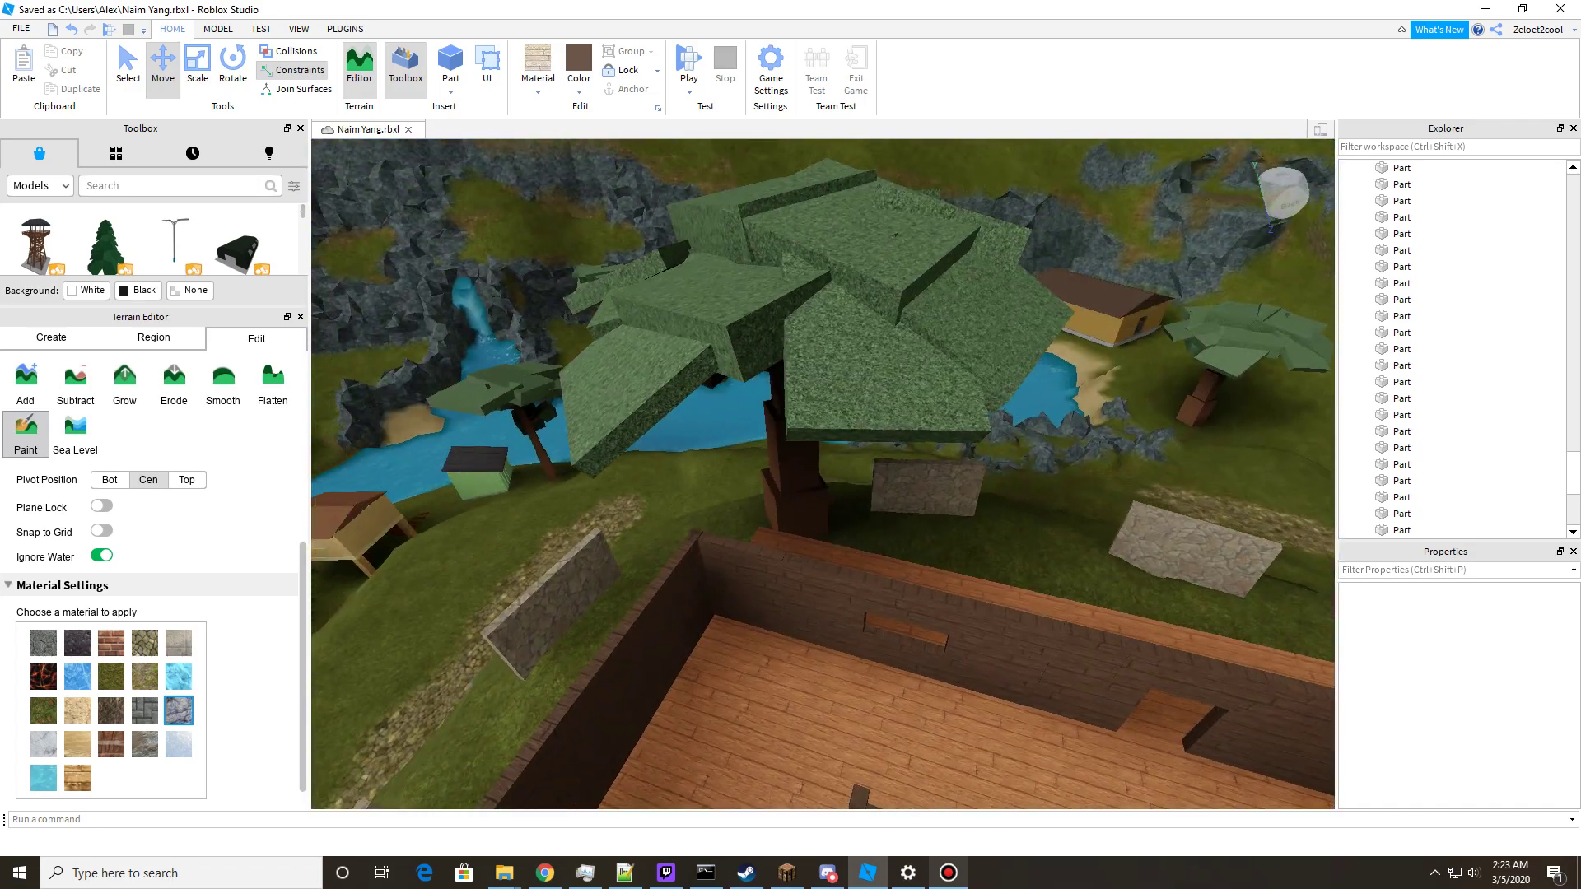
{"action": "key", "text": "d"}
{"action": "mouse_move", "coordinate": [824, 473]}
{"action": "right_mouse_down"}
{"action": "mouse_move", "coordinate": [691, 470]}
{"action": "mouse_move", "coordinate": [543, 429]}
{"action": "mouse_move", "coordinate": [922, 494]}
{"action": "mouse_move", "coordinate": [824, 437]}
{"action": "mouse_move", "coordinate": [828, 395]}
{"action": "mouse_move", "coordinate": [927, 383]}
{"action": "mouse_move", "coordinate": [807, 471]}
{"action": "right_mouse_up"}
{"action": "key", "text": "a"}
{"action": "key", "text": "s"}
{"action": "key", "text": "a"}
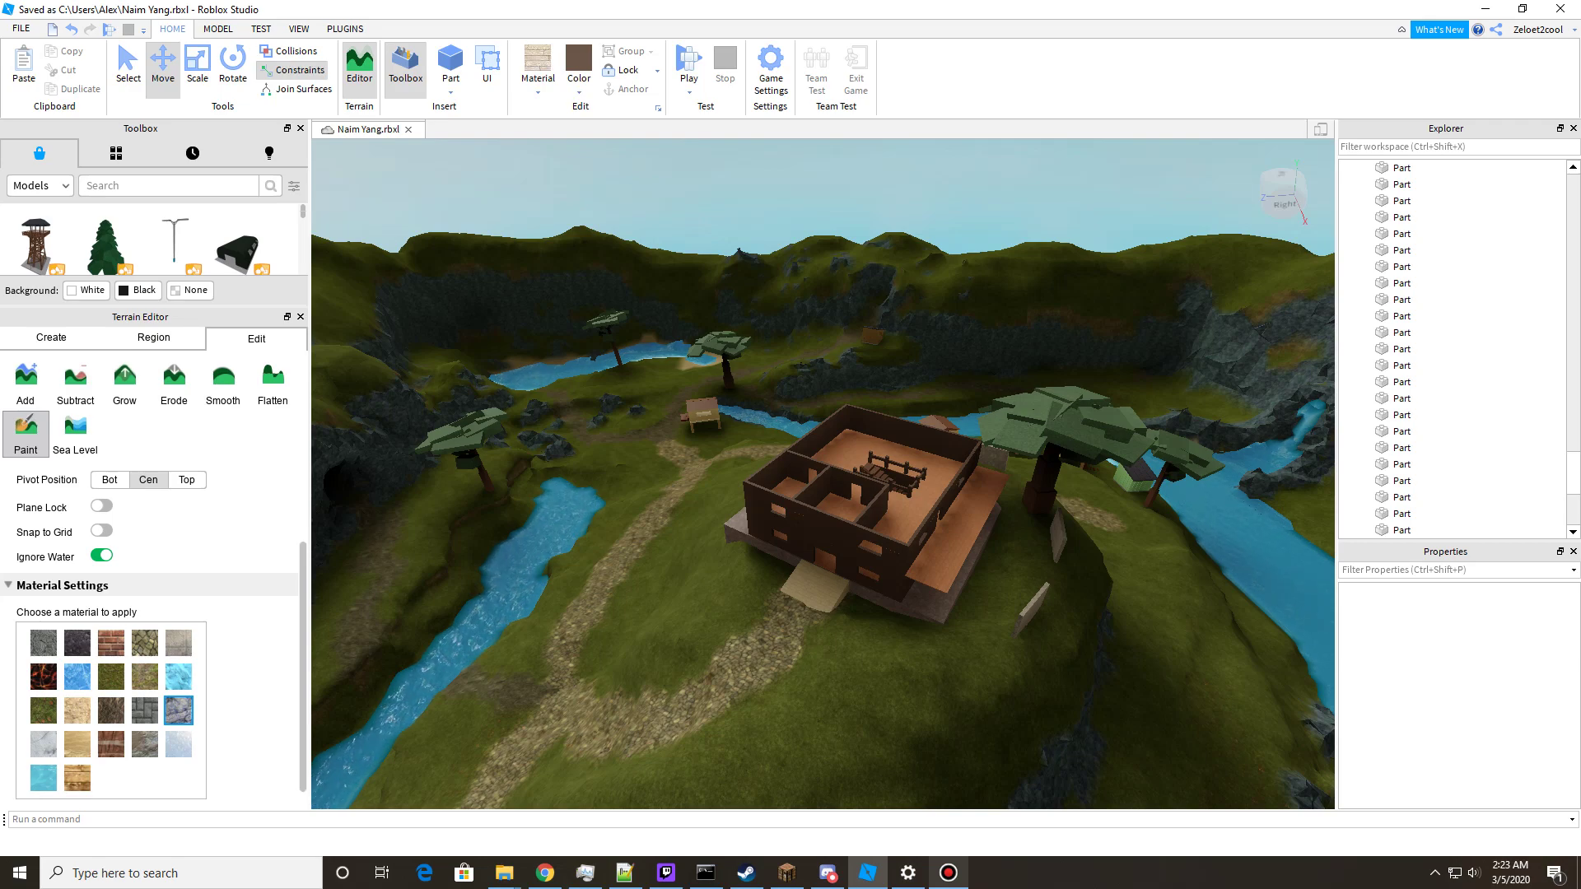
{"action": "left_click", "coordinate": [948, 872]}
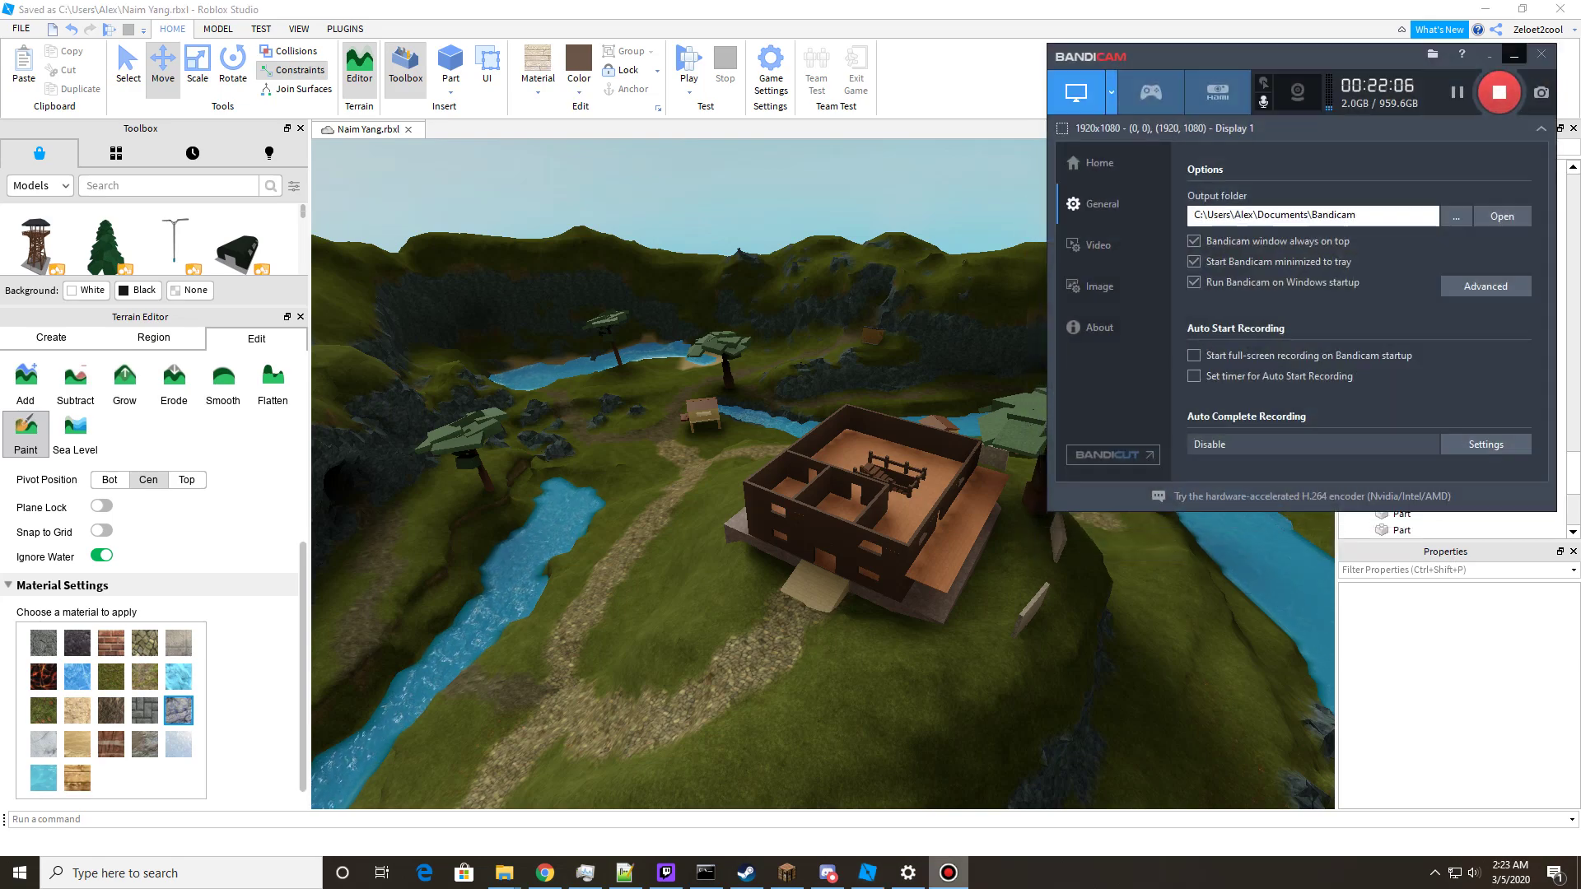